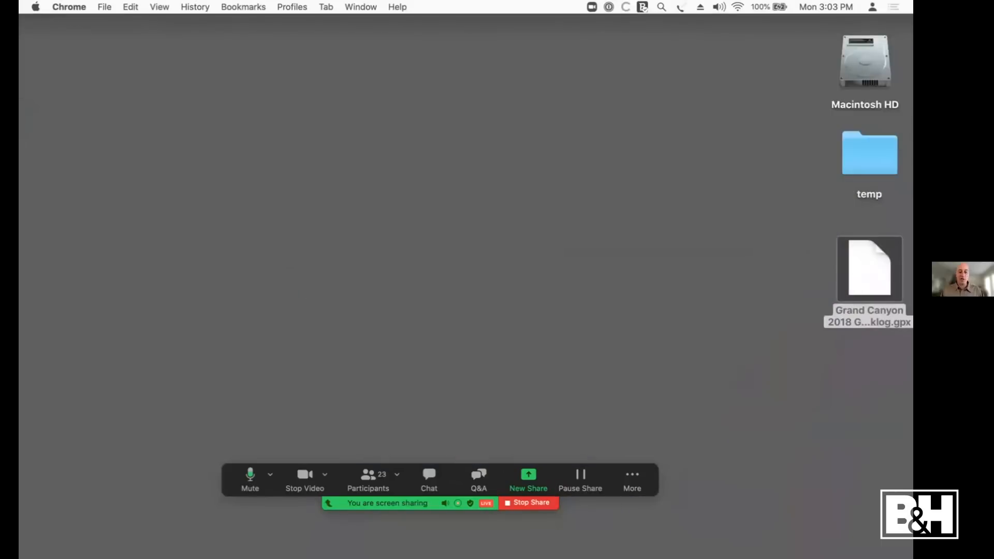
Step: Switch to Lightroom Classic and open the photo of the lake pier with blue mountains in the Develop module
click(629, 548)
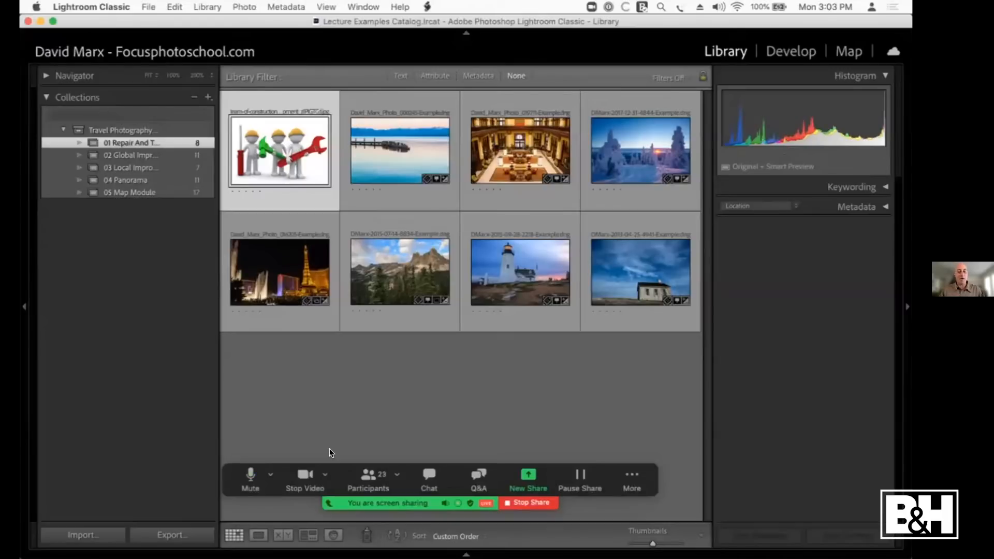
key(e)
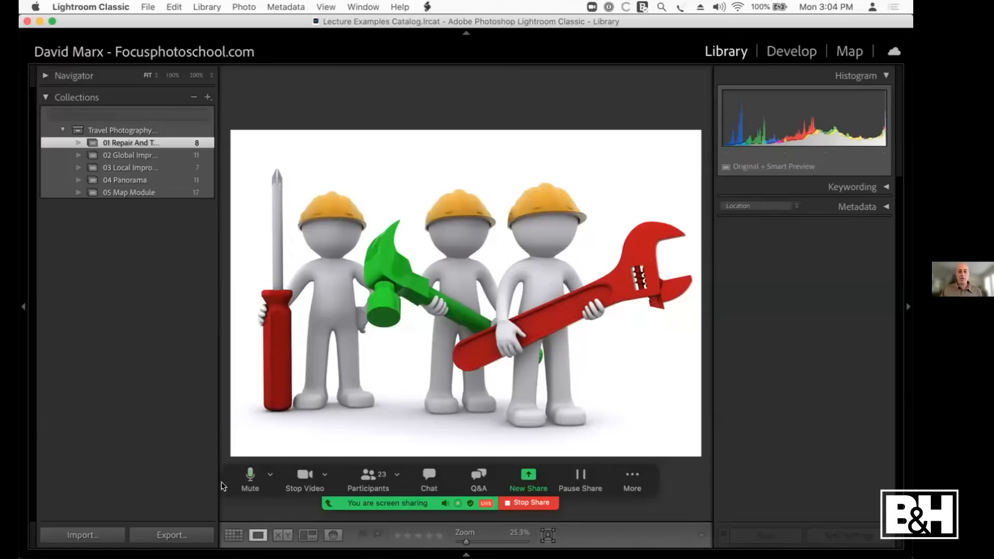
key(Right)
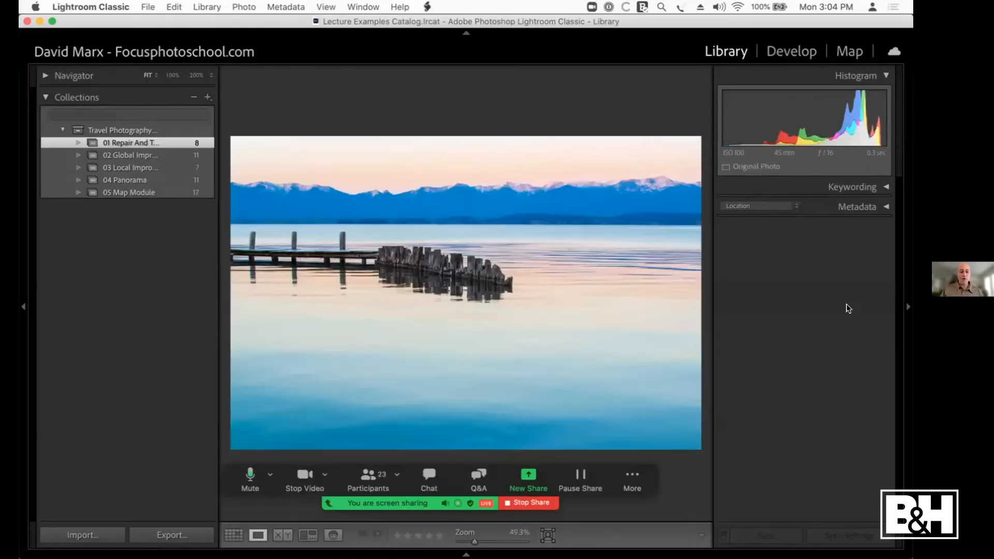
key(d)
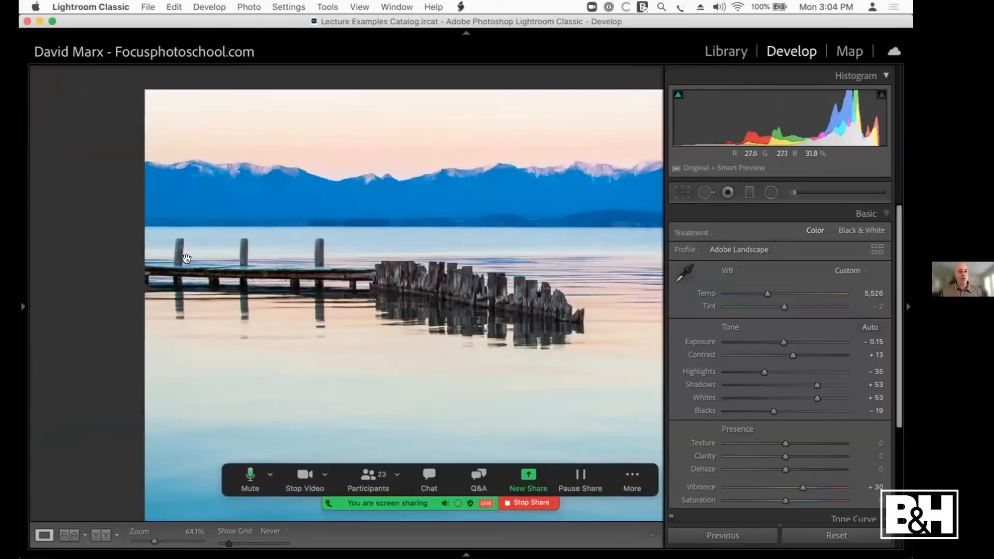
Step: Examine the edges of the pier posts and the weathered pilings at up to 400% for colour fringing
click(117, 224)
key(super+equal)
key(super+equal)
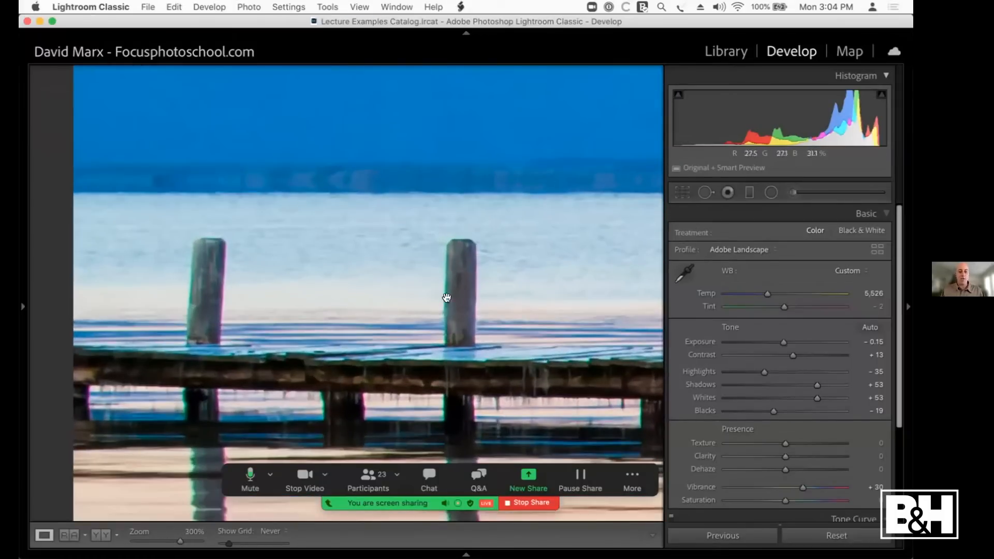
drag(464, 295, 306, 272)
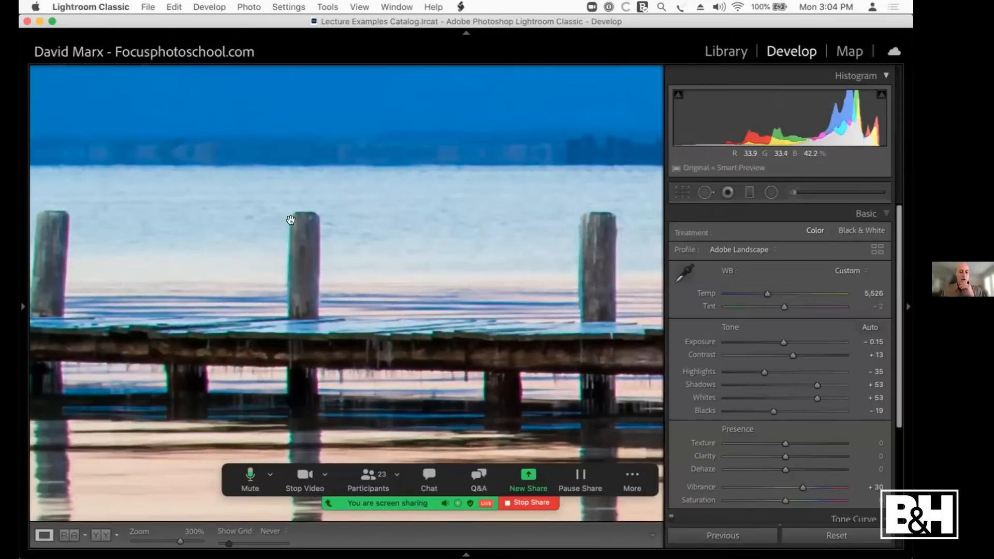
scroll(347, 311, down, 5)
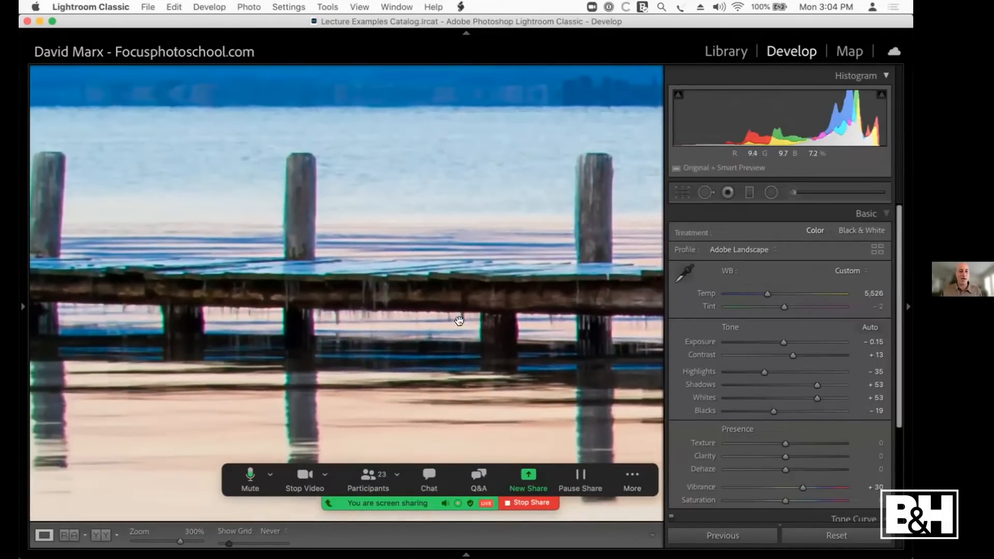
key(super+equal)
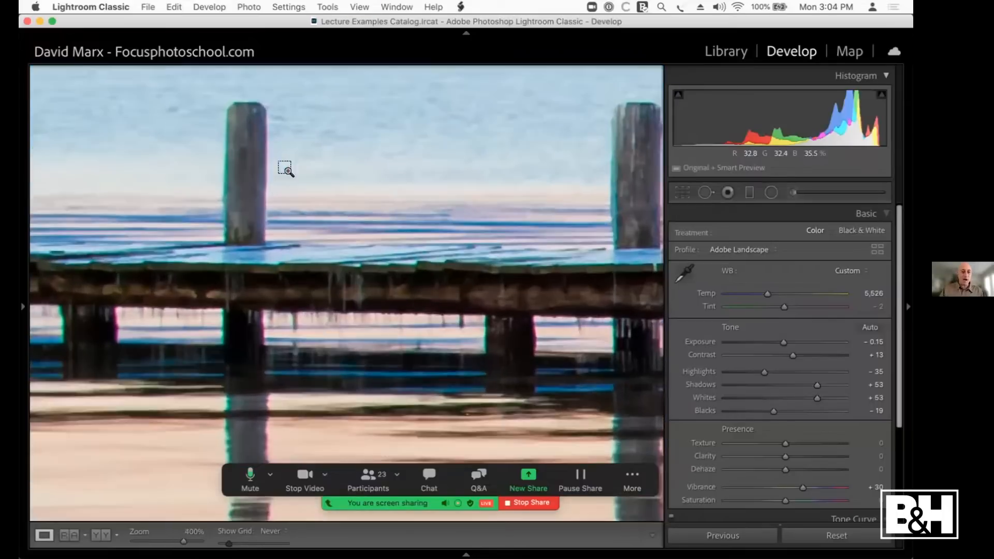
drag(251, 167, 288, 188)
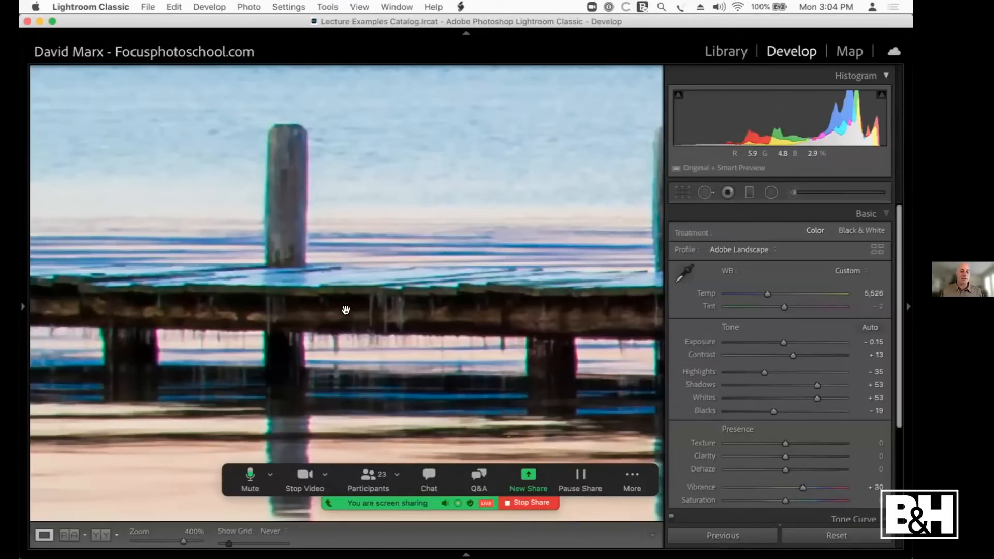
drag(350, 298, 357, 199)
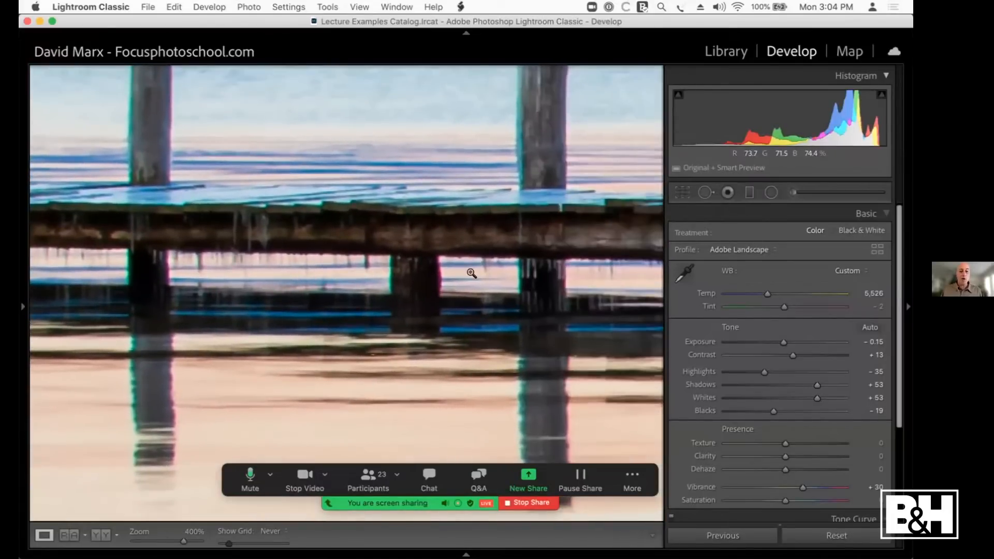
click(466, 270)
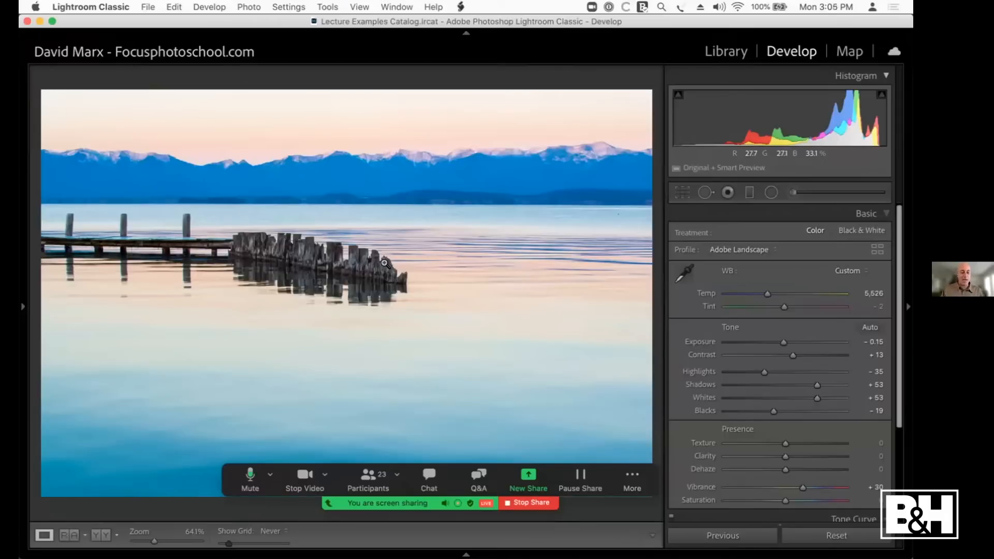
click(344, 246)
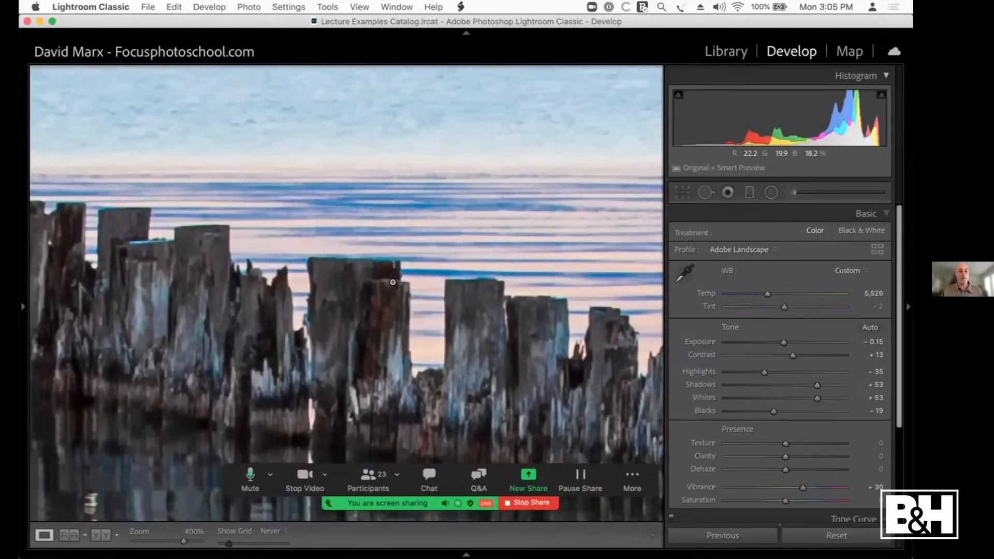
click(388, 278)
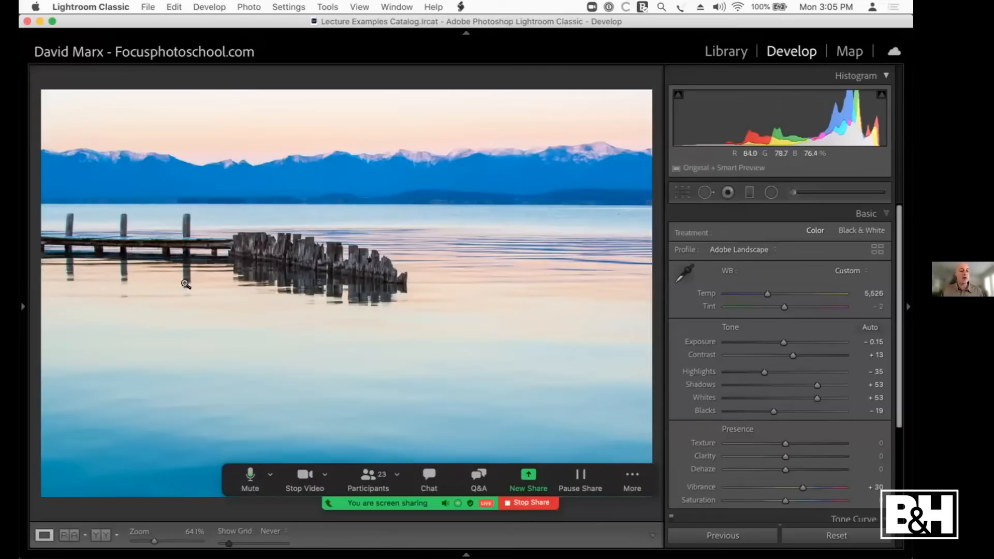
Step: Enable Remove Chromatic Aberration in the pier photo's Lens Corrections, toggling it off and on to check the post's edges
click(112, 219)
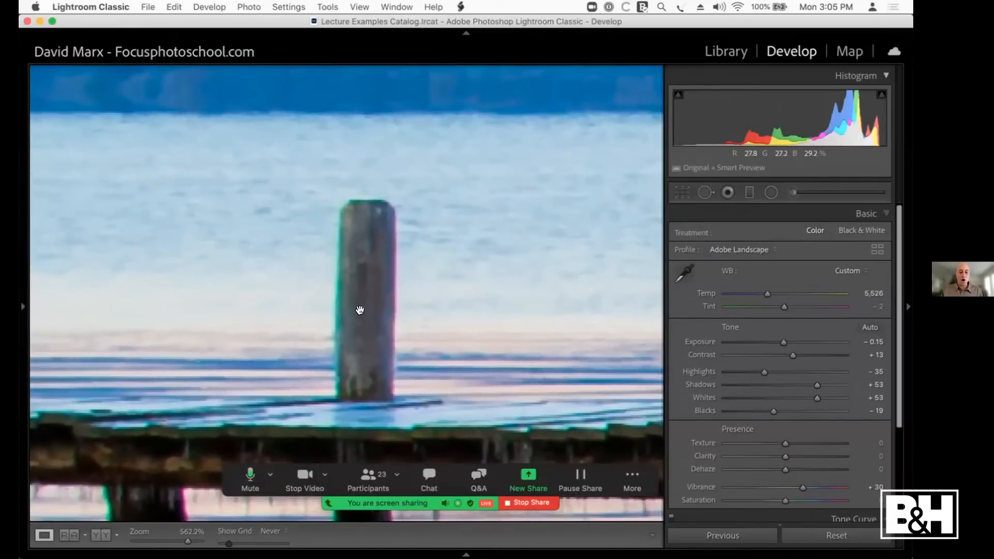
drag(359, 310, 347, 170)
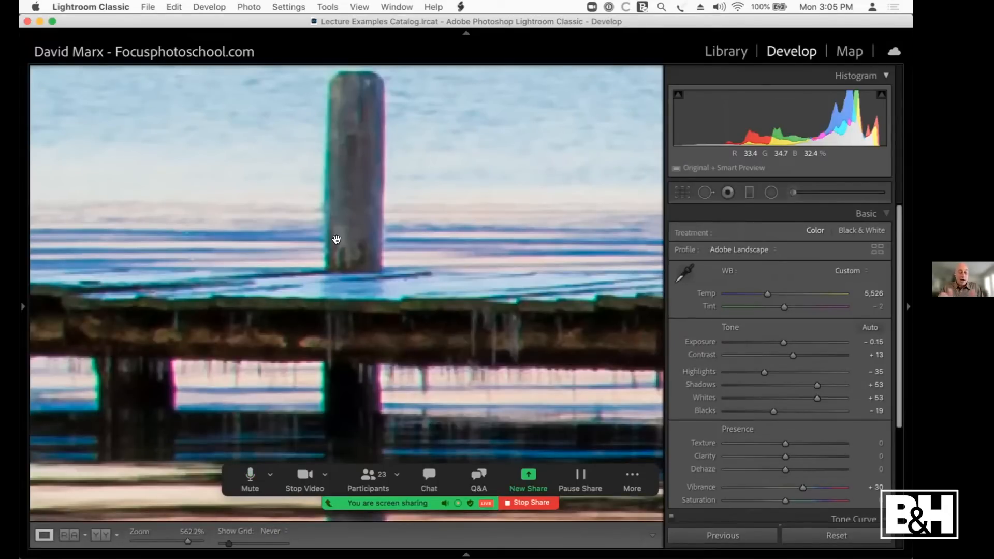
click(881, 214)
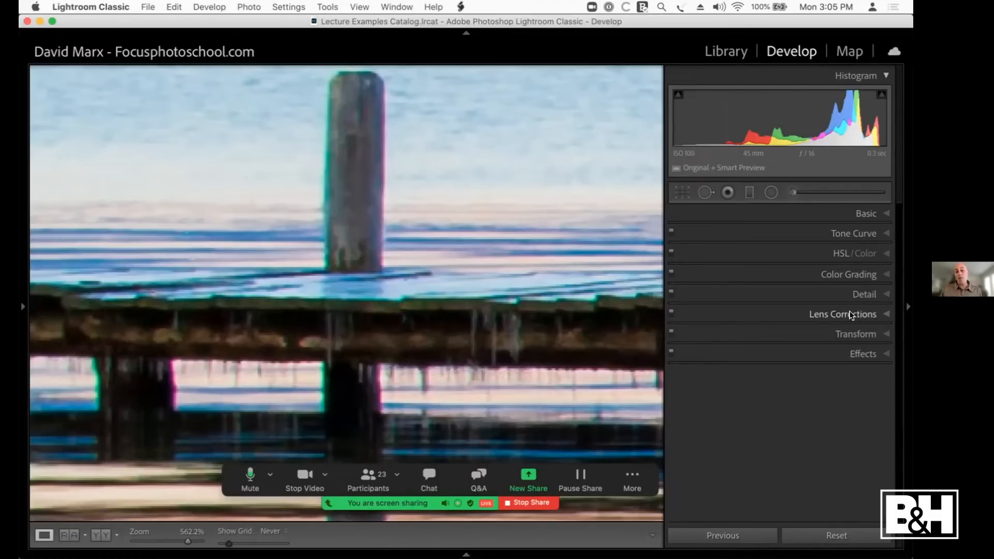
click(858, 215)
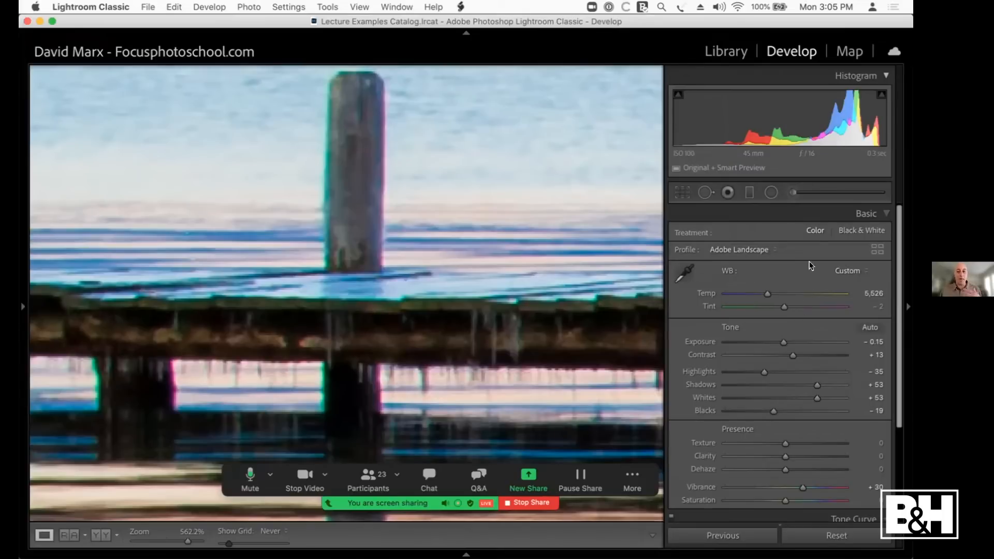
scroll(832, 263, down, 2)
scroll(831, 263, up, 2)
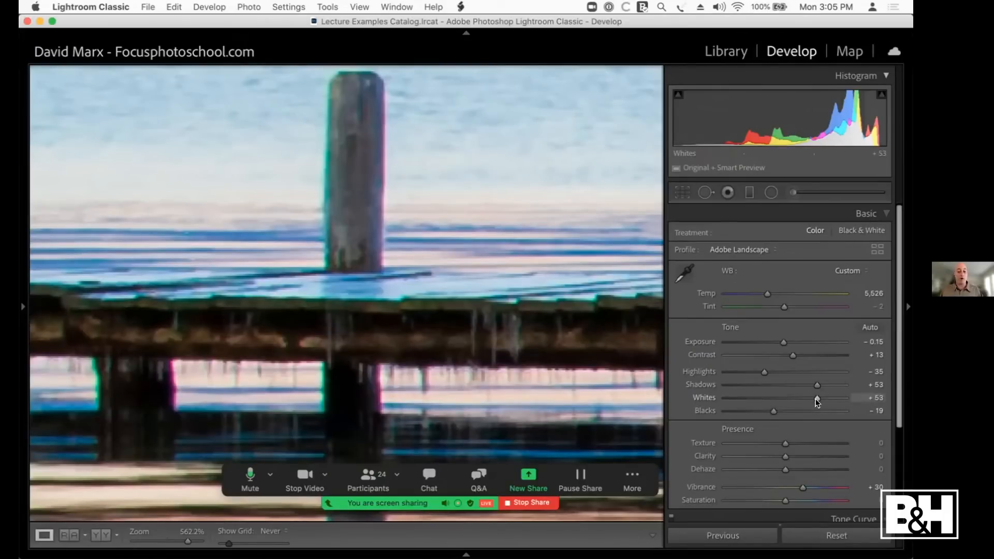
scroll(817, 402, down, 6)
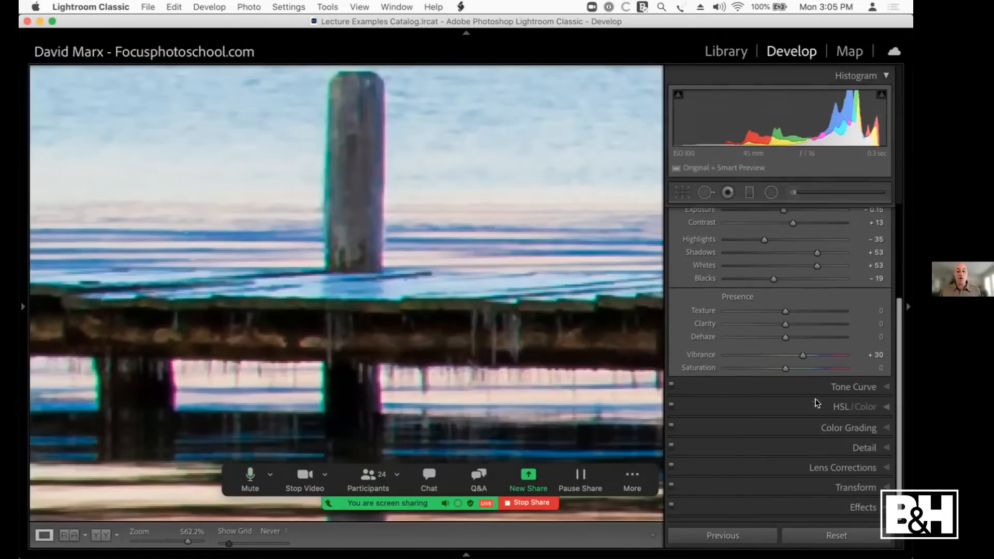
click(848, 466)
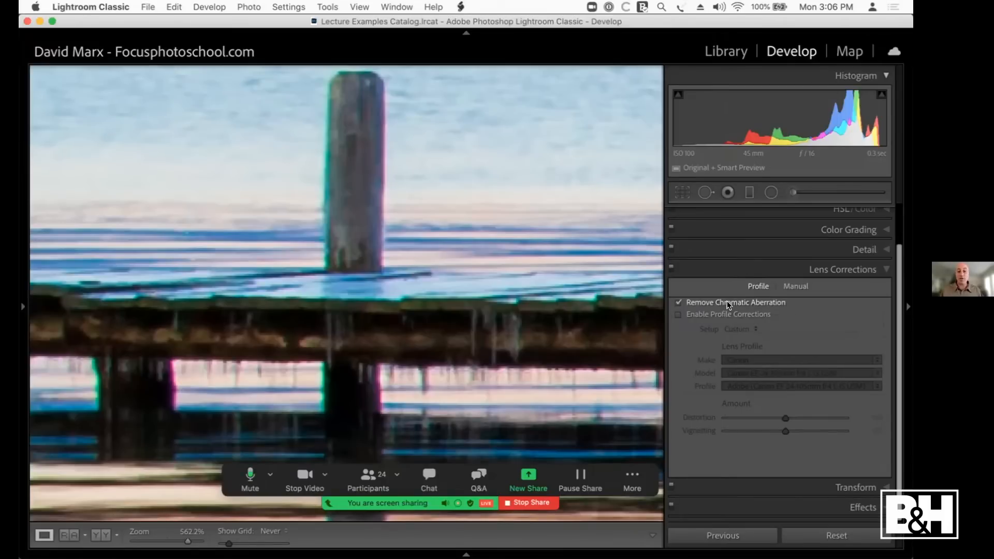
click(677, 302)
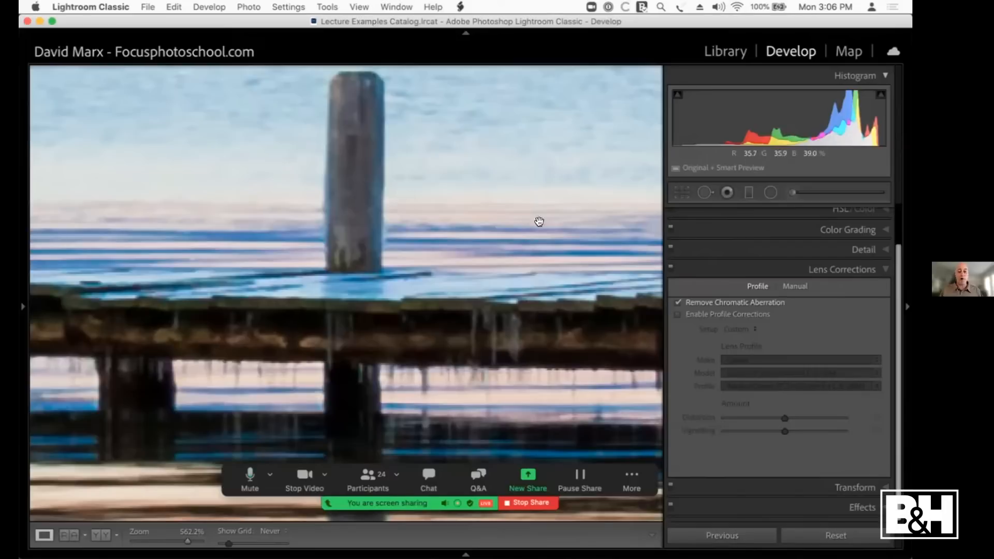
click(678, 302)
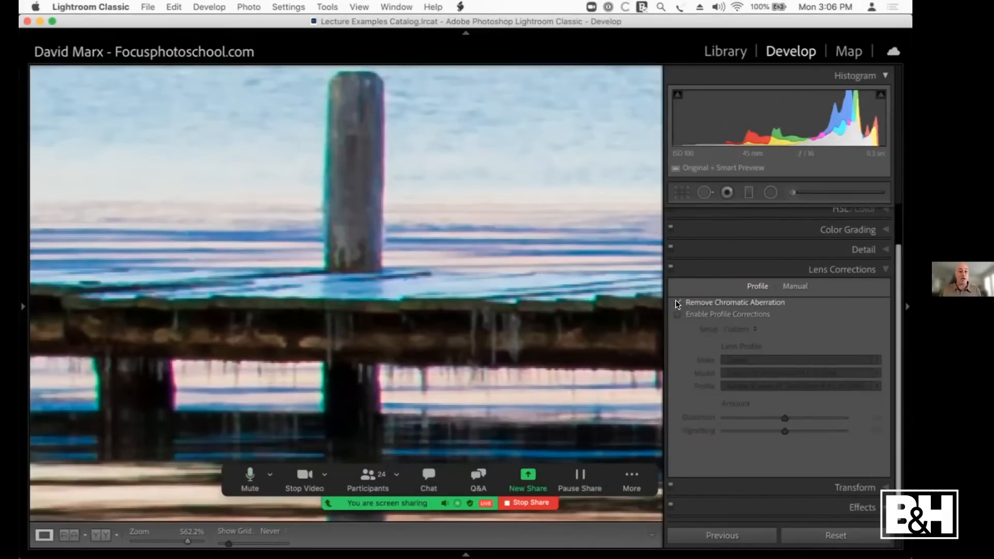
click(678, 302)
Step: Compare the pier post's edges side by side before and after the correction, and return to the single full-photo view
click(574, 285)
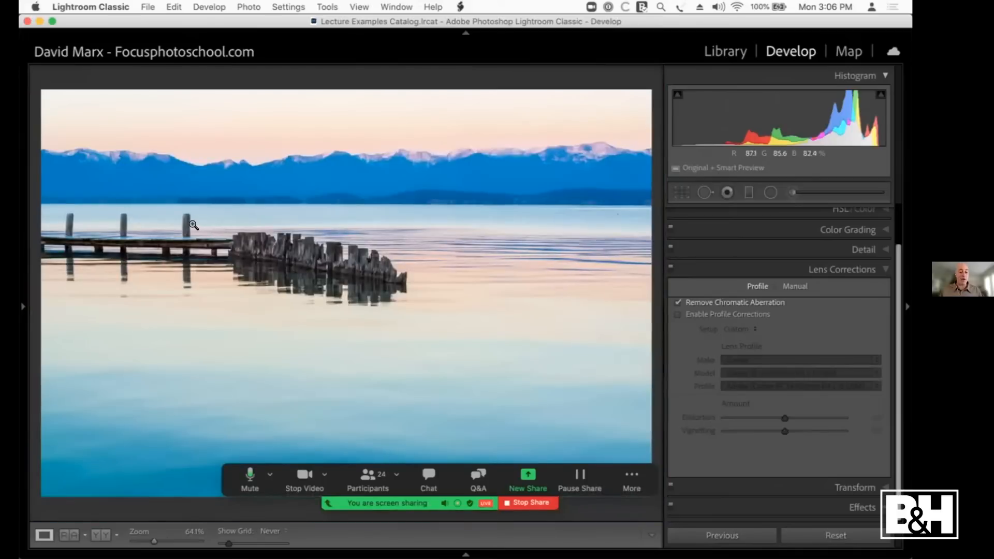
key(y)
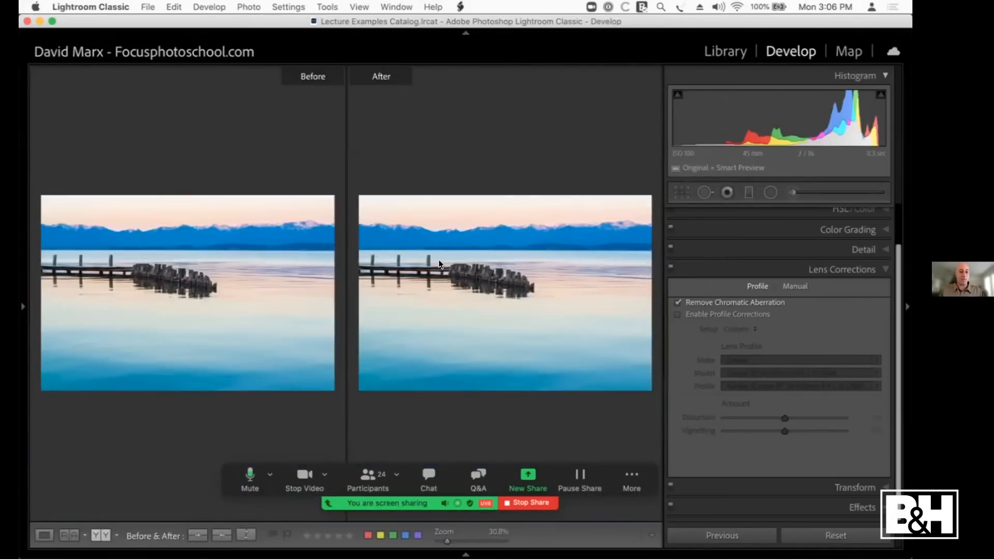
click(415, 254)
click(515, 298)
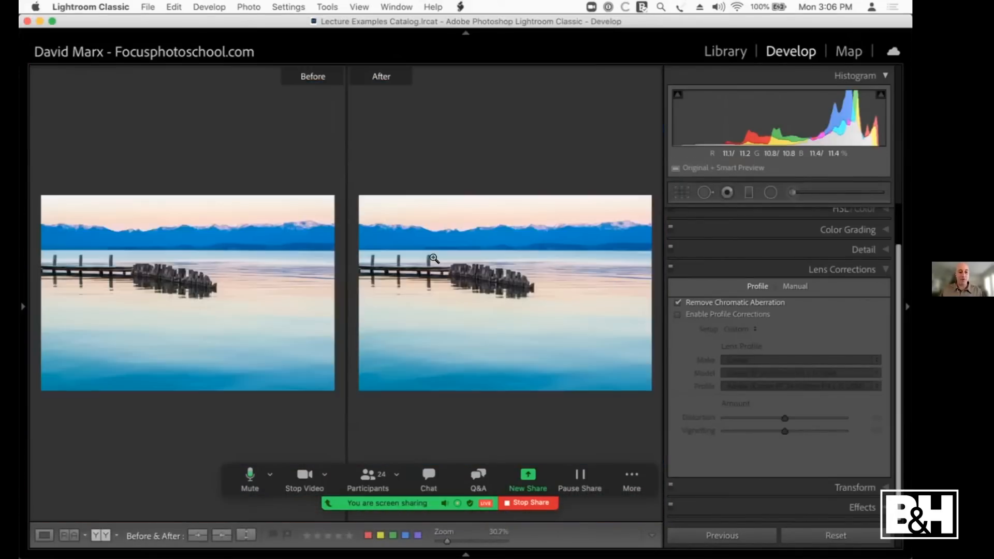
click(436, 264)
drag(459, 262, 647, 260)
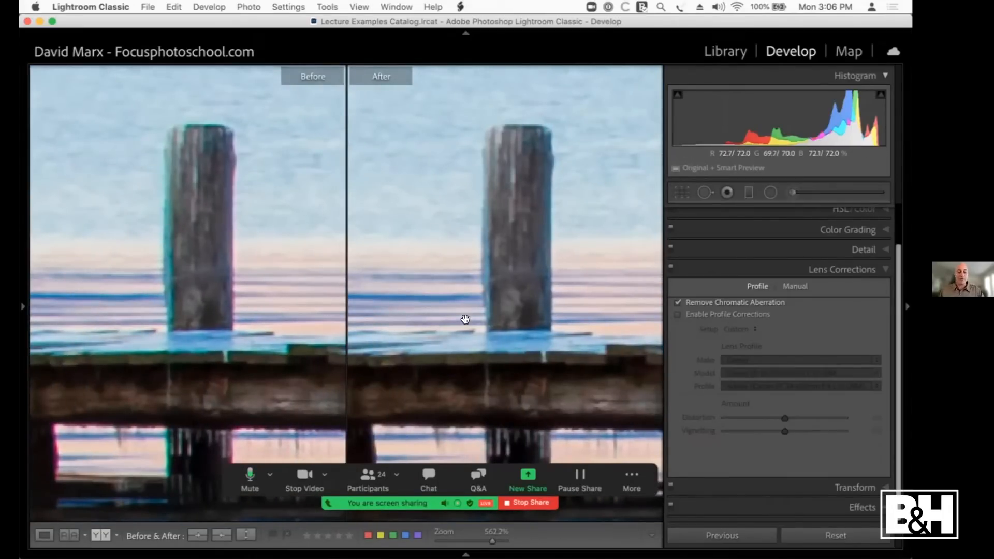
key(y)
click(491, 287)
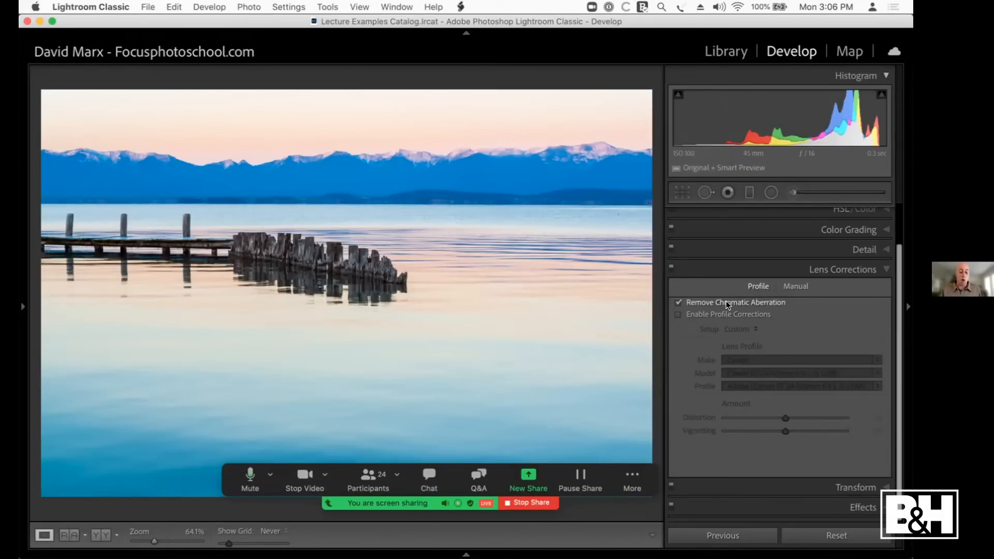
Step: Pick the photo of snow-covered trees with a low sun from the library and open it in the Develop module
key(Right)
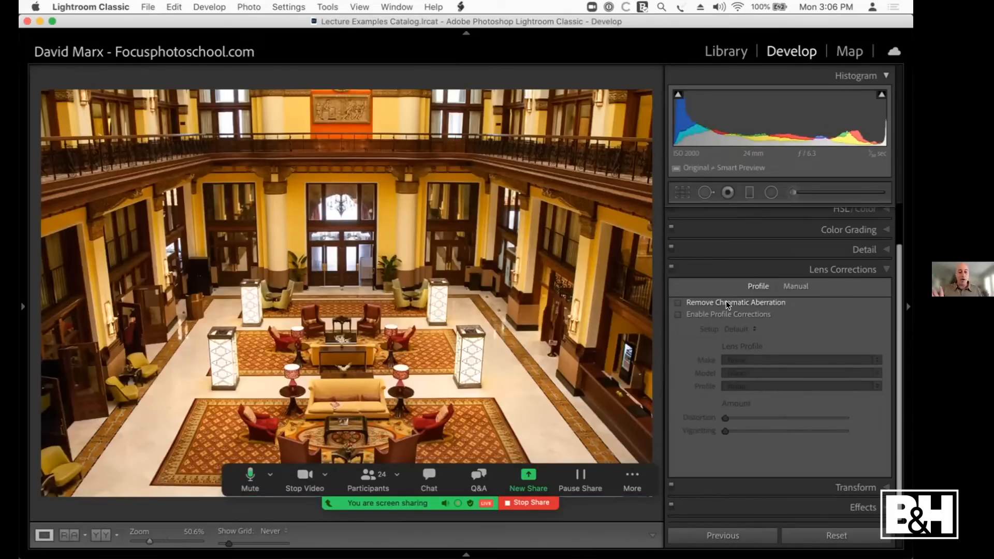
key(g)
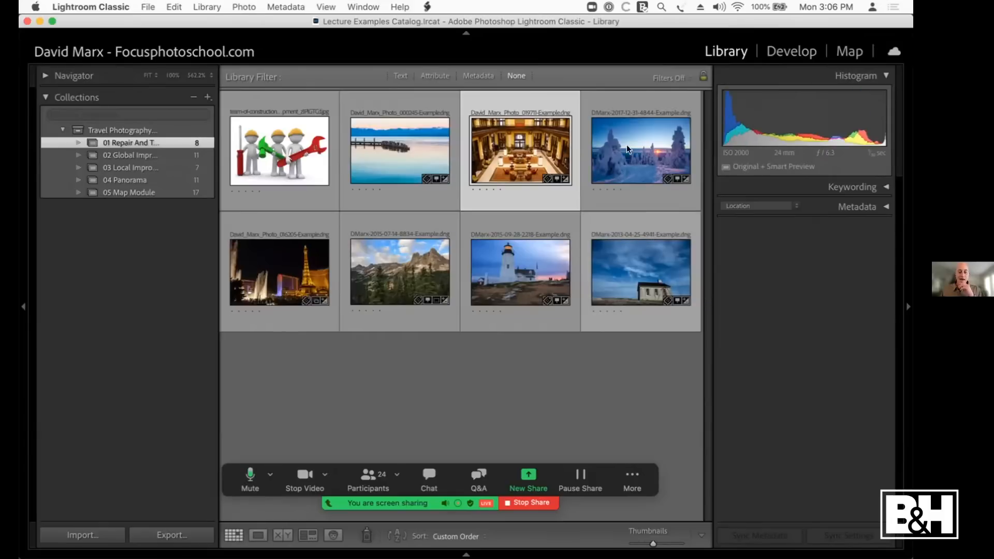
click(627, 148)
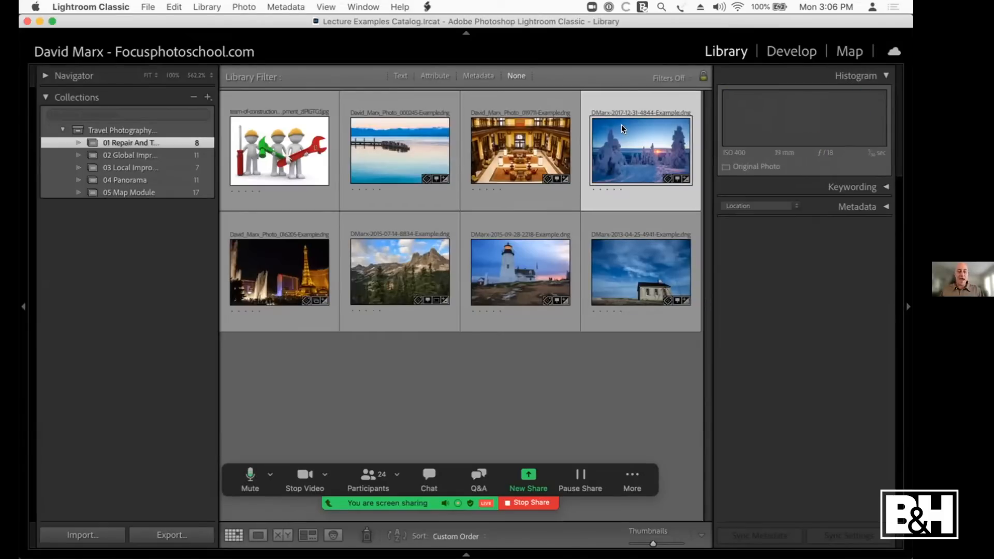
key(d)
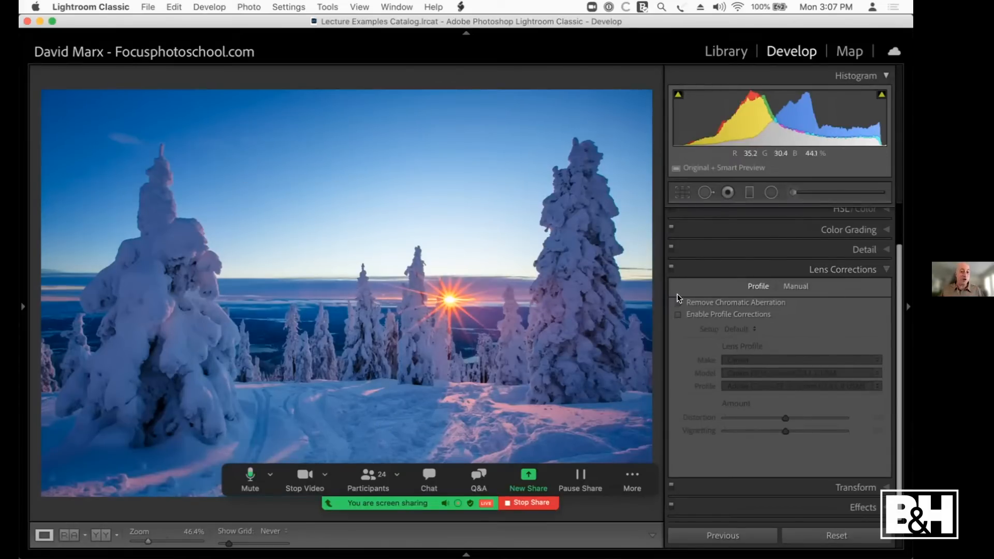
Step: Check a snowy treetop for colour fringes, and enable Remove Chromatic Aberration and Profile Corrections for the photo
click(568, 178)
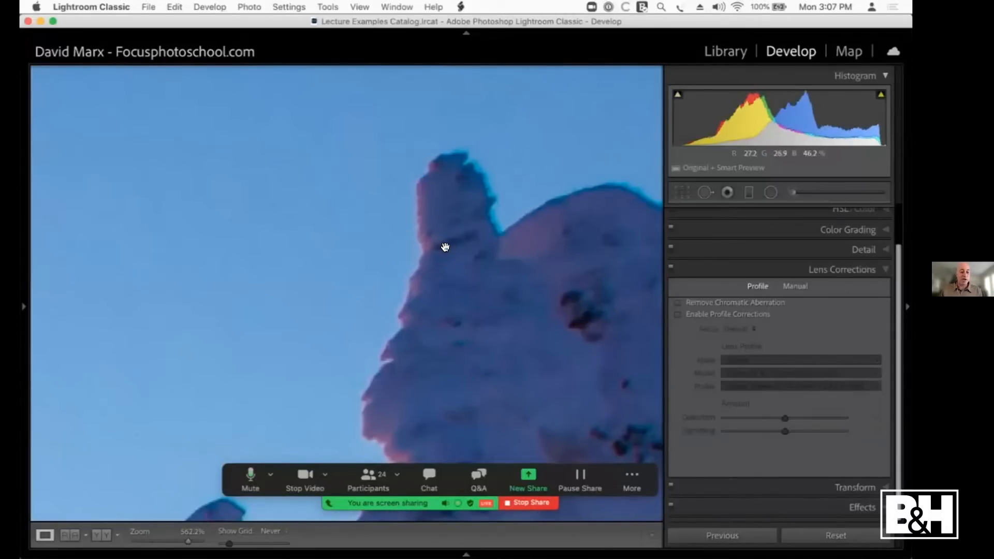
click(469, 280)
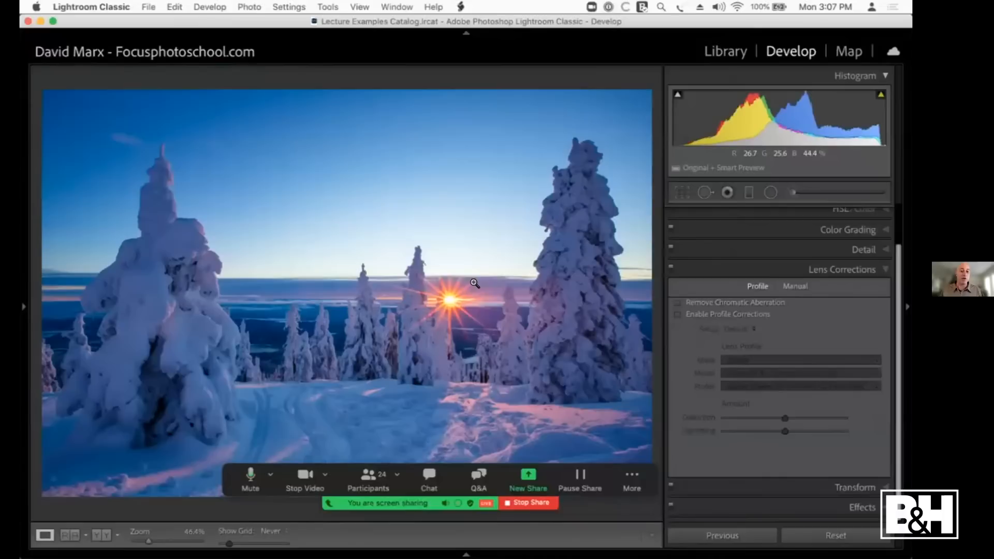
click(698, 304)
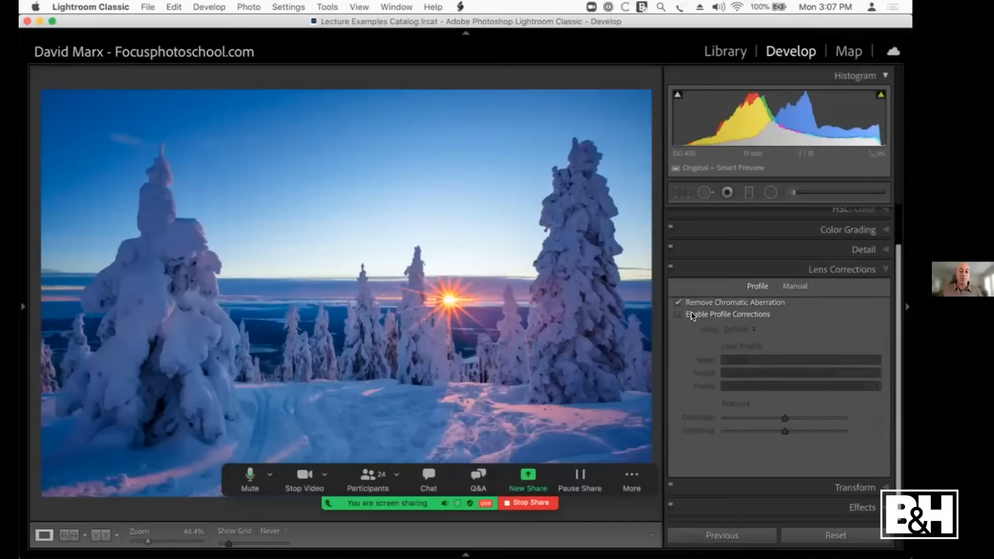
click(692, 315)
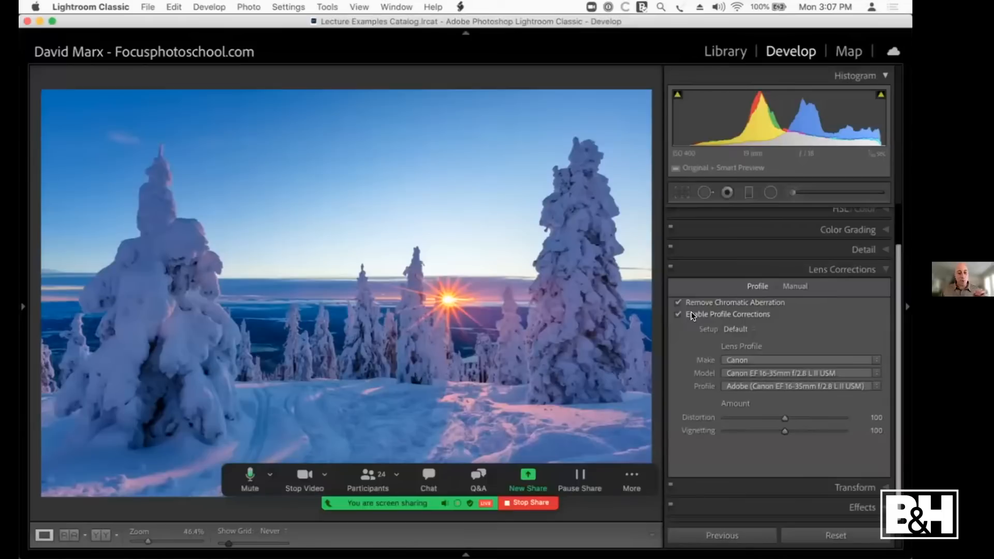
Step: Compare the snowy-tree photo with Profile Corrections off and on, and check its lens details in the info overlay
click(692, 316)
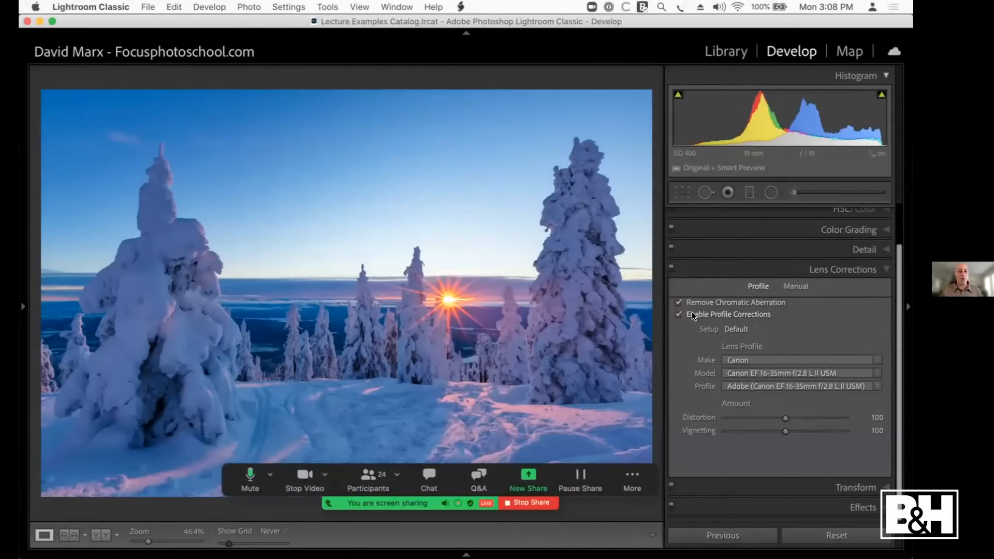
click(691, 312)
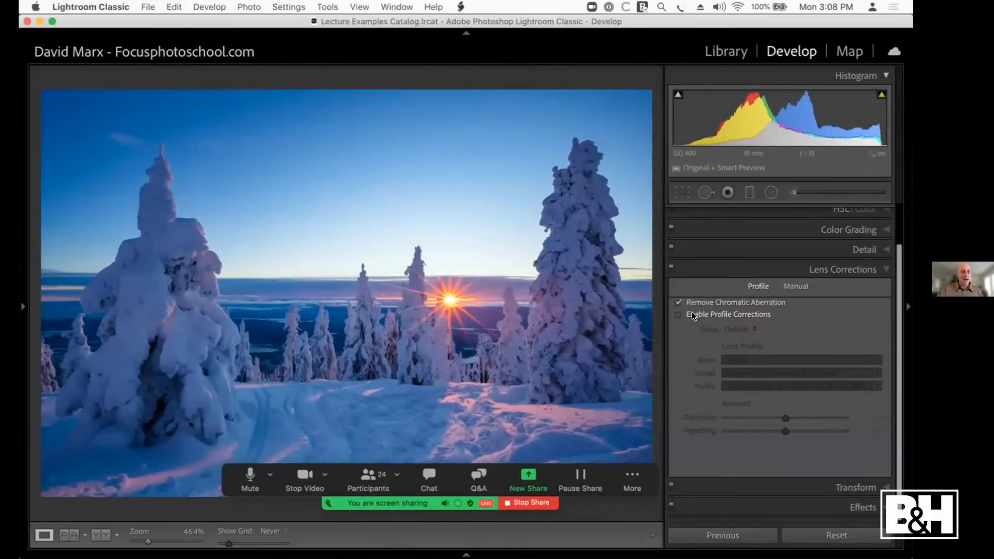
key(i)
key(i)
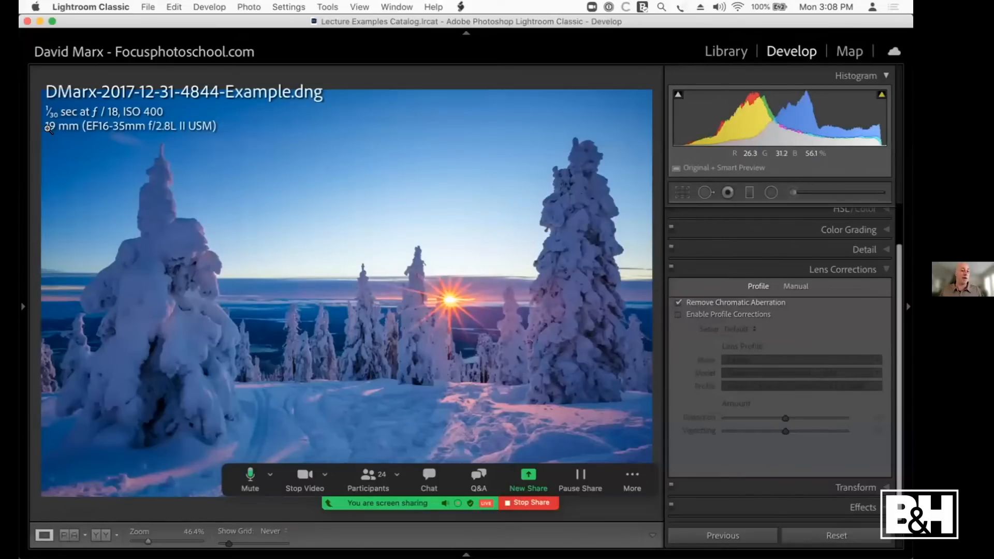
click(700, 314)
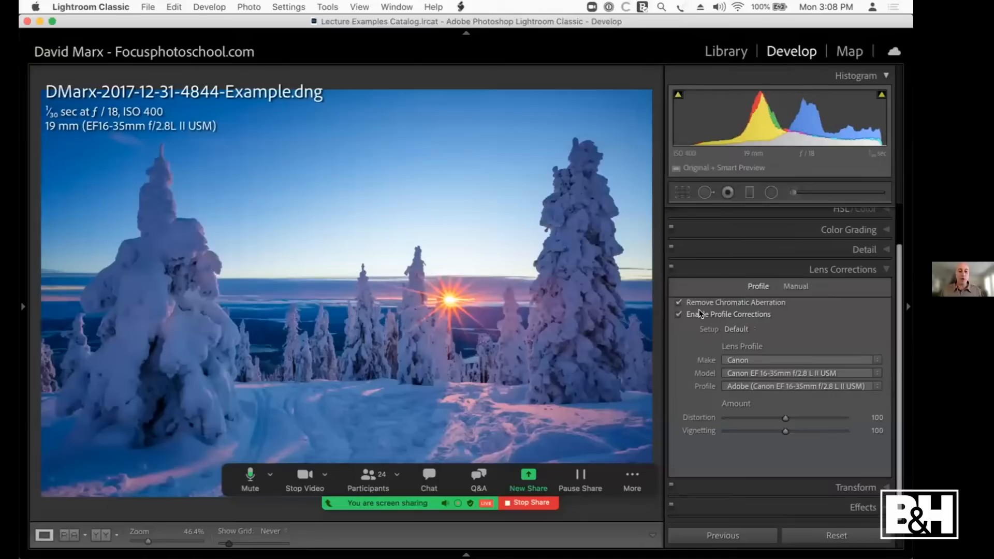
Step: Look through the available lens profile models and makes, and compare the snowy-tree photo with Lens Corrections off and on
click(818, 371)
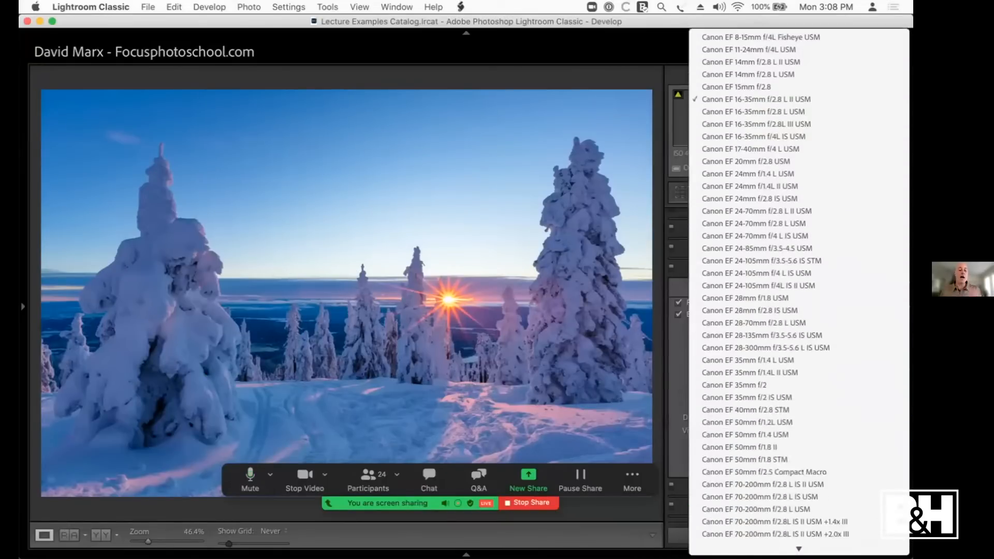
click(679, 392)
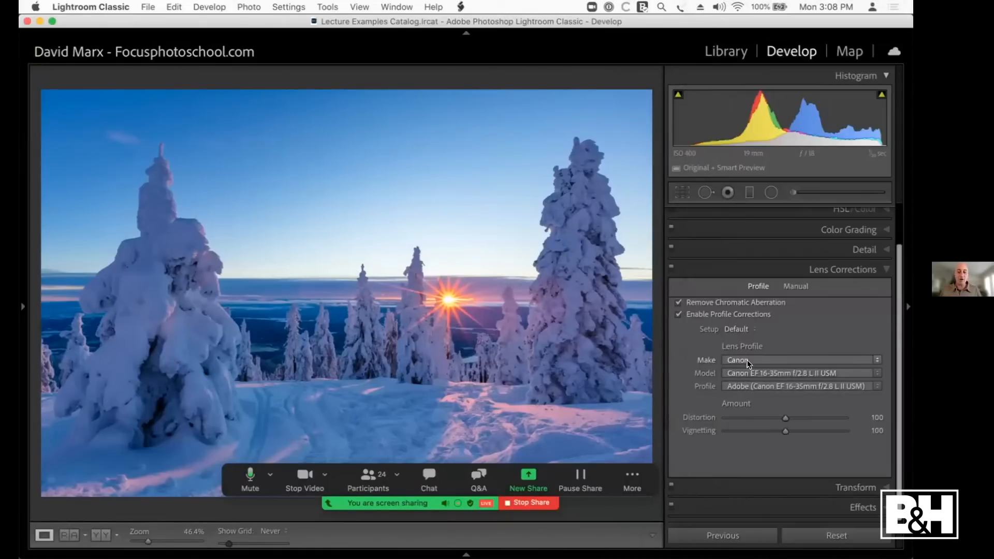
click(748, 361)
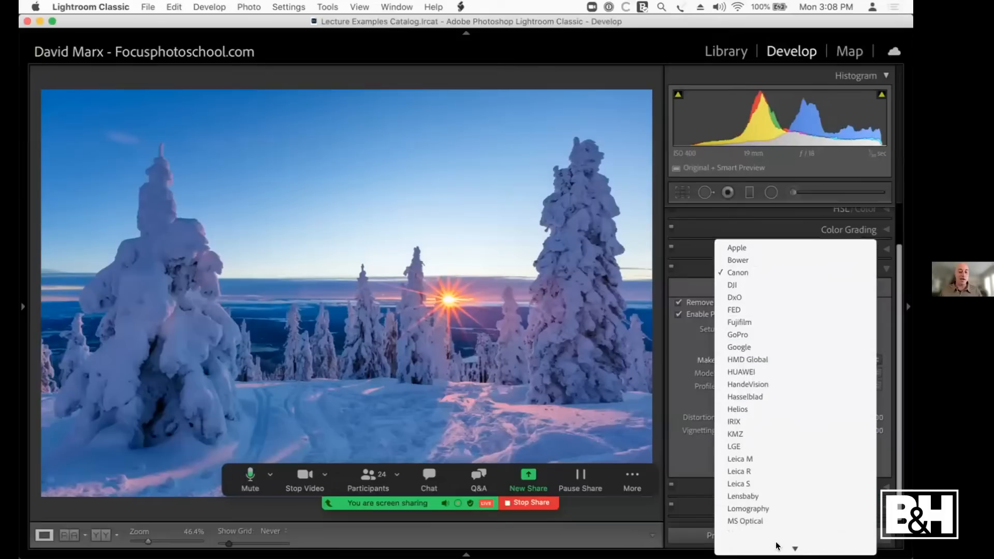
click(678, 396)
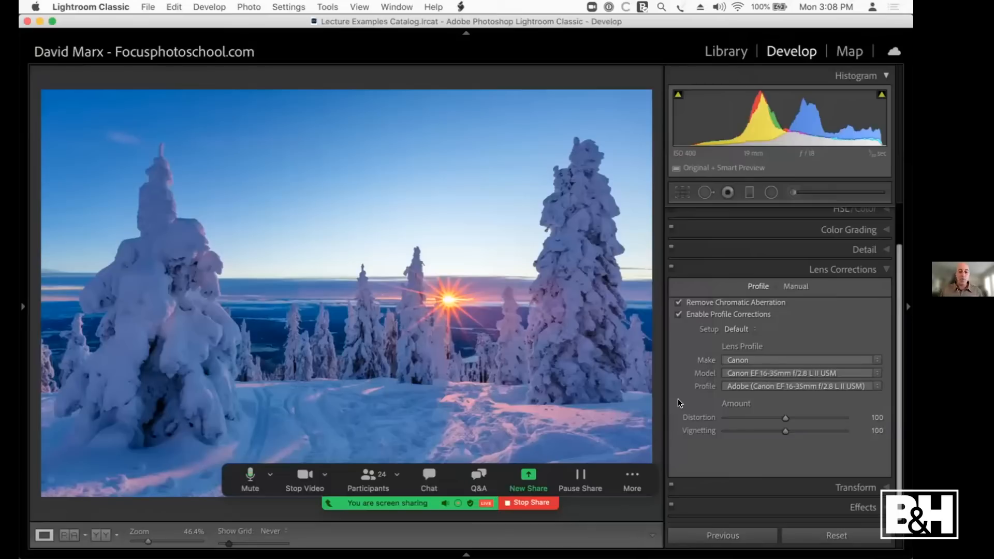
click(670, 266)
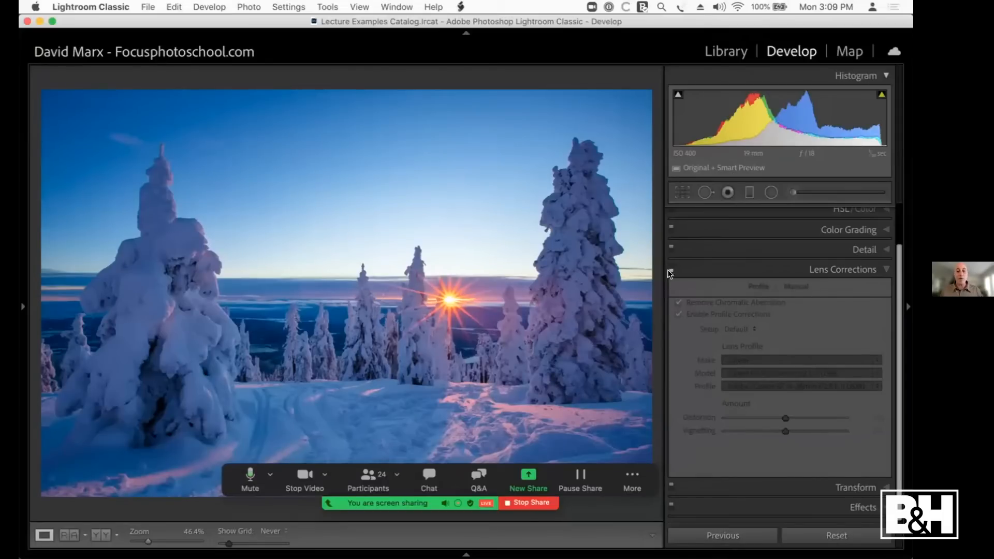
click(669, 266)
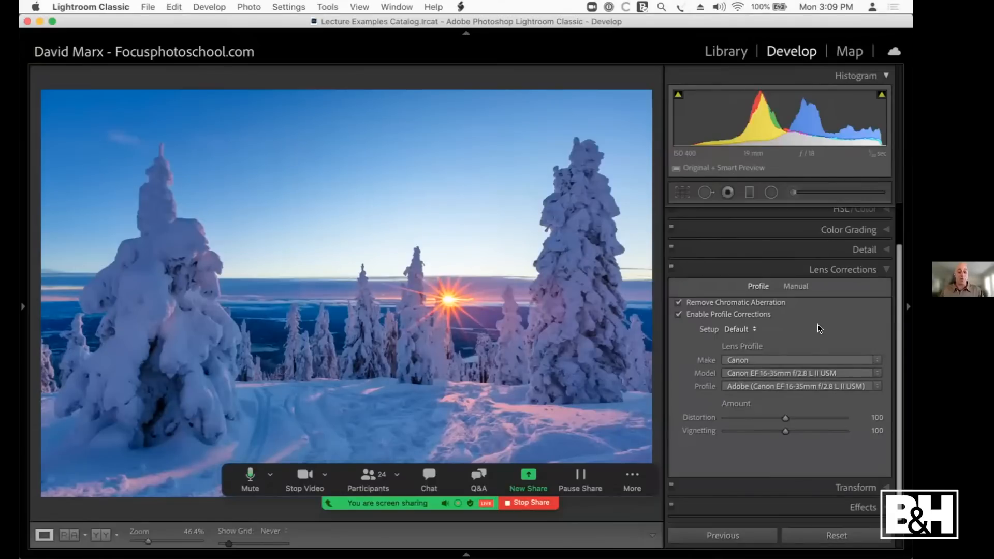
Step: Open the hotel lobby photo in the Develop module and check the bright window beside the columns for colour fringes
key(g)
click(530, 135)
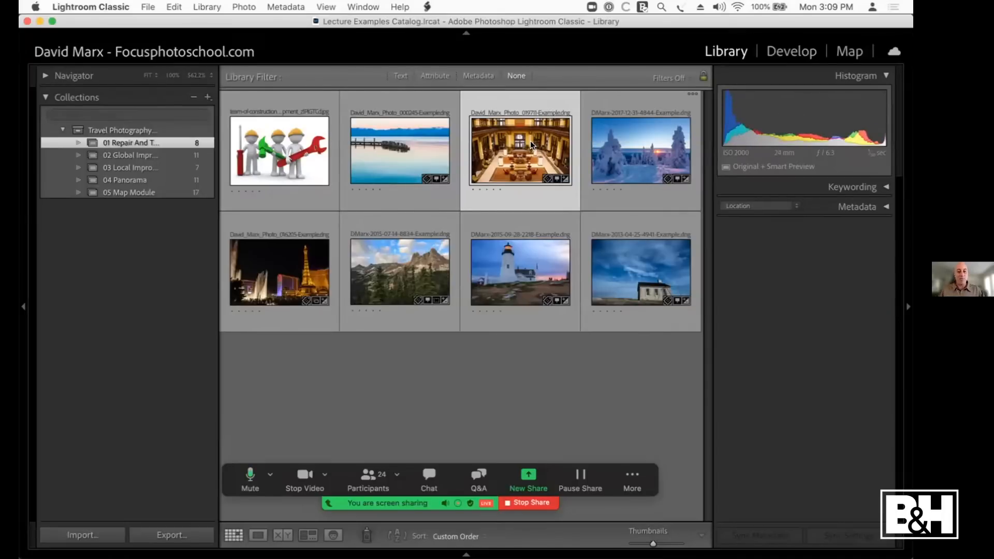
key(d)
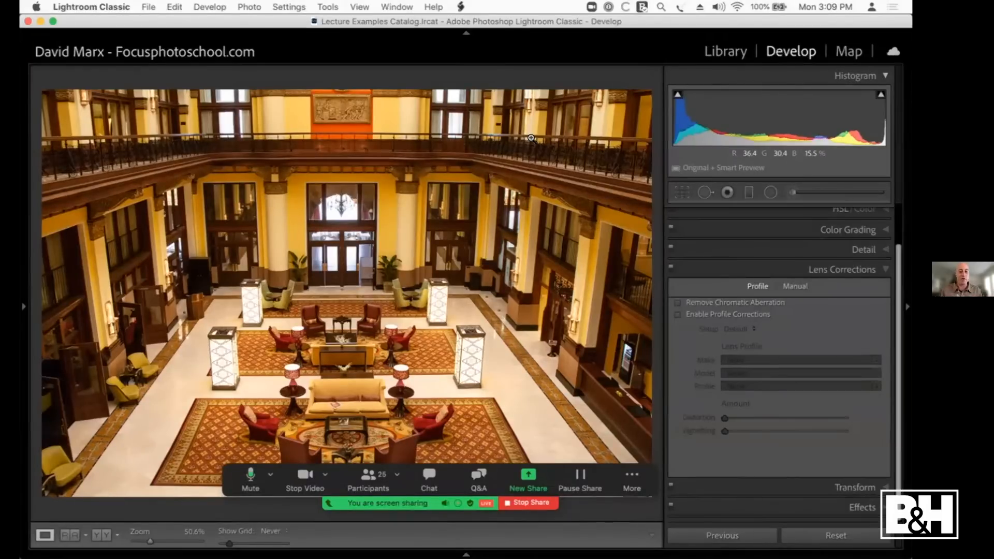
click(509, 221)
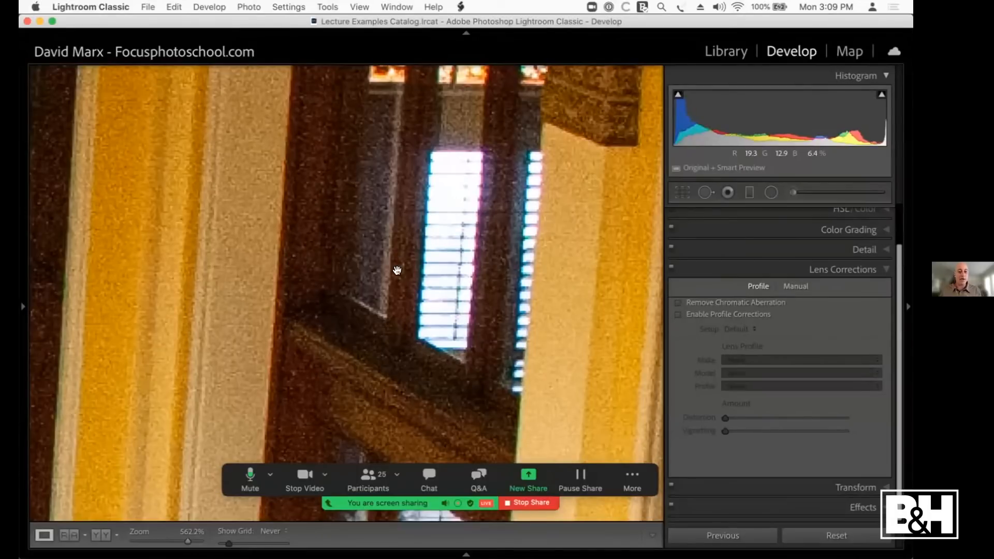
click(430, 314)
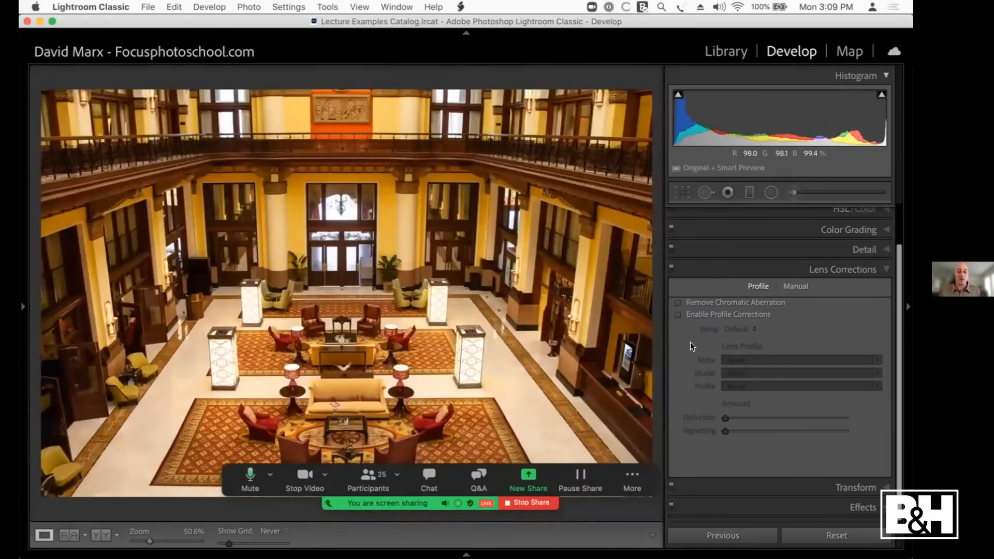
Step: Enable Remove Chromatic Aberration and Profile Corrections for the lobby photo, toggling the profile off and on to compare
click(681, 304)
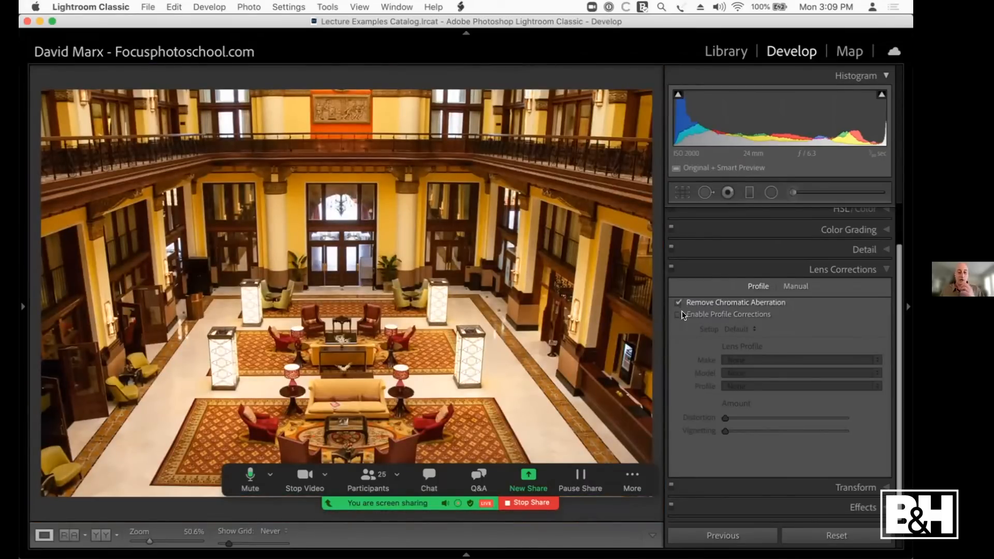
click(681, 315)
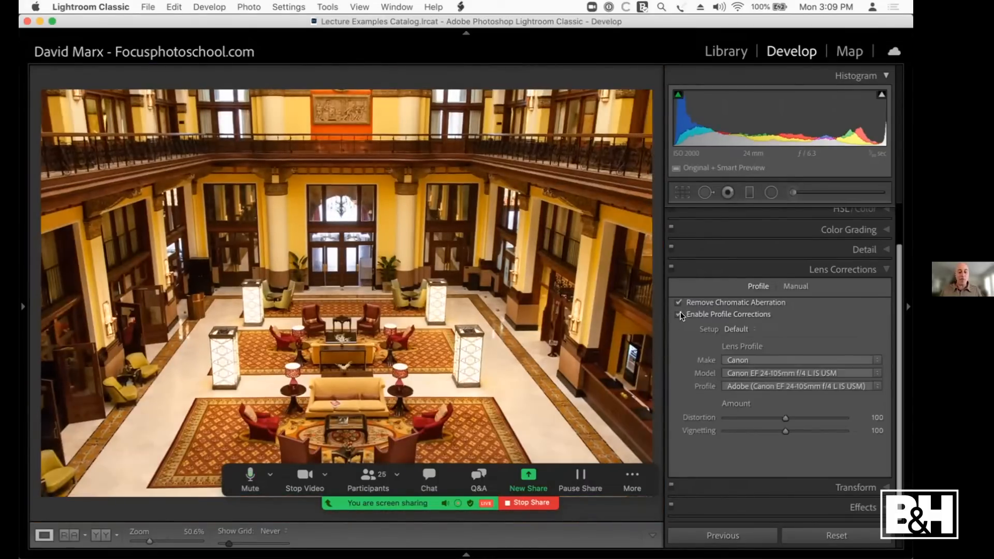
click(681, 313)
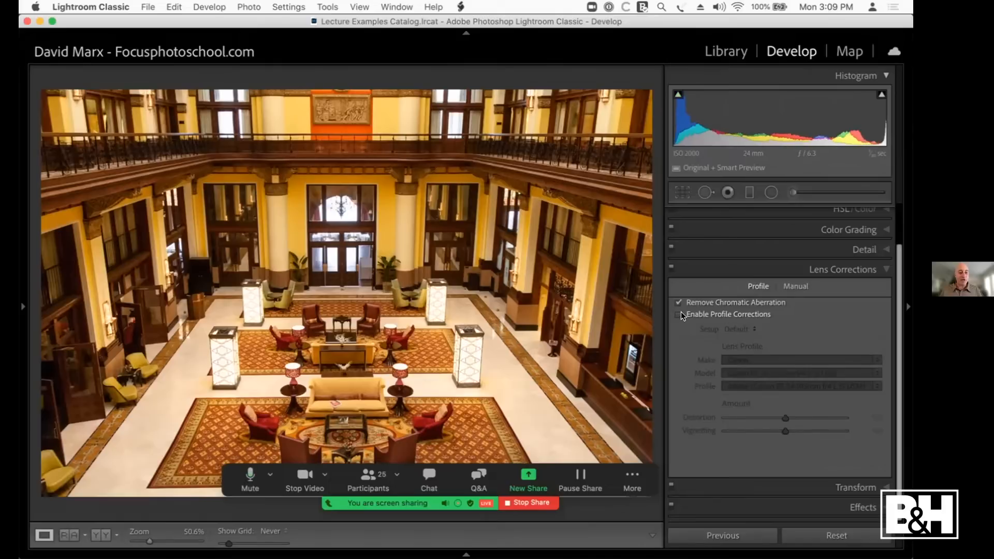
click(681, 312)
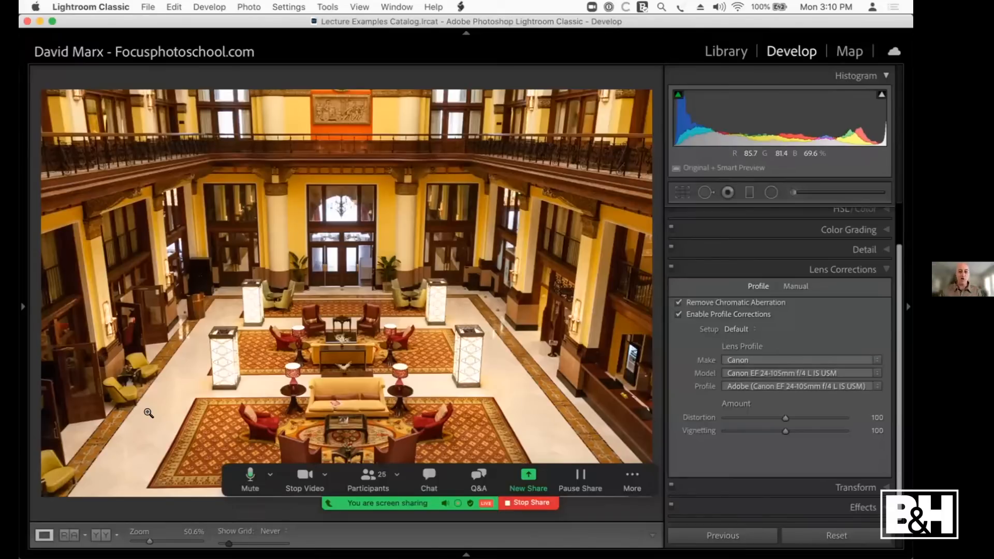
Step: Straighten the lobby photo's perspective with the Auto Upright transform, and compare the result with the transform off and on
click(842, 270)
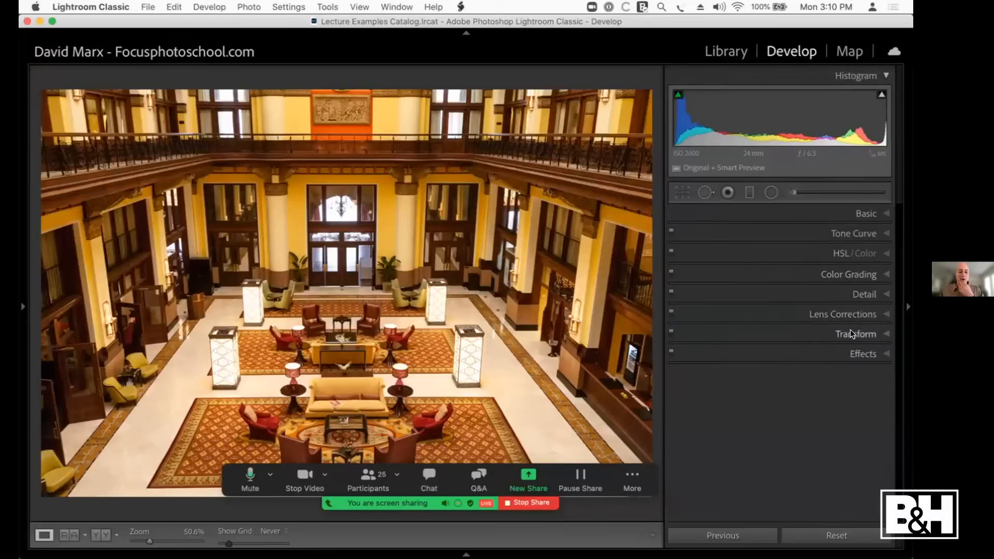
click(850, 334)
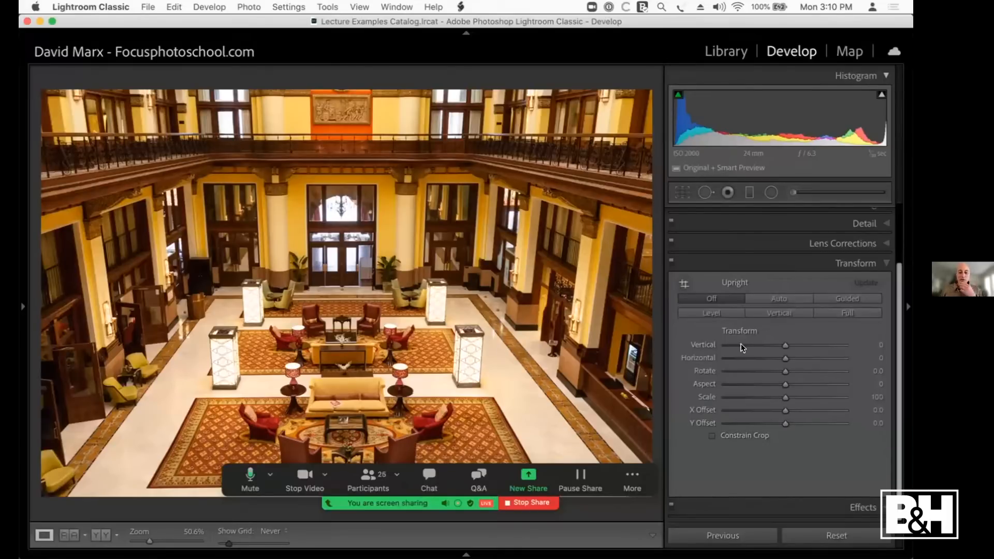
click(778, 296)
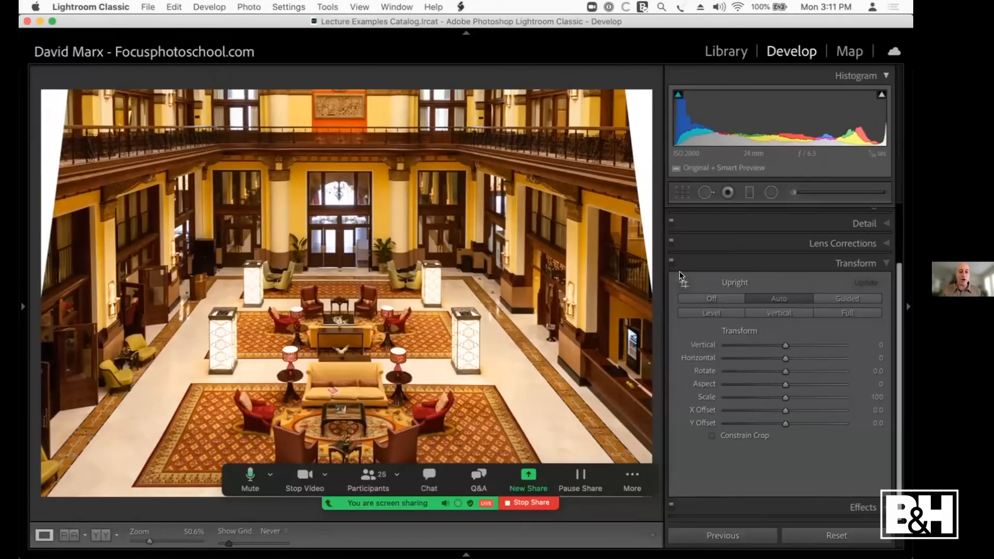
click(670, 261)
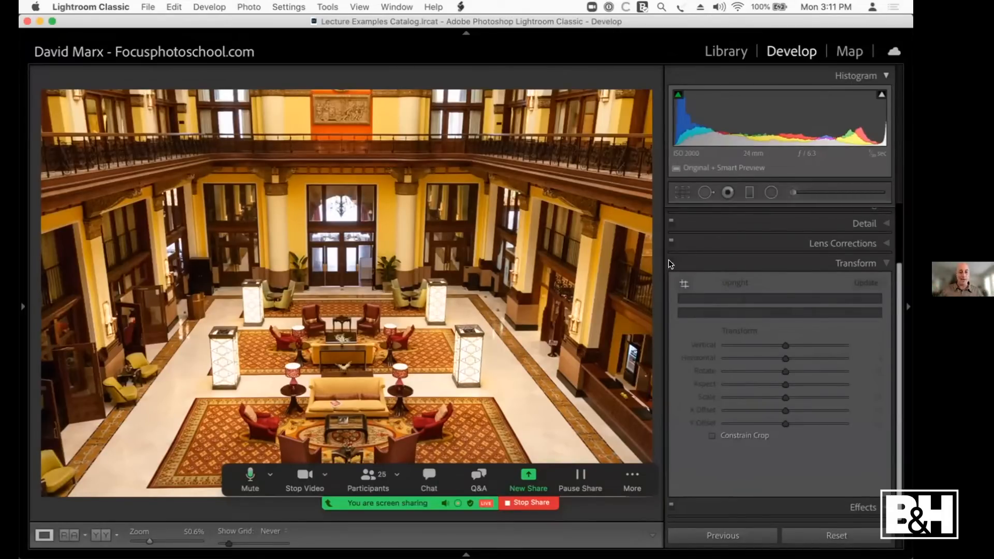
click(671, 261)
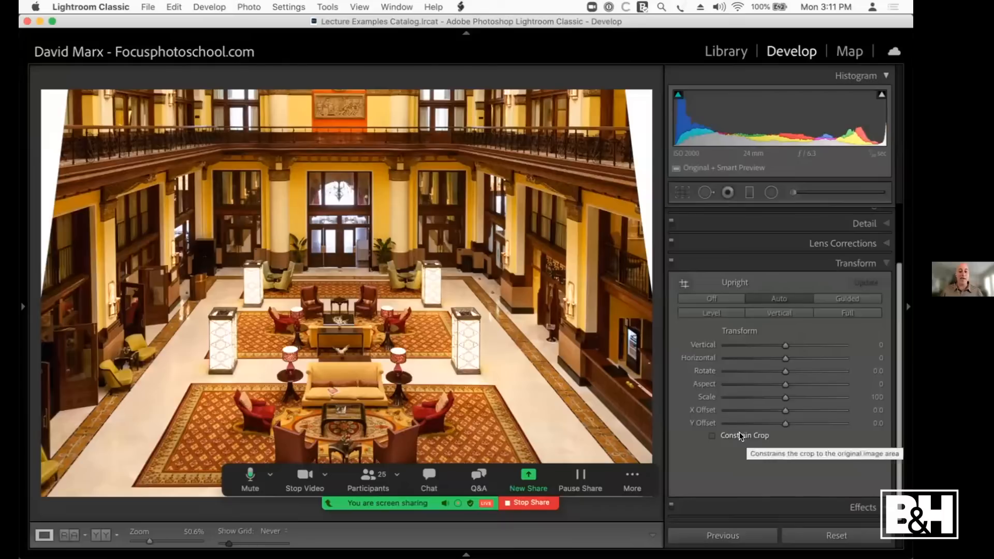
Step: Constrain the lobby photo's crop, inspect and reset it in the Crop tool, and apply Constrain to Image again
click(722, 436)
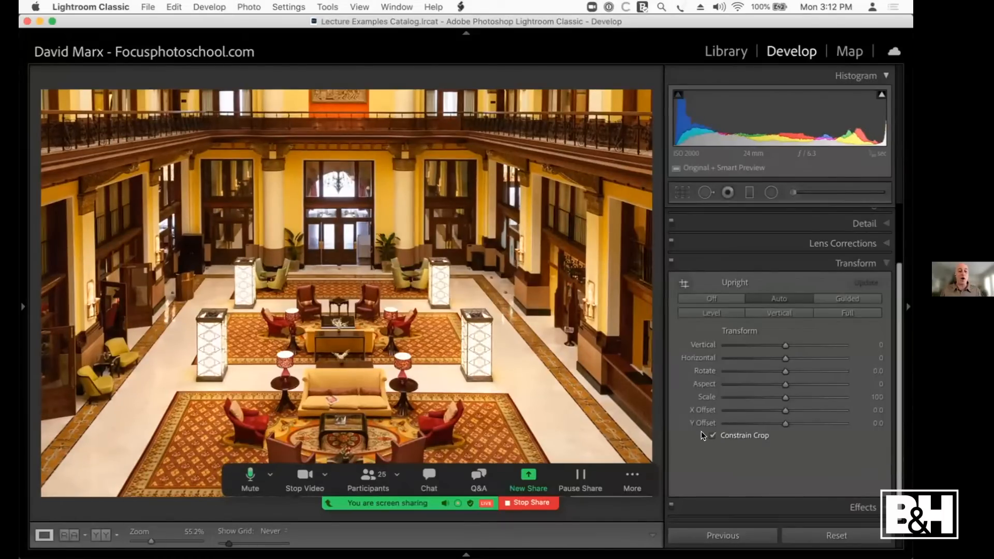
click(681, 192)
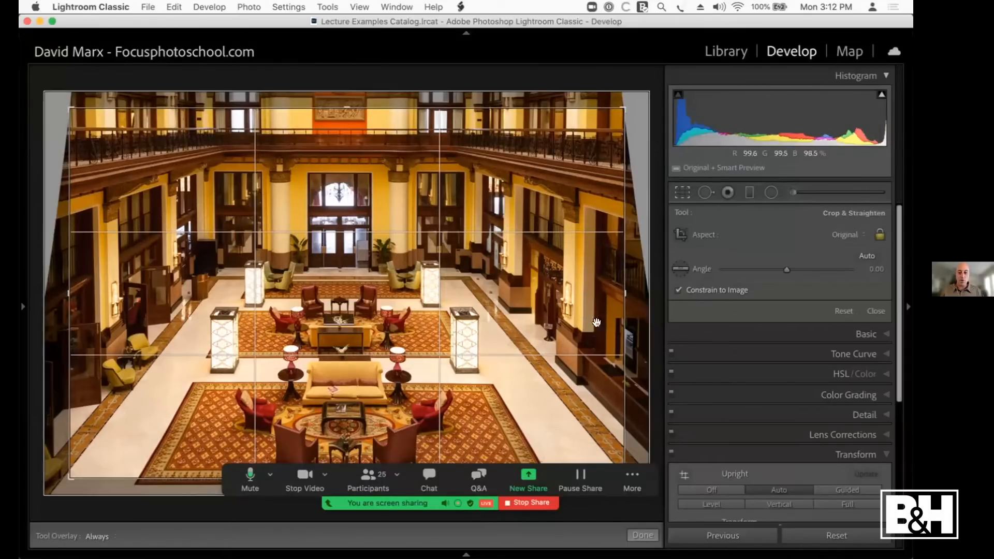
click(839, 312)
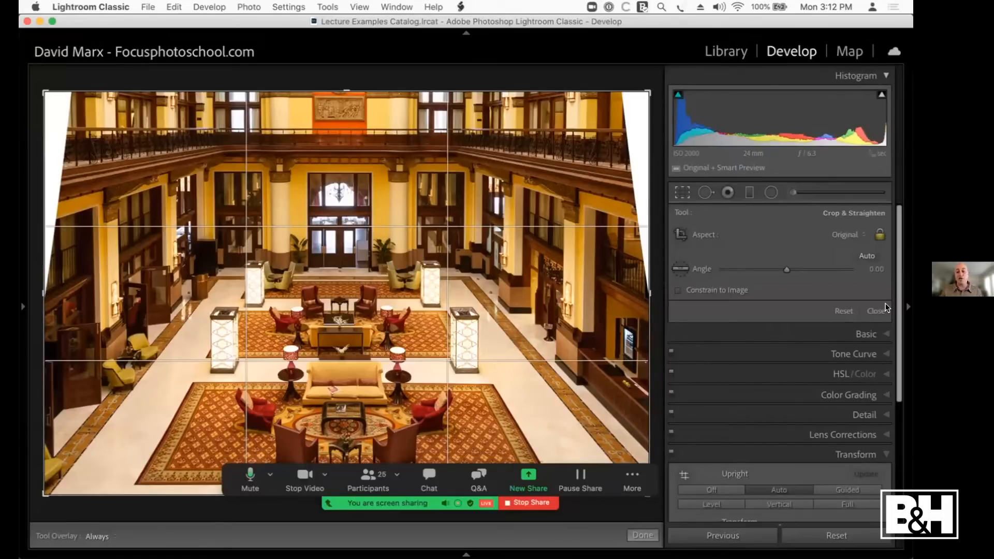
click(731, 290)
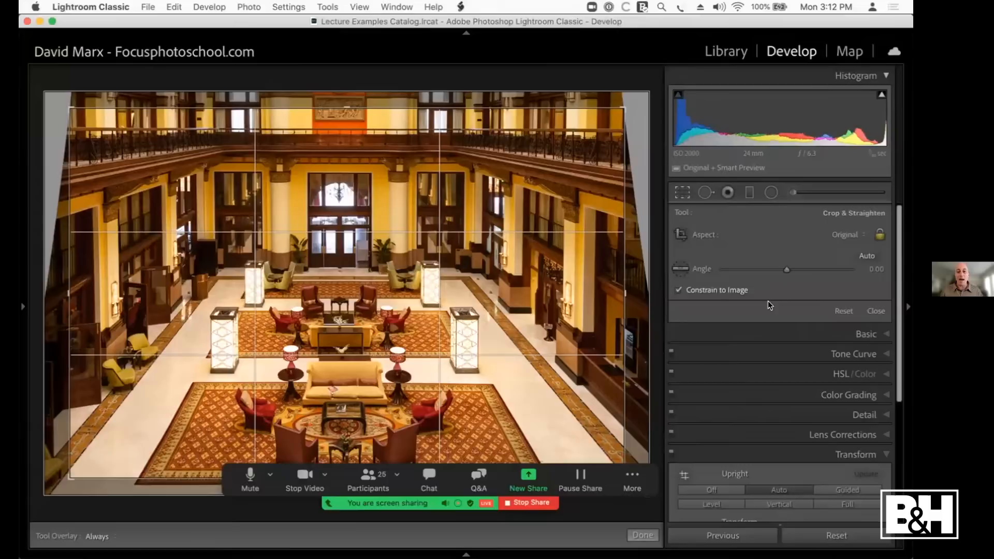
click(876, 311)
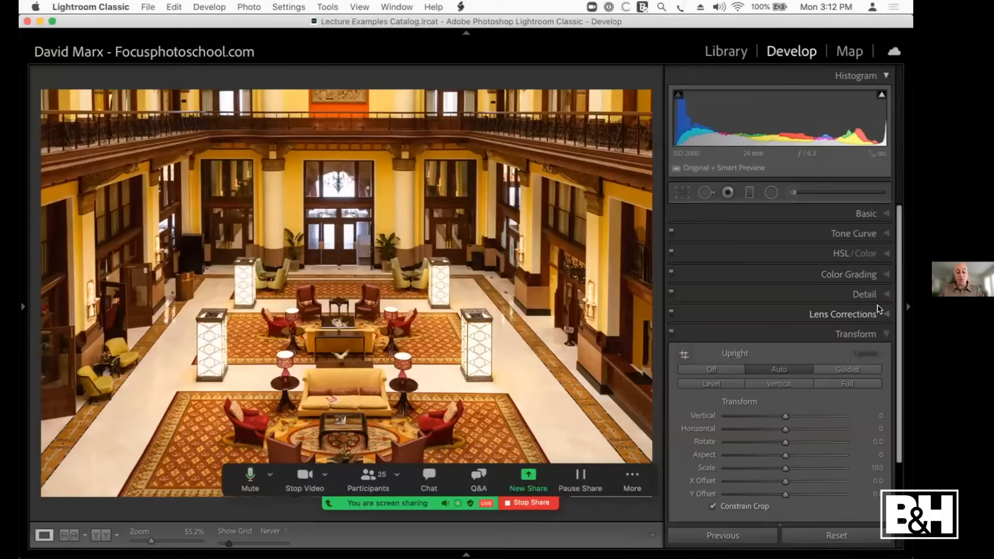
Step: Open the night photo of the lit tower and fountains in the Develop module and check its lens in the info overlay
key(g)
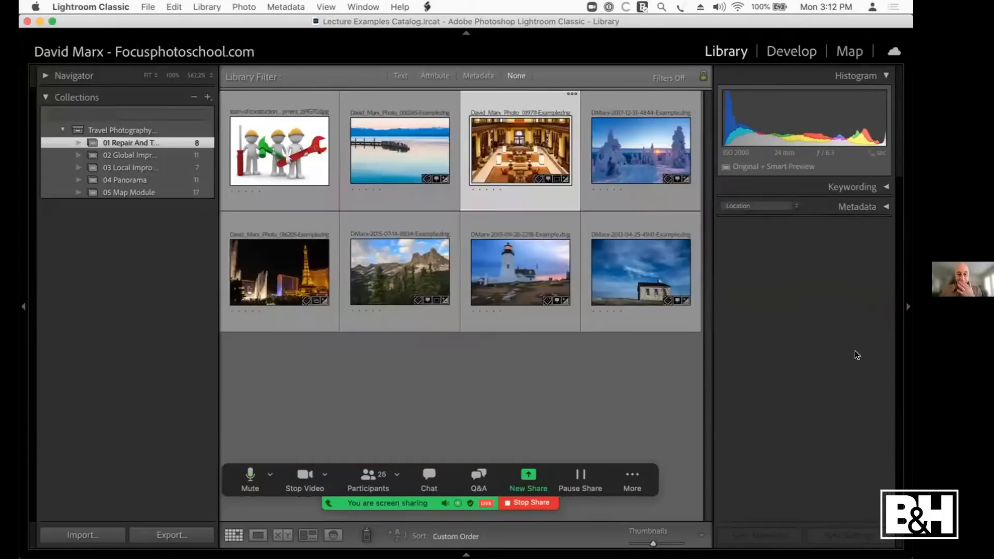
click(270, 281)
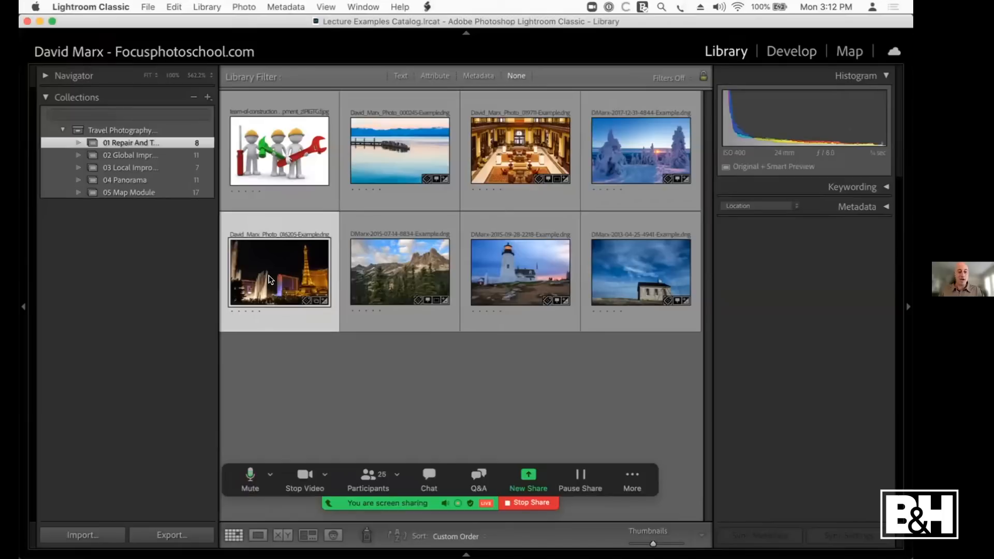
key(d)
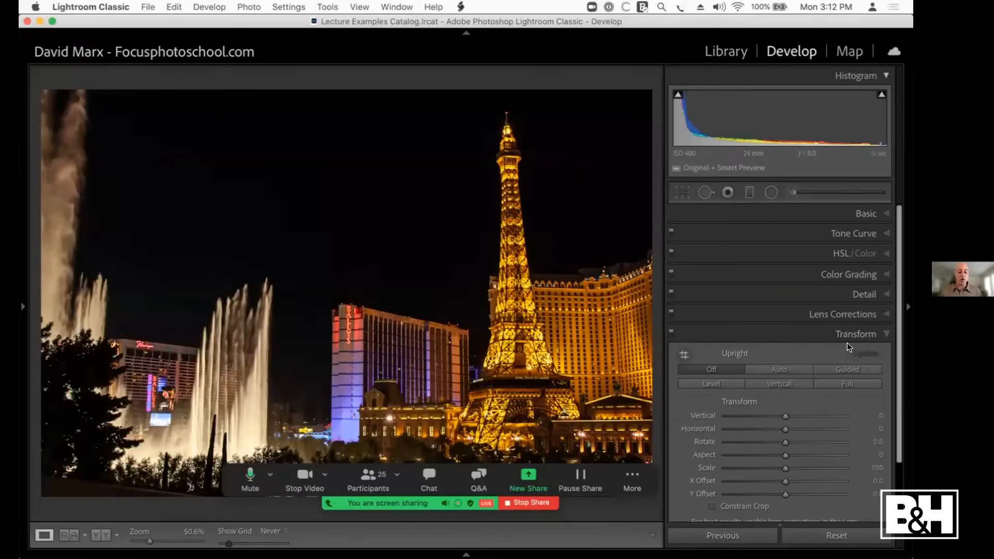
key(i)
key(i)
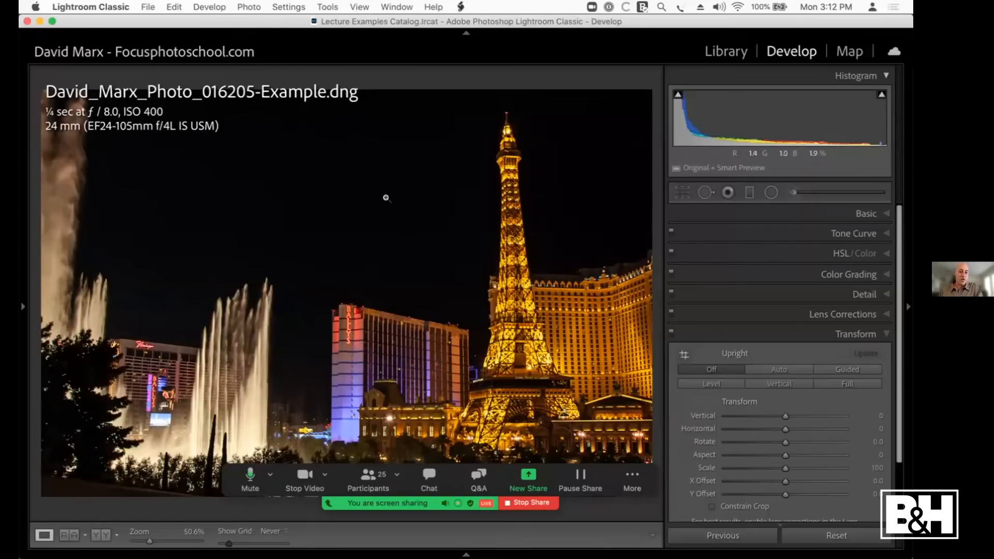
key(i)
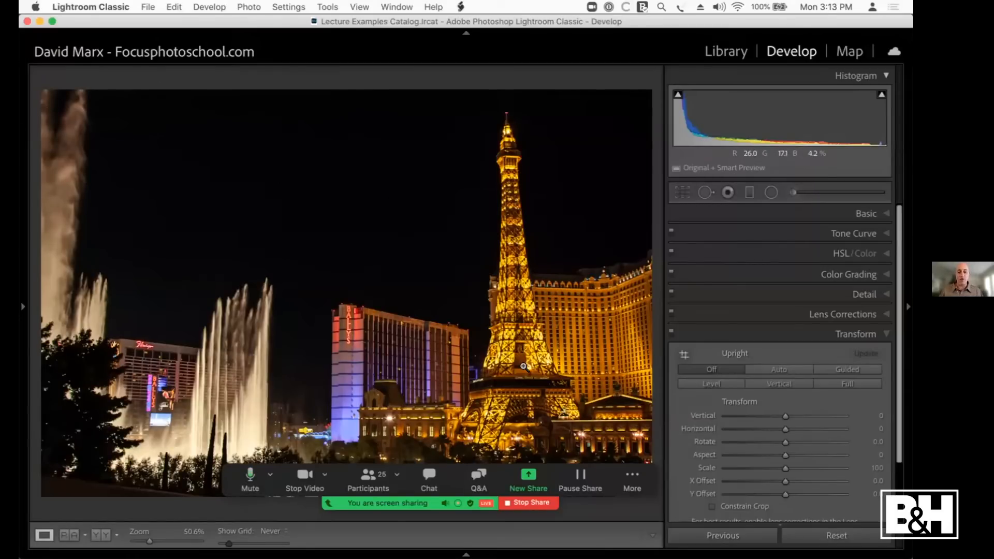
Step: Enable Remove Chromatic Aberration and Profile Corrections for the night photo, toggling the profile to compare the tower's shape
click(862, 315)
click(679, 346)
click(679, 359)
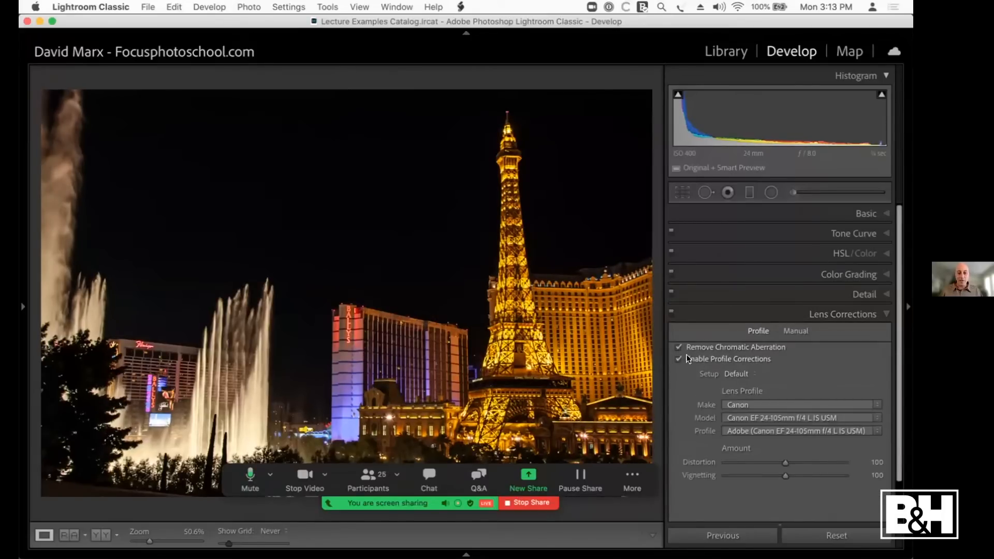
click(687, 359)
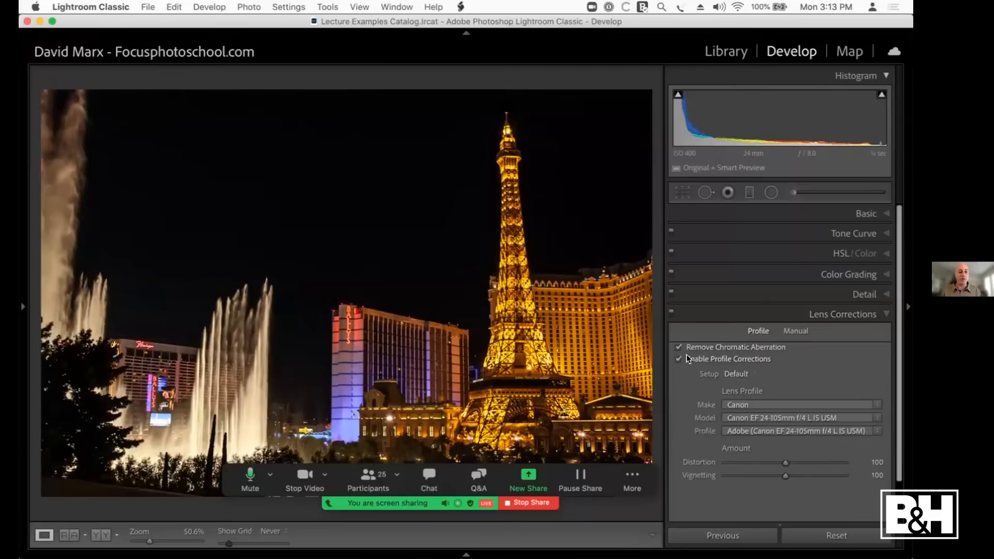
Step: Straighten the night tower photo with Transform values Vertical -20, Rotate -0.6 and Aspect -28, and constrain its crop
click(846, 310)
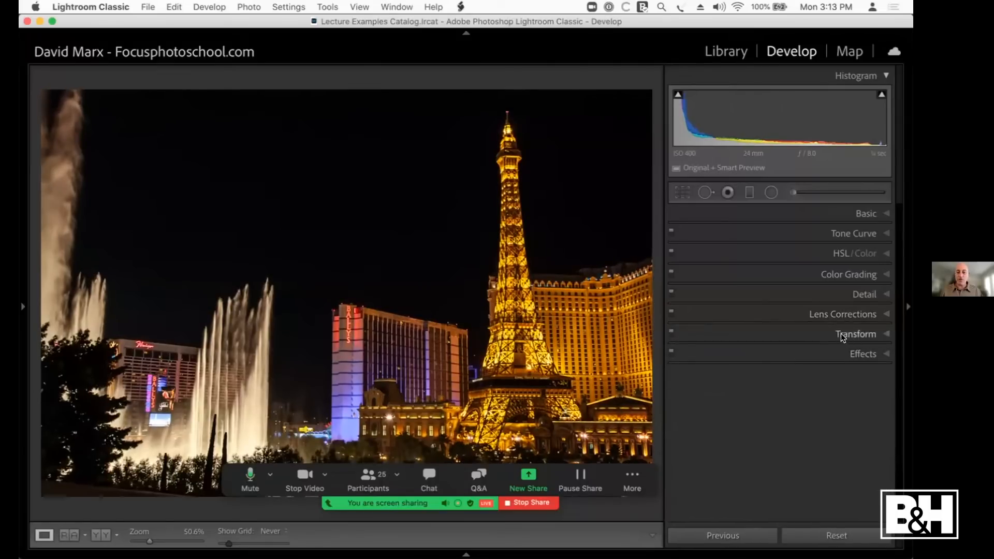
click(846, 334)
click(777, 323)
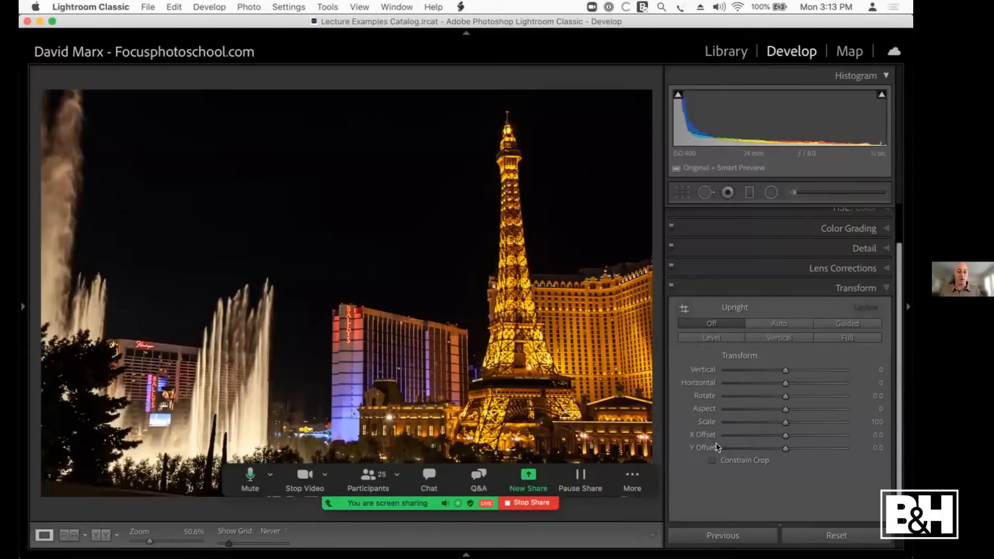
drag(782, 374, 772, 370)
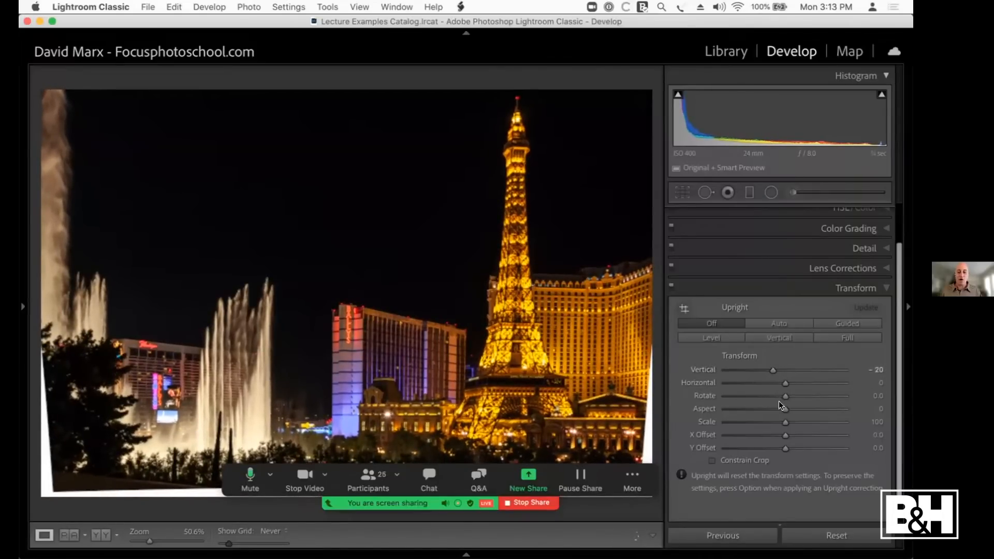
mouse_move(781, 395)
mouse_down()
mouse_move(782, 409)
mouse_move(768, 409)
mouse_up()
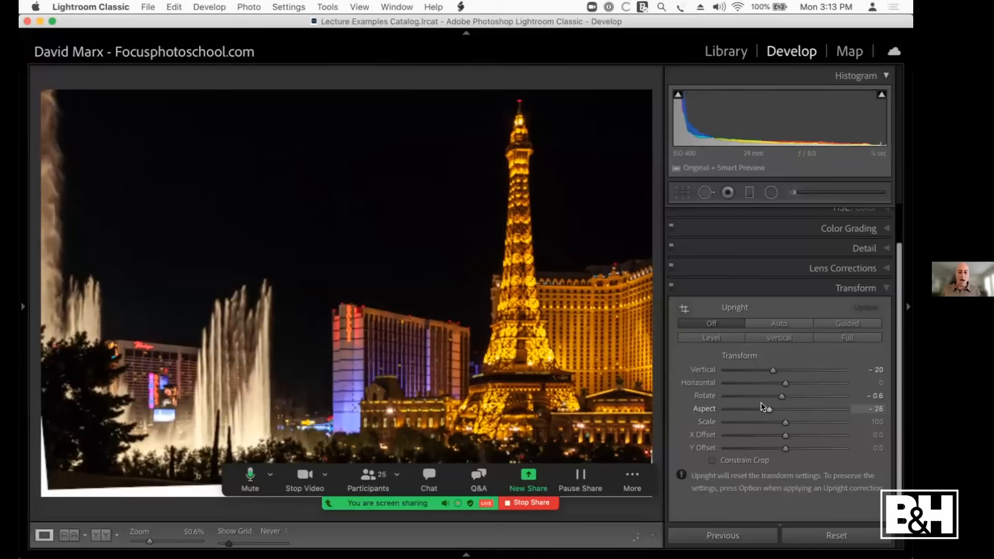
click(707, 461)
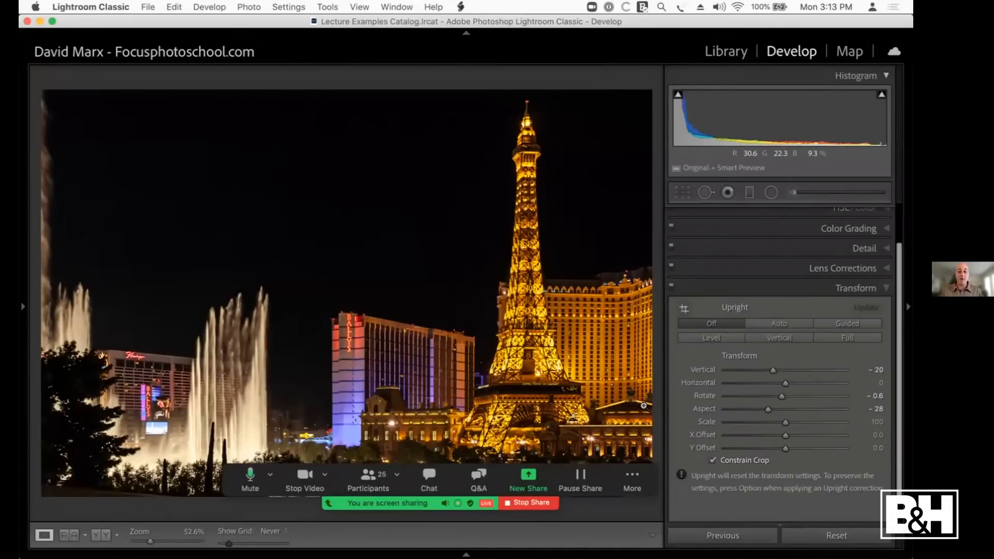
Step: Compare the night tower photo with its Transform corrections off and on
click(668, 285)
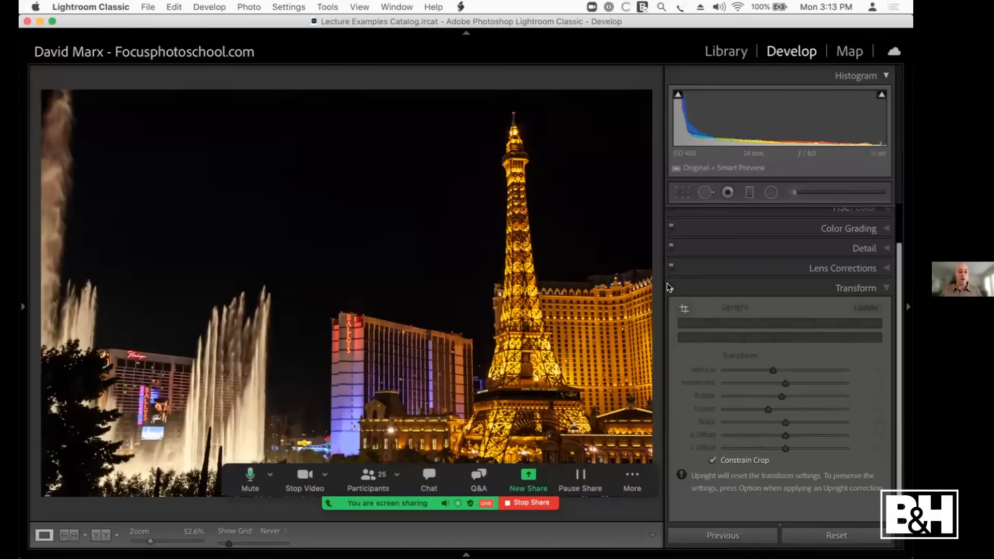
click(668, 285)
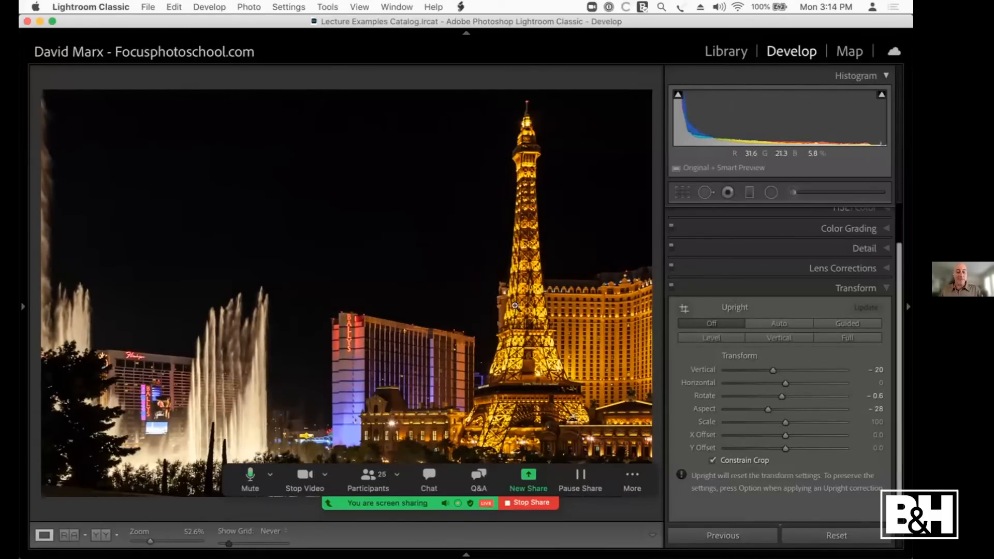
key(backslash)
Step: Open the mountain and pine tree photo in the Develop module
key(g)
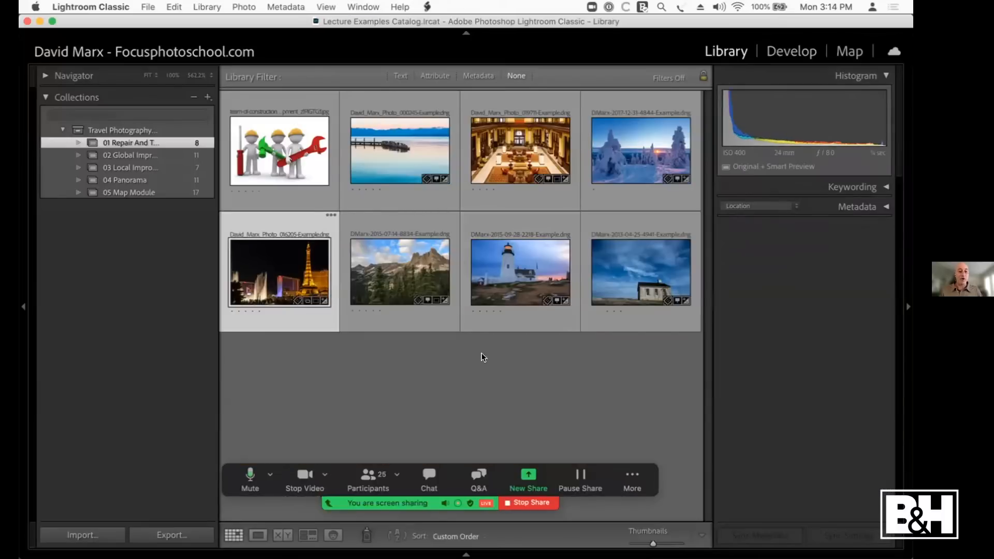
click(392, 265)
key(d)
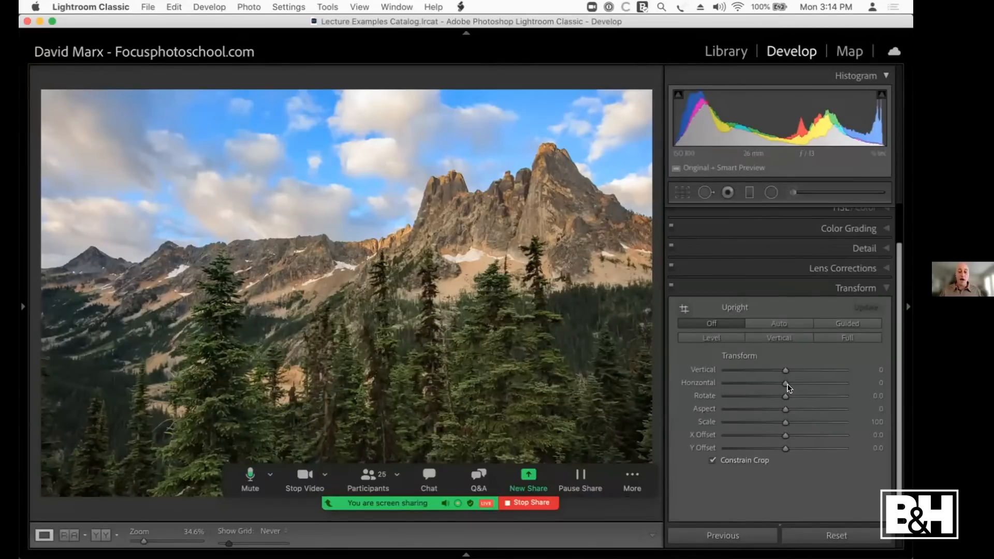
Step: Set the mountain photo's Vertical transform to -10, and compare the image with the transform off and on
drag(781, 368, 775, 369)
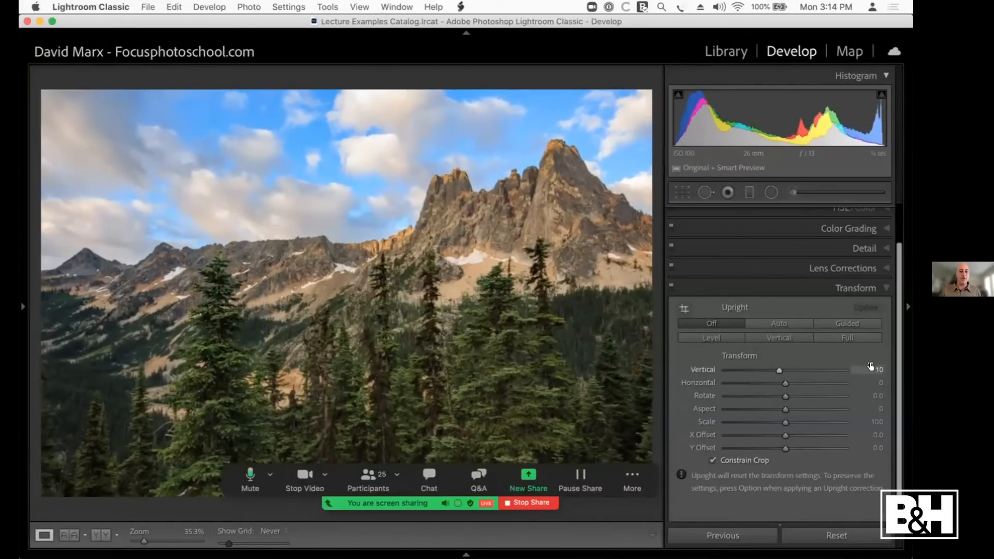
click(668, 285)
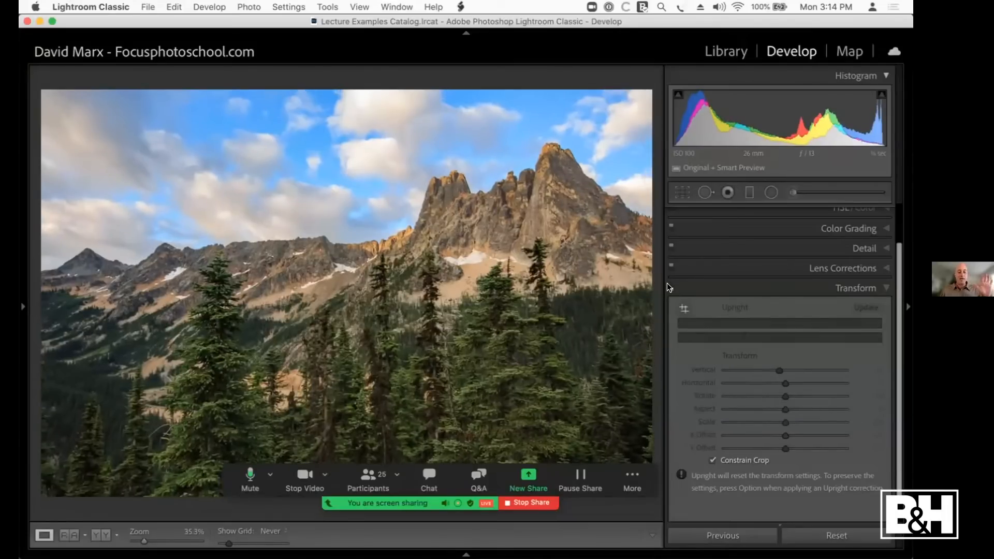
click(667, 285)
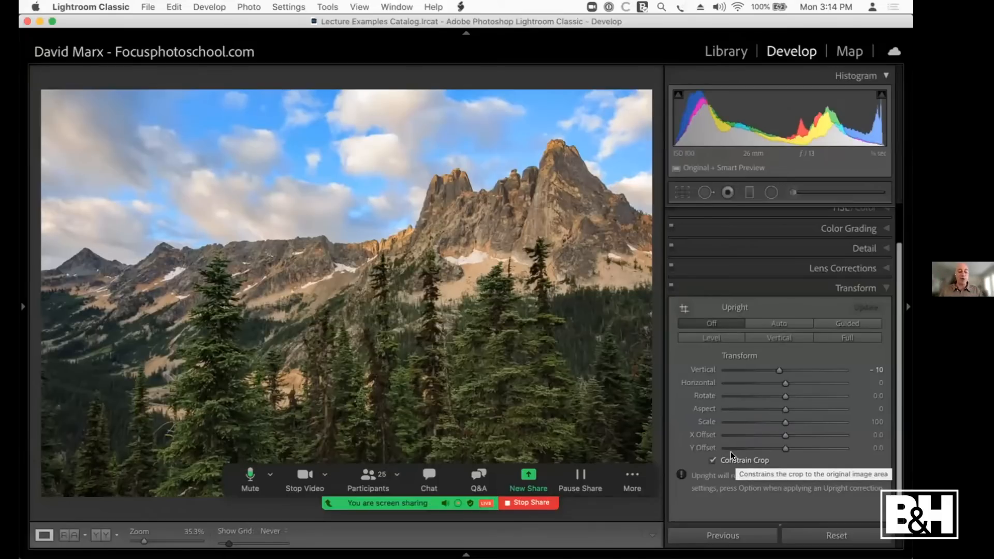
Step: Open the lighthouse photo in the Develop module
key(g)
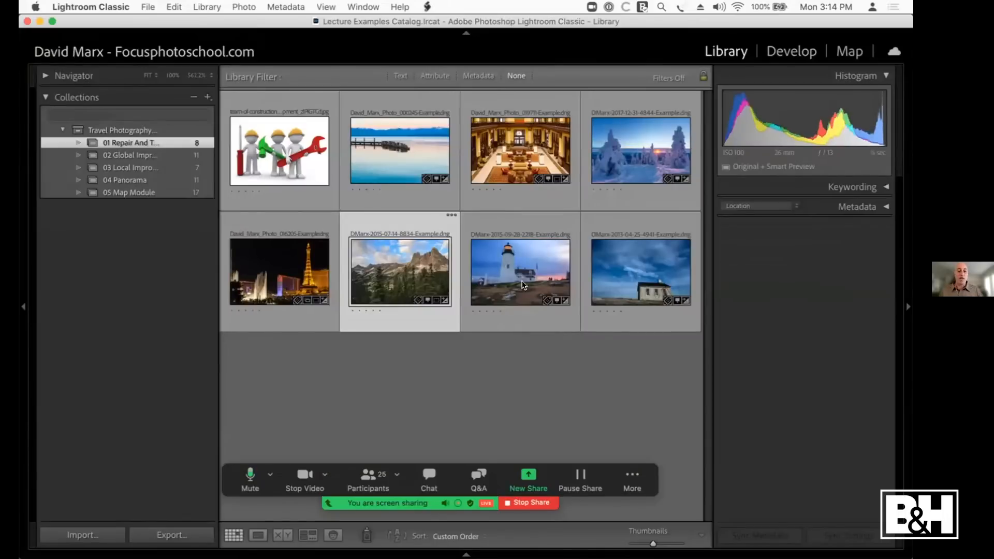
click(522, 278)
key(d)
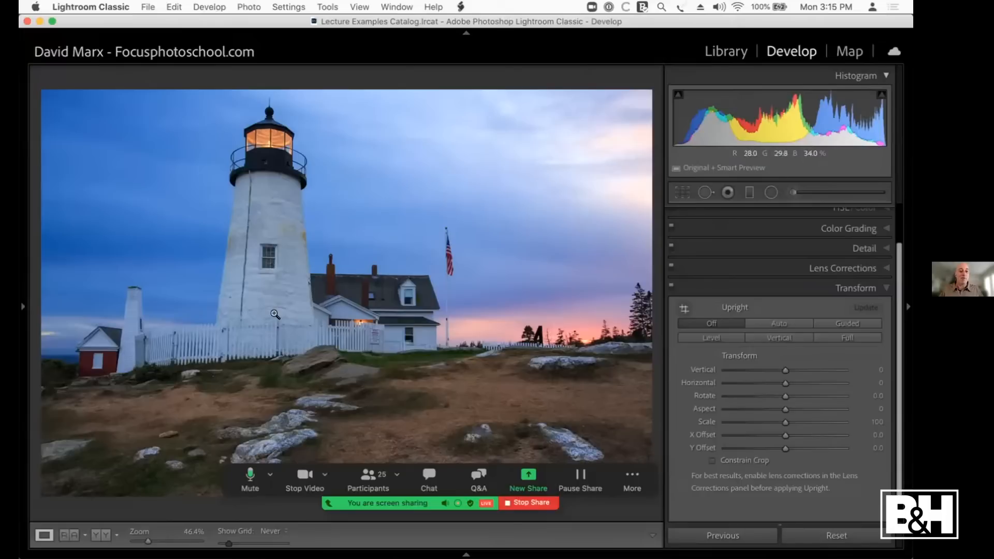
Step: Try the Vertical Upright mode on the lighthouse photo, turn Upright off, and set the Vertical transform to -35 instead
click(781, 338)
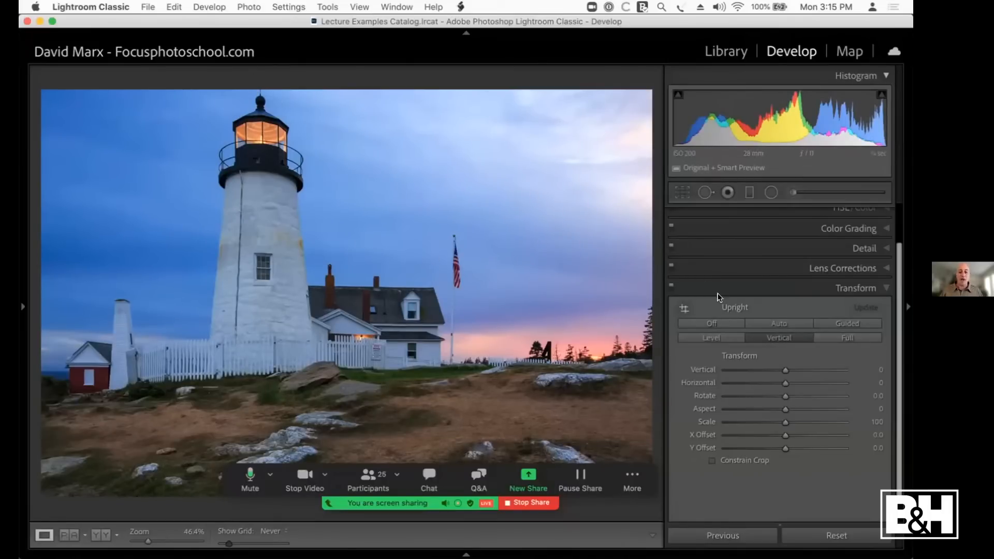
click(718, 324)
drag(783, 370, 759, 373)
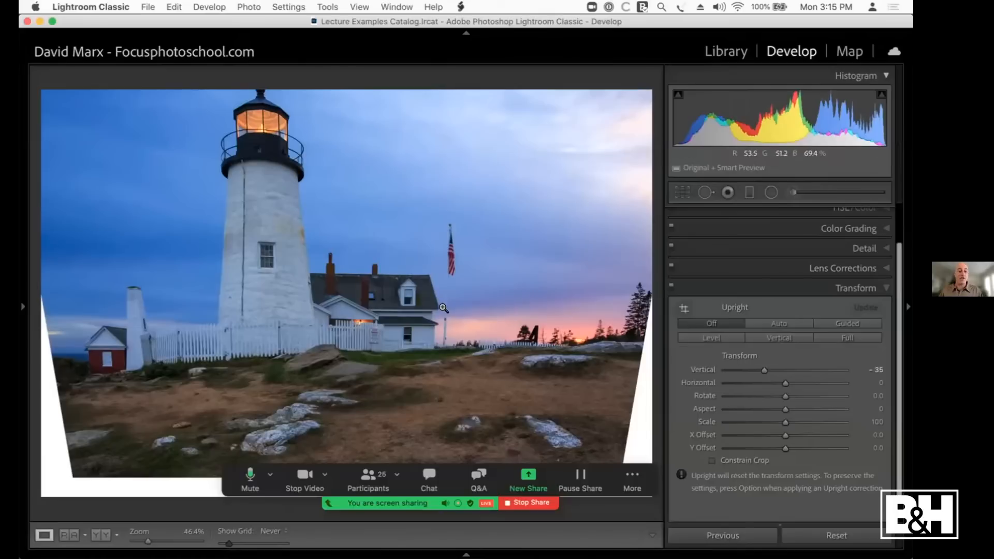
key(alt)
Step: Open the stone building photo in the Develop module and move the meeting controls away from the photo's lower edge
key(g)
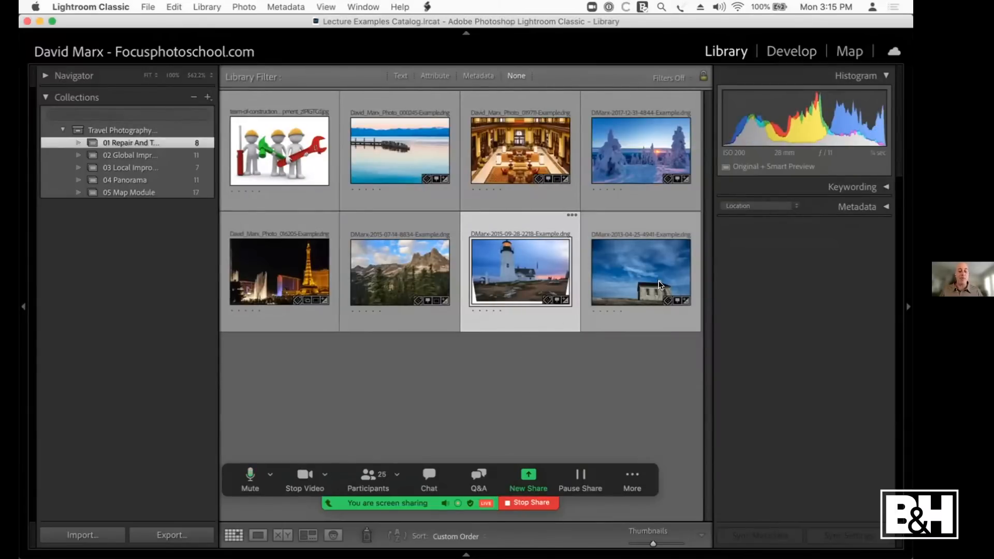
click(629, 272)
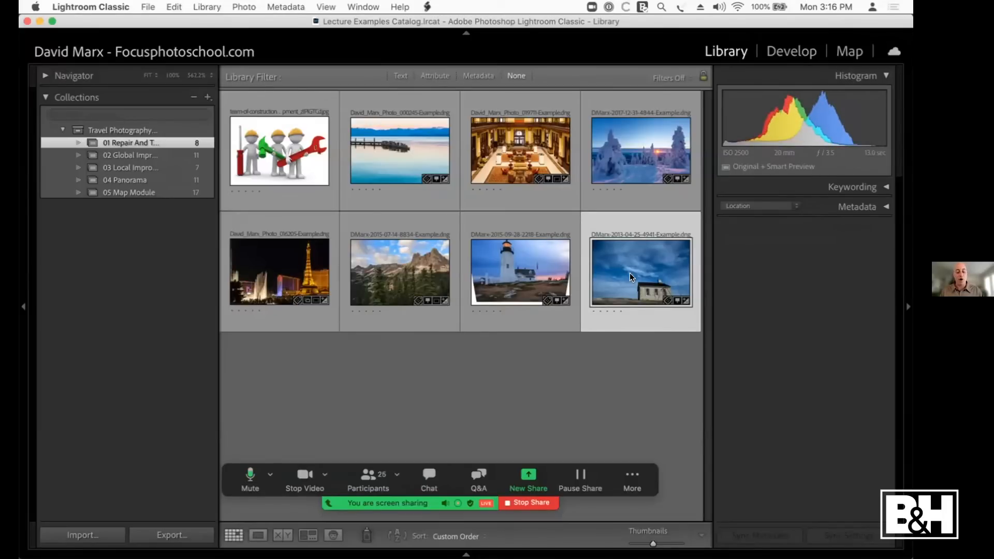
key(d)
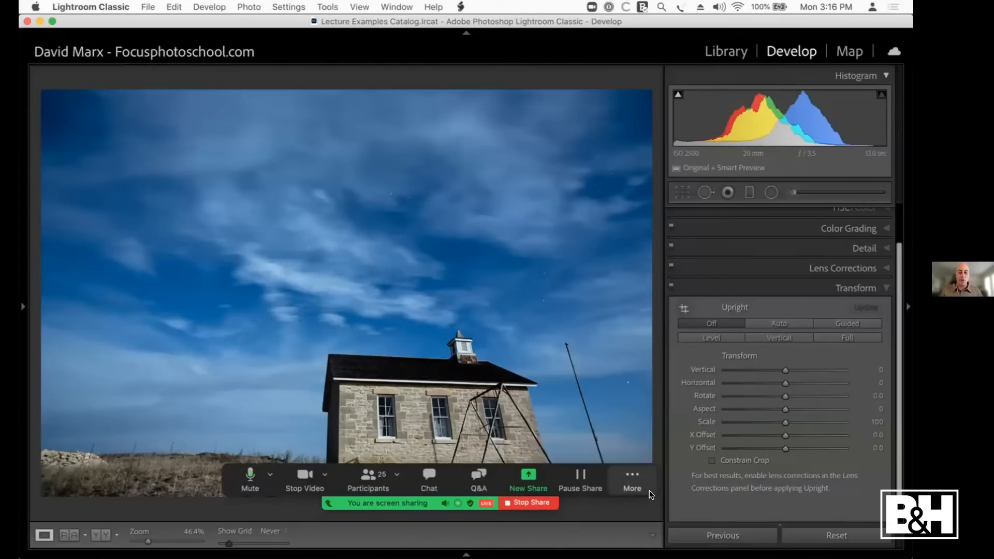
drag(651, 482, 345, 6)
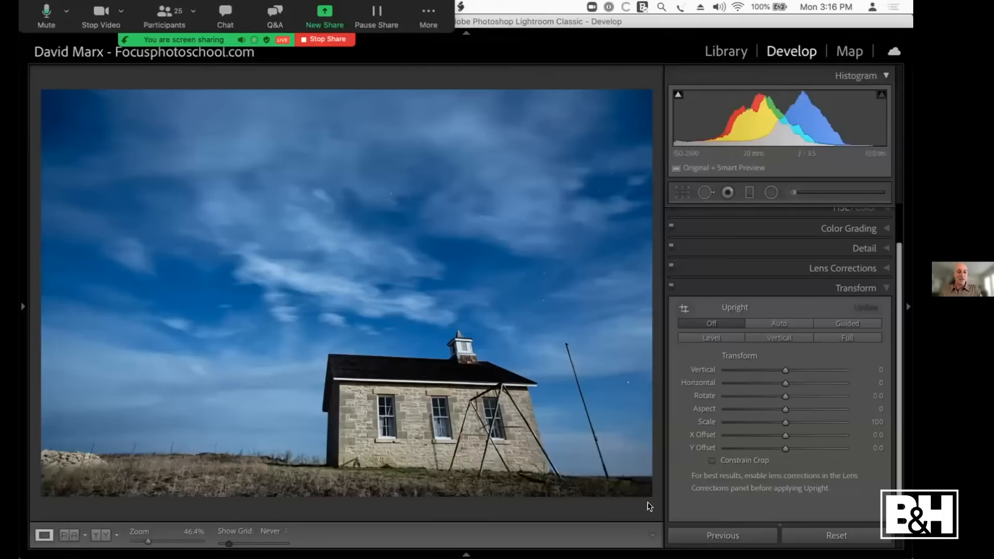
key(i)
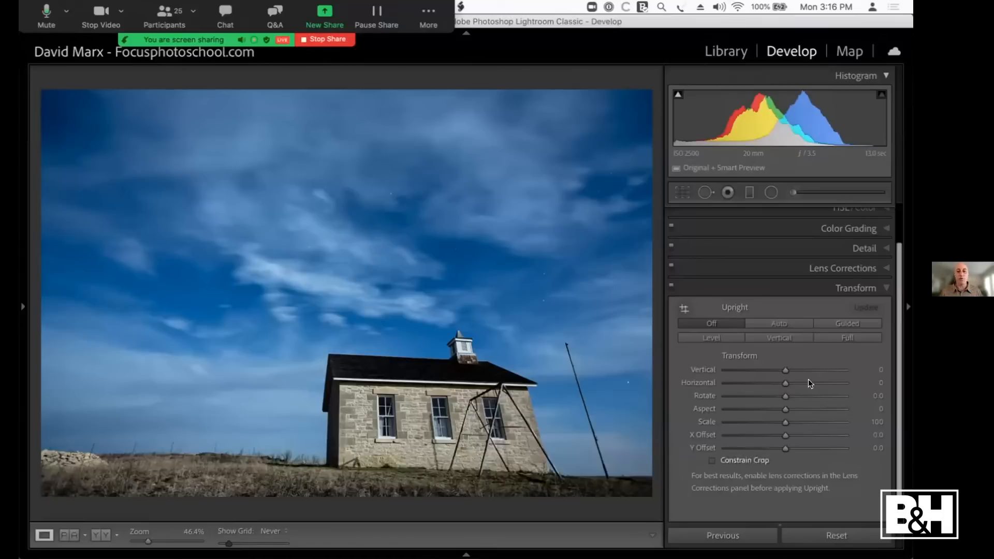
Step: Correct the stone building's tilt with Guided Upright, drawing vertical guides along its right and left wall edges
click(847, 321)
click(678, 306)
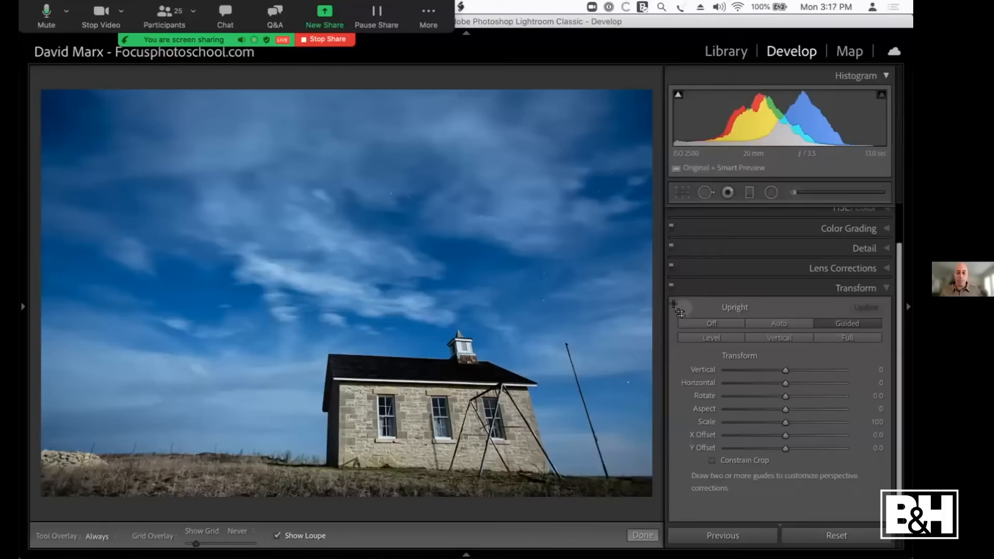
click(678, 306)
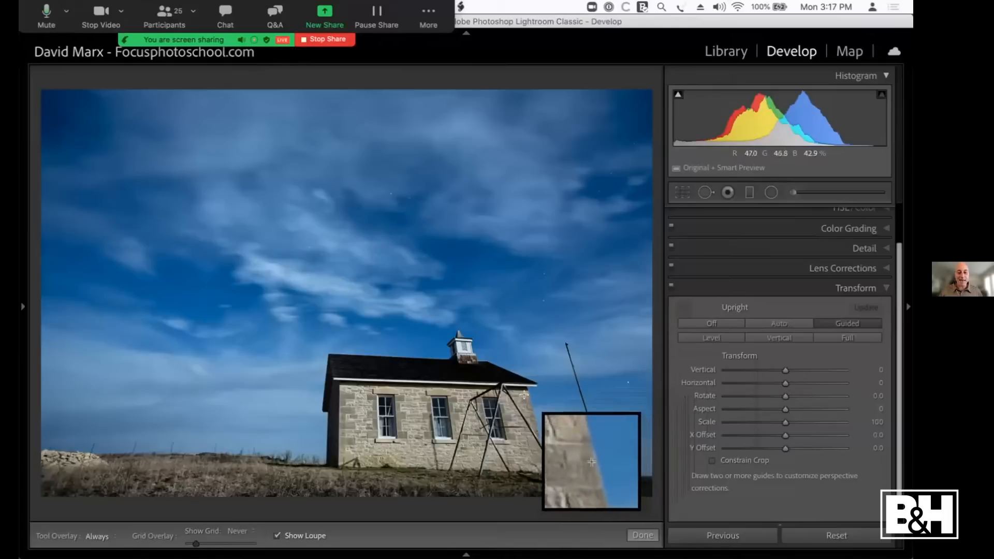
drag(524, 389, 537, 444)
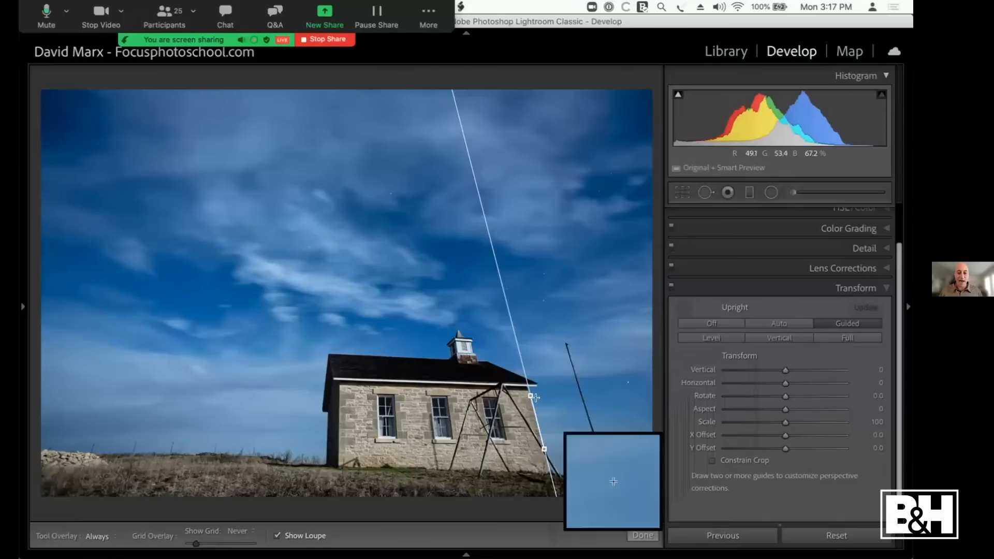
drag(521, 390, 527, 393)
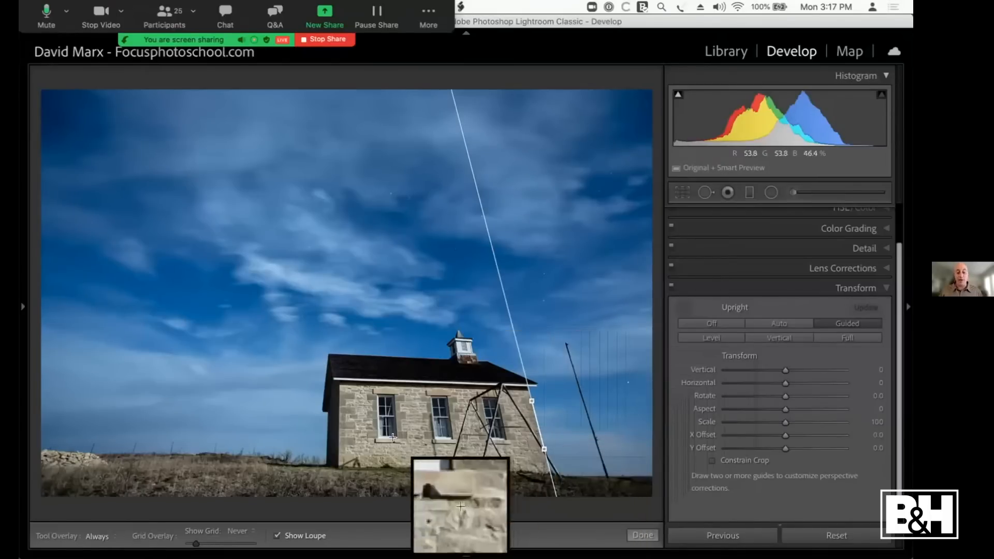
drag(317, 416, 322, 449)
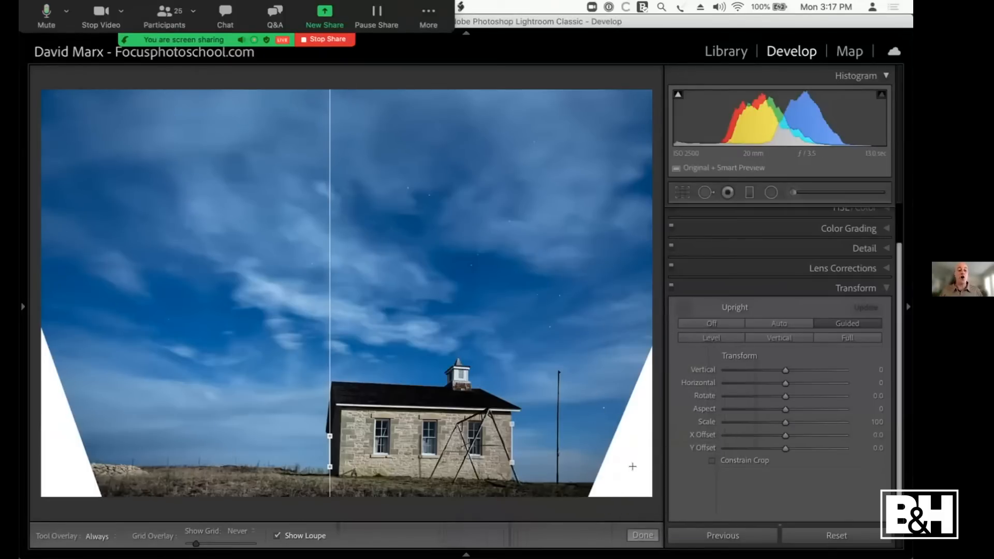
Step: Constrain the stone building photo's crop with a Y Offset of +20.0, and compare the transform off and on
click(711, 460)
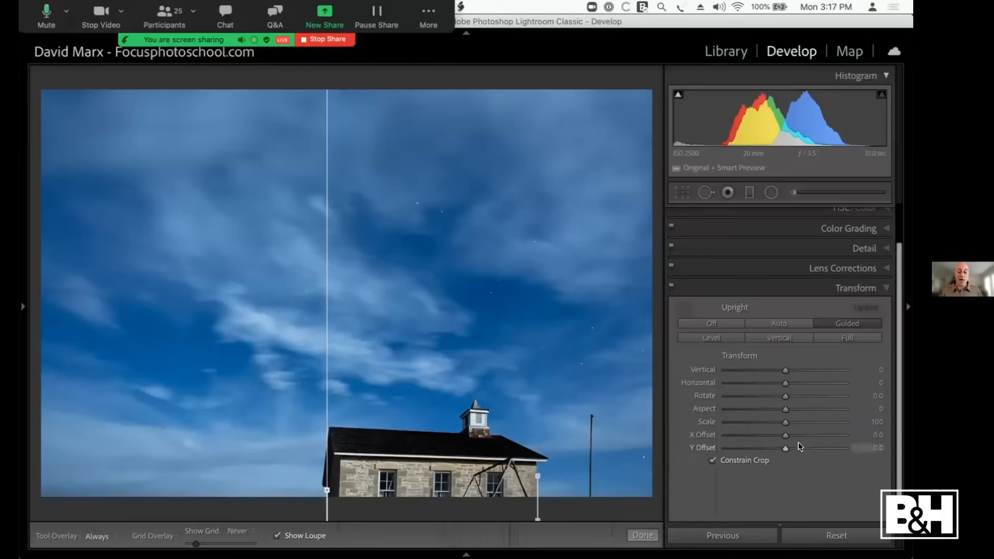
drag(780, 445, 793, 453)
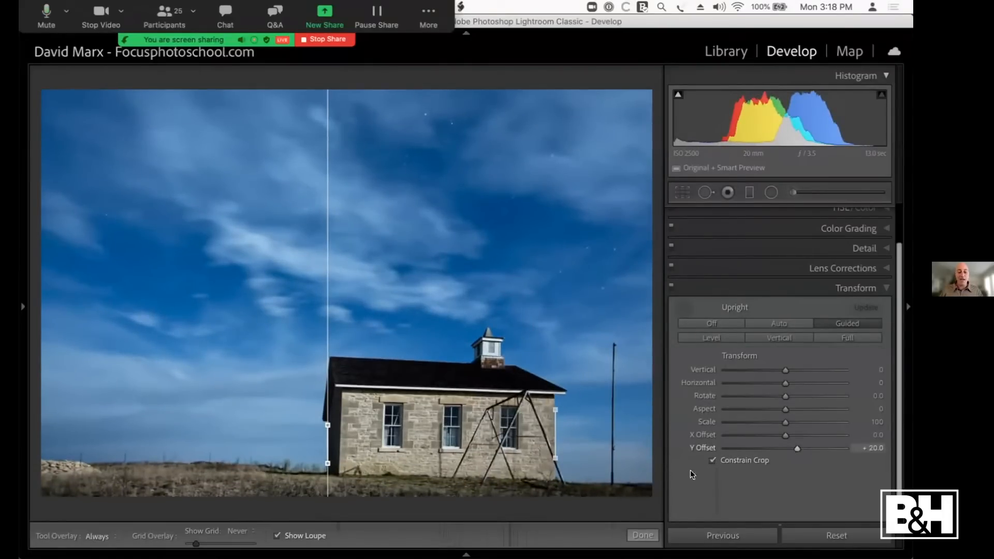
click(633, 533)
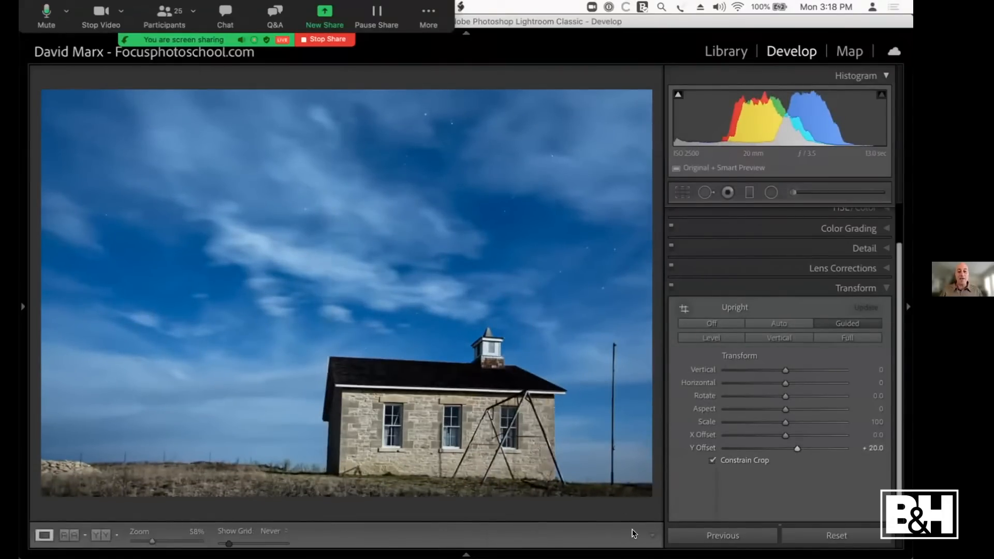
click(671, 285)
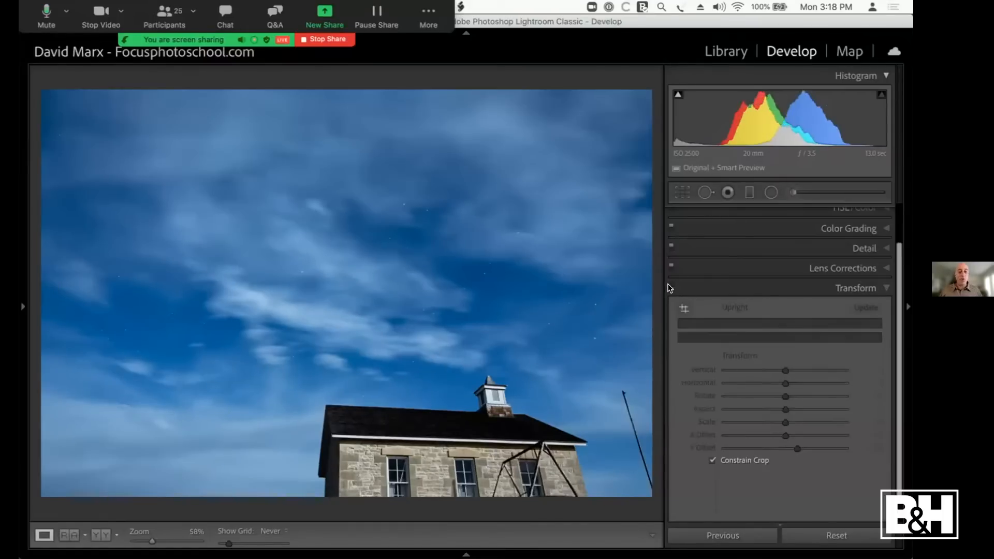
click(670, 286)
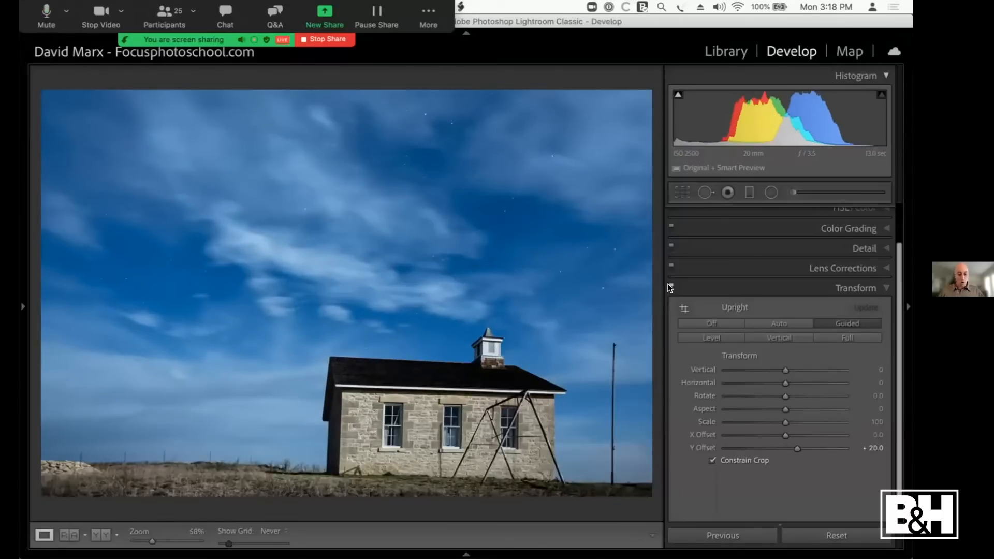
Step: Open the Earth video from the 02 Global collection in Loupe view, play it briefly and pause it
key(g)
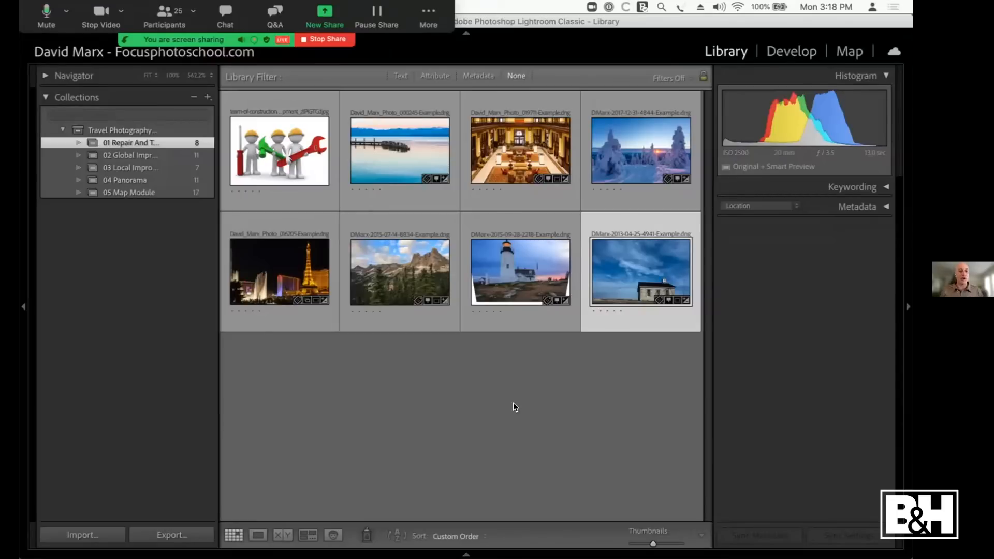
click(145, 155)
double_click(262, 155)
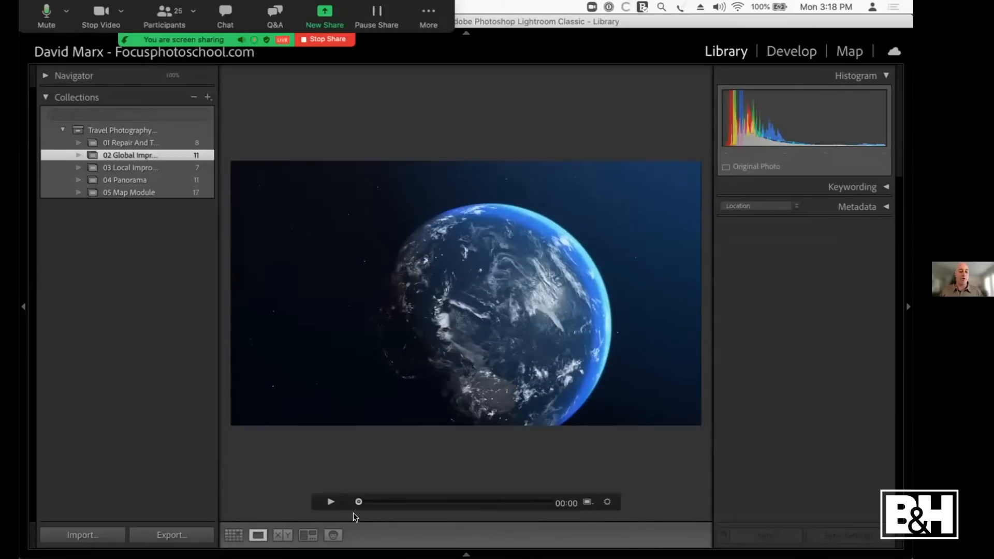
click(327, 502)
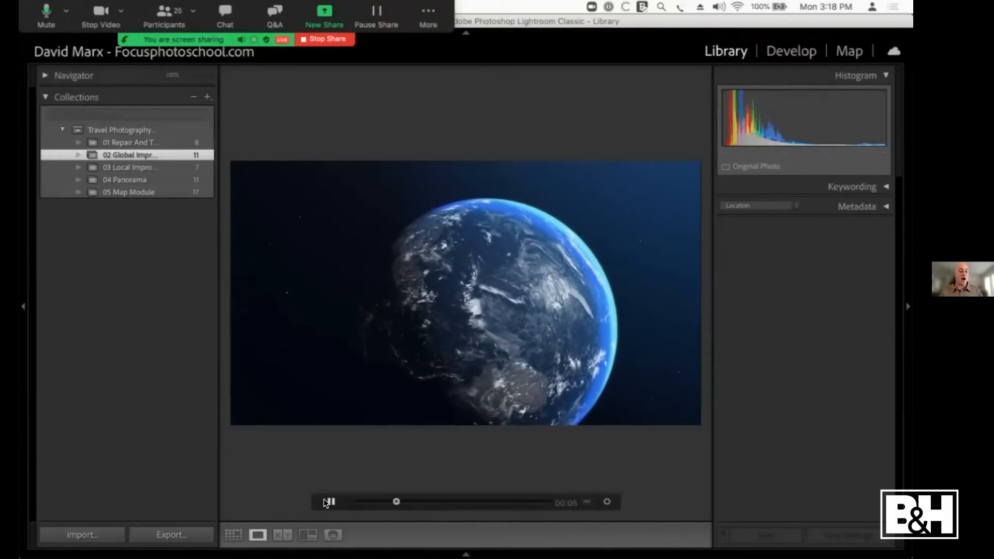
click(324, 499)
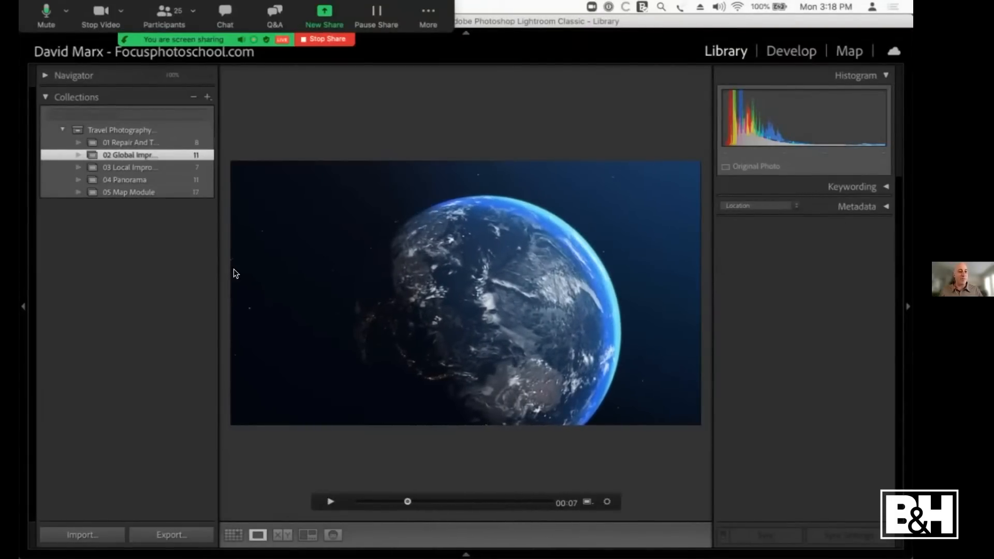
Step: Open the blue lighthouse photo in the Develop module with its Basic adjustments expanded, and turn off the meeting camera
key(Right)
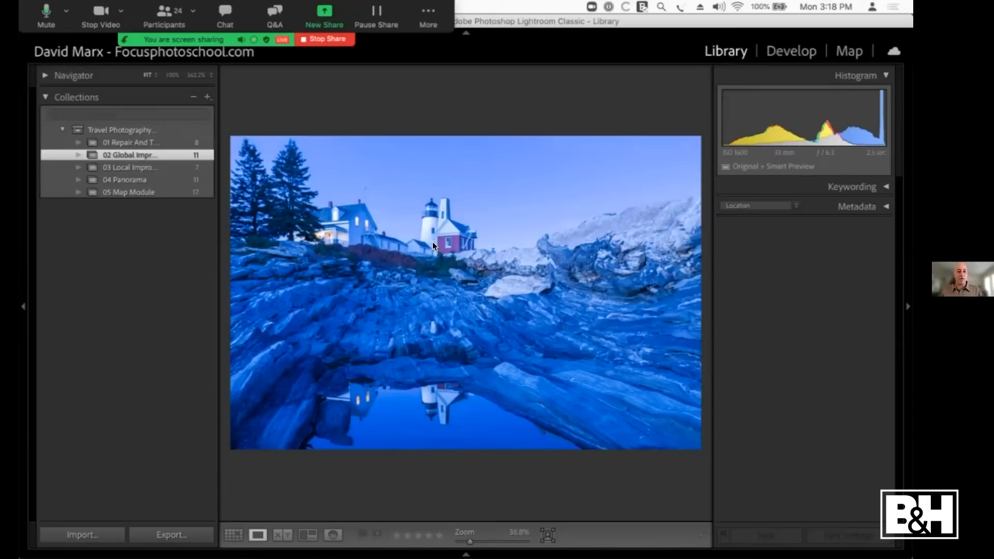
key(d)
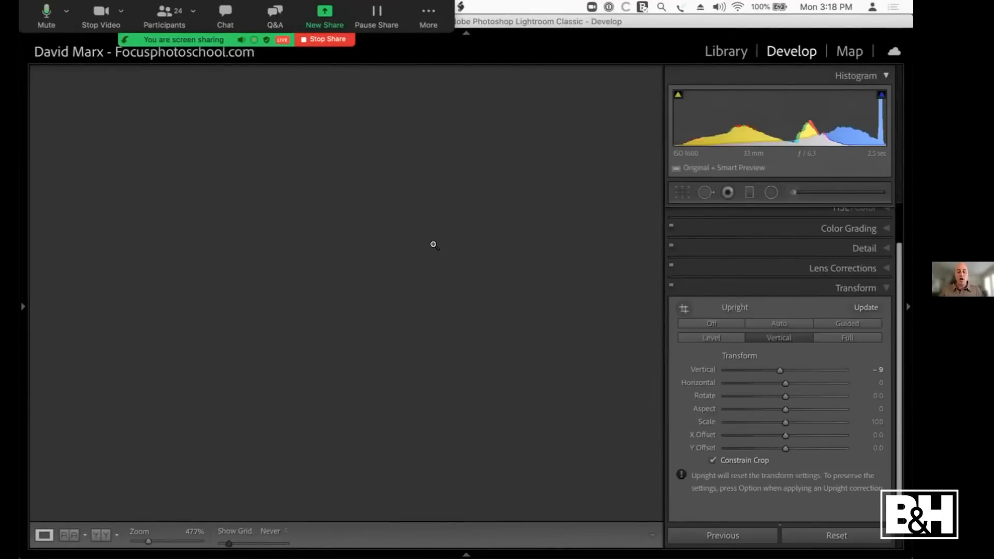
scroll(849, 350, up, 2)
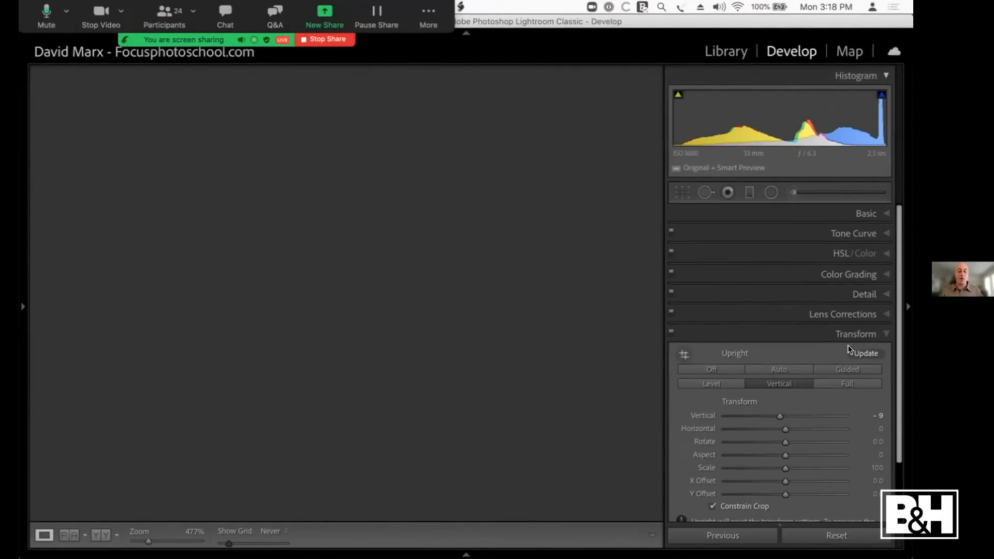
click(870, 215)
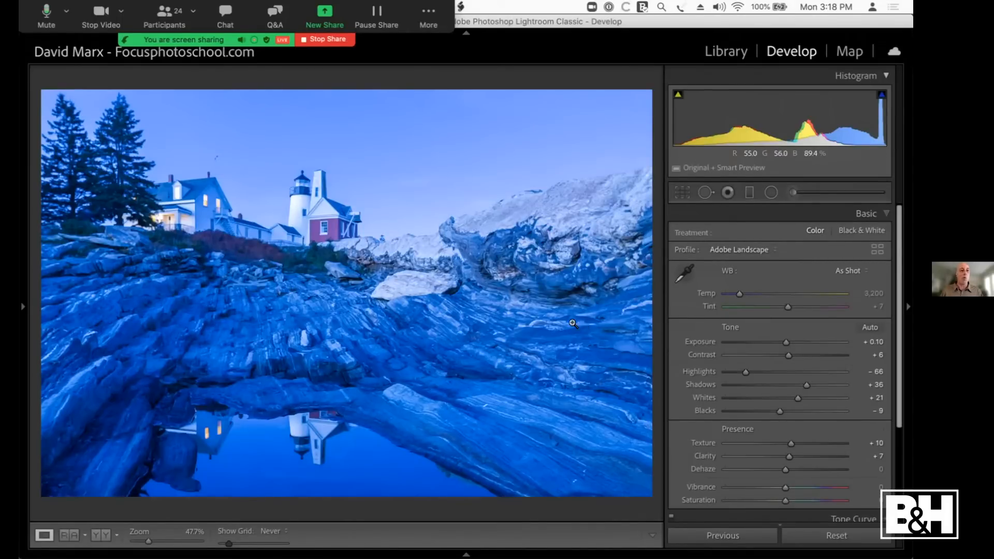
click(101, 15)
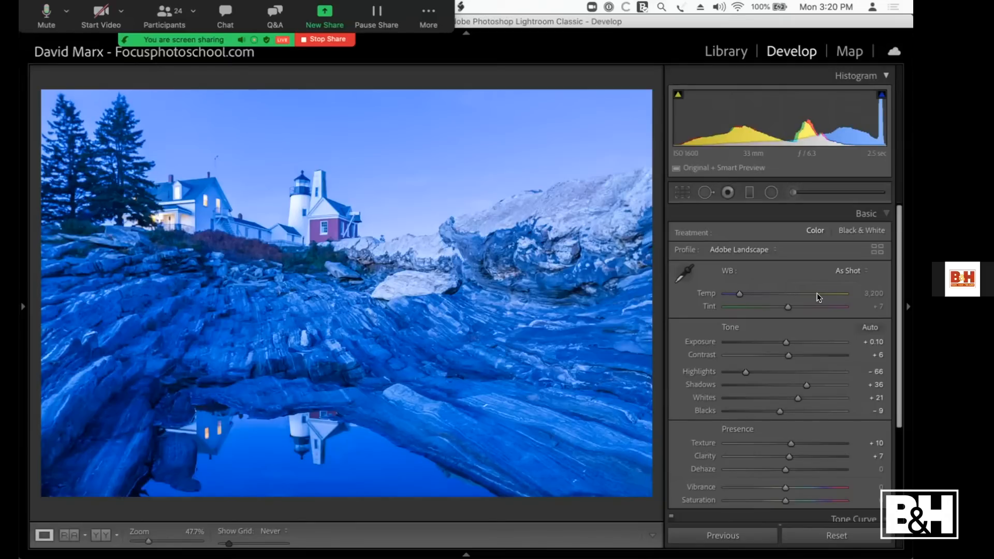
Step: Try the Auto, Daylight, Cloudy and Tungsten white balance presets one after another on the lighthouse photo
click(860, 269)
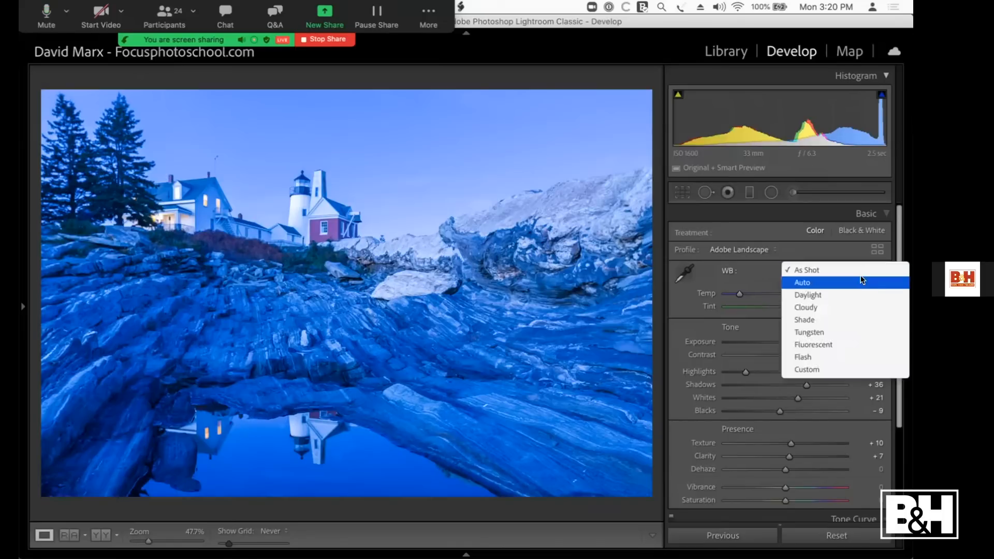
click(862, 280)
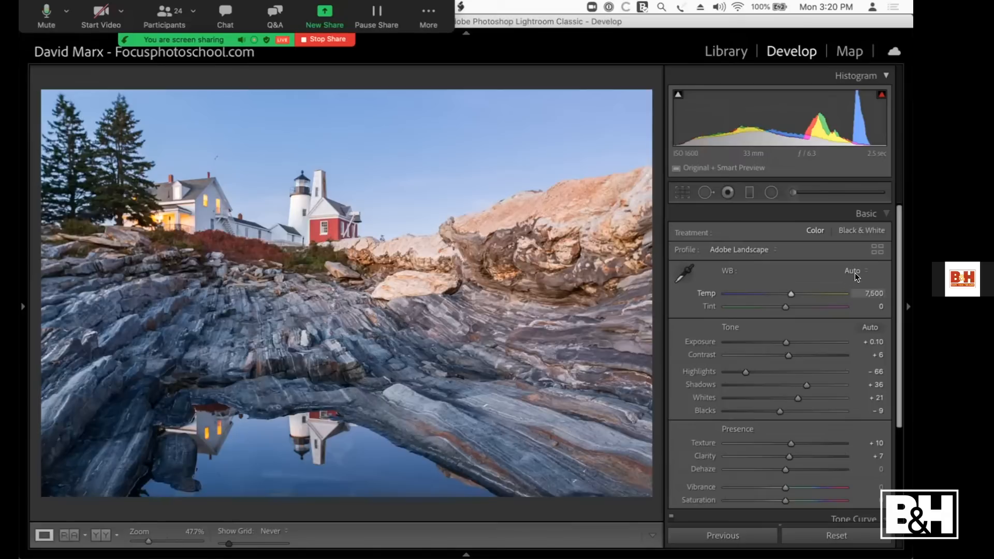
click(855, 270)
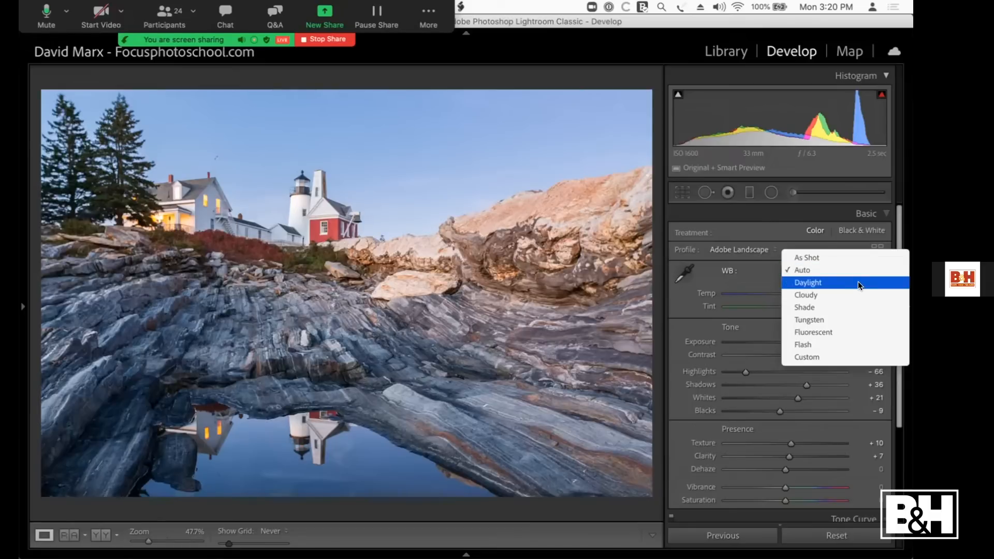
click(858, 282)
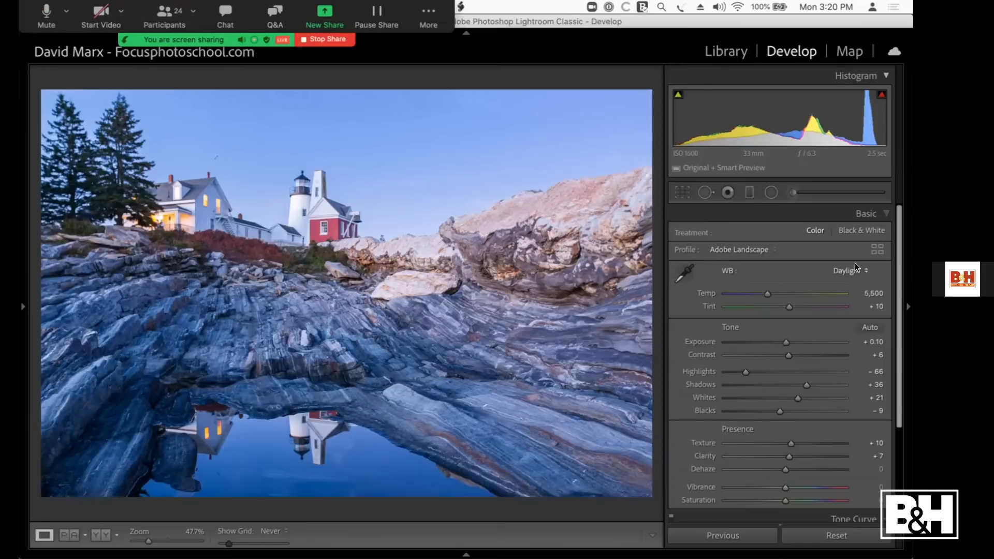
click(855, 270)
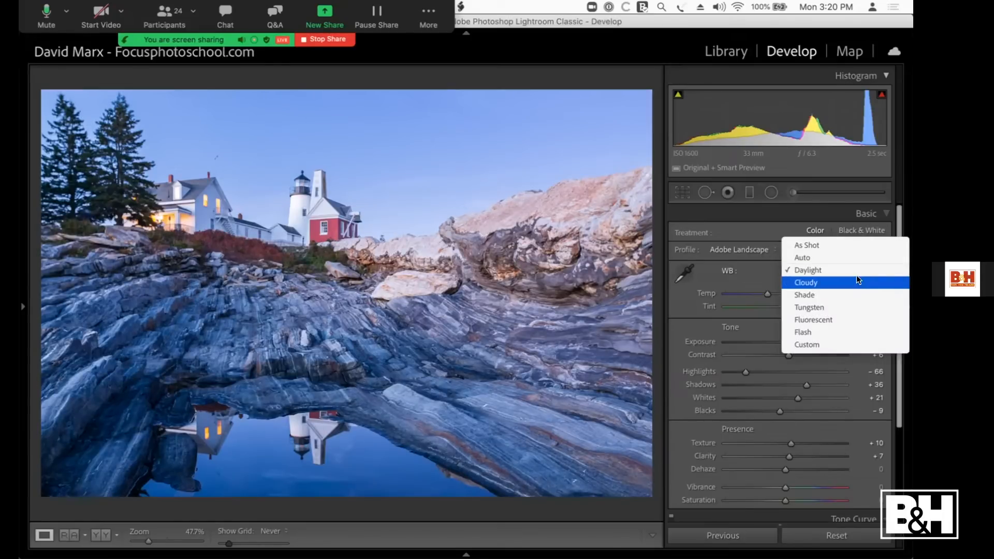
click(857, 278)
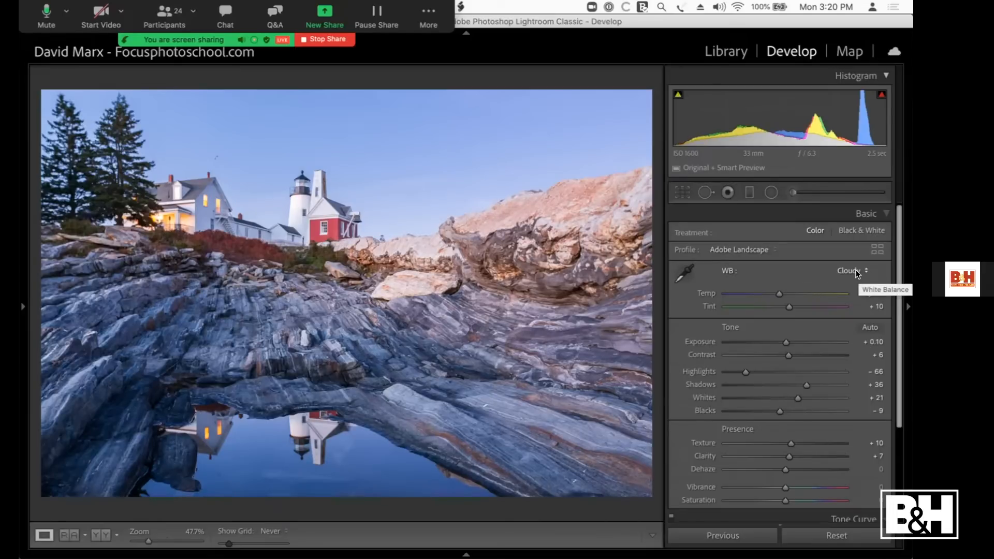
click(857, 272)
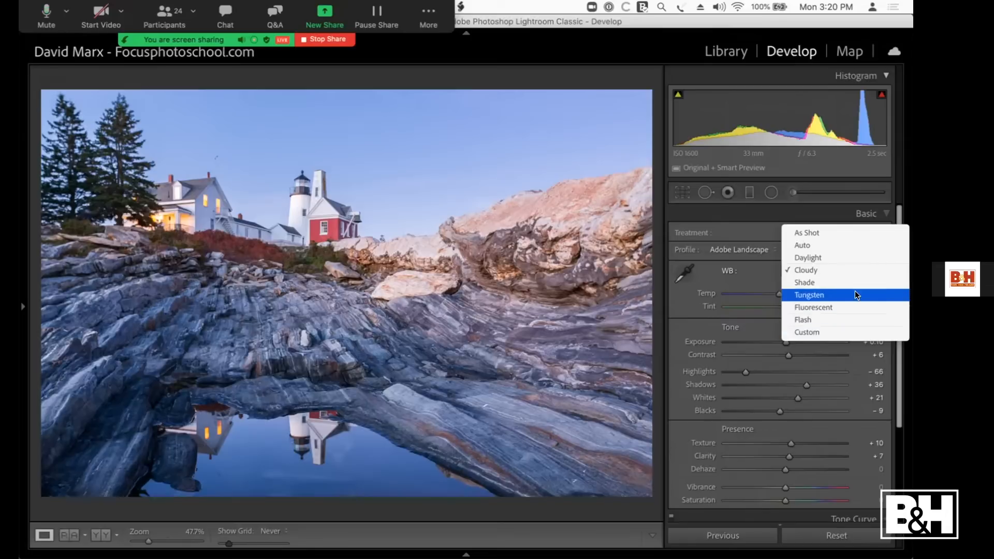
click(852, 294)
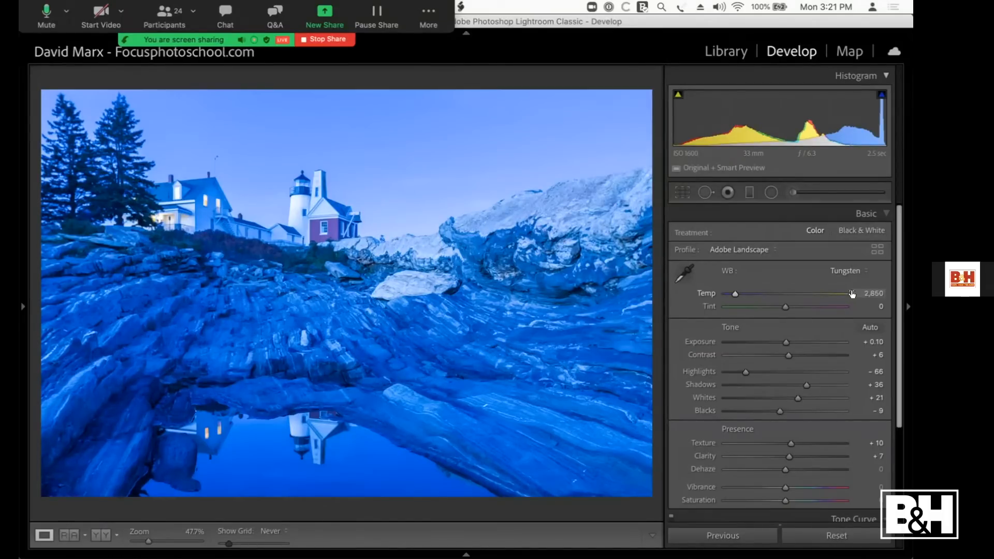
Step: Apply the Shade white balance preset to the lighthouse photo
click(857, 264)
click(851, 247)
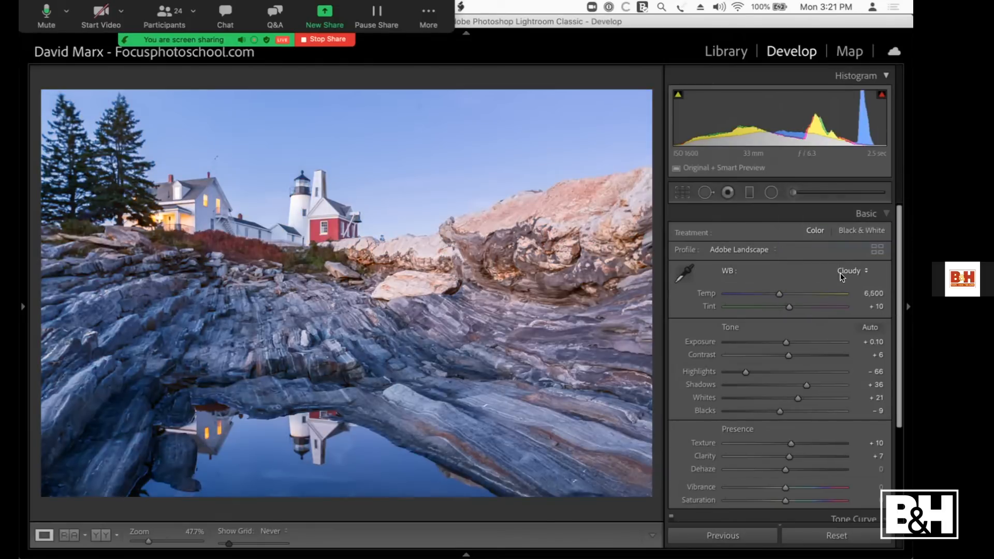
click(842, 277)
click(842, 279)
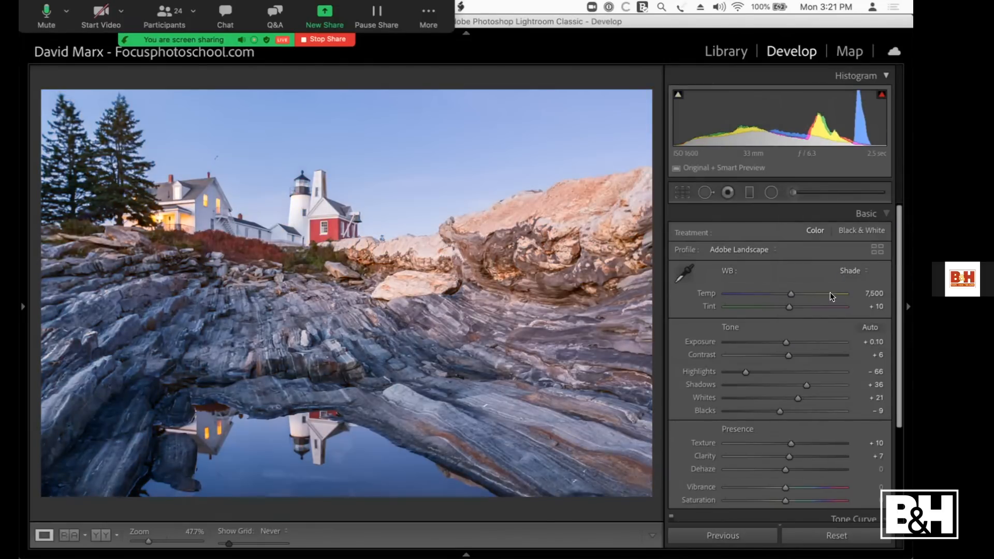
click(848, 268)
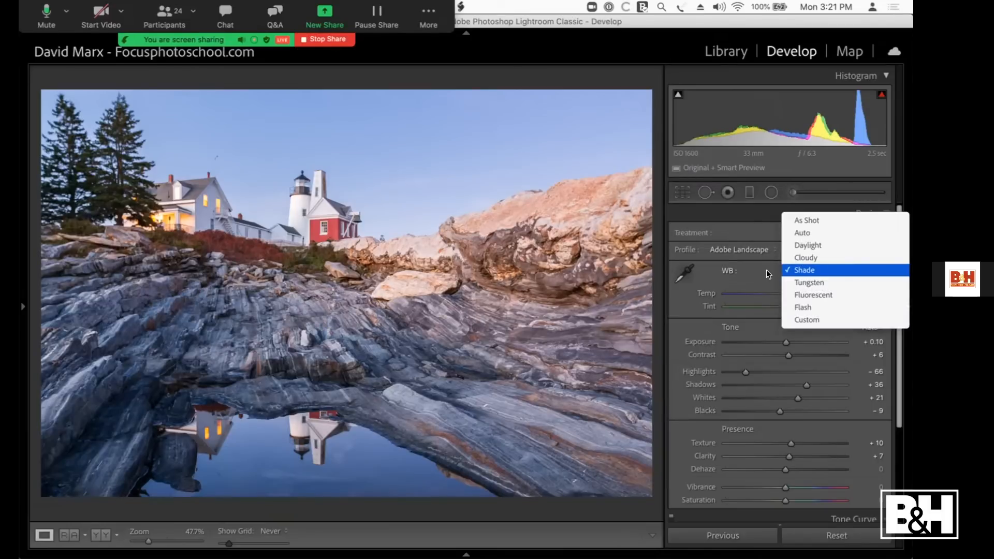
click(751, 269)
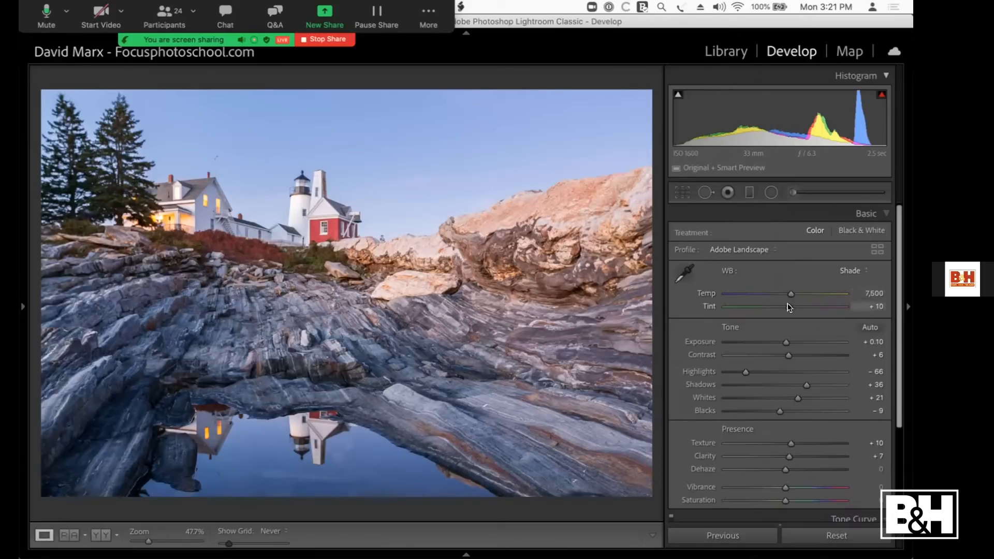
Step: Cool the lighthouse photo to a Temp of 5,920 and compare it with the Before view
click(789, 295)
mouse_move(787, 291)
mouse_down()
mouse_move(757, 294)
mouse_move(796, 295)
mouse_move(768, 294)
mouse_up()
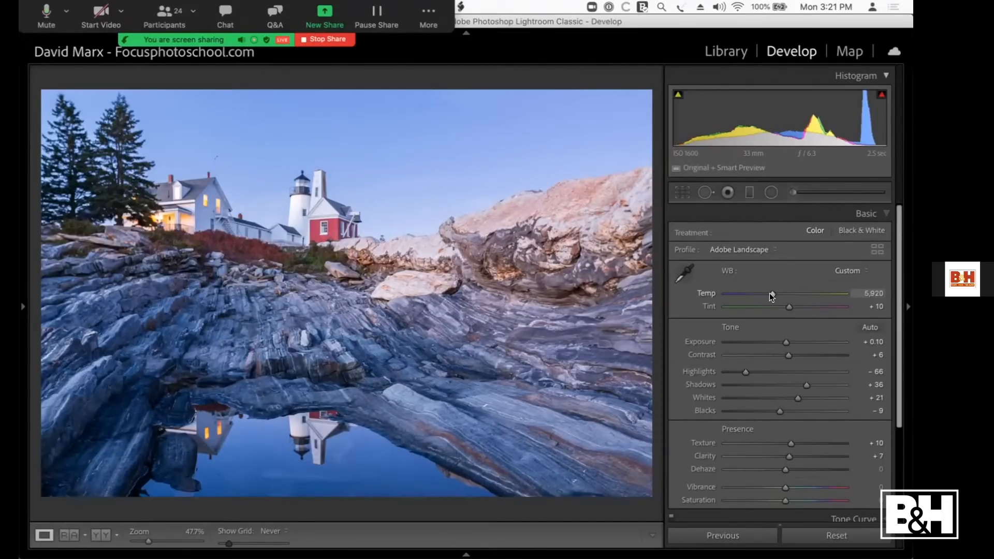
key(backslash)
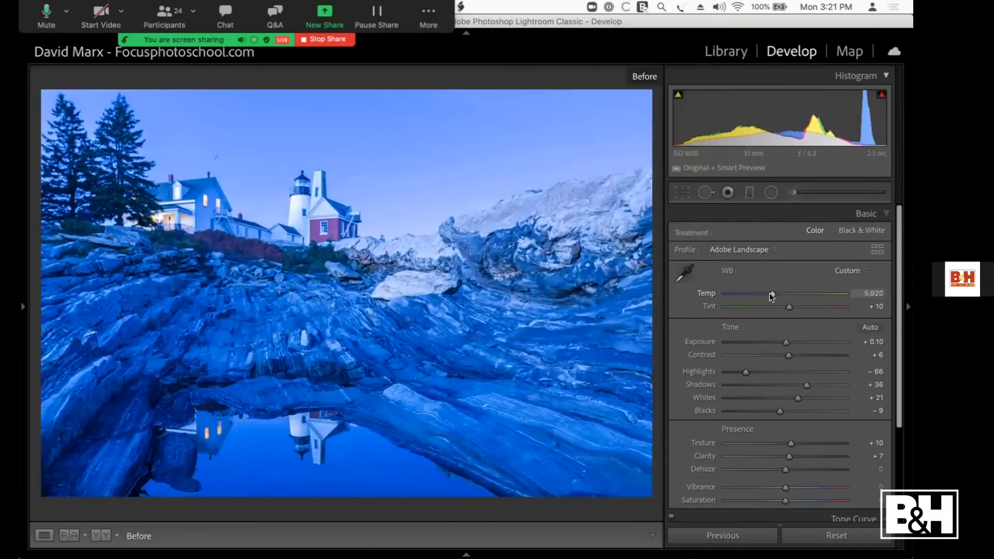
key(backslash)
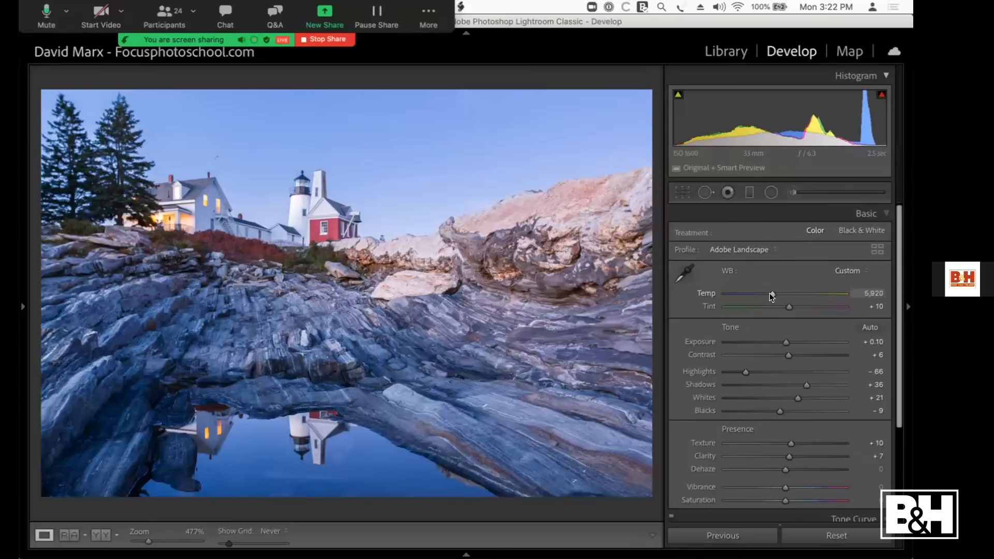
Step: Bring up the autumn boardwalk photo and look through its available white balance presets
key(Right)
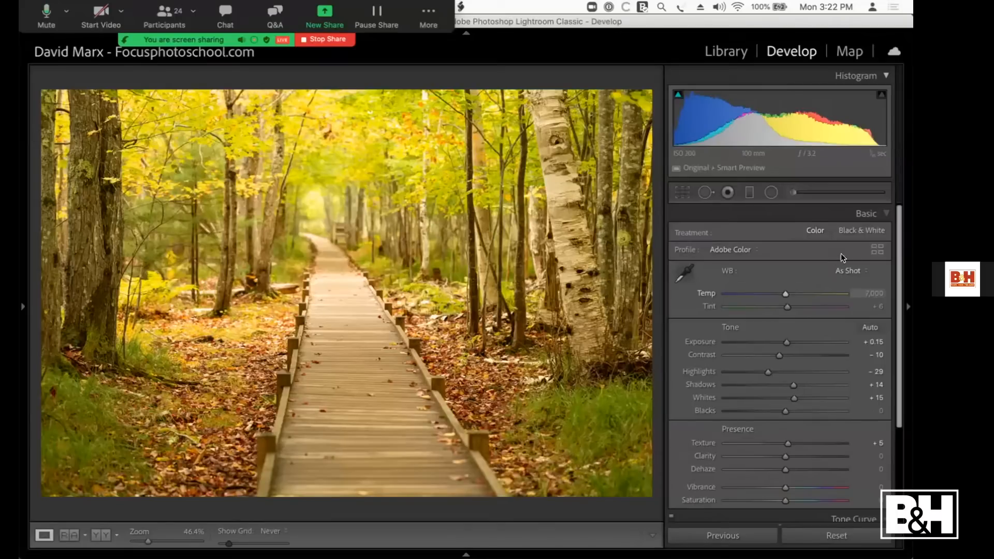
click(842, 271)
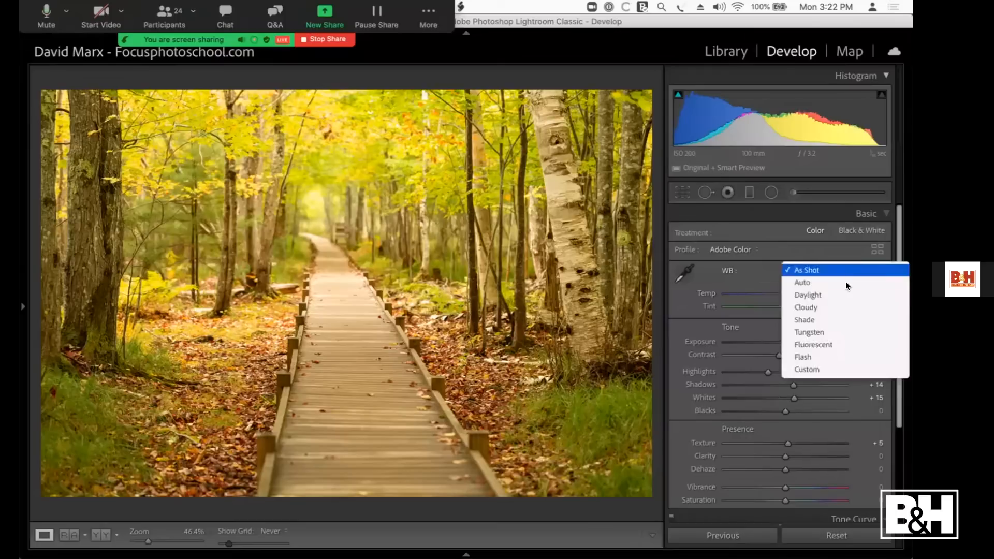
click(747, 278)
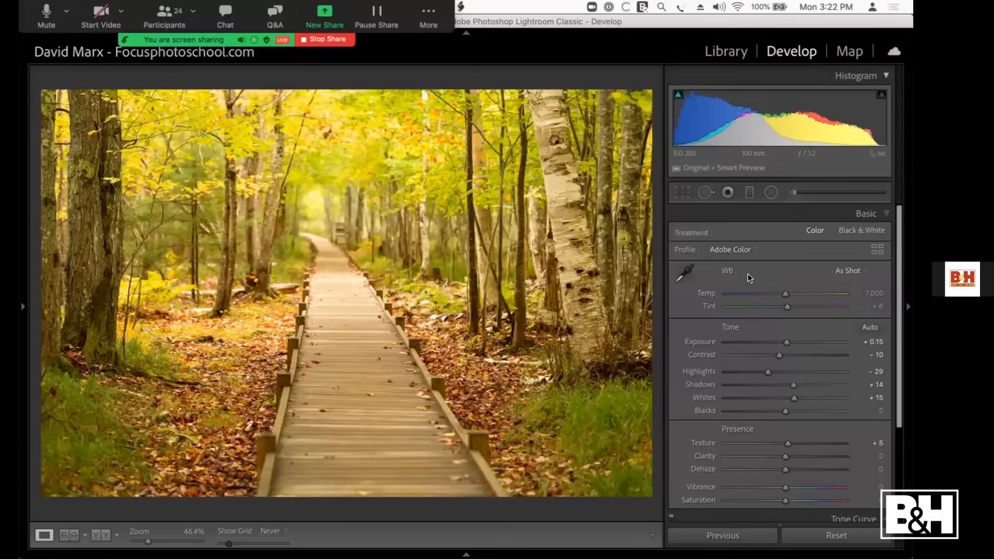
Step: Examine the color of the birch trunk's bark up close, and return to a view of the whole boardwalk photo
click(520, 213)
key(super+equal)
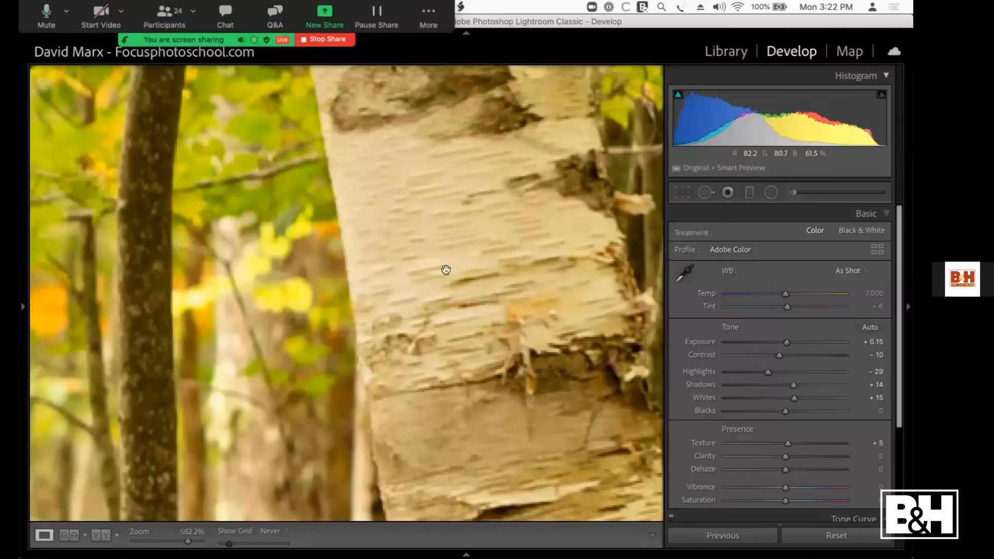
key(super+equal)
key(super+minus)
key(super+minus)
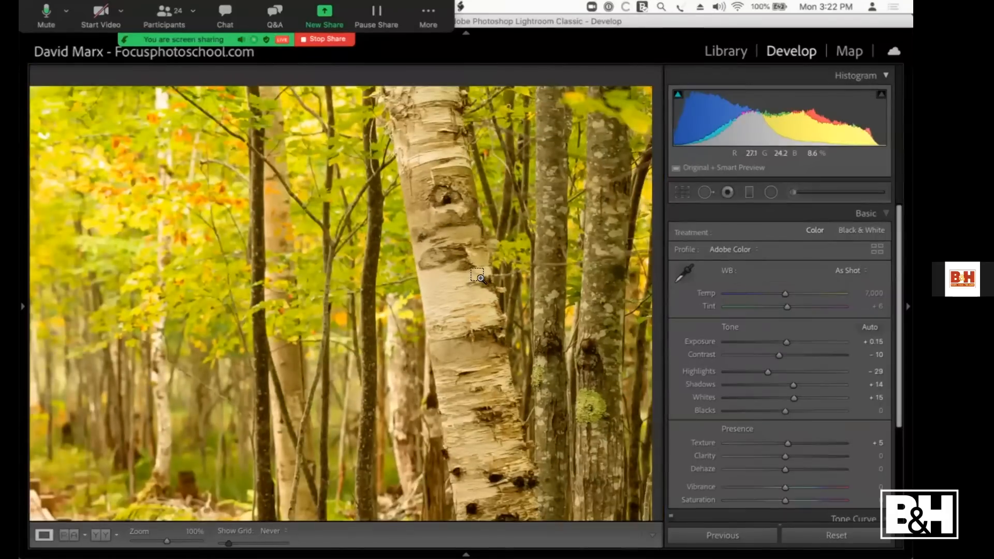
key(super+minus)
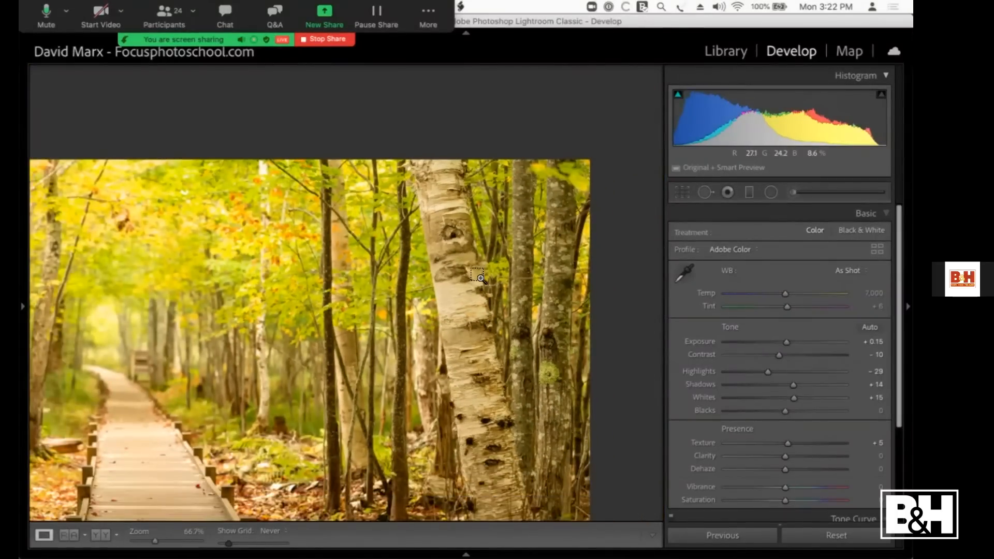
key(super+minus)
key(super+minus)
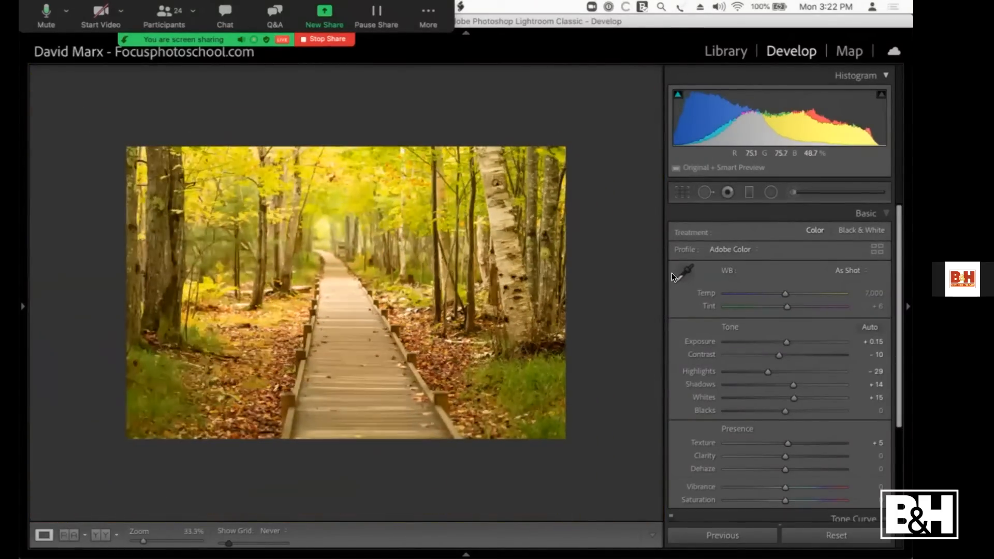
Step: Try Auto white balance on the boardwalk photo, and apply the Daylight preset instead
click(846, 263)
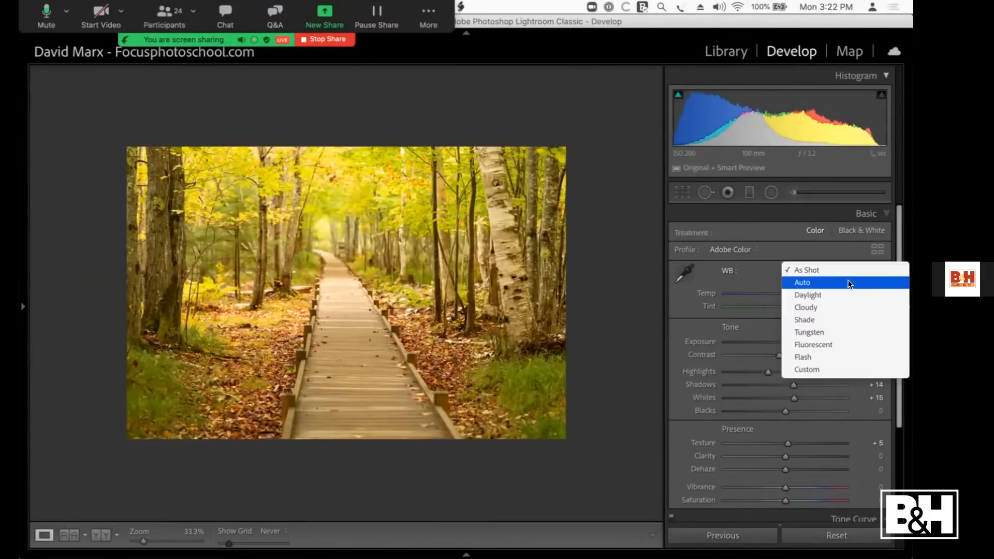
click(849, 282)
click(850, 271)
click(849, 279)
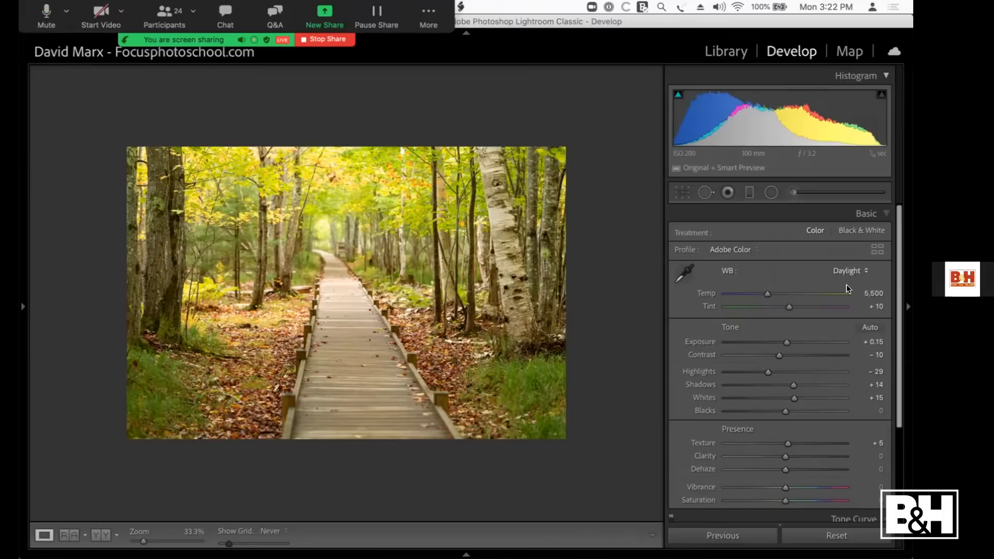
click(849, 272)
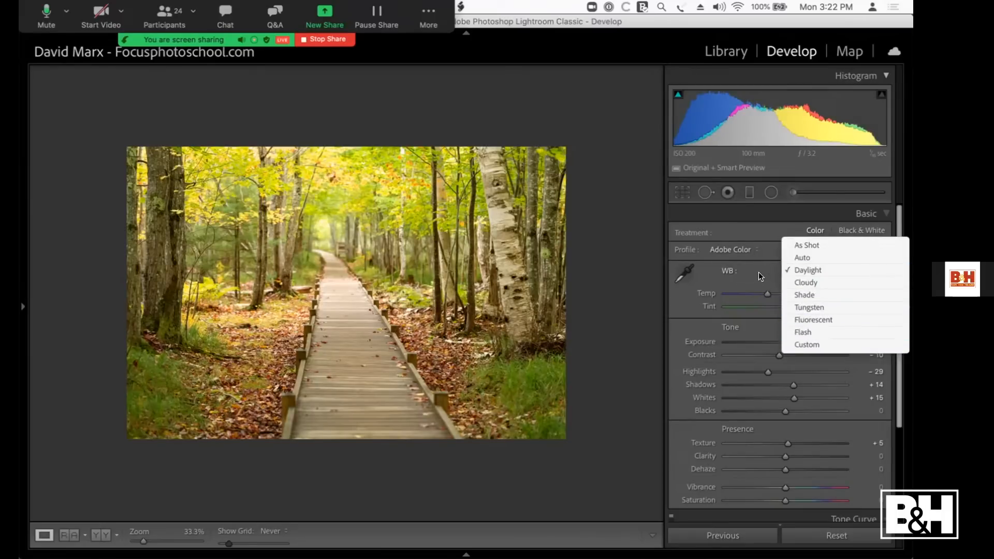
click(708, 274)
Step: Using the birch bark as a neutral reference, fine-tune the boardwalk photo's white balance to Temp 4,585 and Tint +12
click(342, 278)
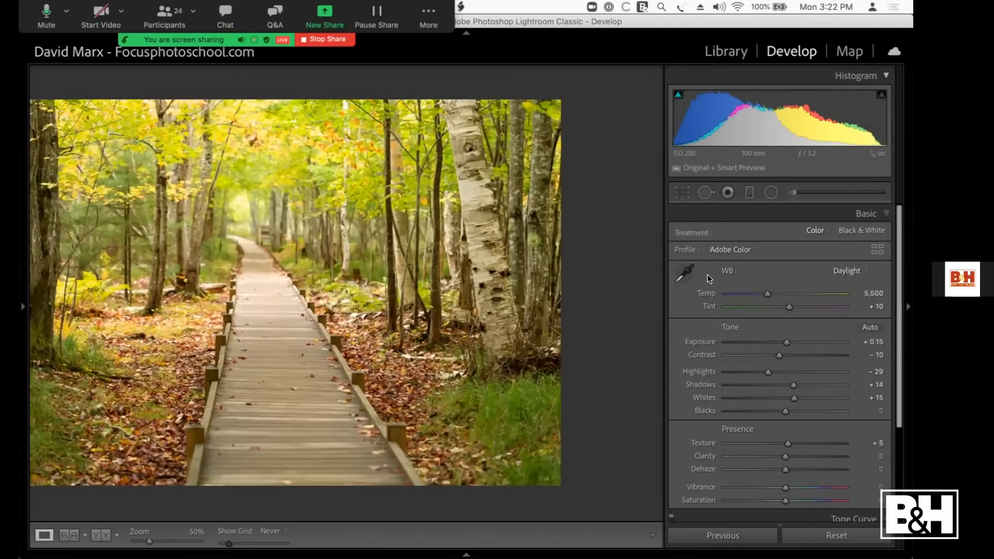
drag(234, 279, 513, 259)
drag(330, 242, 279, 238)
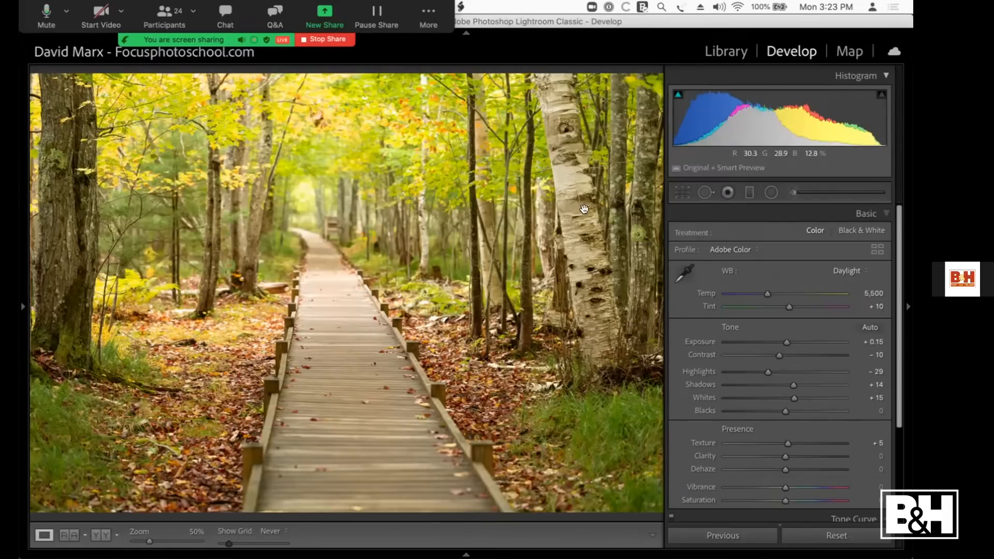
drag(585, 213, 598, 241)
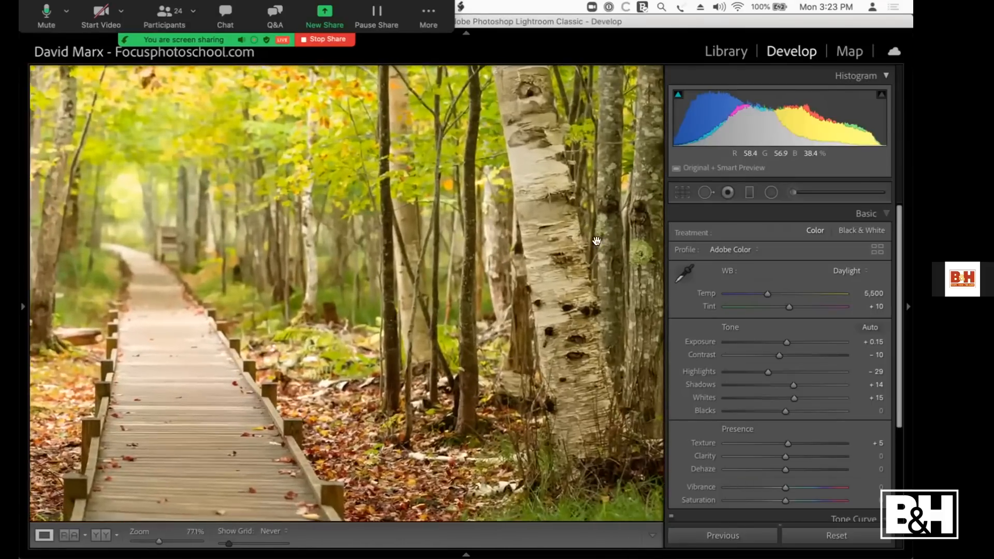
mouse_move(762, 296)
mouse_down()
mouse_move(739, 296)
mouse_move(759, 293)
mouse_up()
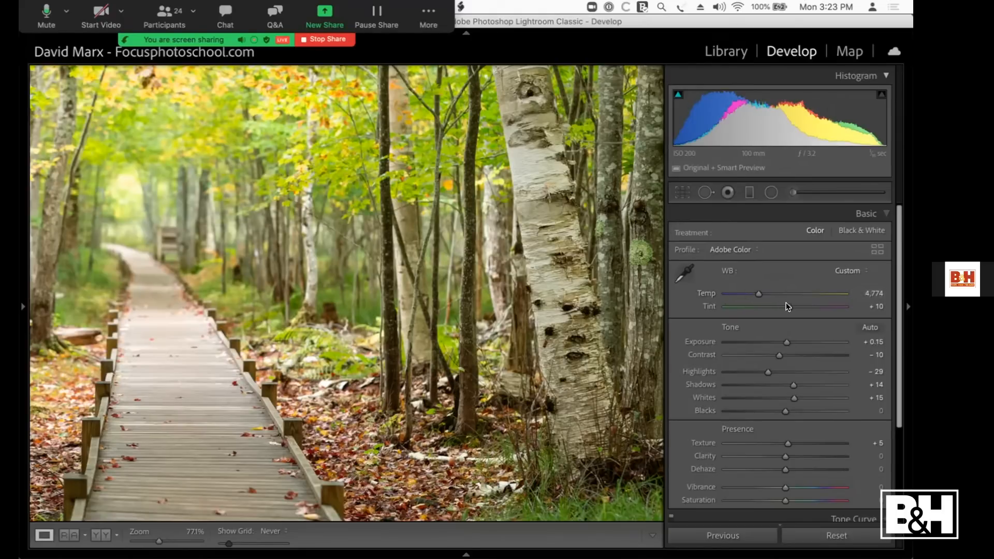
key(Up)
key(Up)
key(Down)
key(Down)
key(Down)
key(Down)
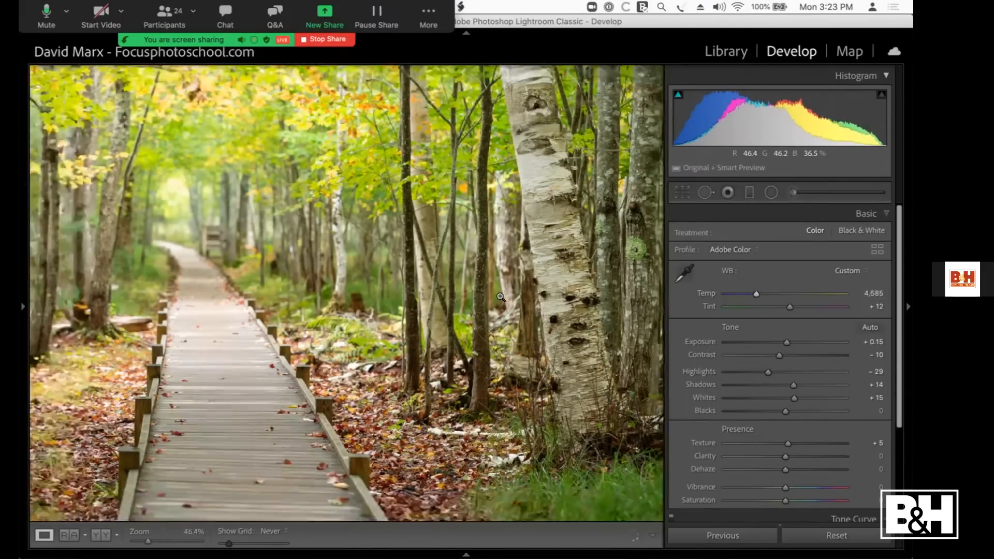
Step: Compare the boardwalk photo's before and after versions side by side, examining the birch trunk up close and returning to the full view
click(500, 296)
key(y)
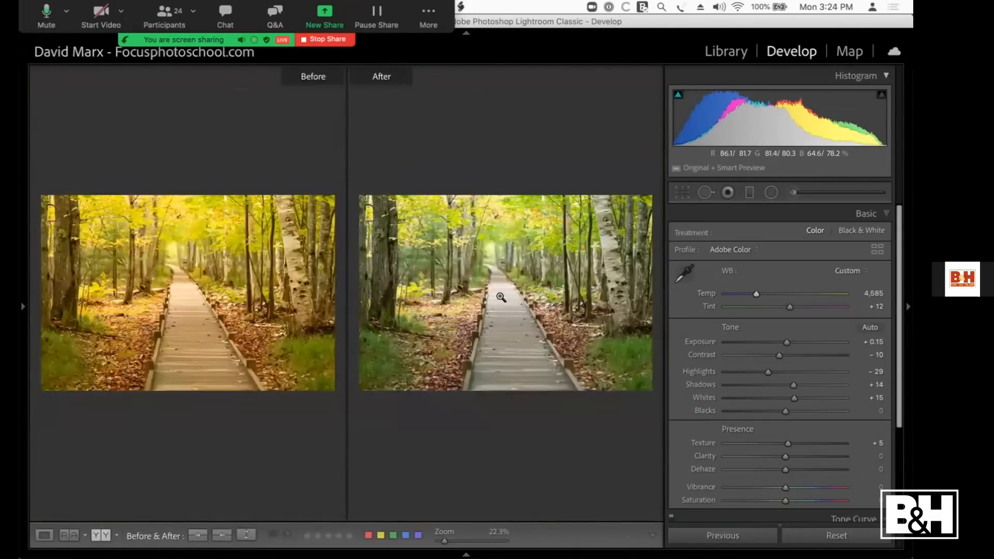
key(shift+Tab)
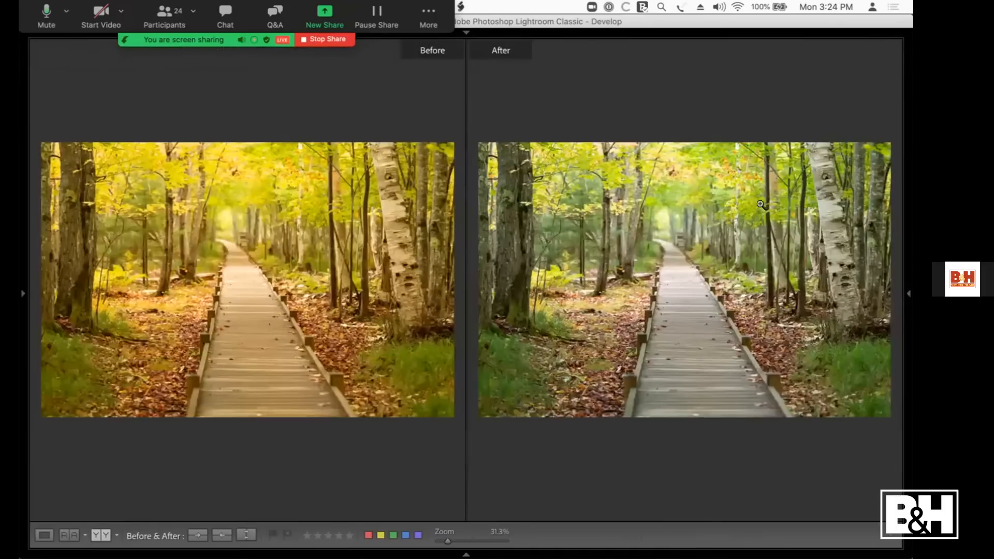
click(797, 222)
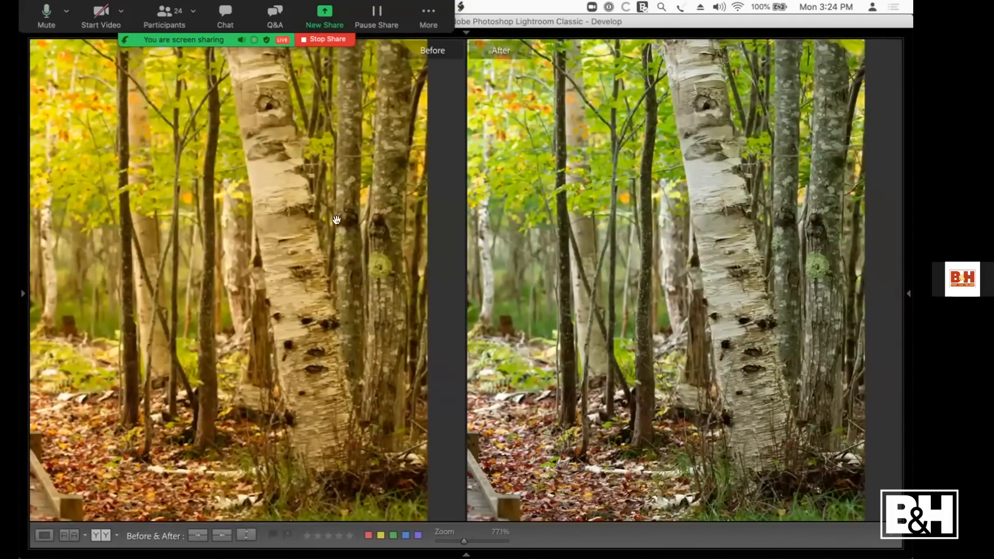
click(287, 235)
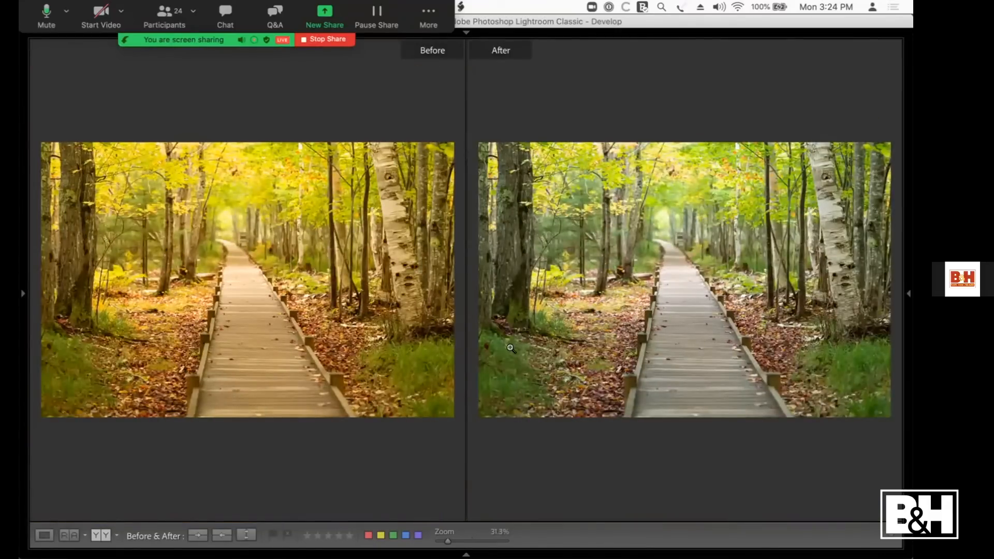
Step: Compare the leaf litter and boardwalk planks before and after at 100% zoom, and return to the single-photo view with the adjustment controls showing
click(606, 335)
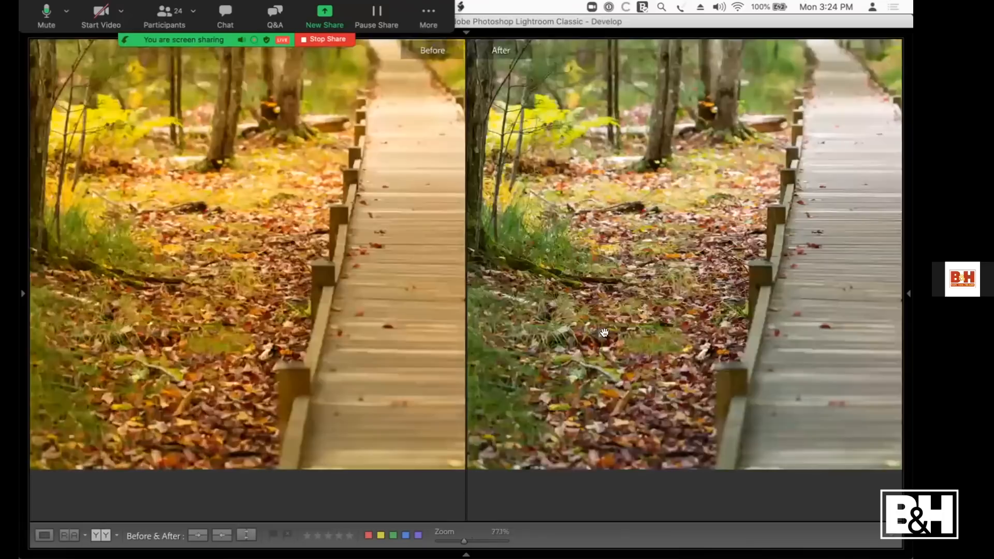
key(super+=)
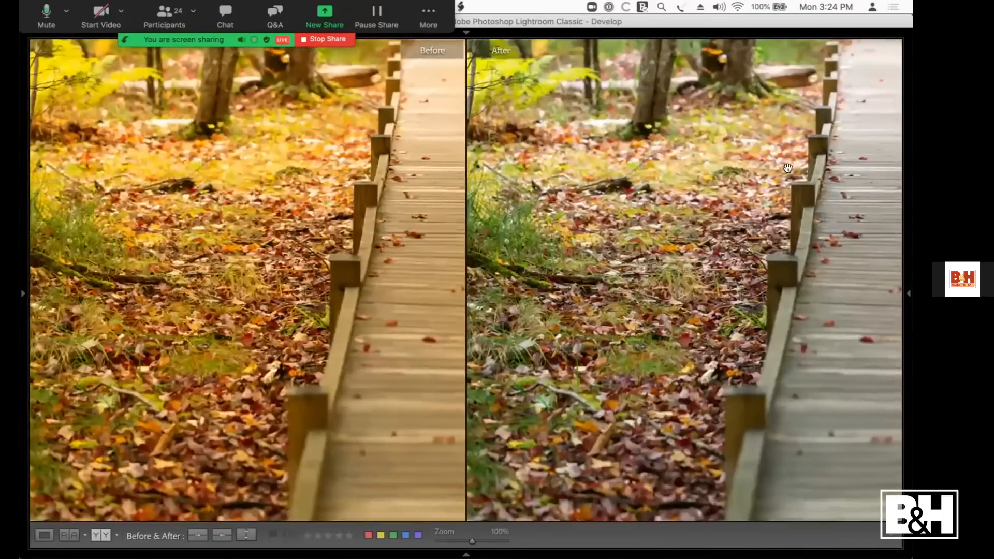
drag(601, 252, 351, 234)
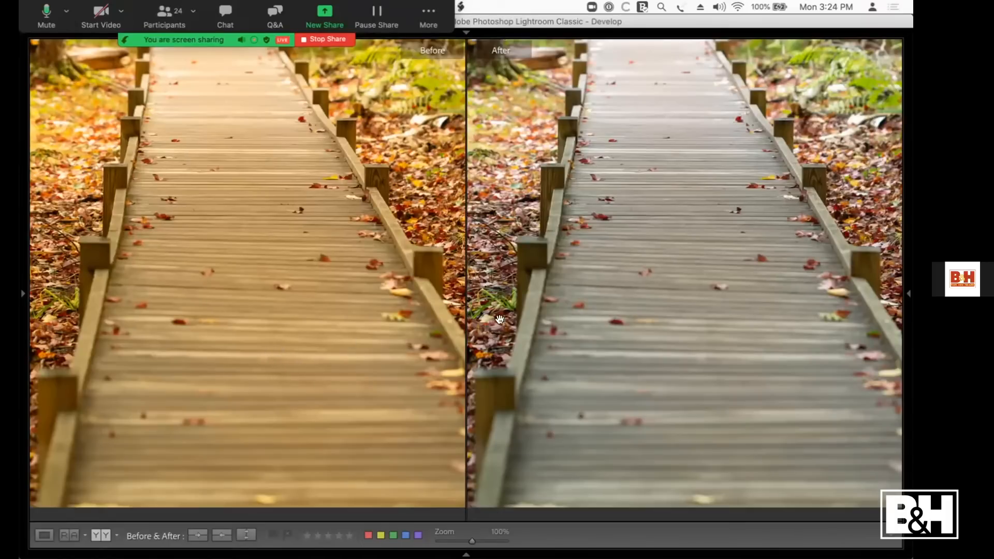
drag(563, 328, 722, 318)
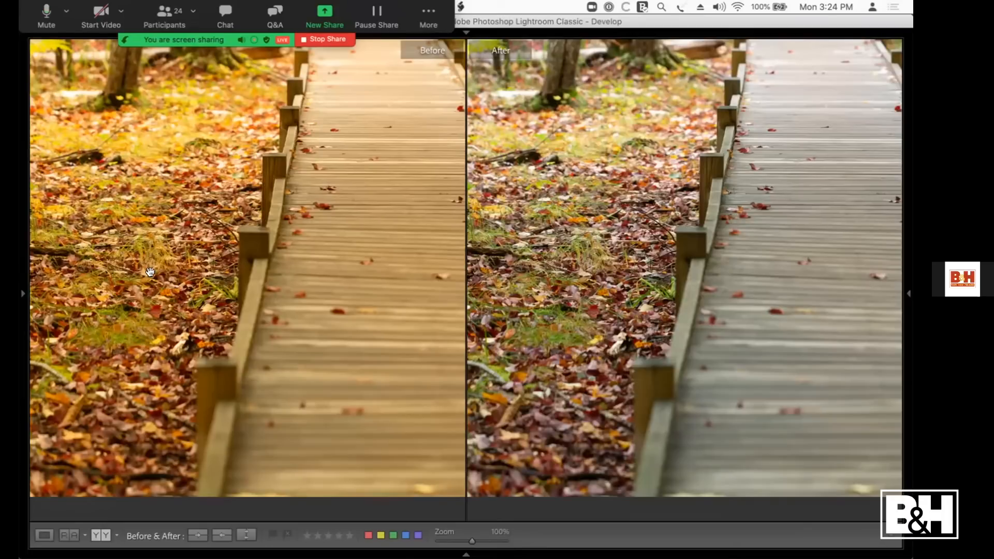
click(553, 204)
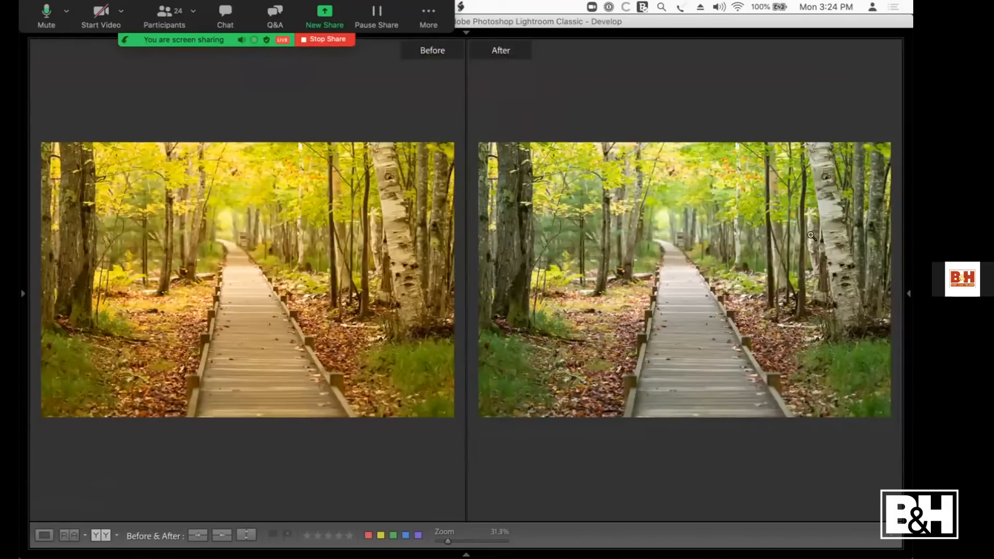
key(y)
key(F8)
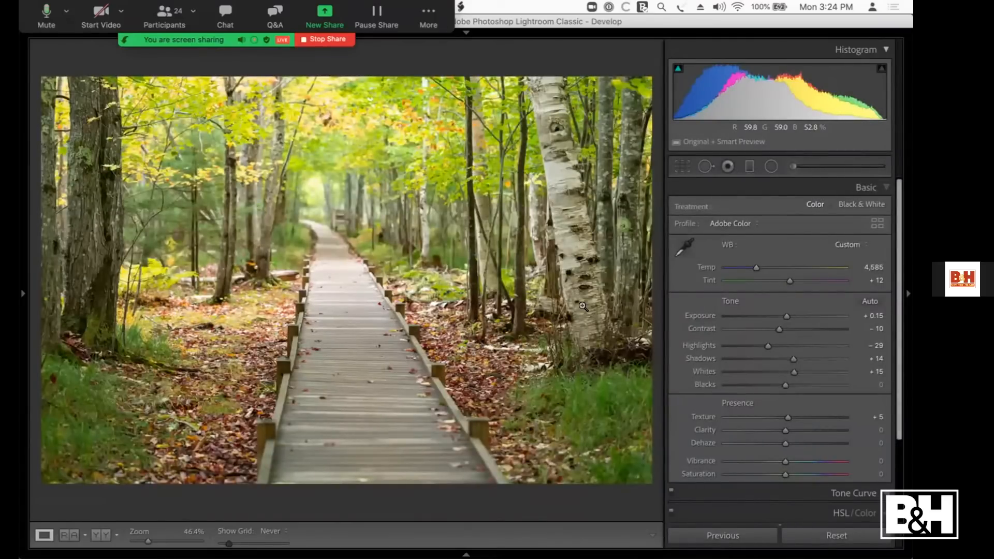
Step: Bring up the black-and-white succulent photo and try Exposure at +1.85 and -1.45 before resetting it
key(Right)
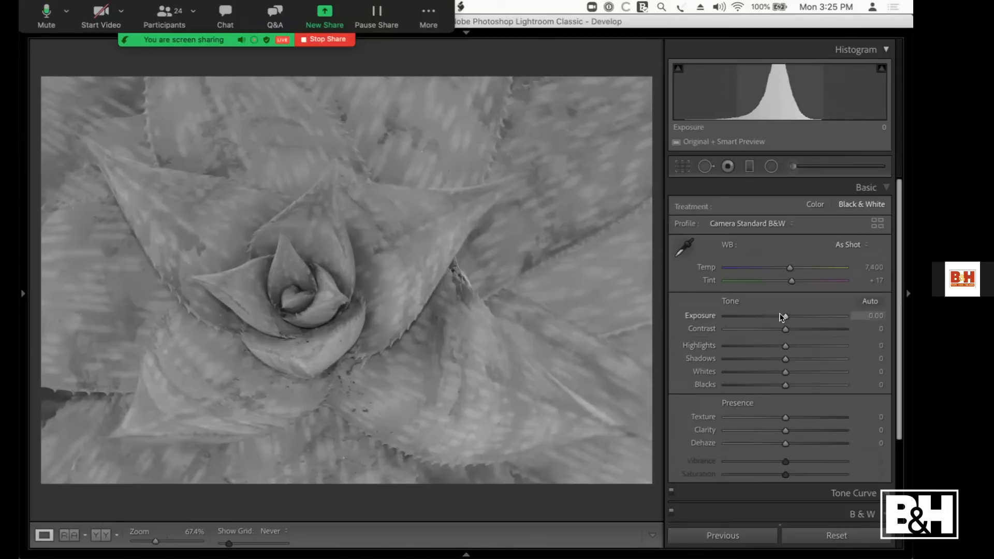
drag(783, 317, 806, 316)
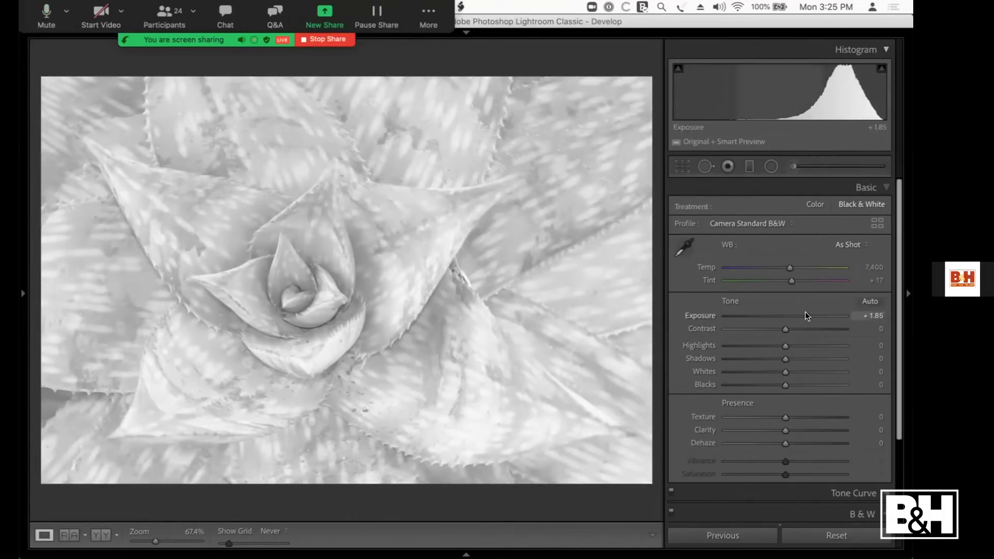
drag(798, 317, 760, 315)
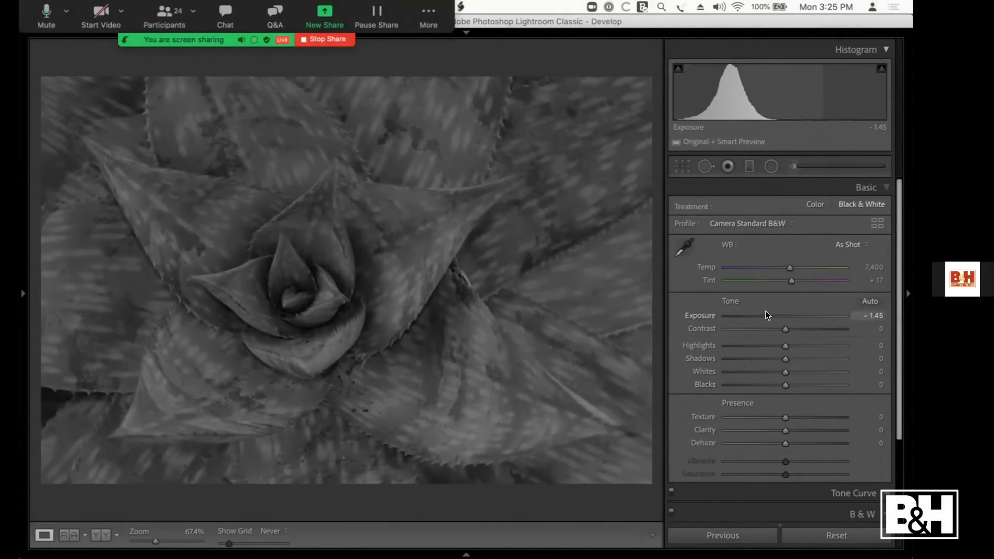
double_click(766, 316)
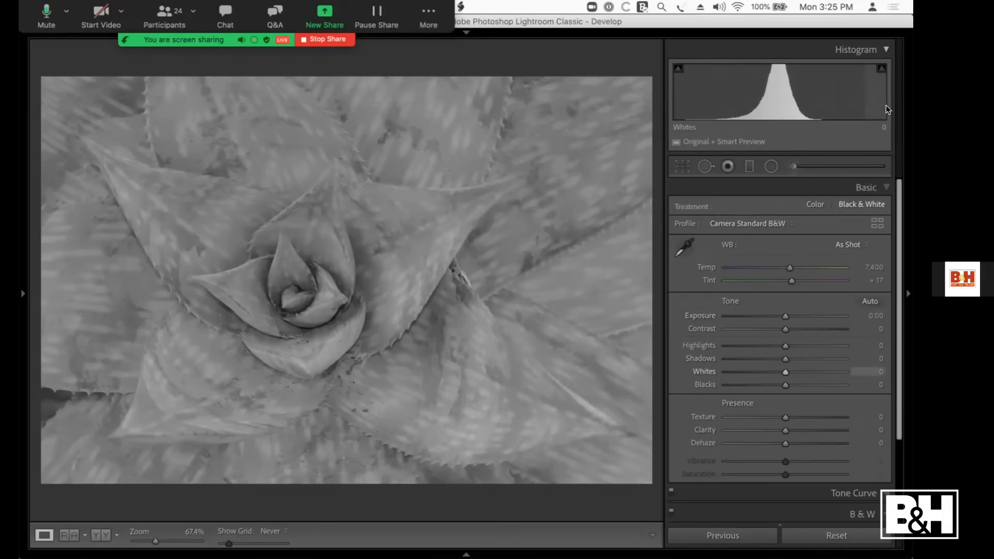
Step: Set the black-and-white succulent's Blacks to -78, Whites +82, Shadows -15, Highlights -4, Contrast +11 and Exposure -0.95
drag(779, 386, 731, 386)
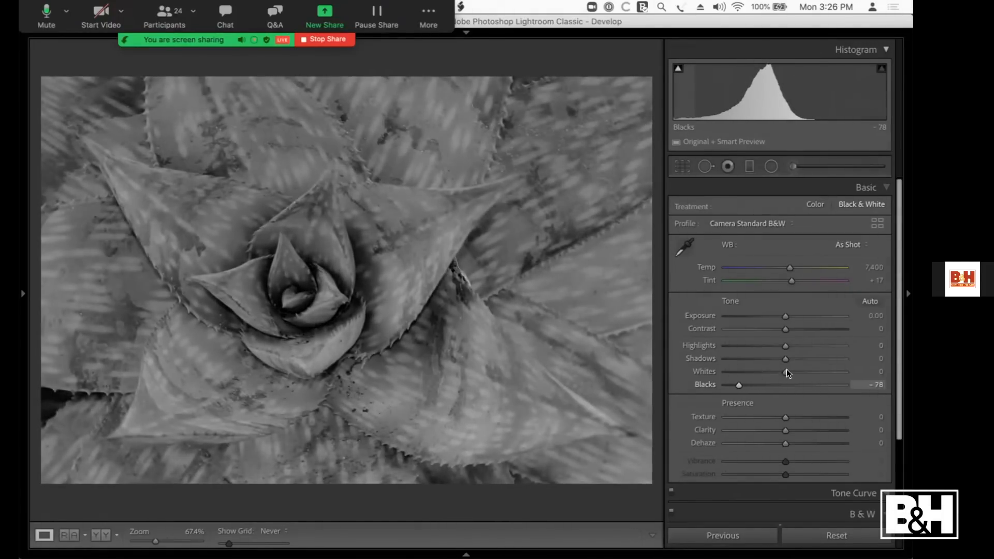
drag(788, 373, 768, 315)
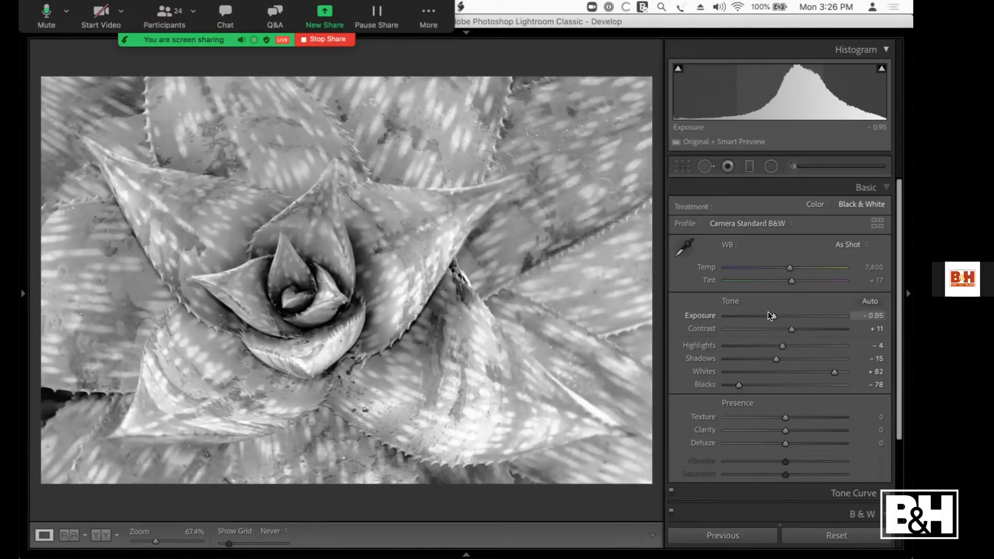
Step: Compare the black-and-white succulent before and after up close, and return to the single-photo view with the adjustment controls showing
key(y)
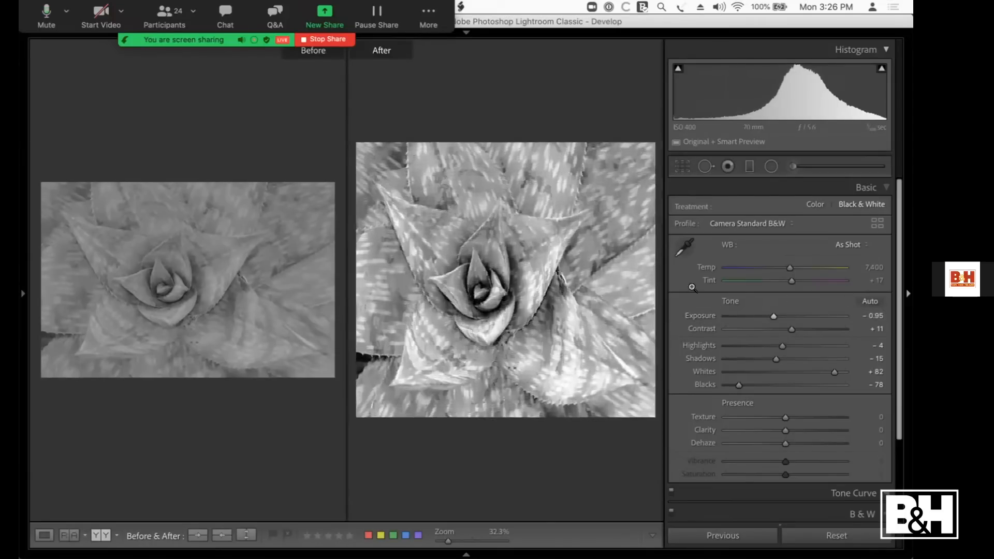
click(906, 294)
click(639, 259)
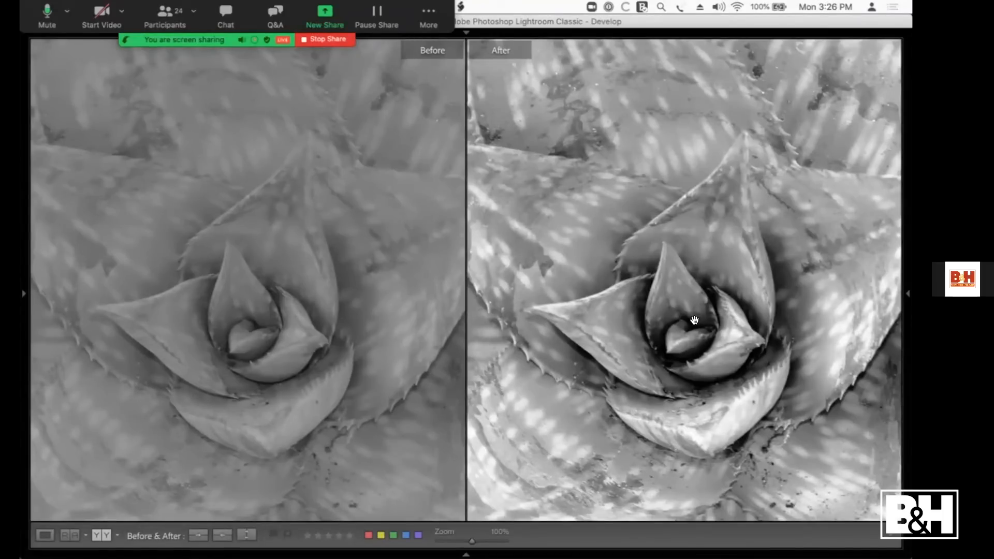
click(665, 388)
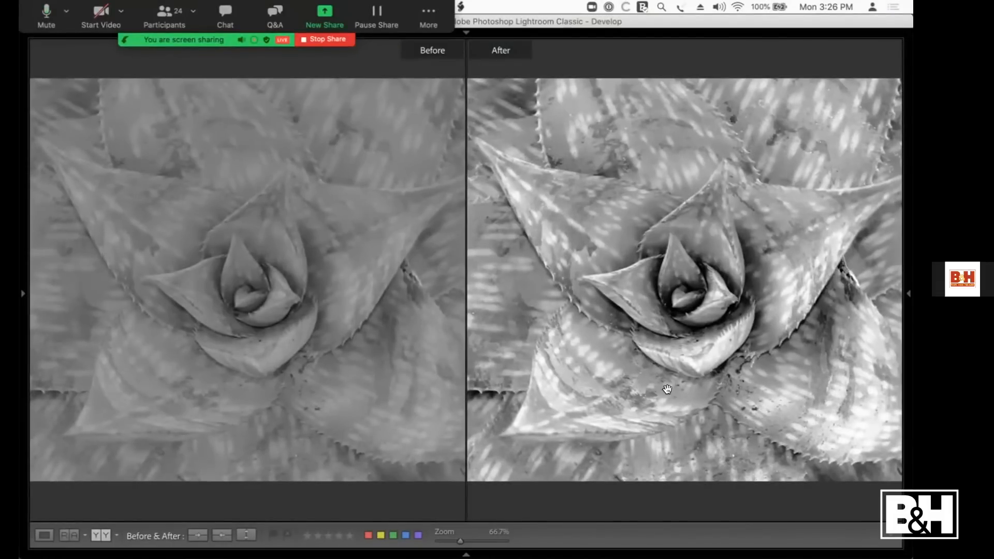
key(super+minus)
key(y)
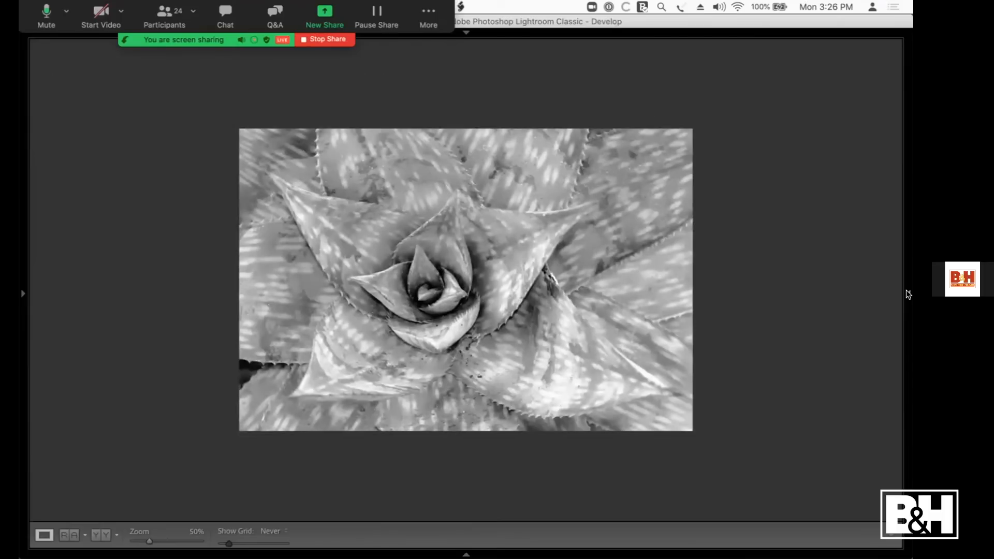
key(F8)
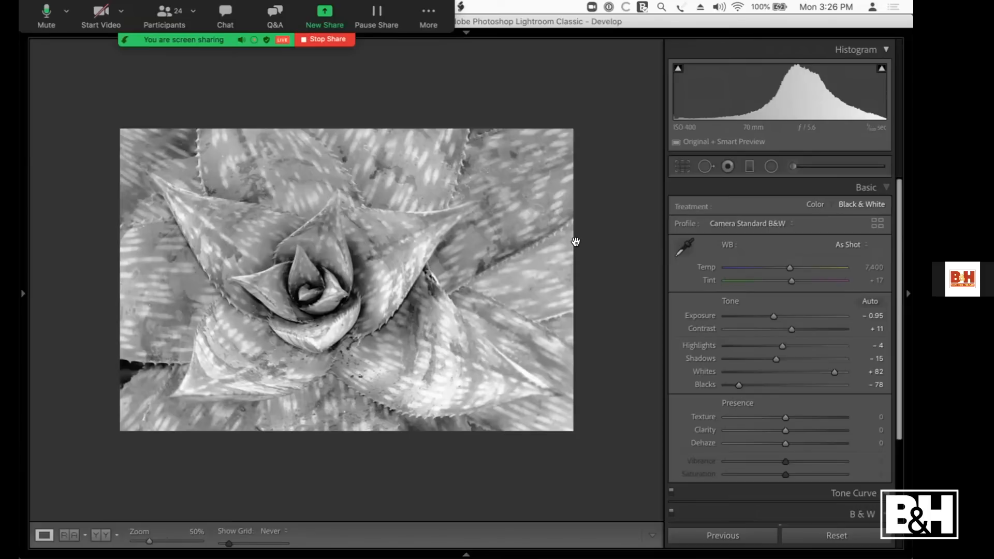
Step: Switch to the unedited color succulent photo and set Blacks -40, Whites +76, Shadows +12, Highlights -10 and Exposure -0.85
key(super+shift+r)
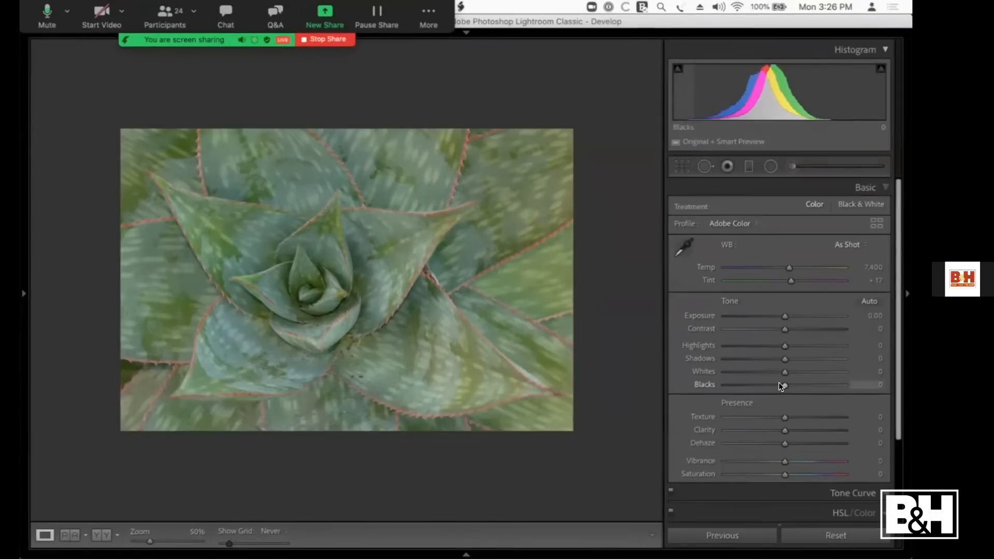
drag(766, 384, 775, 315)
Step: Compare the color succulent before and after side by side, and inspect the edited version's center at 100% zoom
key(y)
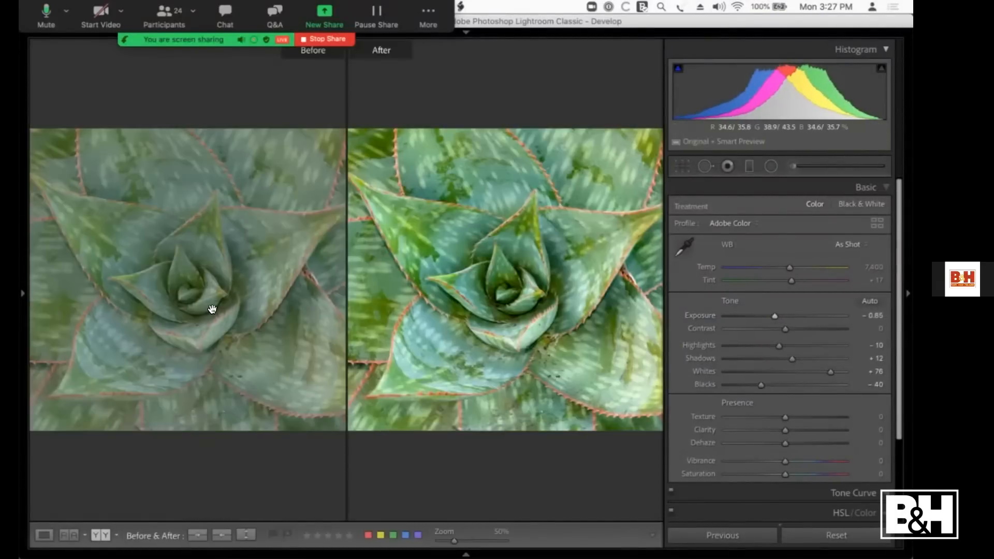
click(212, 309)
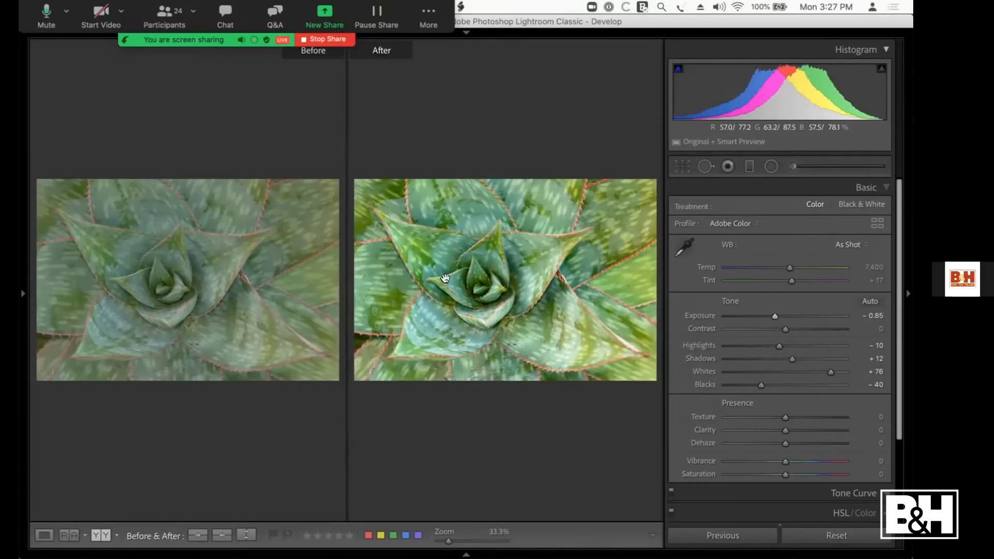
key(y)
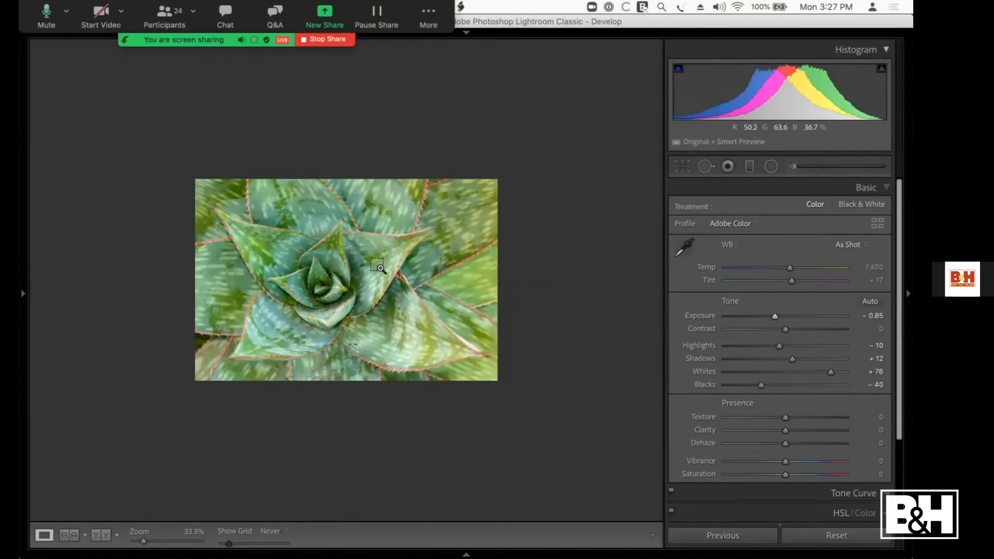
key(super+equal)
key(super+equal)
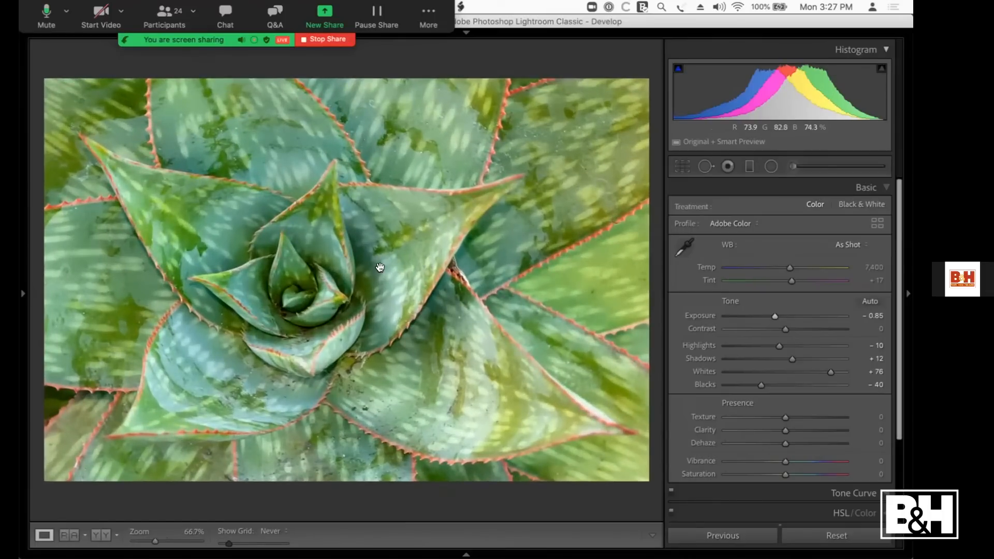
key(super+equal)
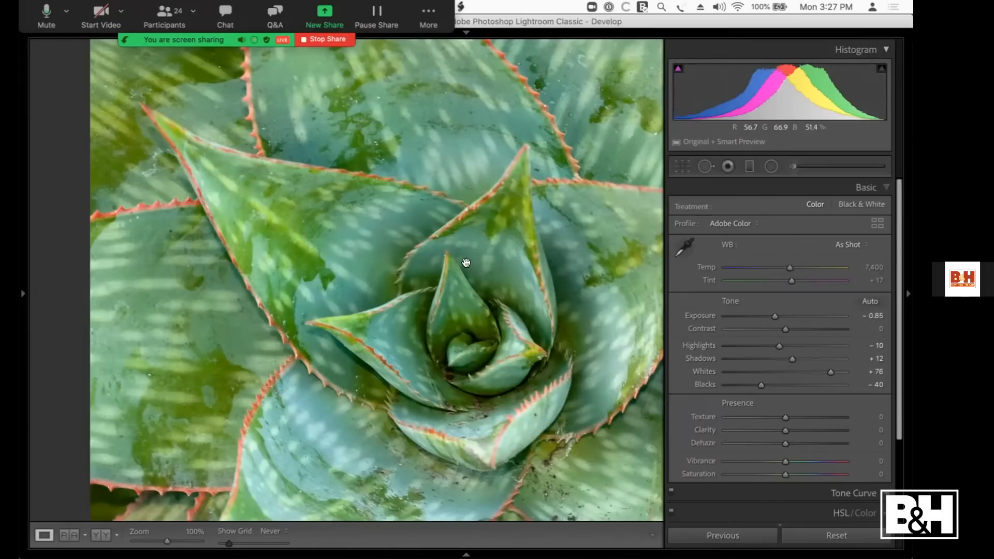
Step: Set the misty lake photo's Blacks -67, Whites +41, Shadows +21, Highlights -19, Contrast +11 and Exposure -0.30, and compare it with the original
key(Right)
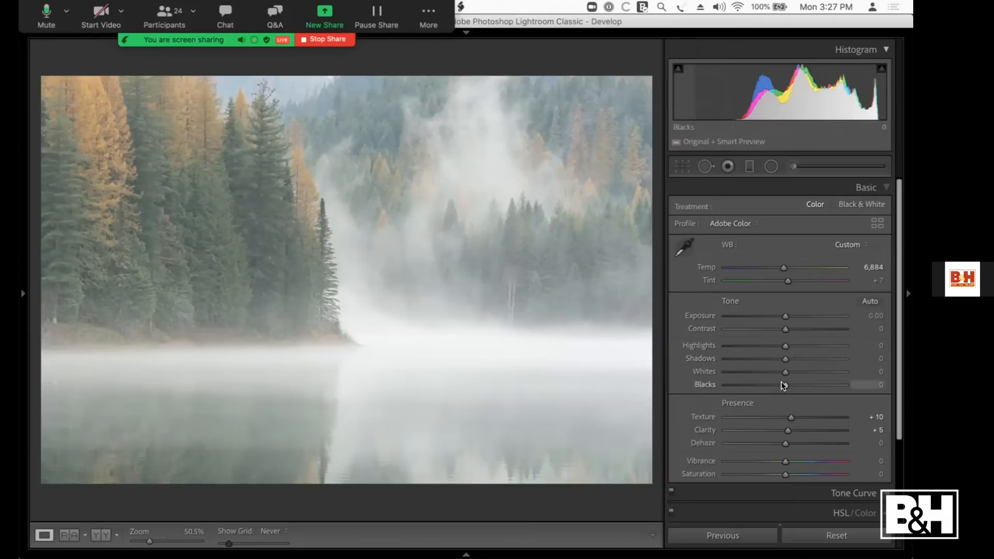
drag(775, 384, 807, 369)
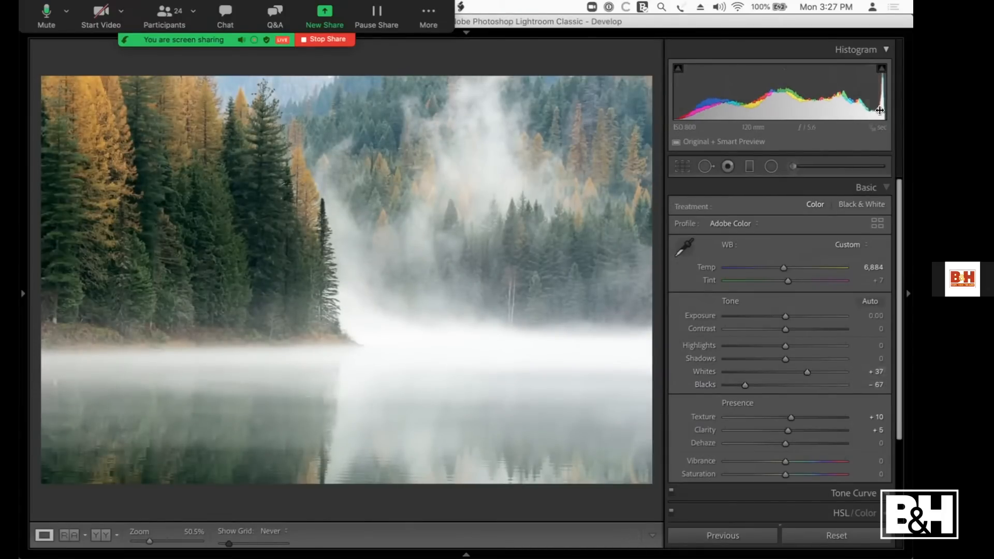
drag(803, 369, 780, 317)
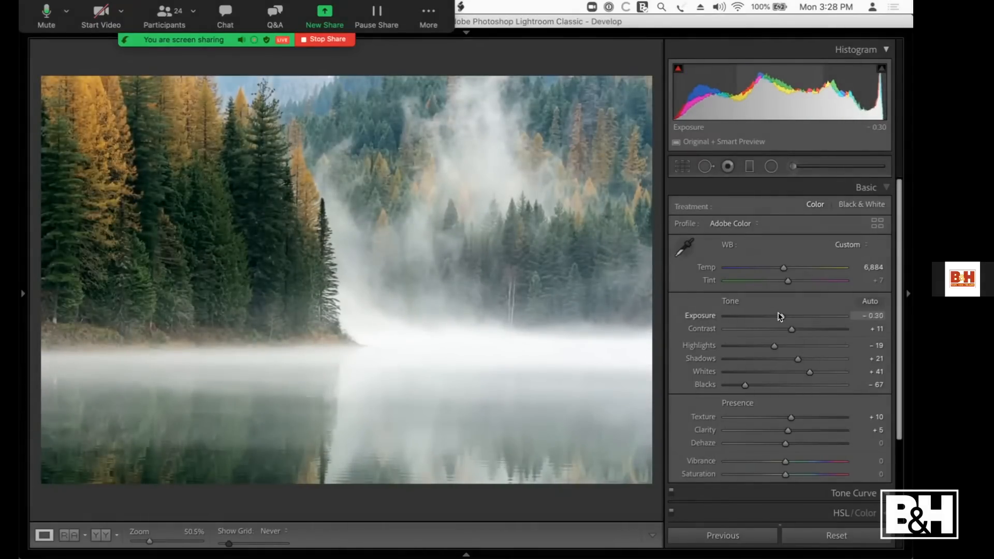
key(backslash)
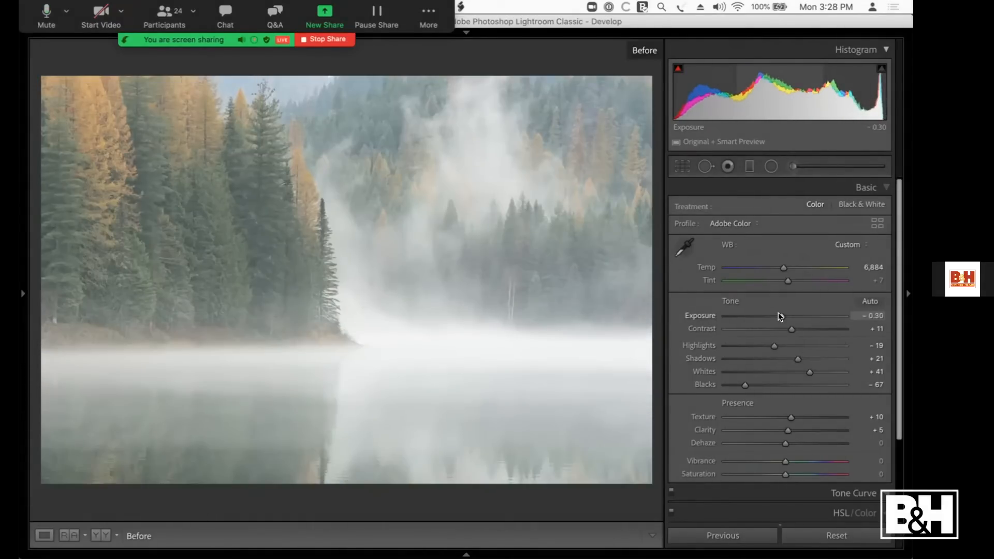
key(backslash)
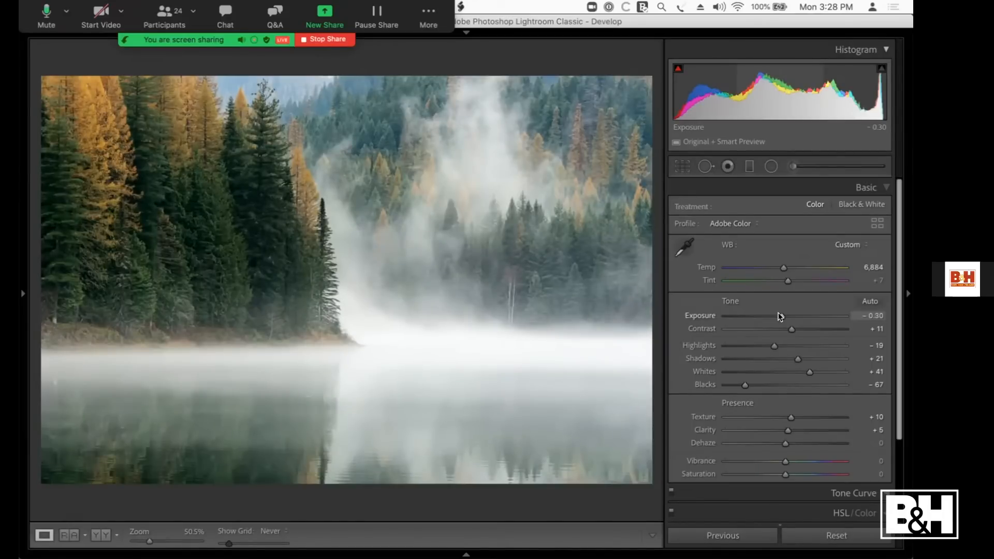
Step: Set the sunset harbor photo's Whites +79, Shadows +44, Highlights -100, Exposure -0.40 and Contrast -31, and inspect the boats at 100% zoom
key(Right)
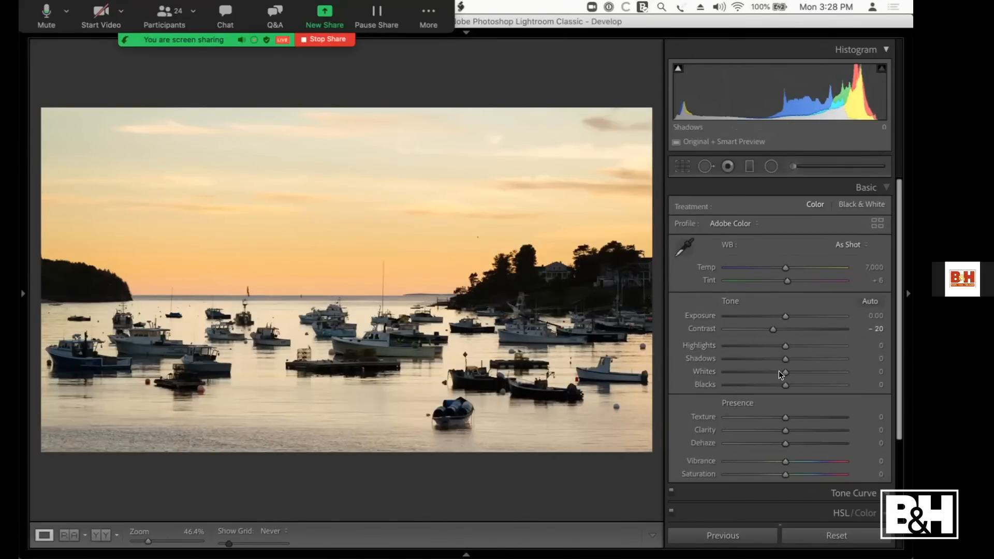
drag(784, 372, 721, 344)
mouse_move(780, 317)
mouse_down()
mouse_move(779, 330)
mouse_move(767, 326)
mouse_up()
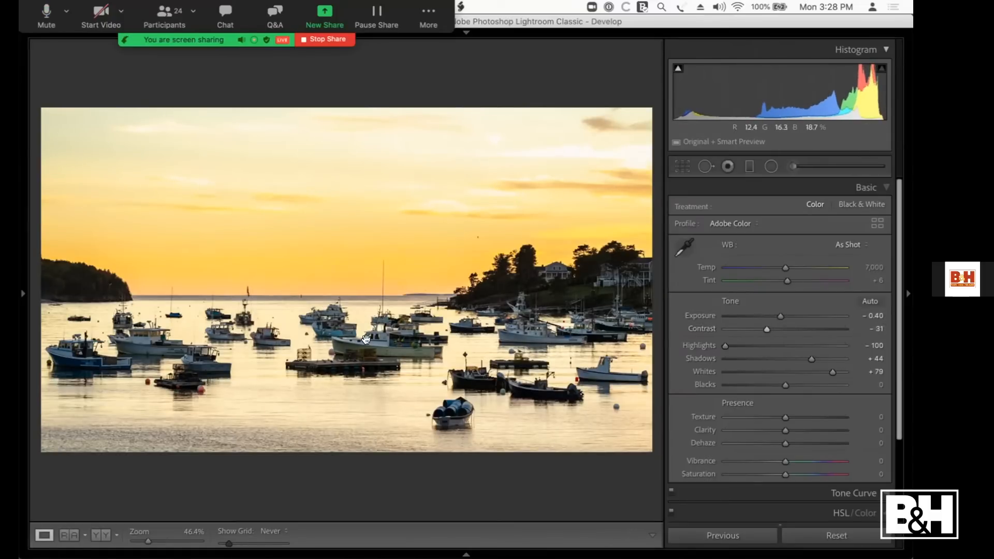
click(366, 339)
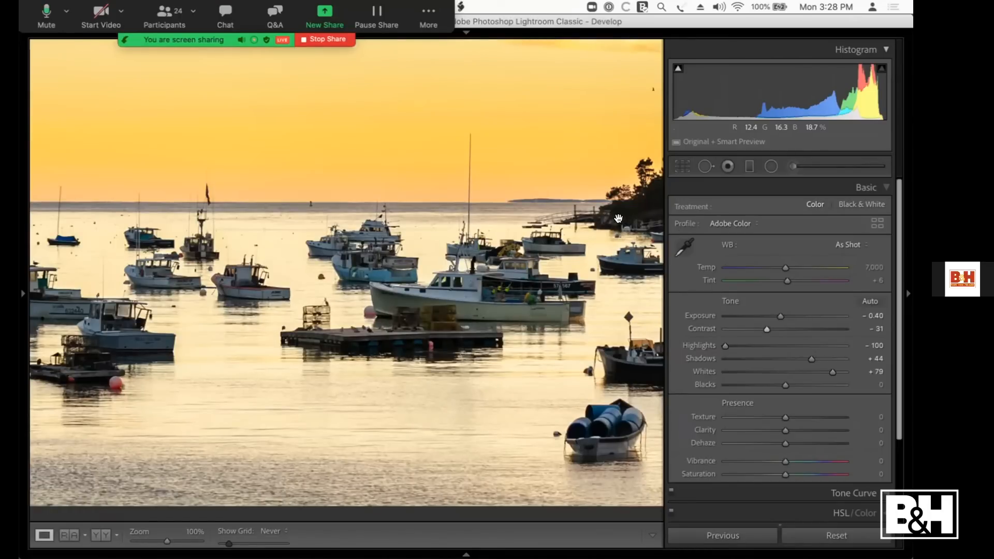
Step: Compare the sunset harbor photo before and after side by side at the shoreline boats and houses, and raise Shadows to +88
key(y)
drag(580, 218, 223, 223)
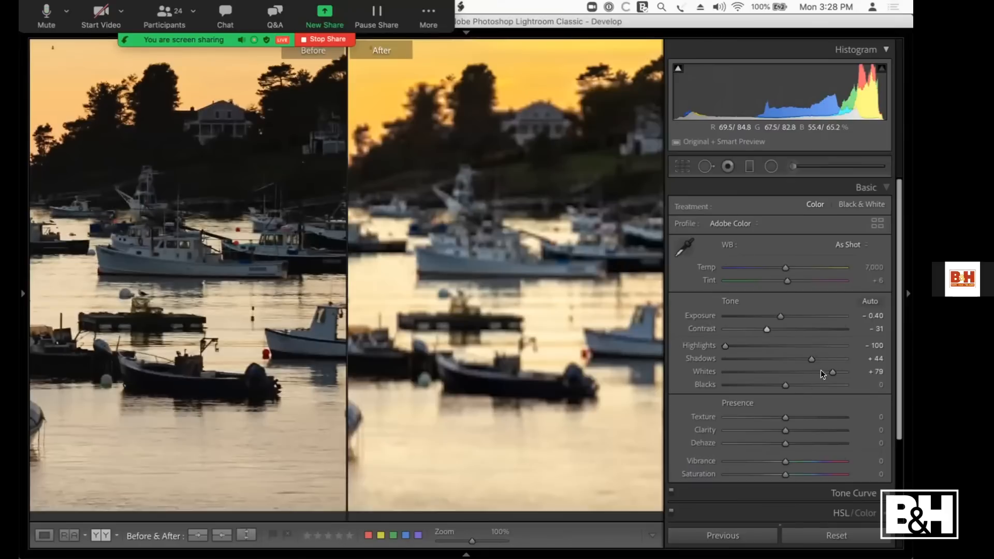
drag(812, 359, 834, 356)
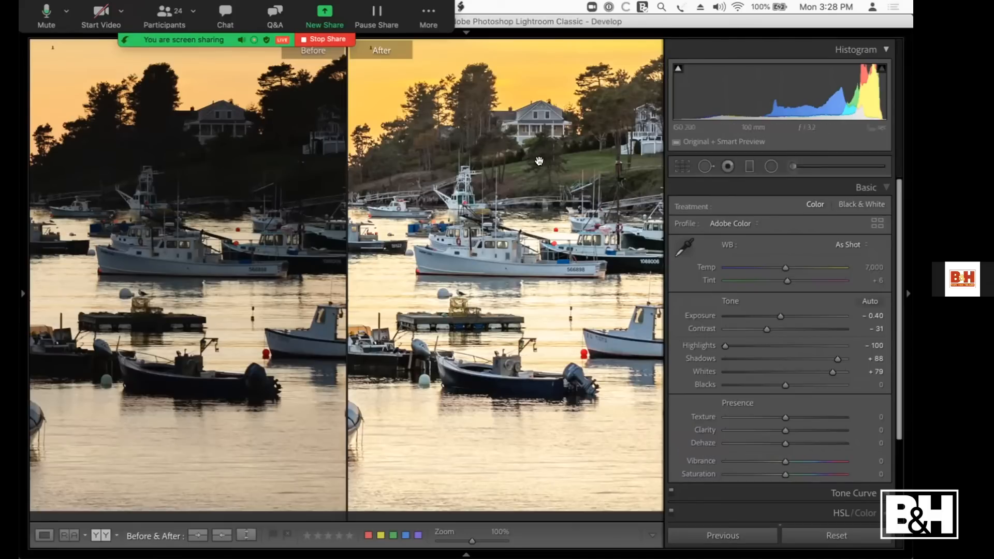
click(551, 197)
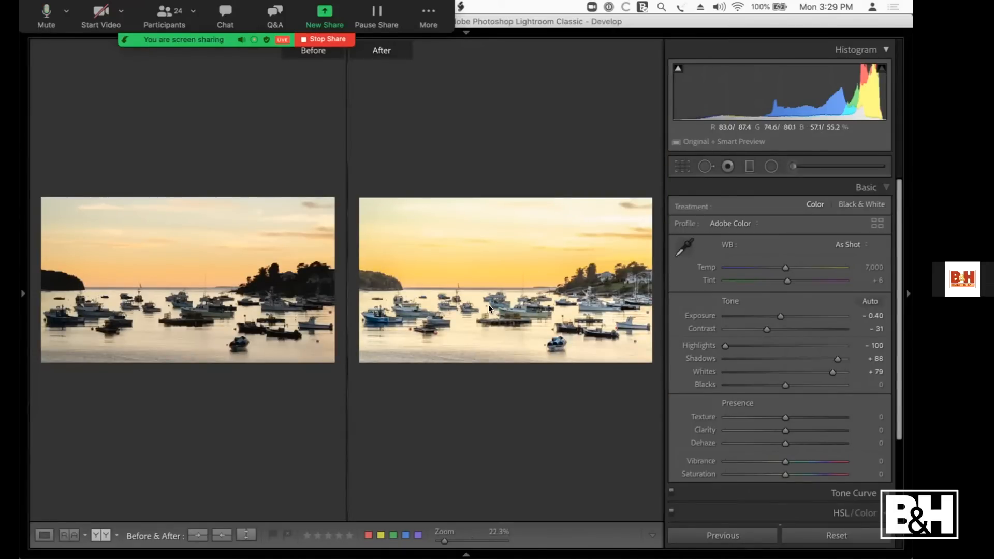
Step: Return to the photo grid and open the dark city skyline photo for developing
key(g)
click(638, 241)
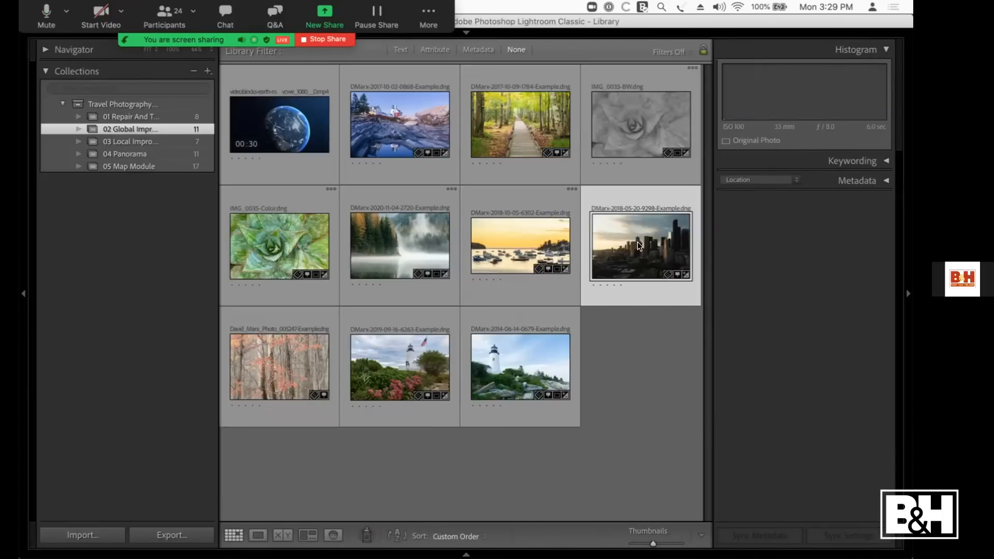
key(d)
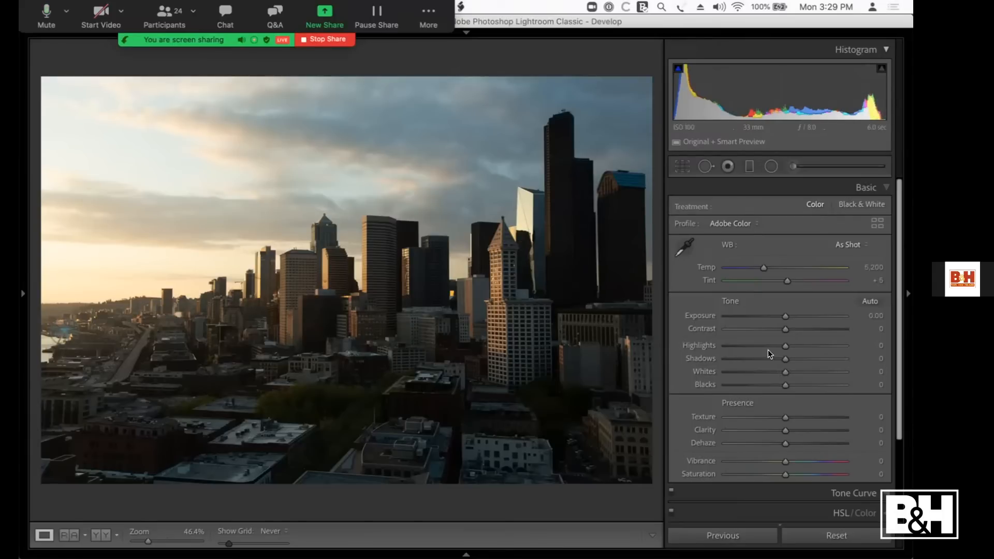
Step: Set the skyline photo's Whites +35, Blacks -5, Shadows +81, Highlights -100, Contrast +5 and Exposure +0.15, and compare it with the original
drag(786, 372, 807, 373)
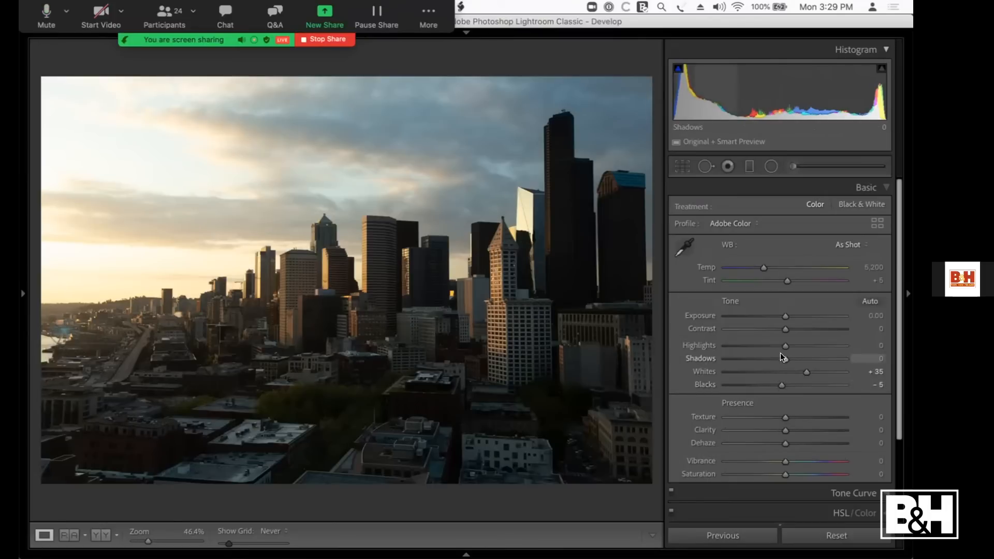
drag(786, 356, 828, 357)
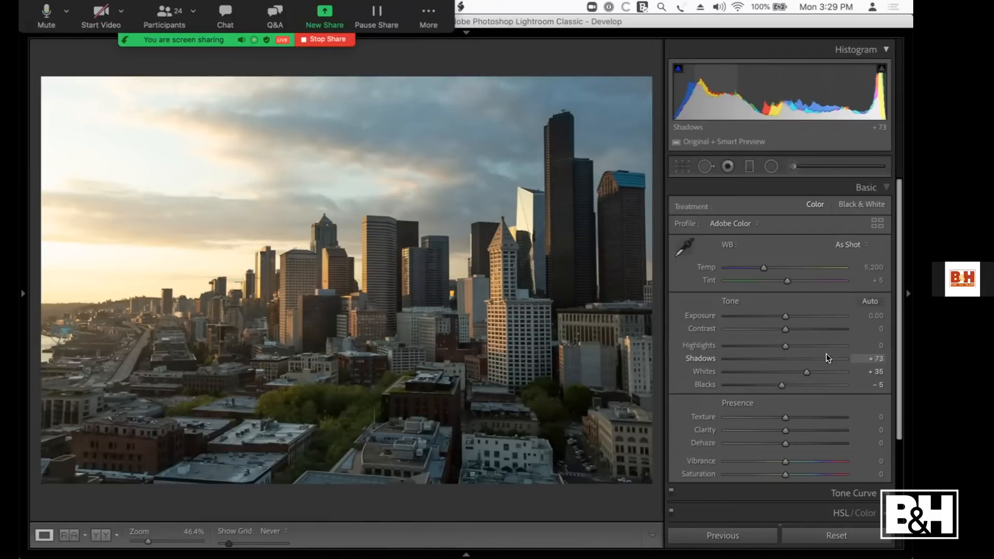
drag(829, 357, 721, 345)
drag(772, 327, 782, 317)
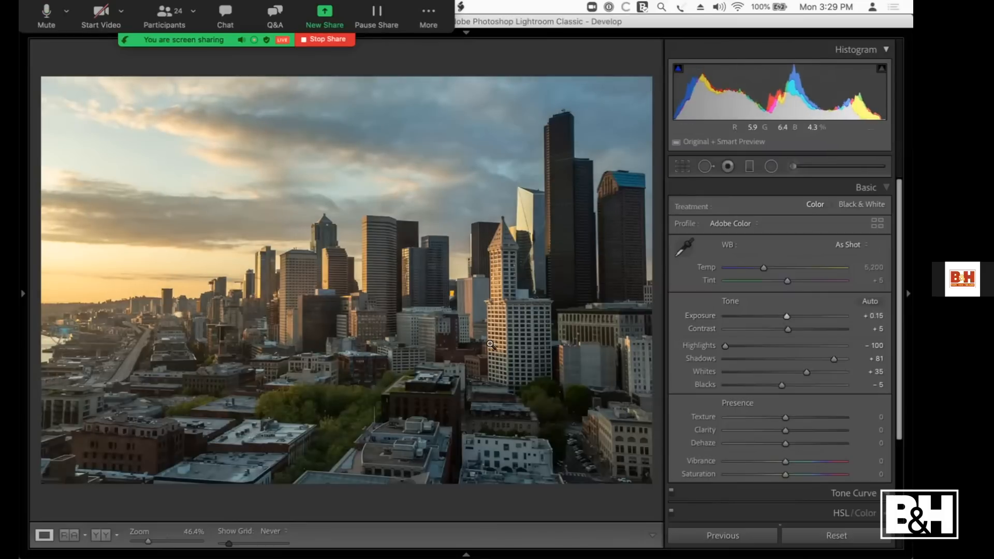
key(backslash)
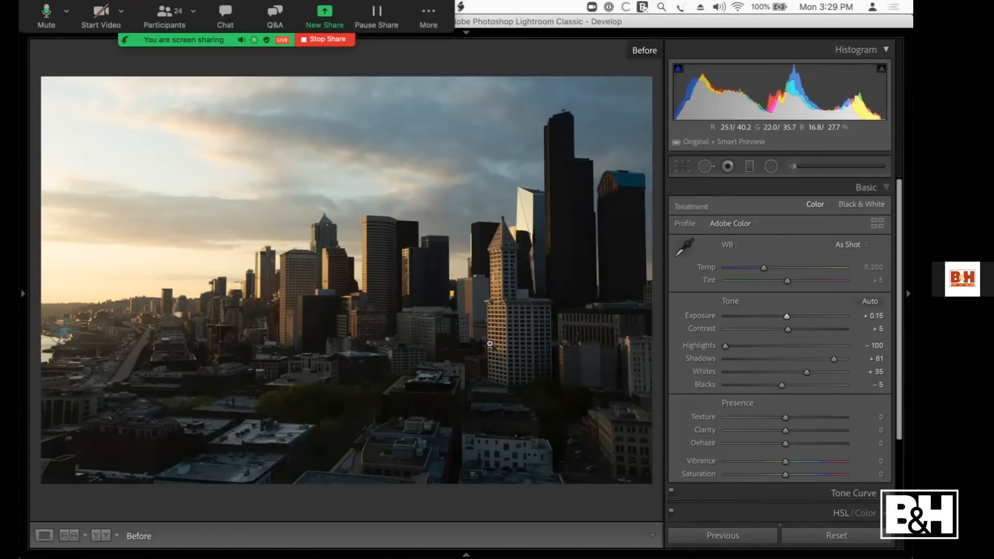
key(backslash)
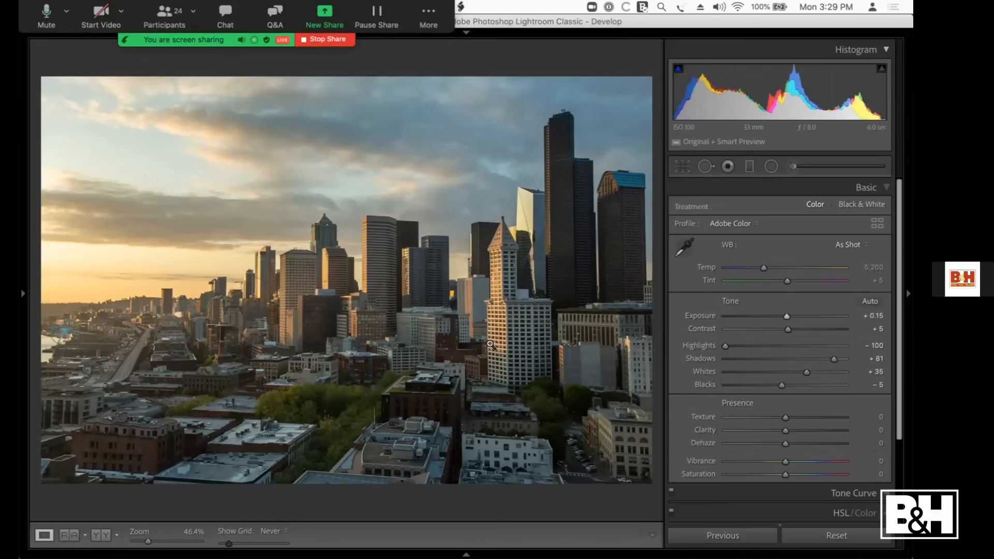
Step: Return to the photo grid and open the lighthouse photo with the flag and flowering bushes for developing
key(g)
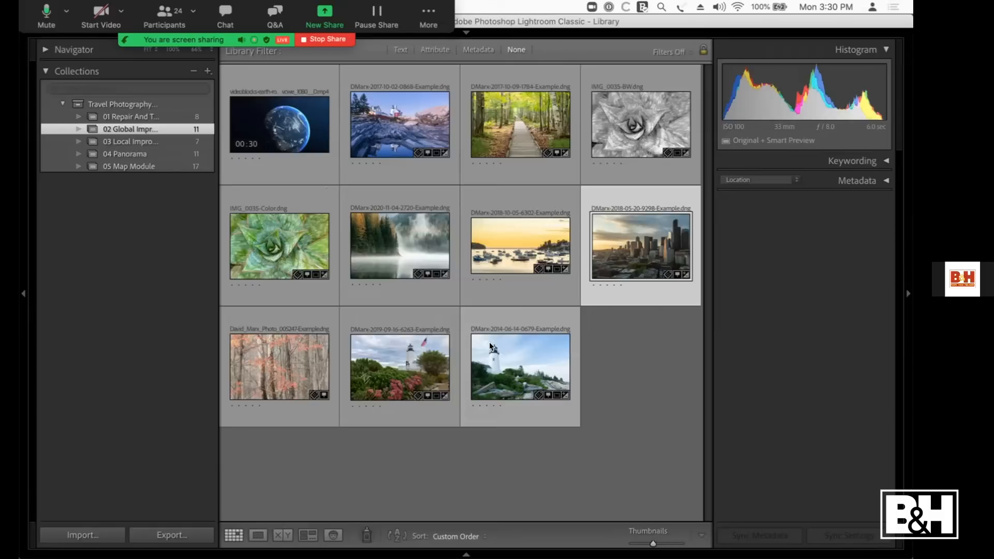
click(383, 373)
key(d)
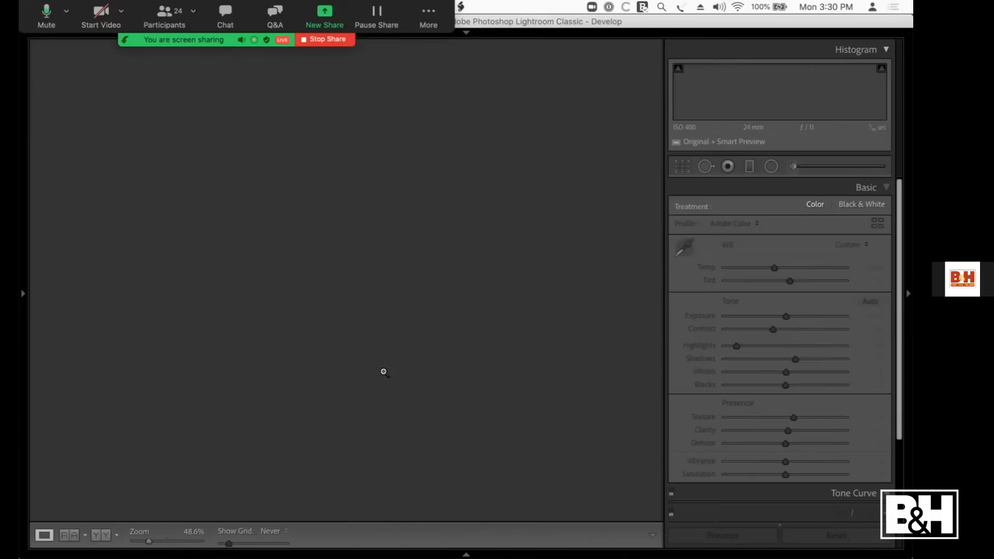
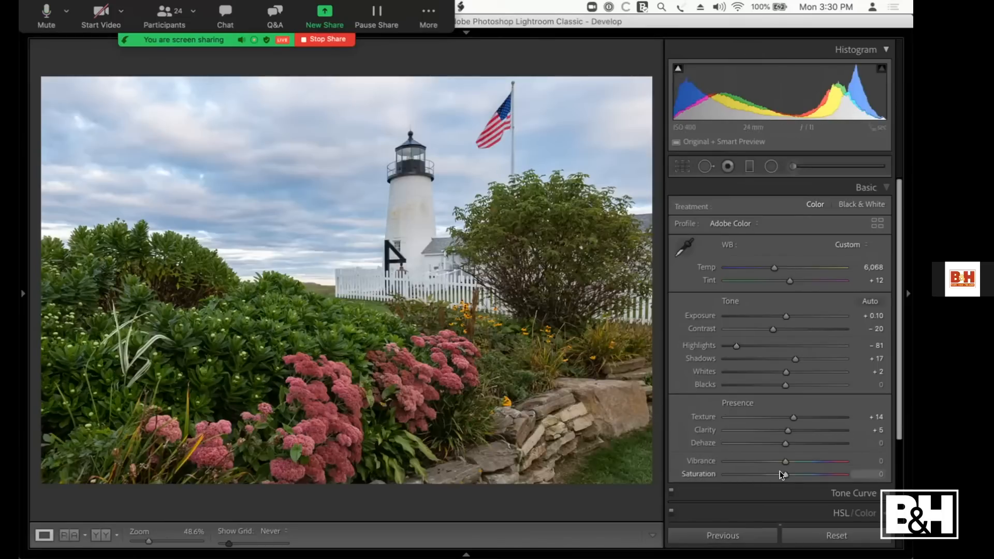
Step: Try overall Saturation on the lighthouse photo at +100, +23 and +45, and reset it to 0
drag(781, 473, 817, 474)
double_click(816, 473)
drag(781, 472, 850, 475)
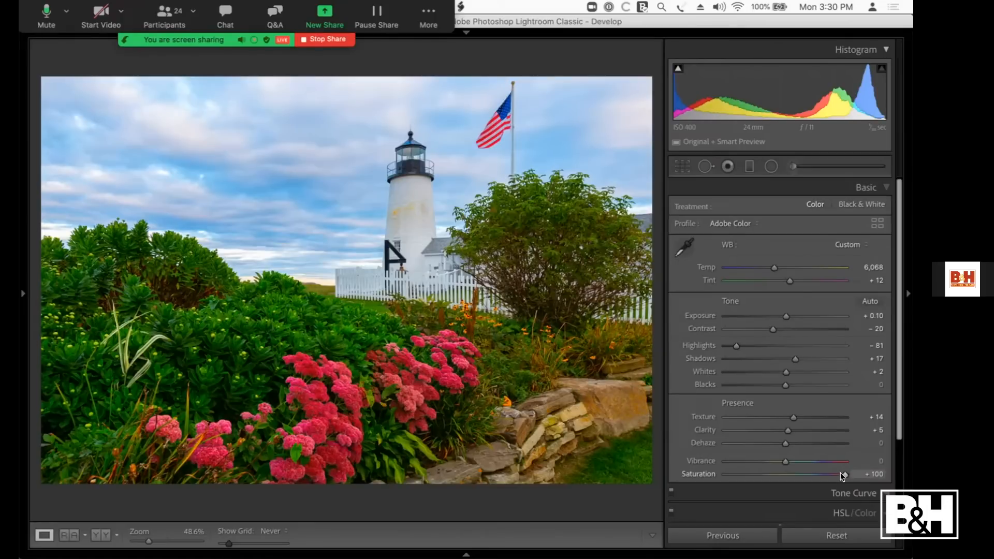
double_click(843, 475)
drag(783, 475, 798, 475)
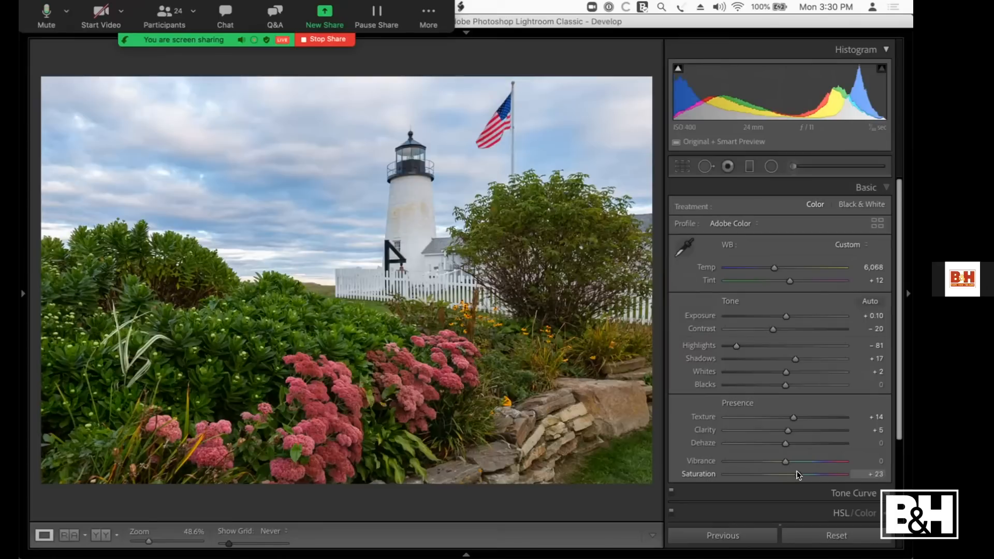
drag(797, 473, 809, 472)
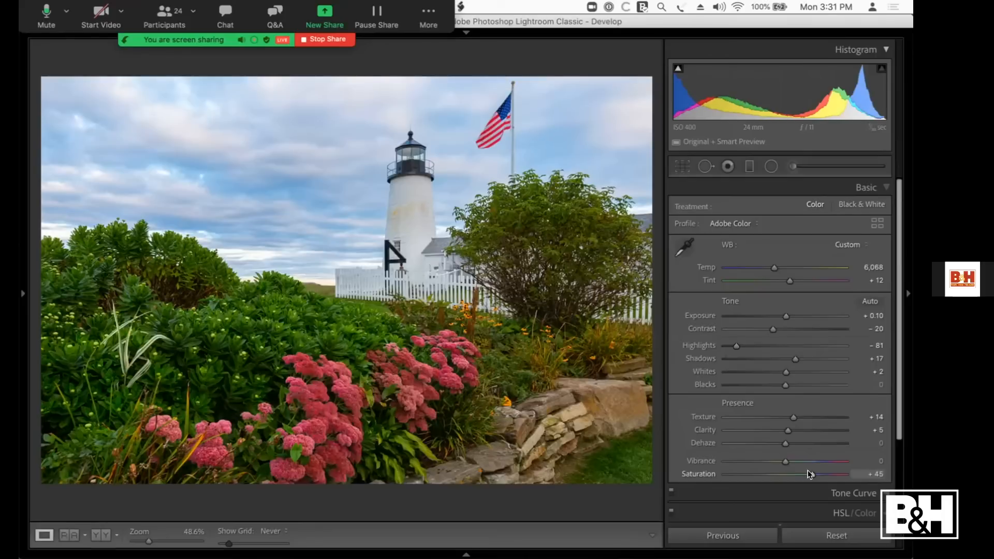
double_click(808, 472)
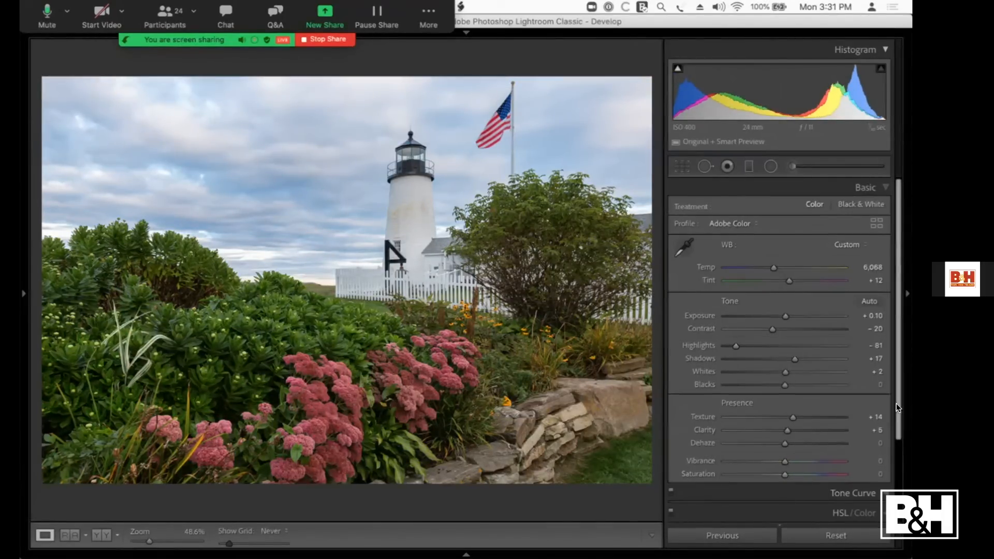
Step: Set the lighthouse photo's HSL Saturation to Red +77, Magenta +55, Yellow -9, Green -28, Aqua -27 and Blue -30
click(836, 512)
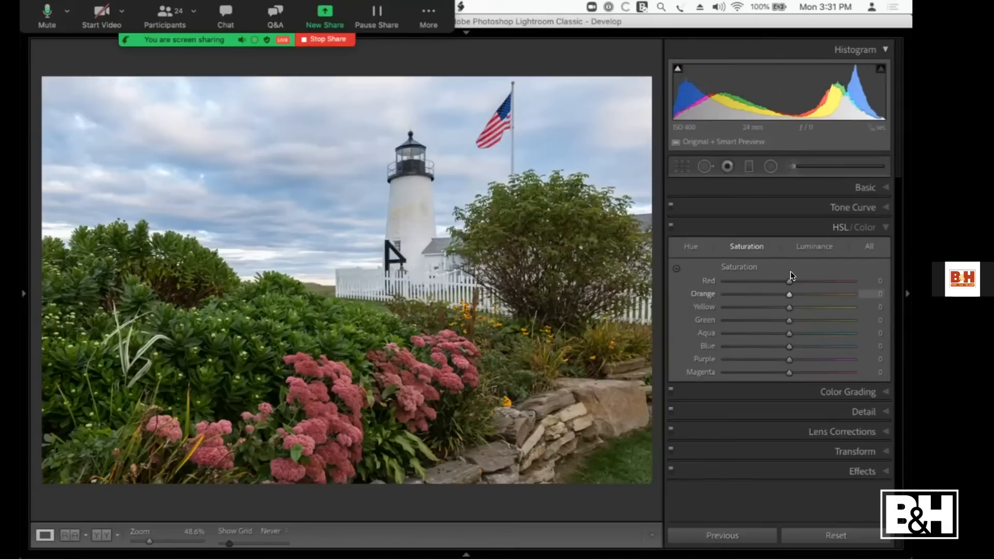
click(747, 247)
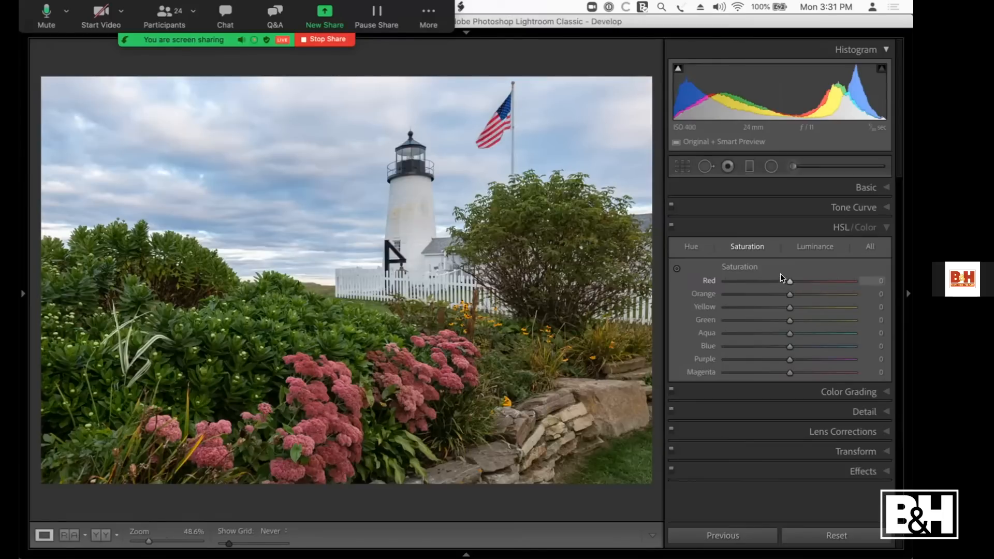
drag(781, 276, 825, 277)
drag(789, 373, 820, 372)
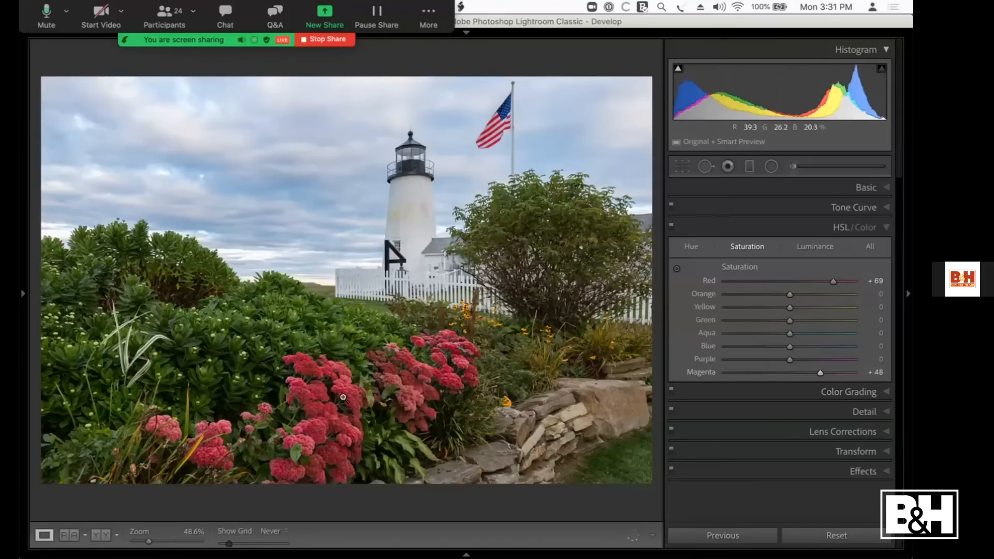
drag(833, 281, 838, 280)
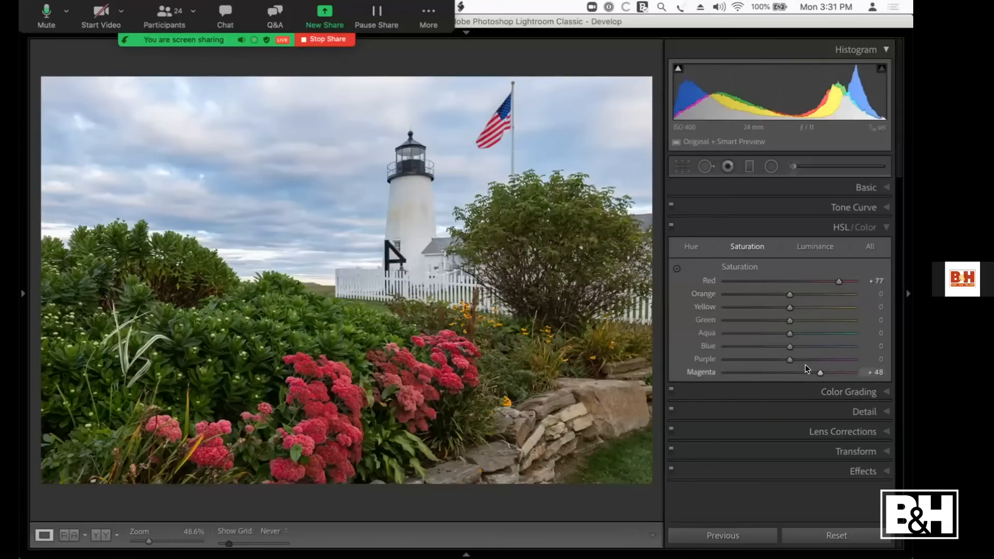
drag(816, 372, 820, 372)
drag(788, 307, 769, 334)
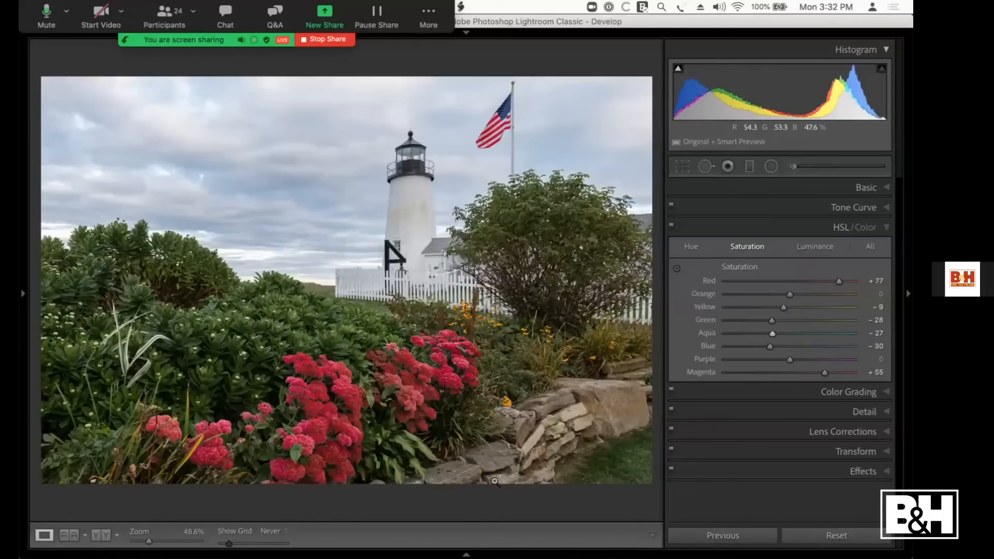
Step: Reset all HSL Saturation values and set Red -31, Magenta -33, Orange -12, Yellow -8, Aqua +43 and Blue +66 instead
double_click(738, 265)
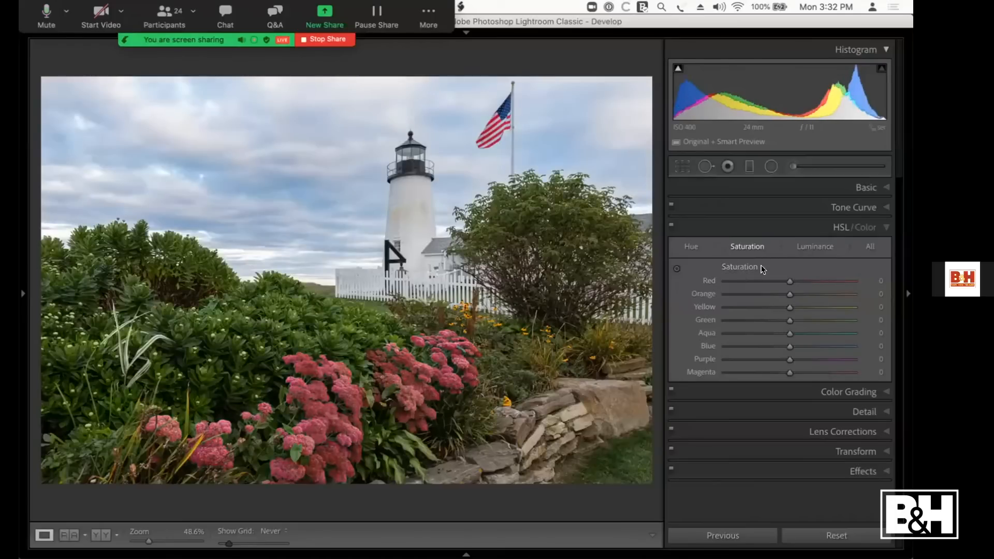
drag(790, 281, 770, 281)
drag(788, 371, 769, 365)
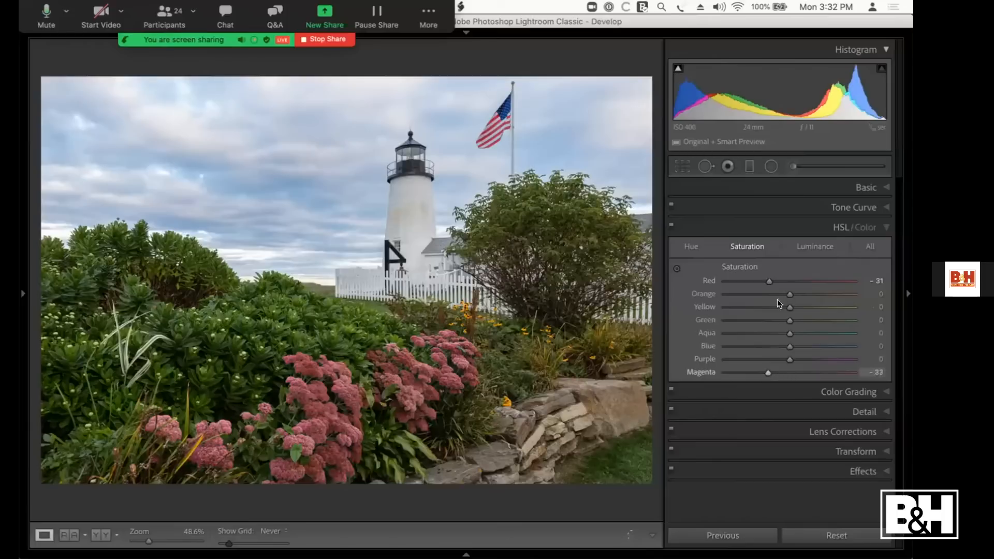
drag(790, 294, 831, 346)
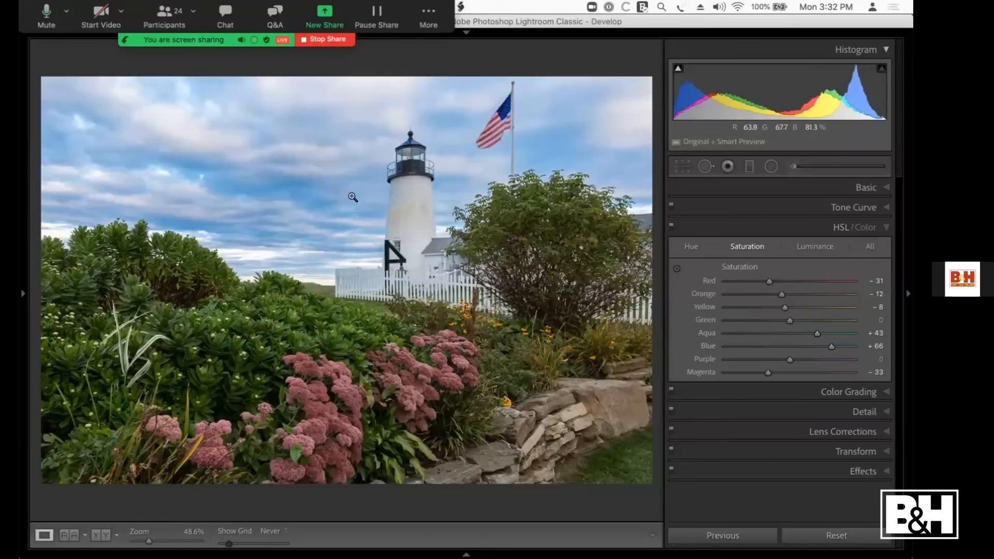
Step: Copy the Aqua -27 history step's settings to Before and compare both color versions side by side, including a close look at the sky
click(23, 293)
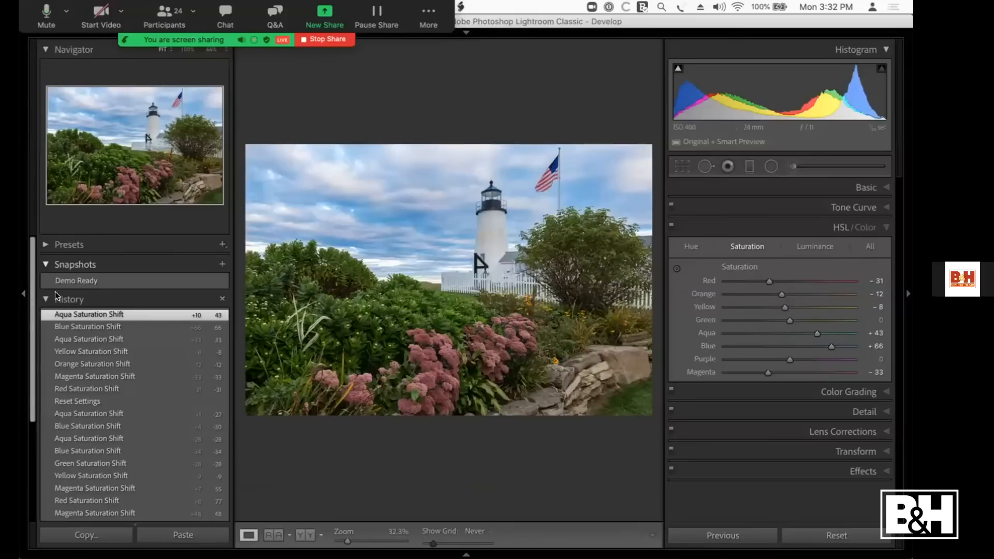
right_click(90, 414)
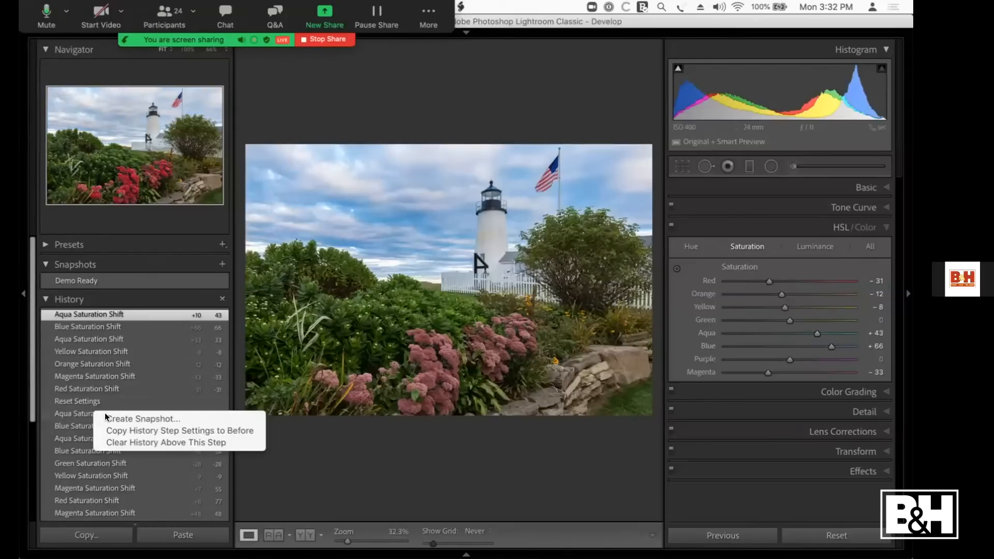
click(144, 430)
key(y)
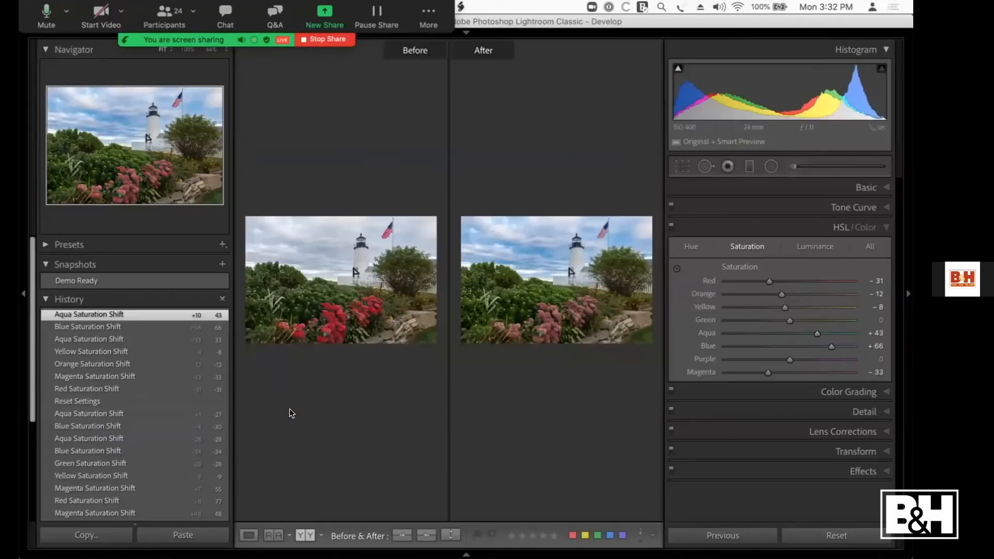
key(Tab)
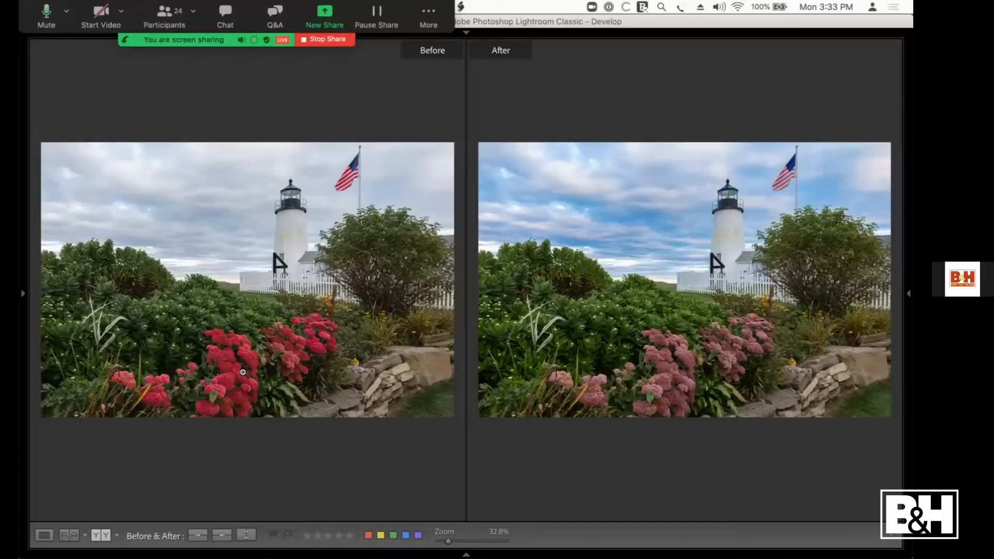
click(672, 216)
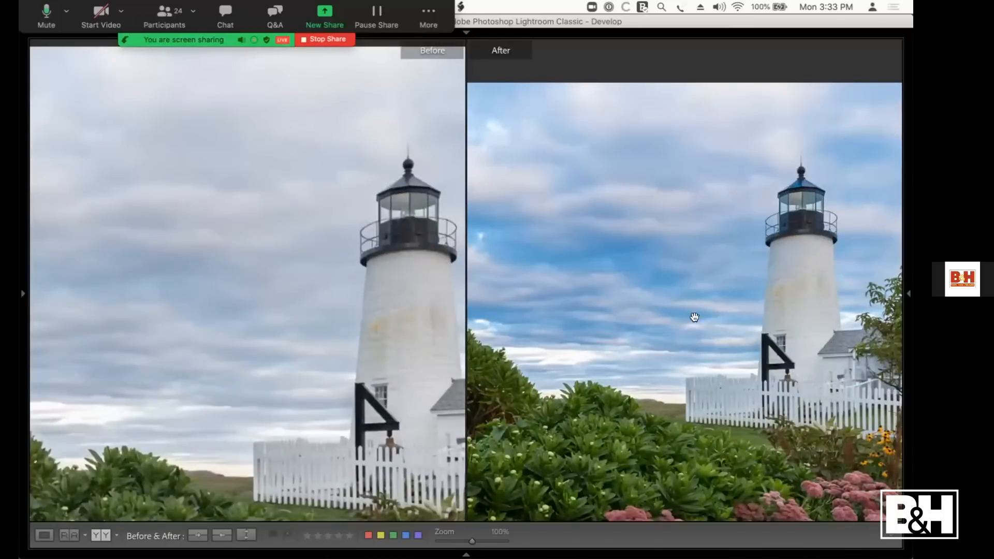
click(688, 314)
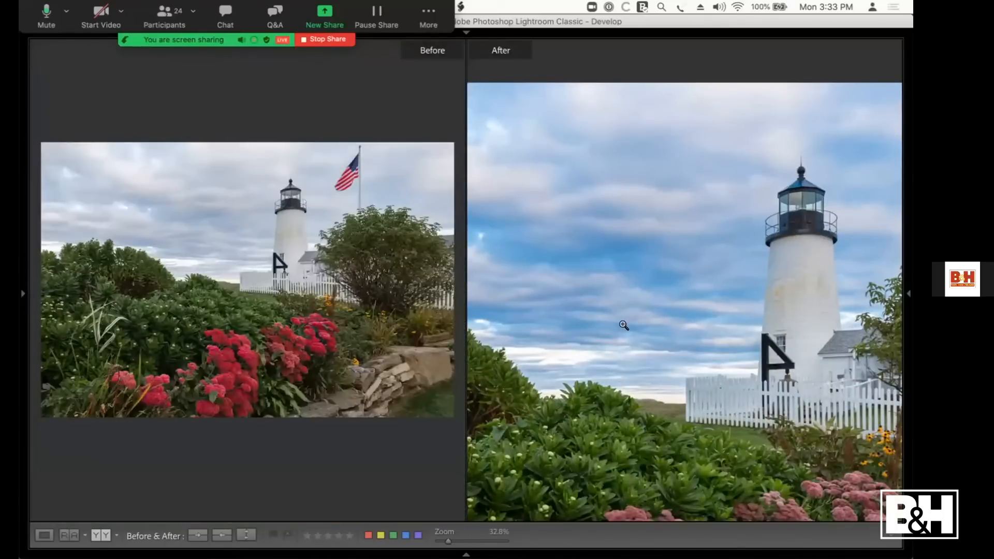
Step: Return to the photo grid, open the 03 local improvements collection, and view the two graduated filter product images enlarged
key(g)
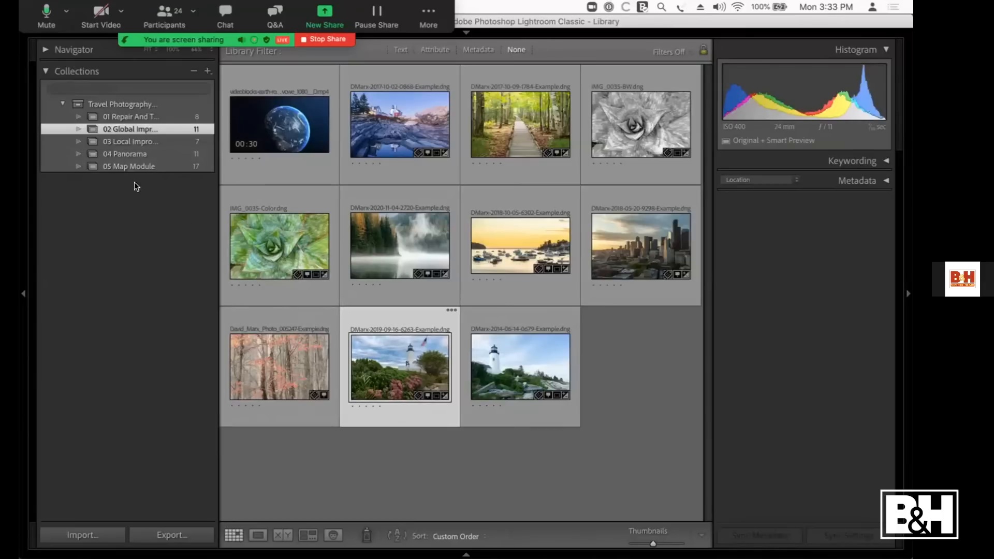
click(141, 141)
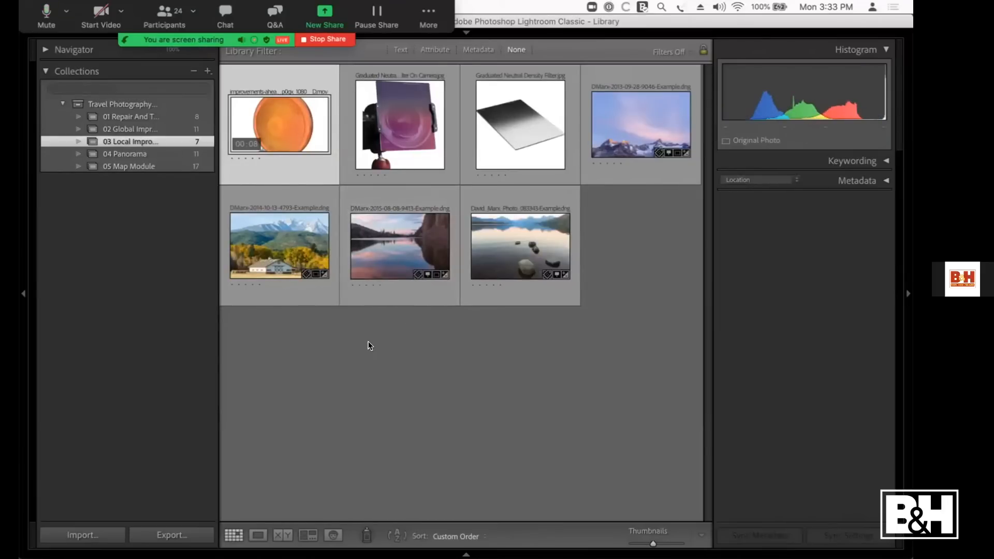
double_click(396, 103)
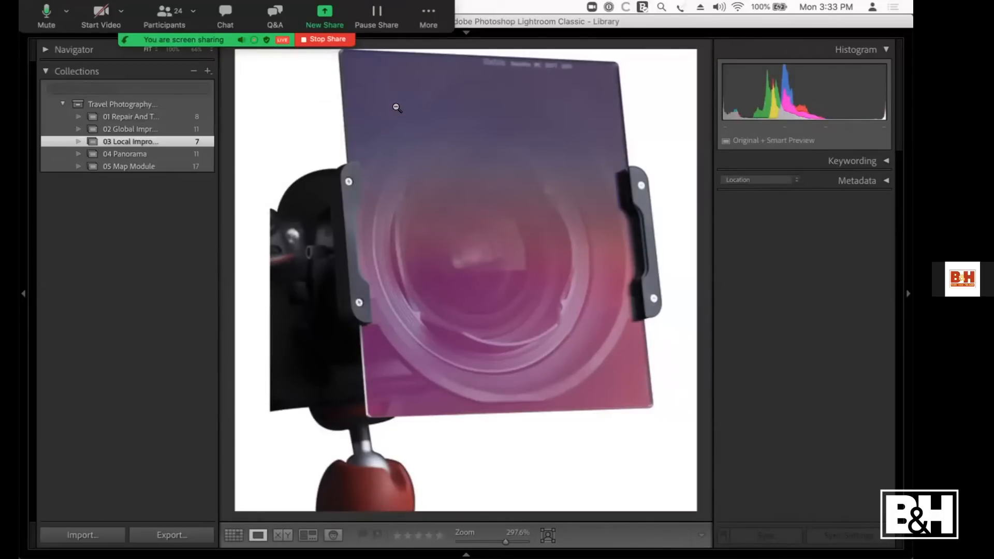
key(Right)
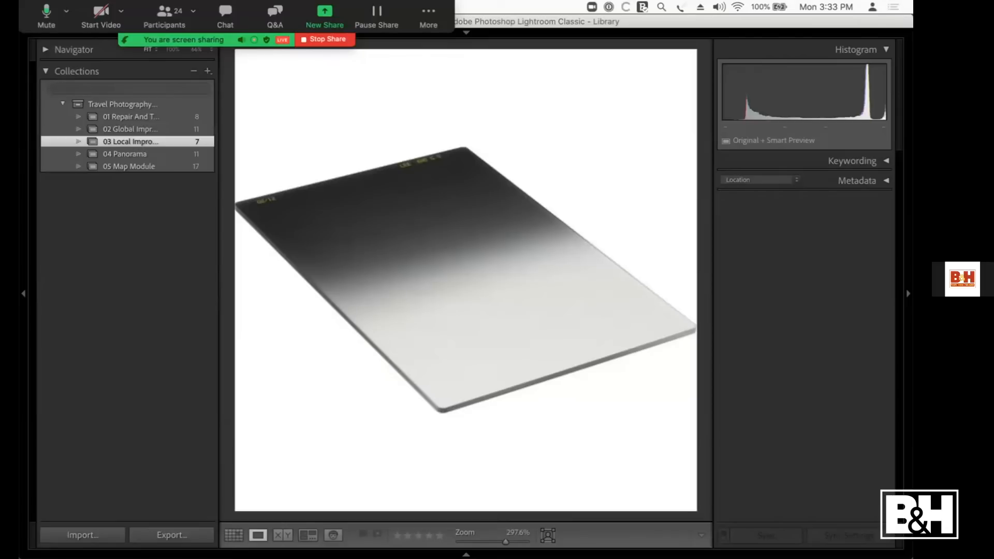
Step: Open the sunlit mountain peaks photo for developing and show its Basic adjustments
key(Right)
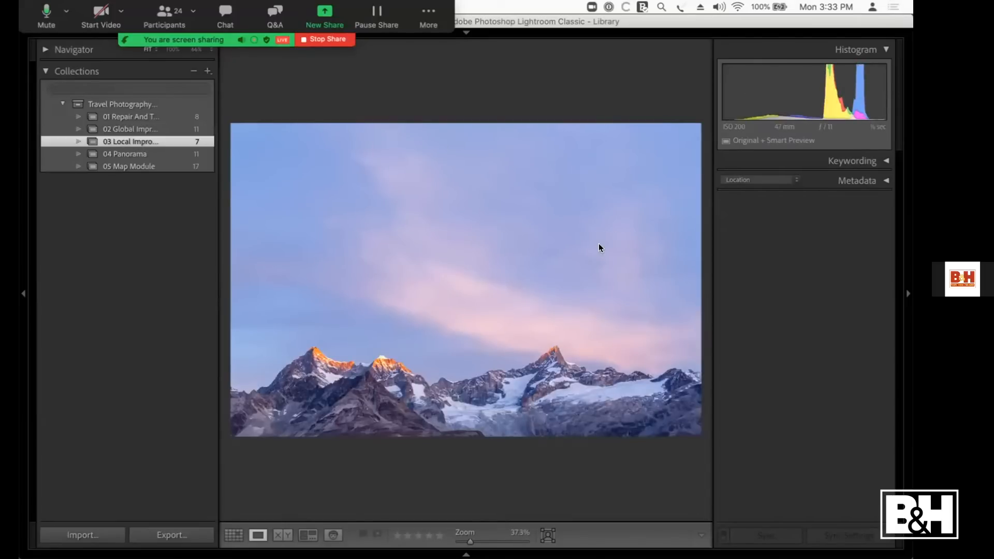
key(d)
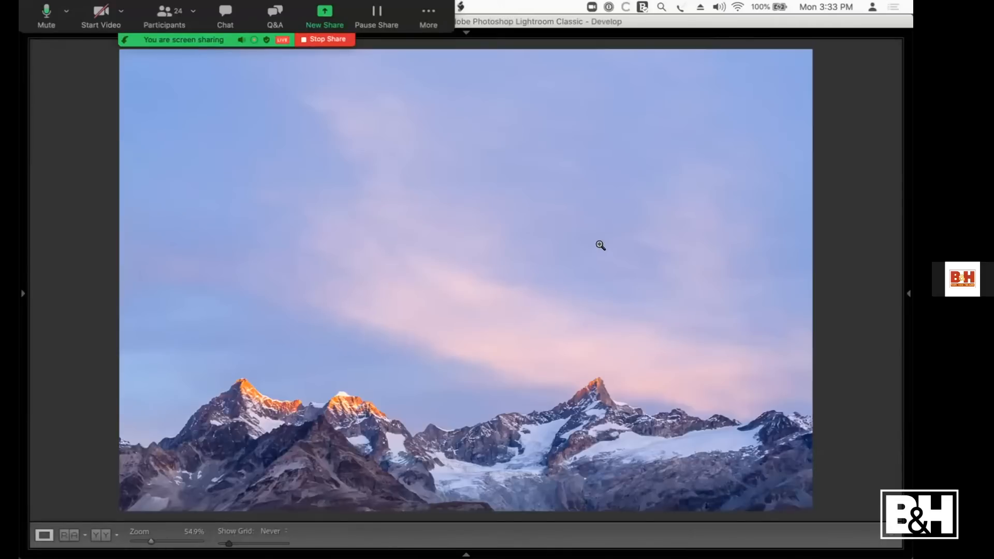
click(908, 295)
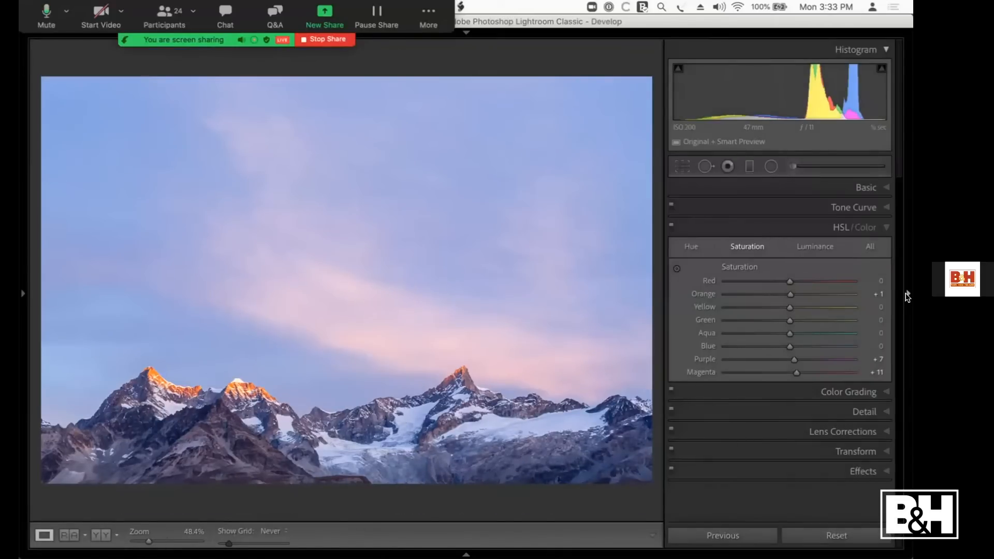
click(860, 187)
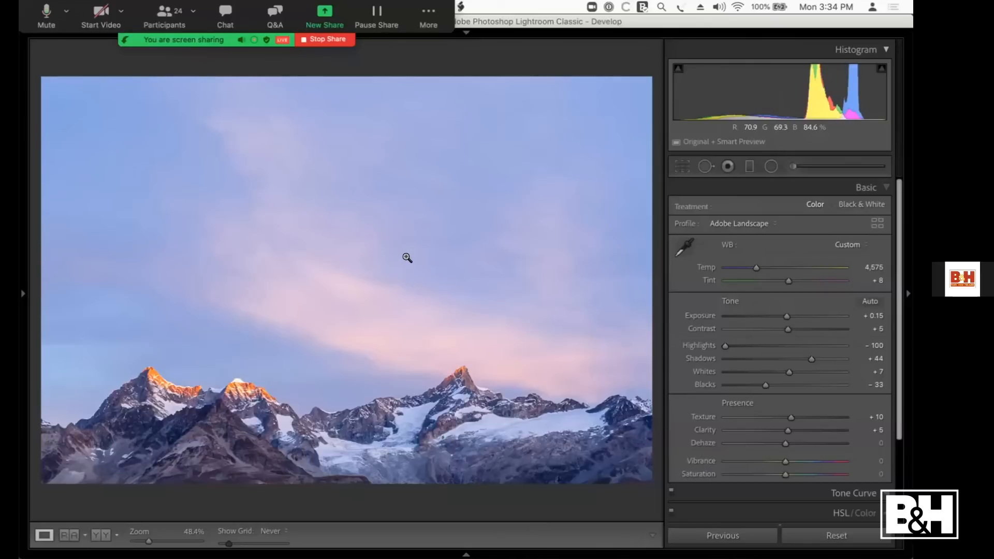
Step: Add a horizontal graduated filter over the sky and shift its gradient up so it is centered on the mountain peaks
click(749, 166)
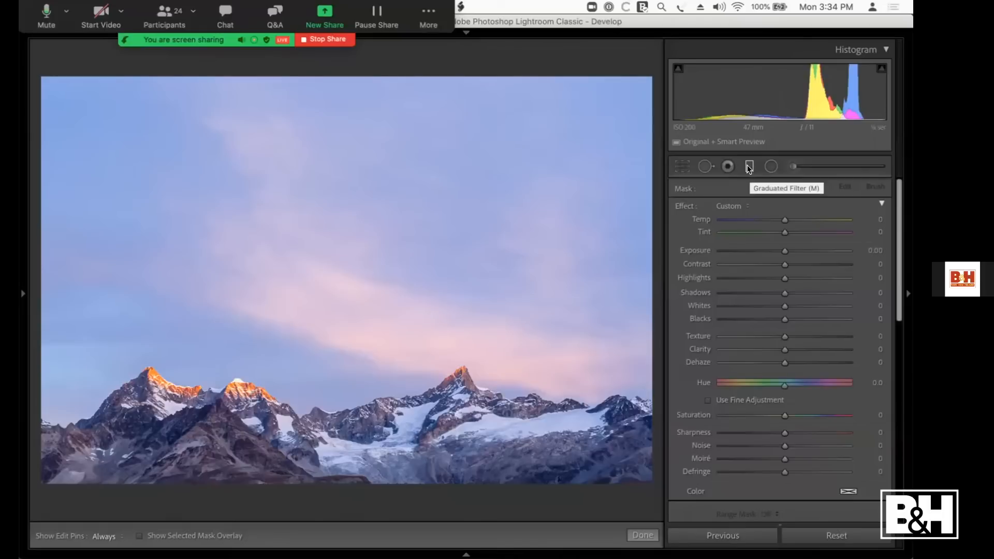
click(749, 166)
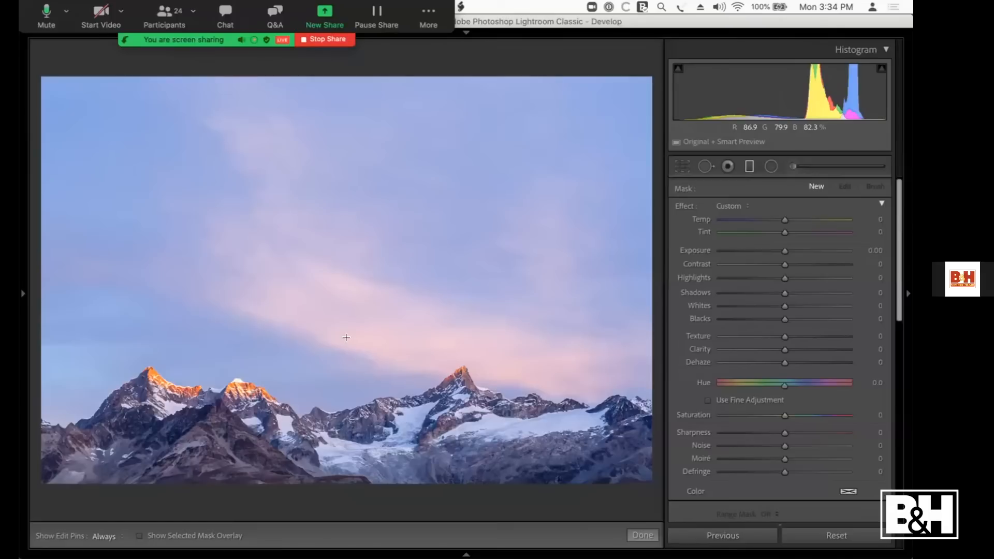
drag(346, 338, 346, 428)
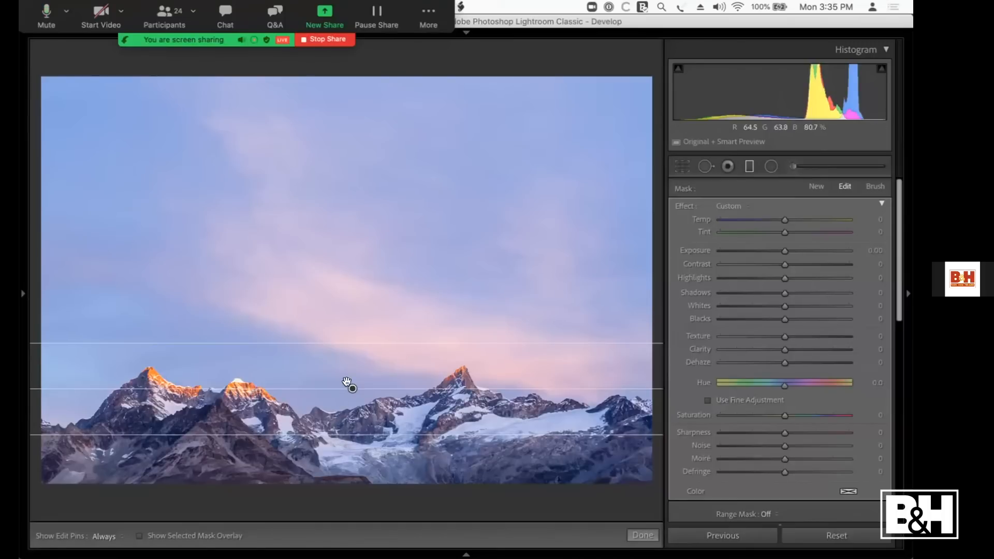
drag(347, 384, 342, 362)
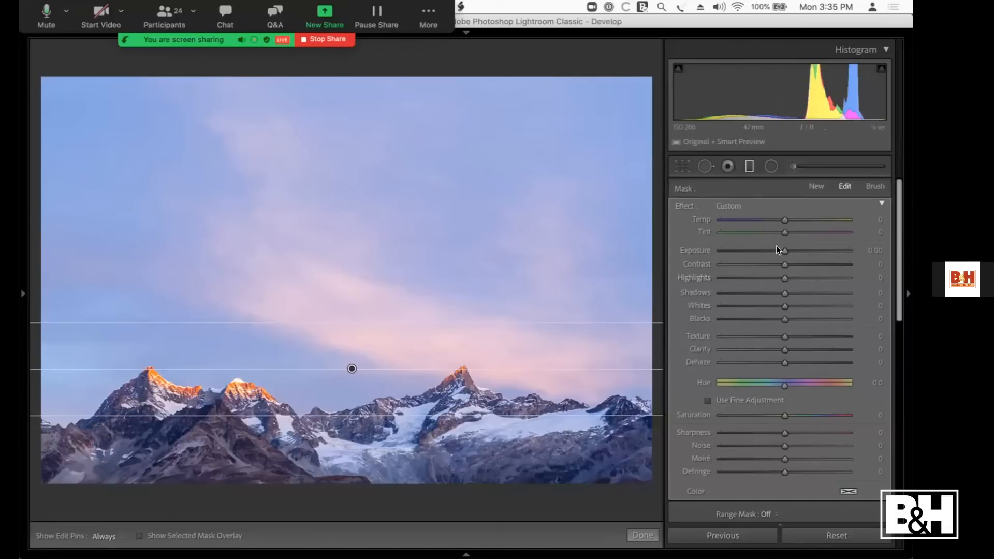
Step: Darken the sky with the graduated filter's Exposure at -0.75, then widen the gradient and move it slightly down over the peaks
drag(781, 250, 717, 240)
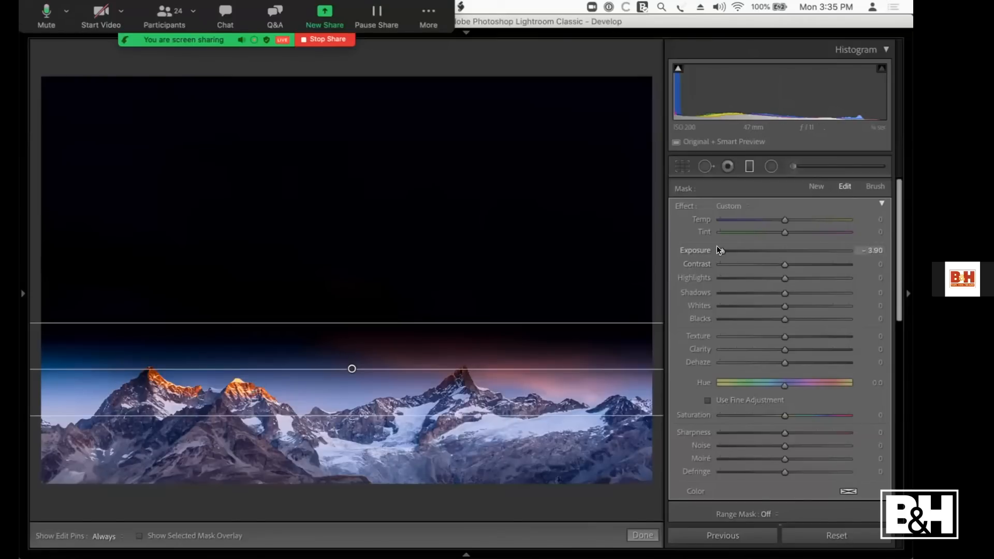
drag(730, 251, 767, 256)
drag(361, 415, 360, 436)
drag(348, 369, 349, 381)
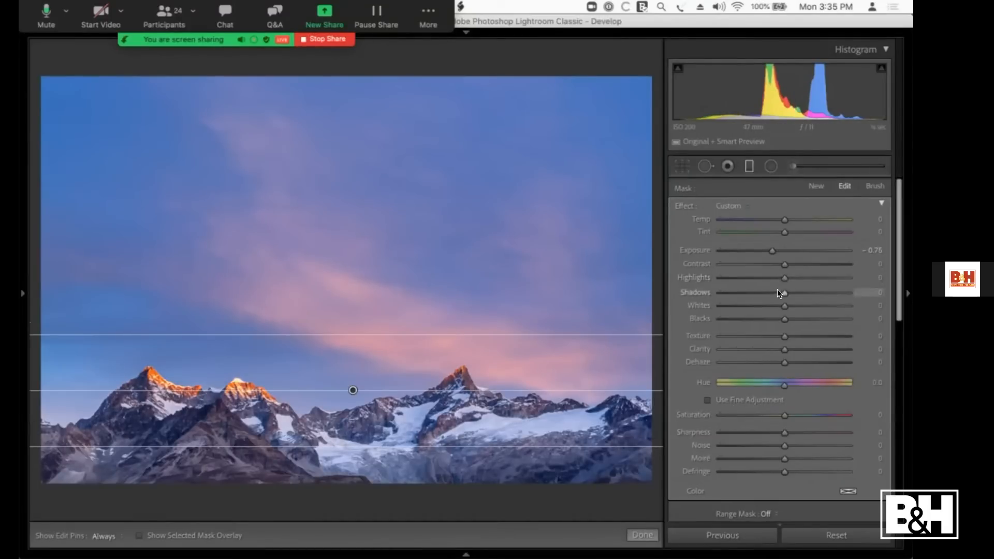
Step: Set the filter's Contrast 18, Highlights -10, Whites 9, Dehaze 6, Saturation 16 and Exposure -0.54, and switch the filter off for comparison
drag(781, 305, 796, 265)
drag(784, 364, 782, 363)
drag(777, 413, 791, 411)
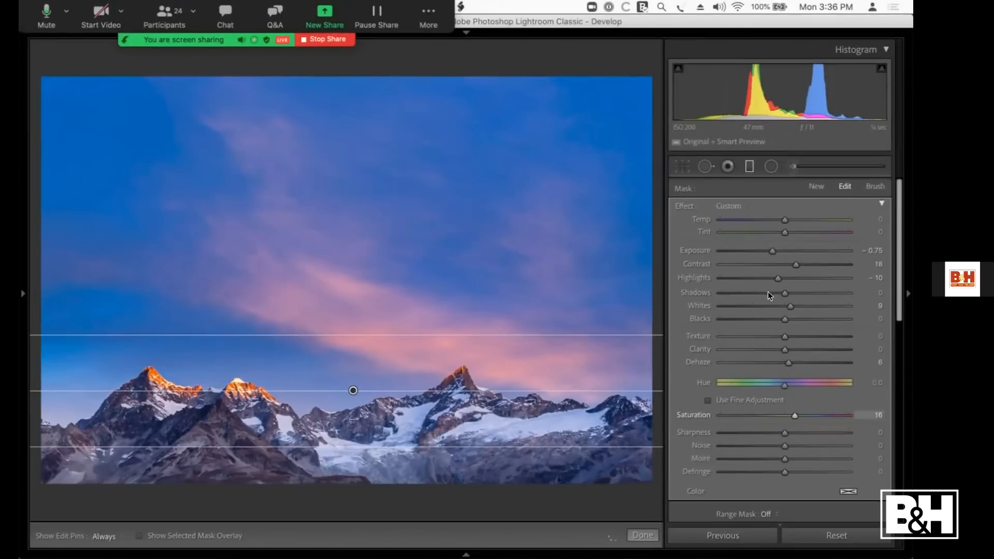
drag(770, 252, 772, 252)
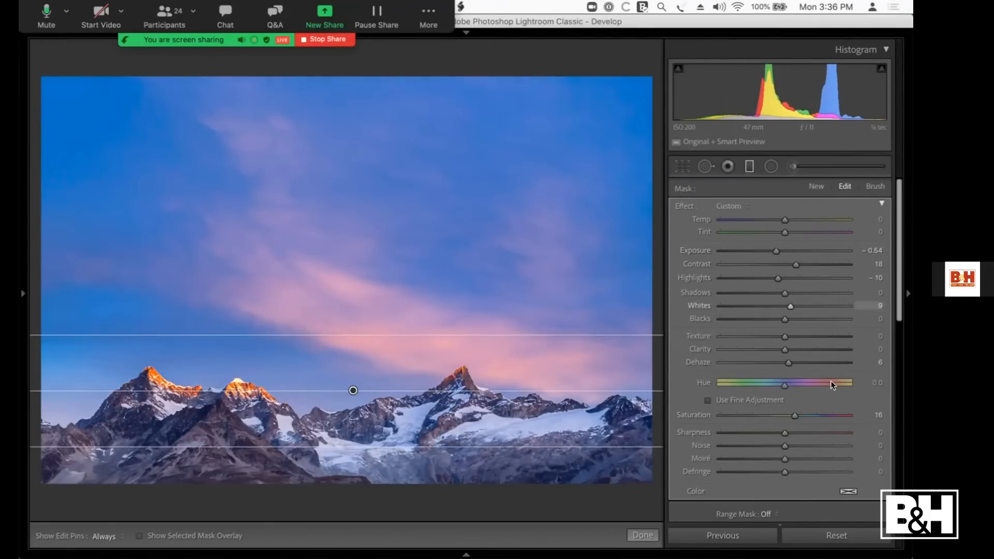
scroll(742, 466, down, 2)
click(673, 494)
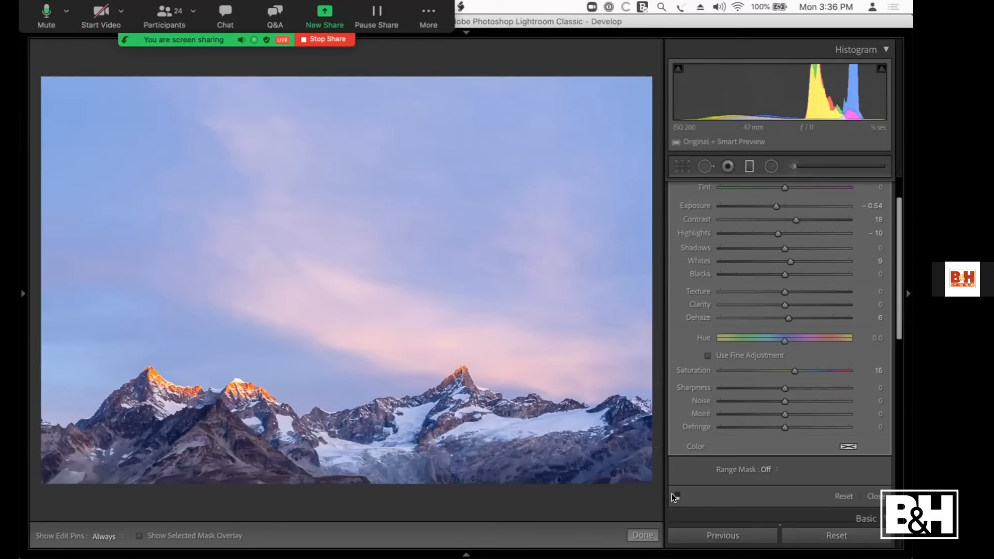
Step: Switch the mountain sky's graduated filter back on, set its Exposure to -0.38 and close the filter
click(673, 496)
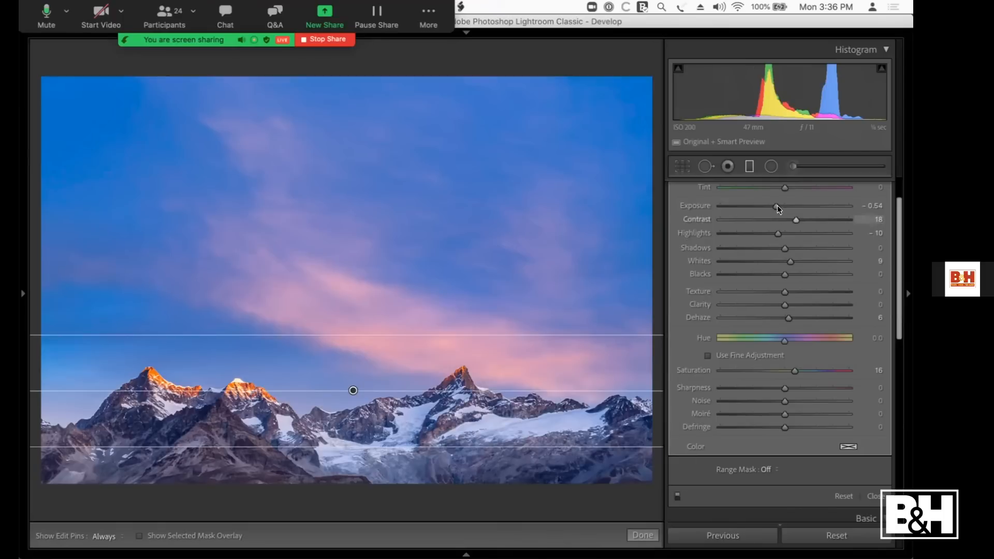
drag(775, 206, 778, 206)
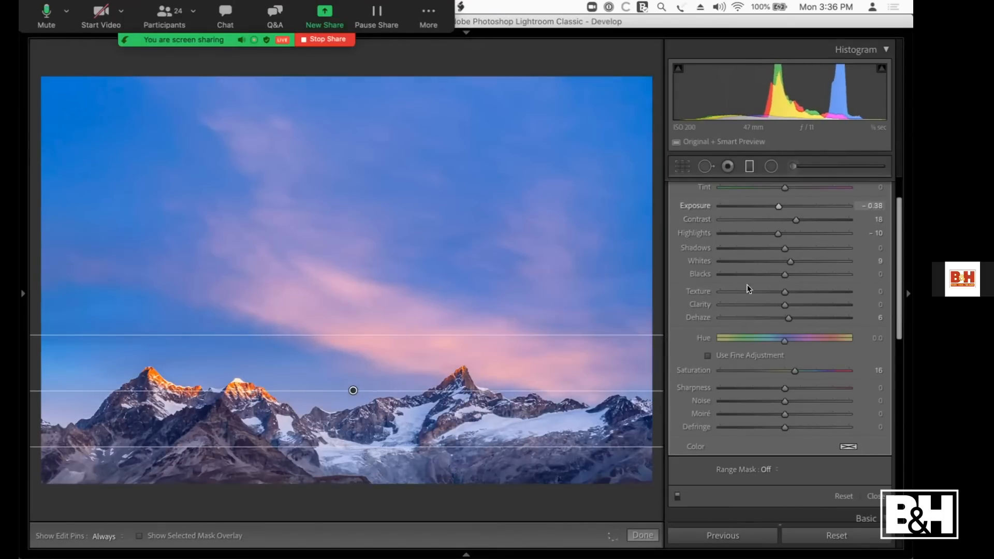
click(874, 496)
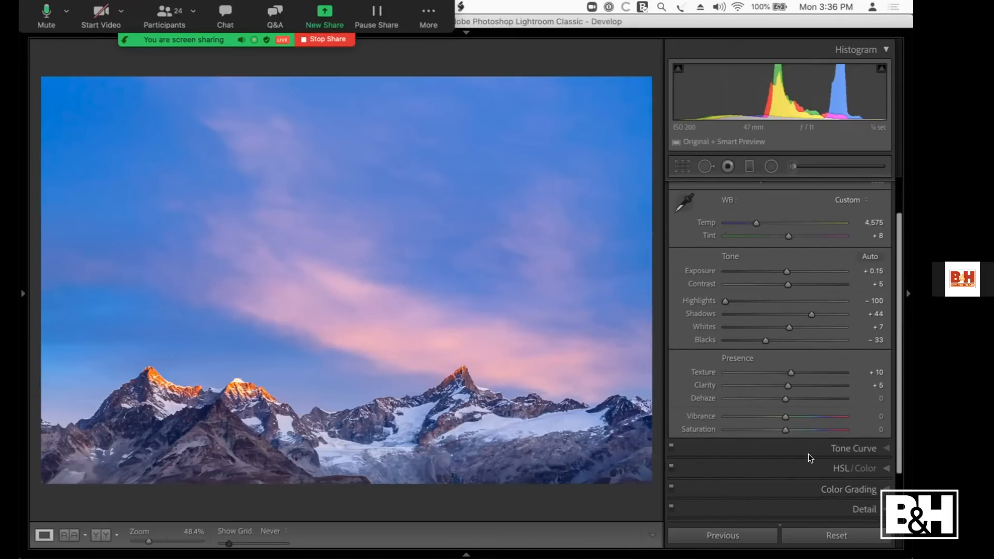
Step: Go to the barn and autumn trees photo and add a graduated filter fading from the mountains' base to the treetops
key(Right)
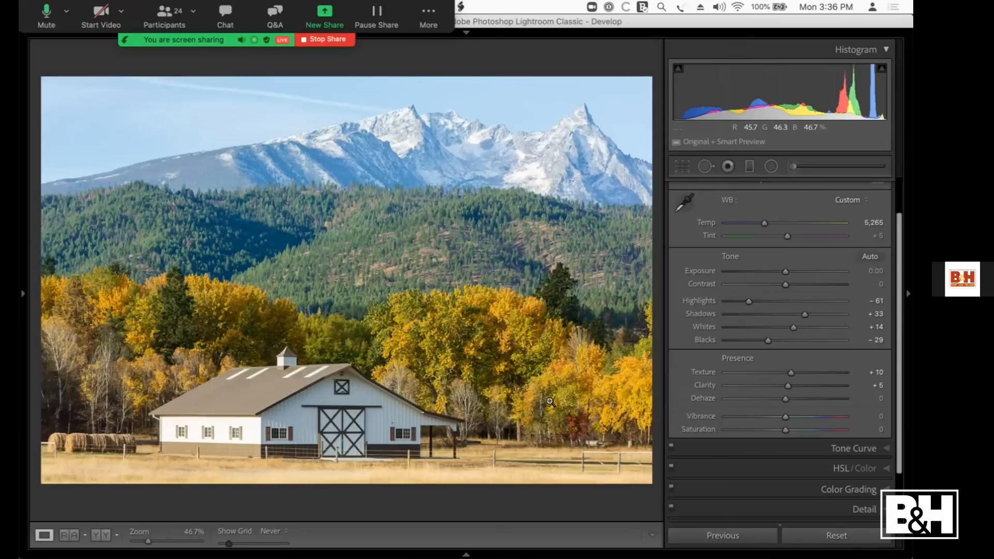
click(745, 164)
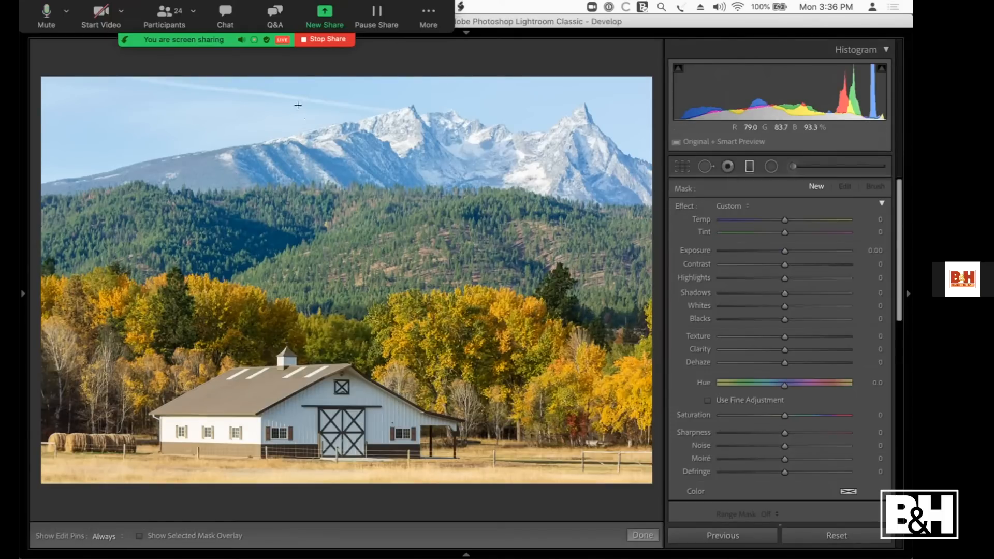
drag(321, 182, 287, 330)
Step: Set the filter's Exposure -0.63, Temp -6, Dehaze 11 and Contrast 15, and lower the gradient's upper edge slightly
drag(780, 250, 769, 250)
drag(780, 217, 778, 217)
drag(782, 363, 787, 362)
drag(781, 264, 794, 265)
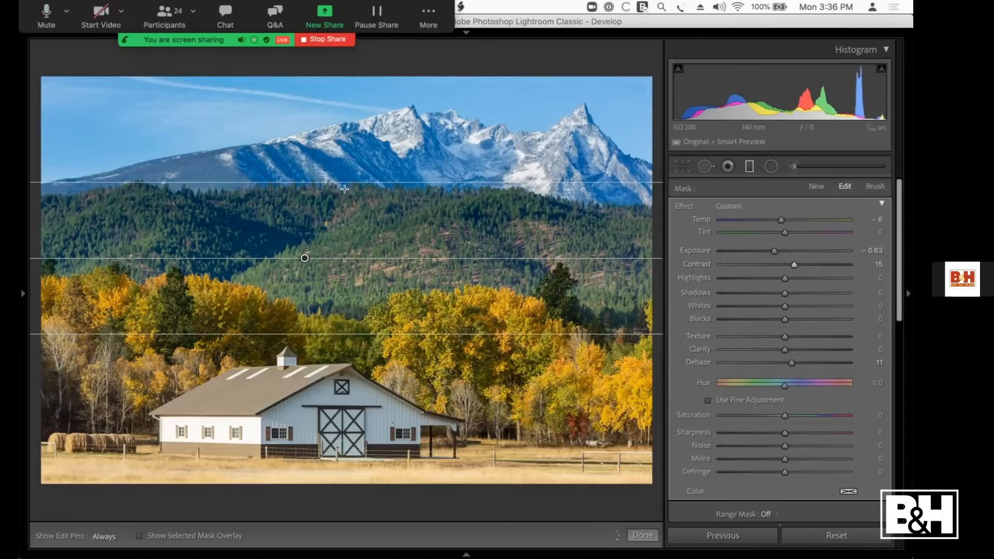
drag(341, 182, 345, 196)
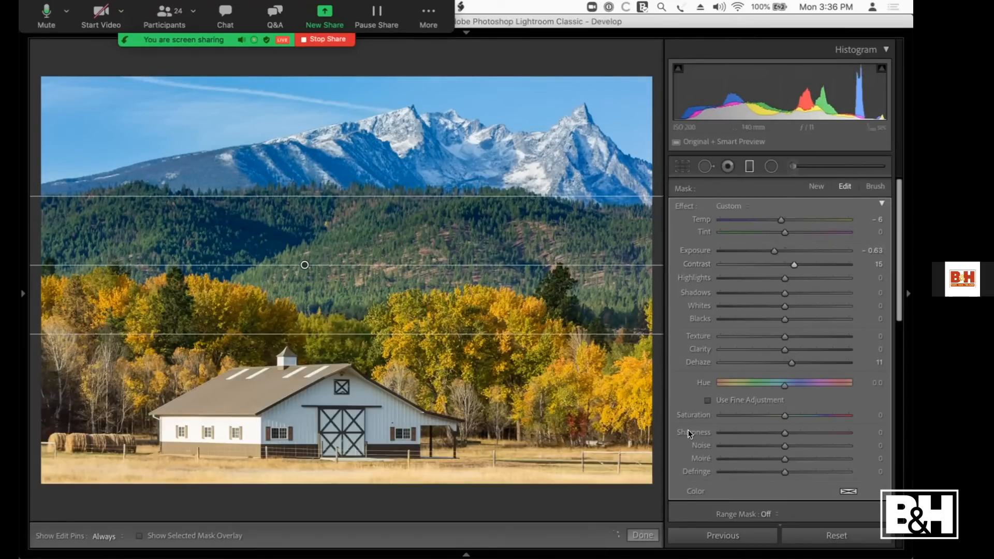
Step: Compare the barn photo with the filter off and on, reduce the filter's Dehaze to 9 and close the filter
scroll(730, 492, down, 5)
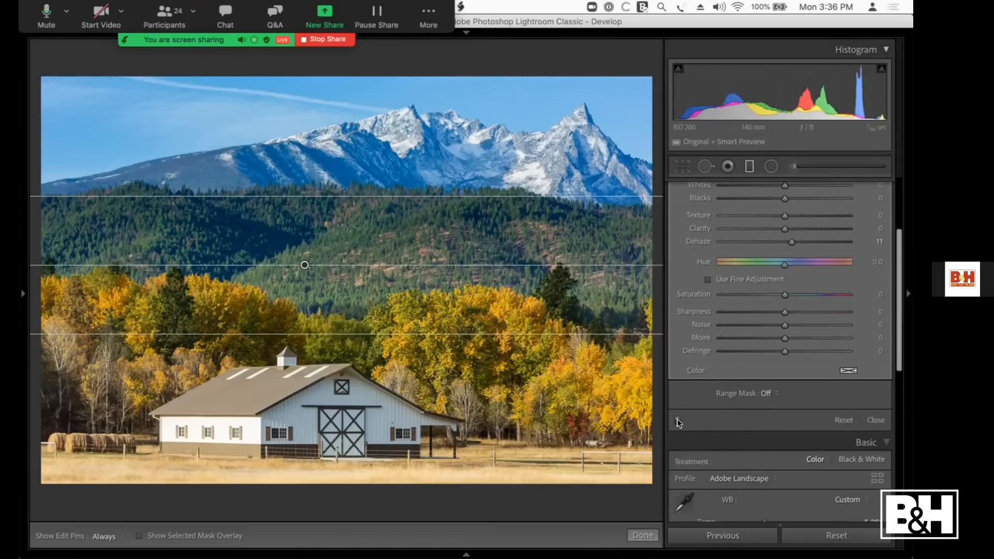
click(676, 419)
click(676, 418)
scroll(788, 253, up, 1)
drag(788, 251, 787, 252)
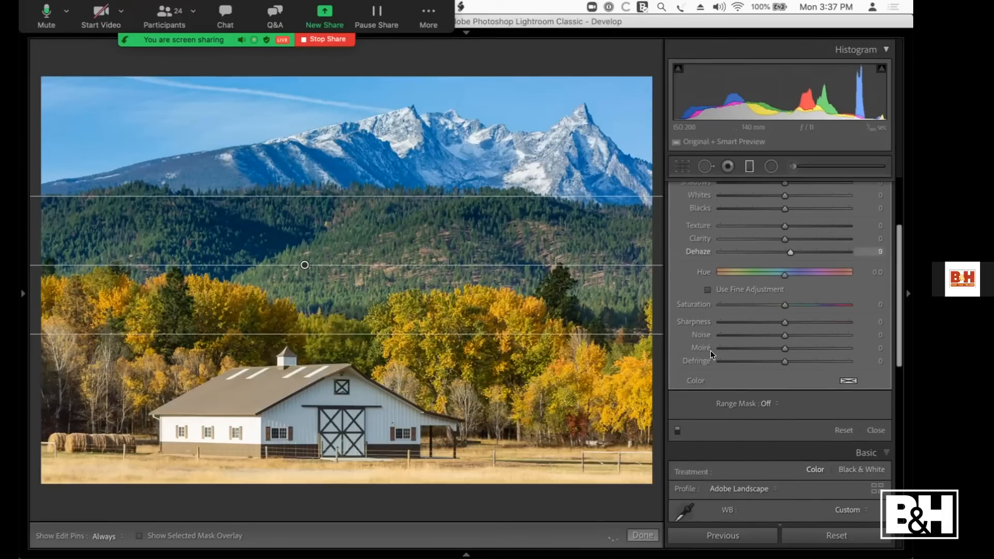
click(869, 428)
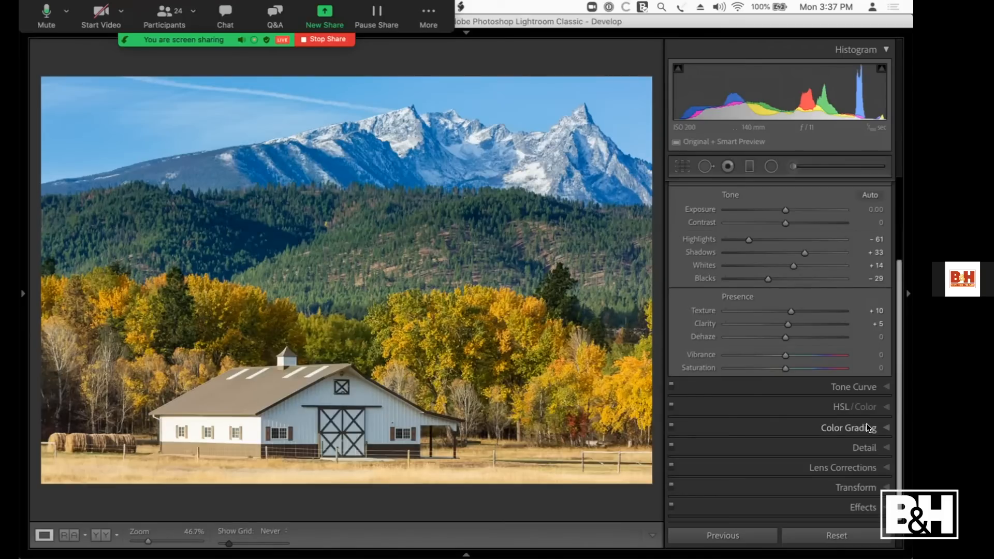
Step: Open the lake reflection photo for developing and add a horizontal graduated filter, moved up slightly to sit on the far shoreline
key(g)
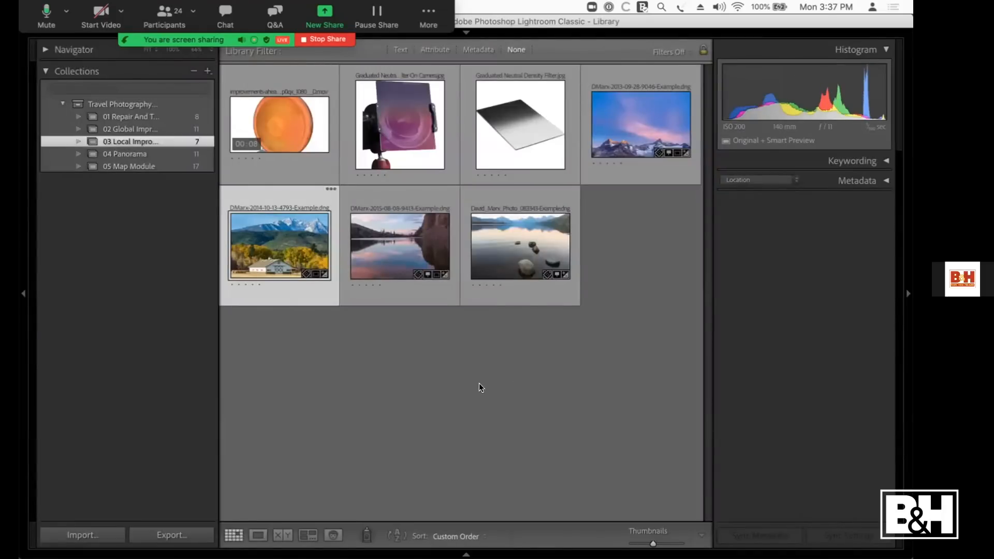
click(402, 220)
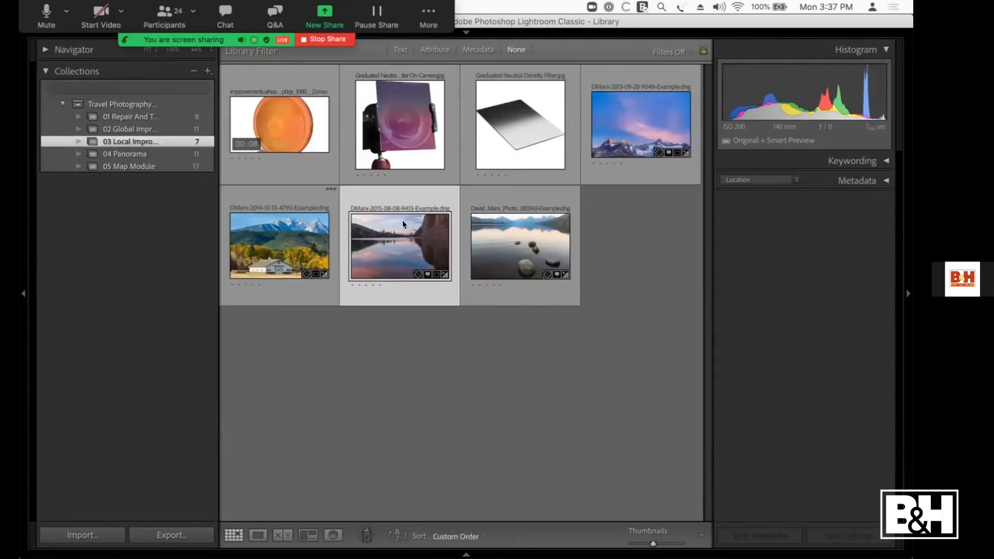
key(d)
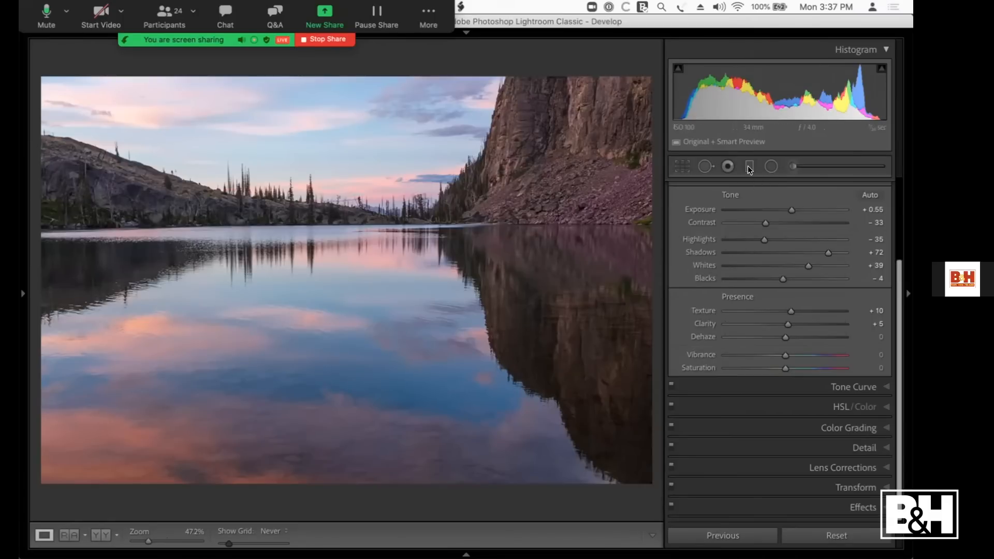
key(m)
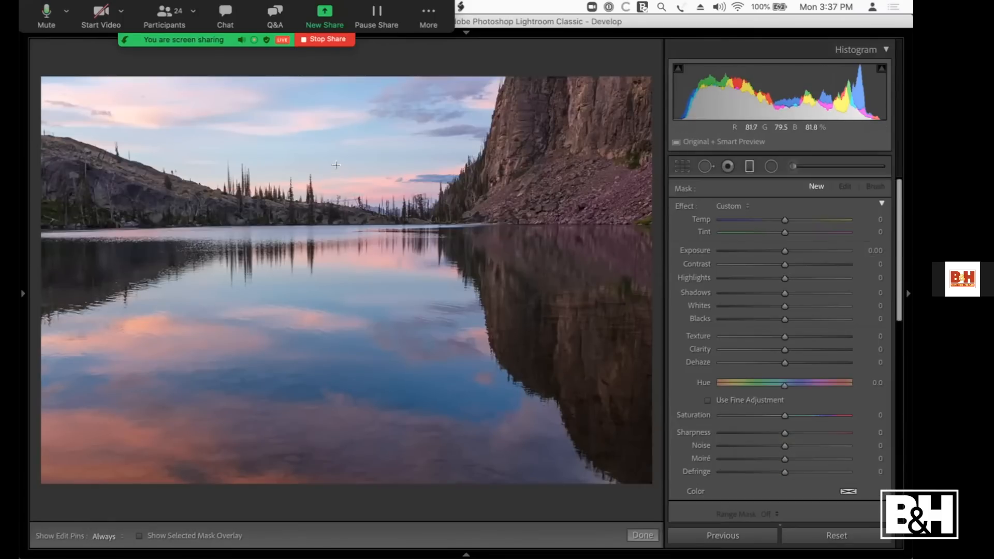
drag(342, 219, 346, 270)
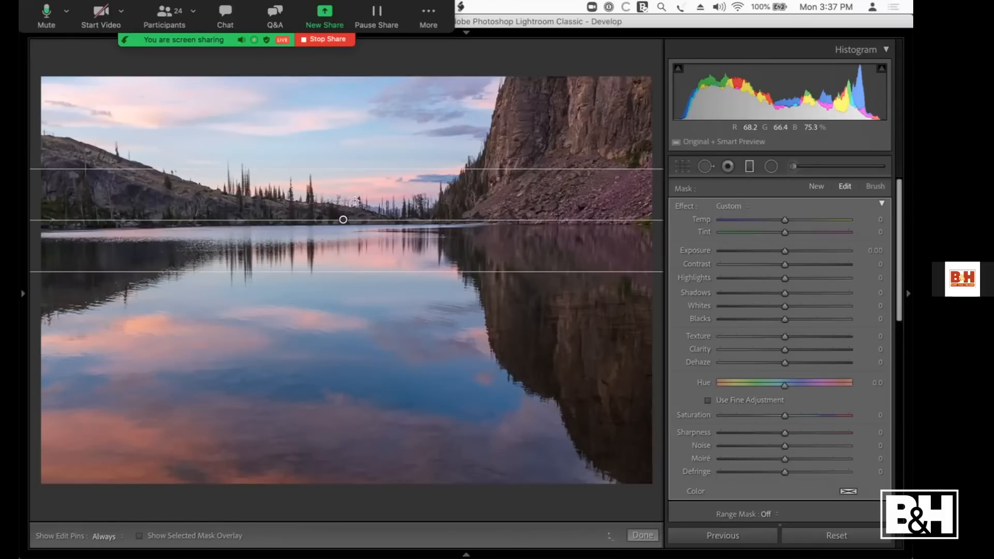
drag(343, 219, 344, 209)
Step: Nudge the lake photo's gradient slightly up and set the filter's Exposure to -1.25 and Dehaze to 7
drag(778, 250, 728, 255)
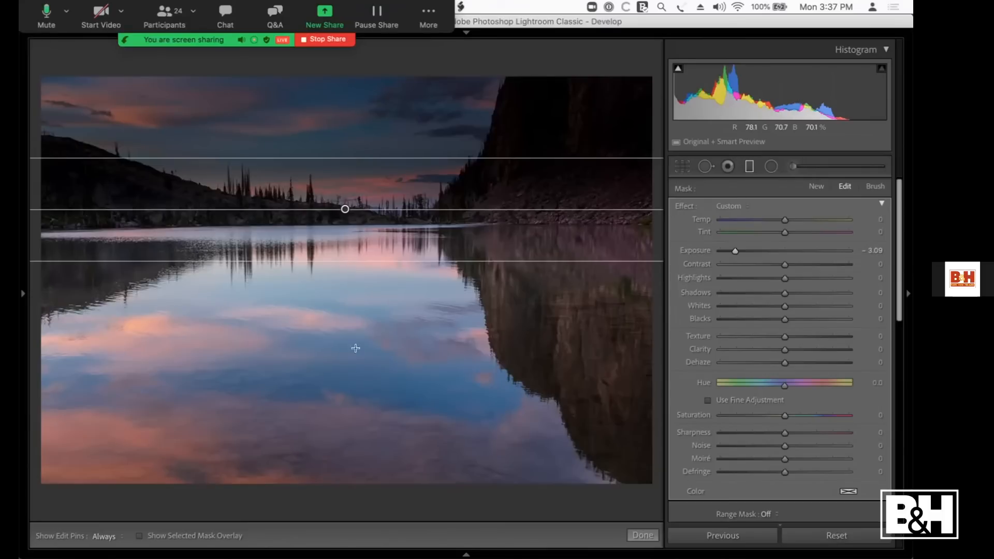
drag(340, 201, 344, 198)
drag(738, 247, 761, 250)
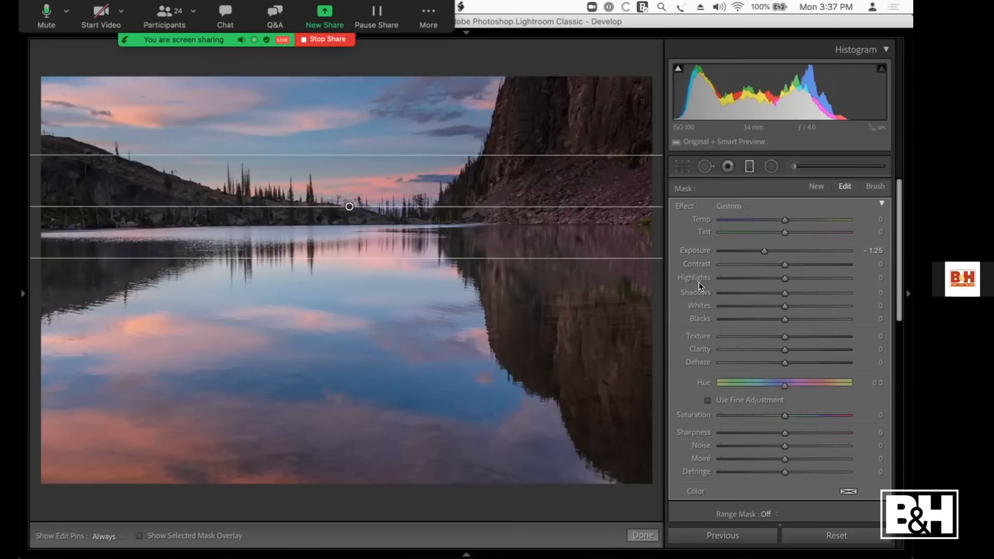
scroll(766, 362, down, 3)
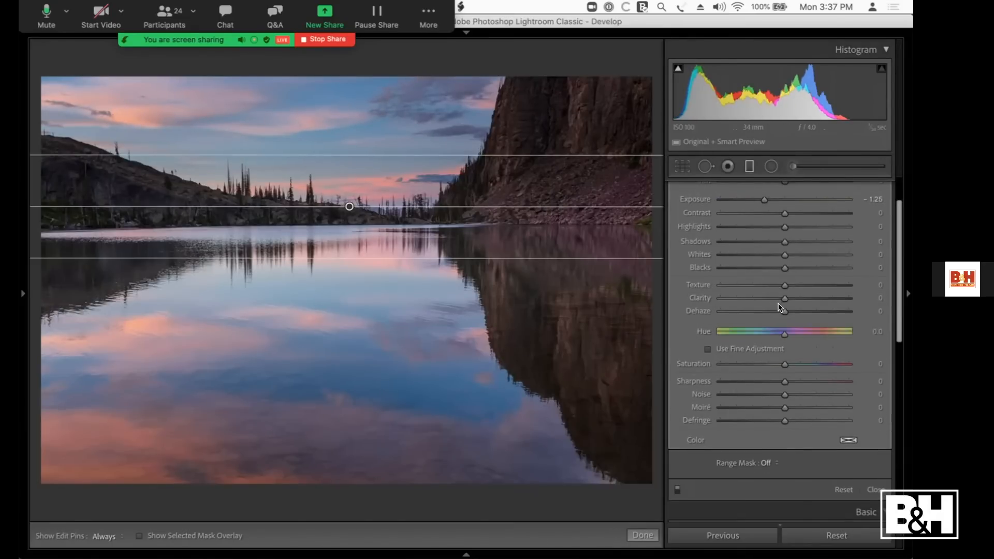
drag(782, 309, 787, 310)
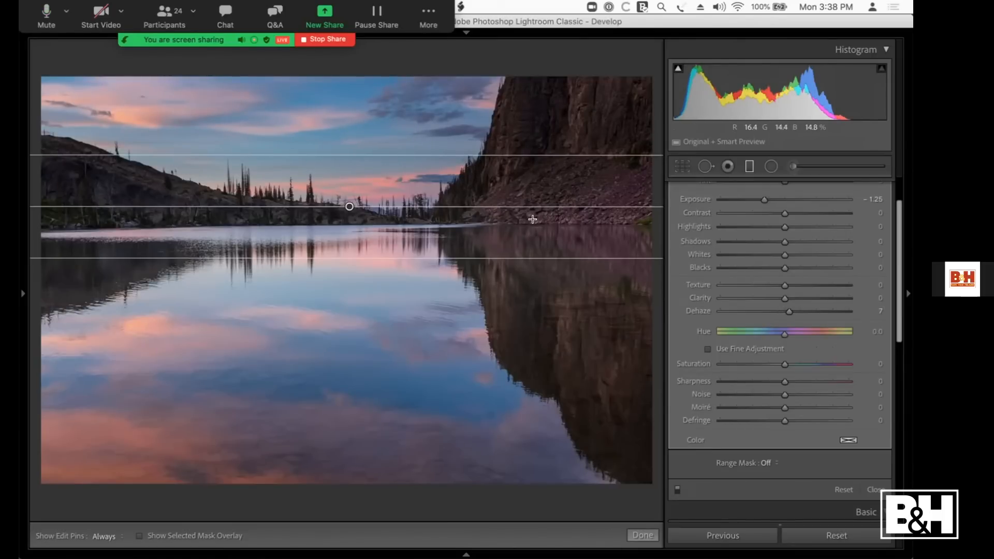
Step: Give the filter a Color range mask and sample five areas across the sky's clouds and blue
click(769, 460)
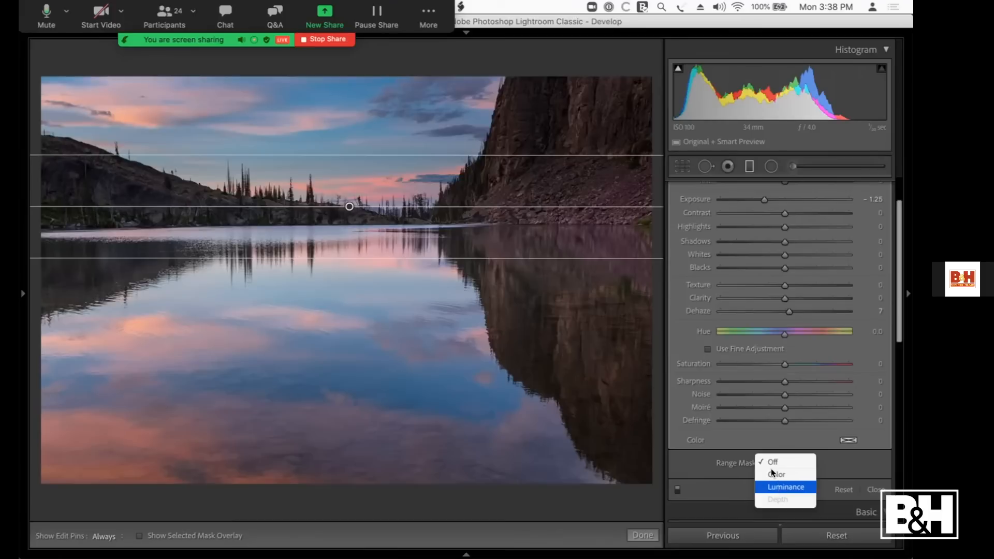
click(776, 470)
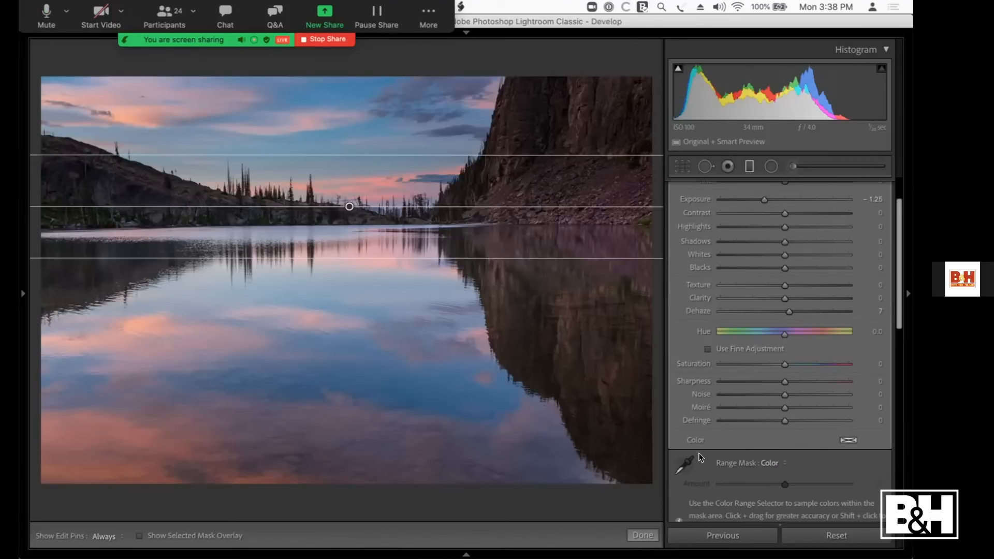
click(685, 465)
drag(98, 88, 139, 140)
drag(164, 95, 197, 163)
drag(257, 93, 310, 172)
mouse_move(356, 95)
mouse_down()
mouse_move(384, 142)
mouse_move(433, 187)
mouse_up()
drag(429, 94, 449, 136)
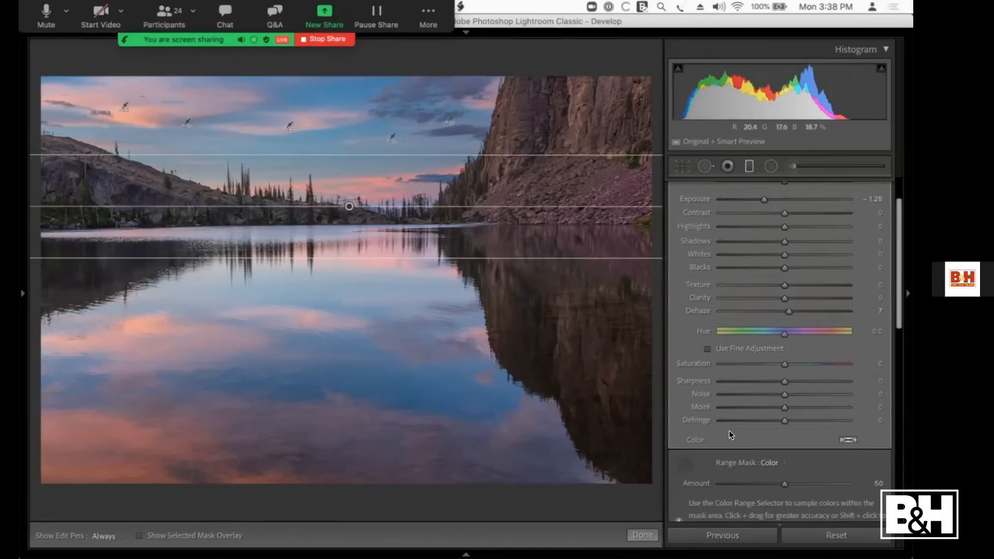
Step: Reduce the range mask's Amount to 13 while previewing the mask, so the cliffs and hillside are excluded
key(alt)
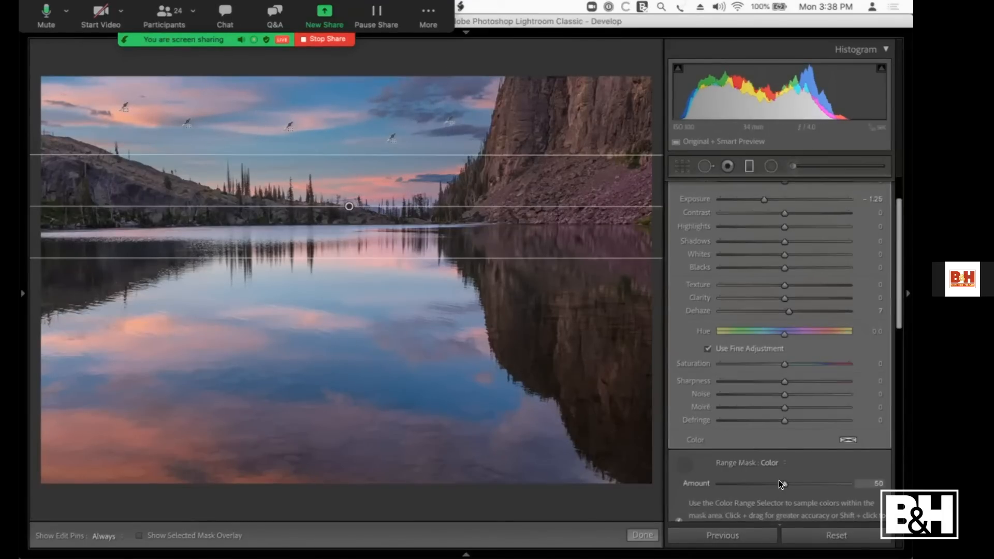
alt+click(780, 482)
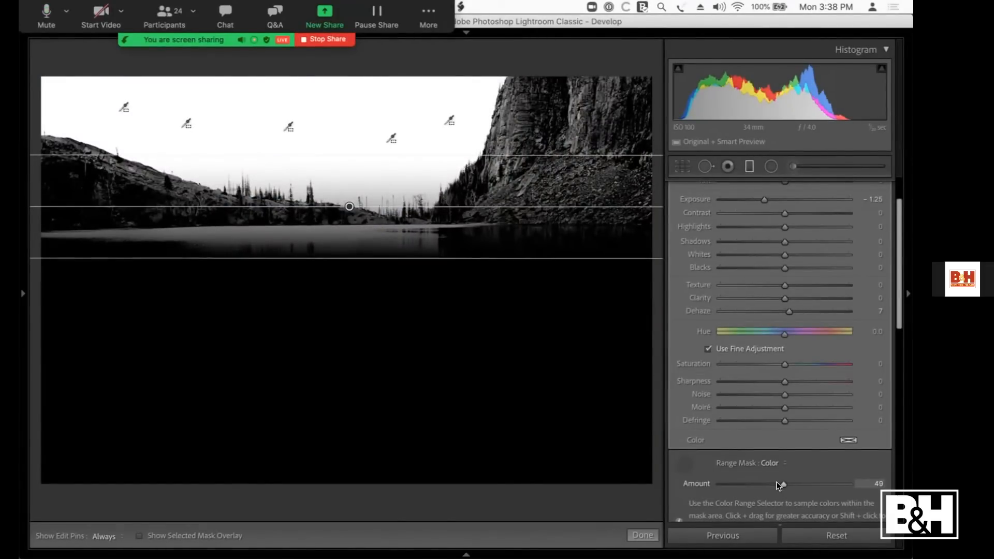
drag(778, 481, 731, 479)
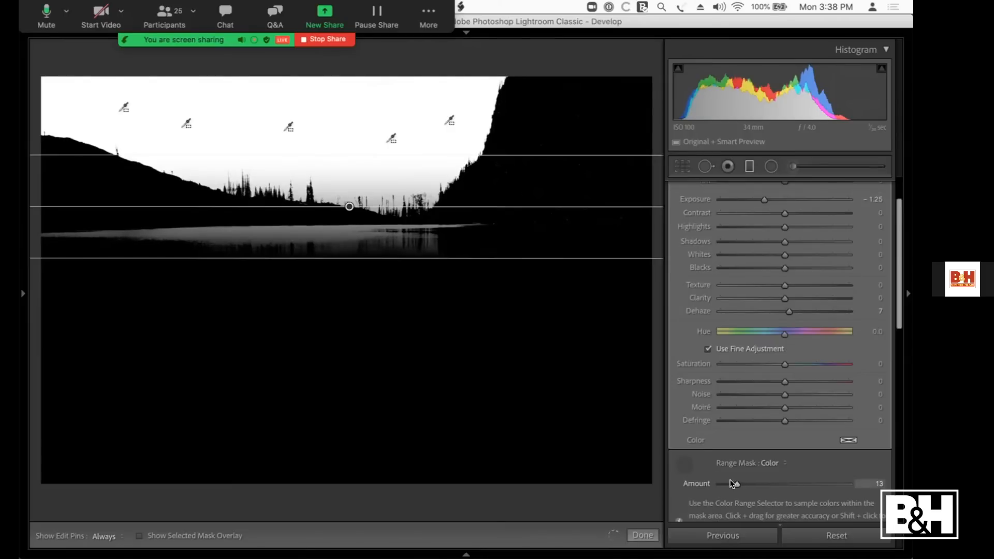
click(683, 458)
Step: Refine the masked sky filter with Exposure -1.07, Contrast 10 and Dehaze 13
scroll(740, 383, down, 3)
scroll(741, 381, up, 1)
scroll(792, 192, up, 2)
mouse_move(786, 207)
mouse_down()
mouse_move(748, 204)
mouse_move(797, 211)
mouse_move(762, 210)
mouse_move(786, 214)
mouse_up()
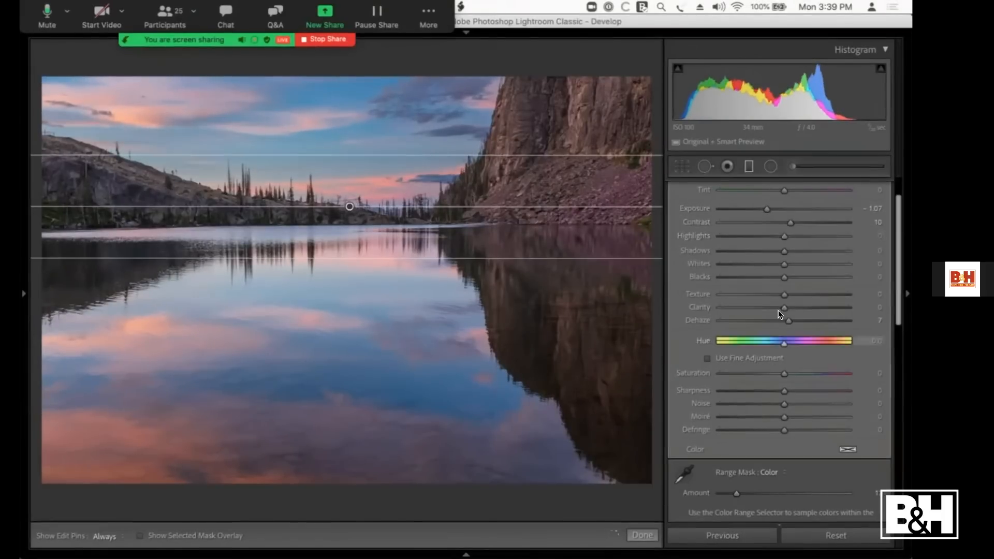
drag(787, 321, 792, 321)
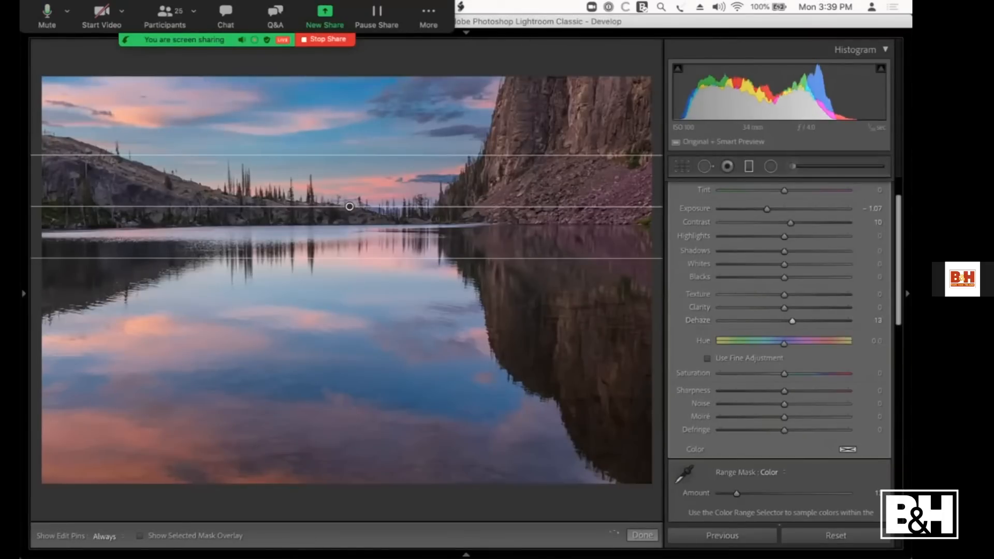
Step: Compare the lake photo with the graduated filter off and on, and close the filter
scroll(689, 455, down, 5)
click(673, 439)
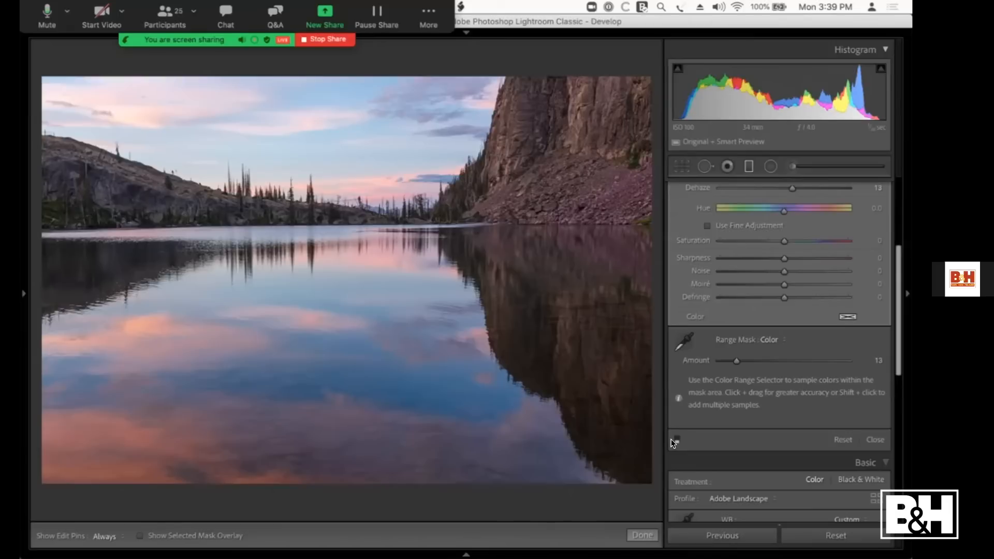
click(673, 439)
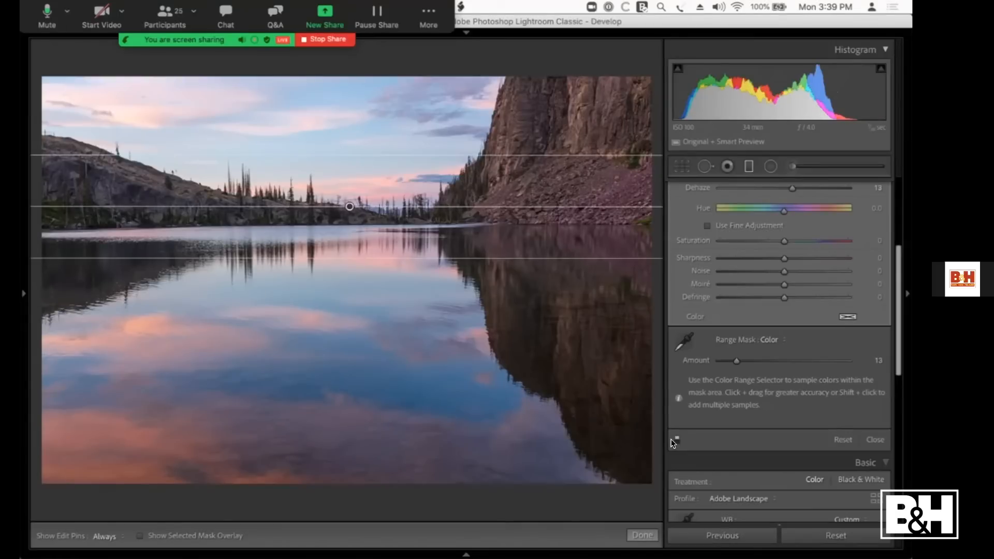
click(874, 439)
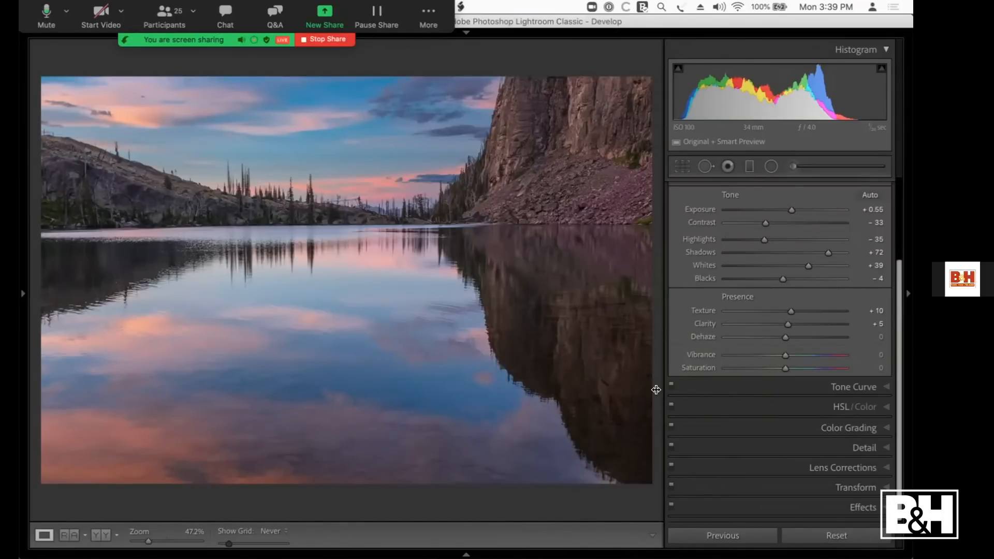
Step: Return to the Library grid, bring back the hidden panels and show the lake photo's keywords
key(g)
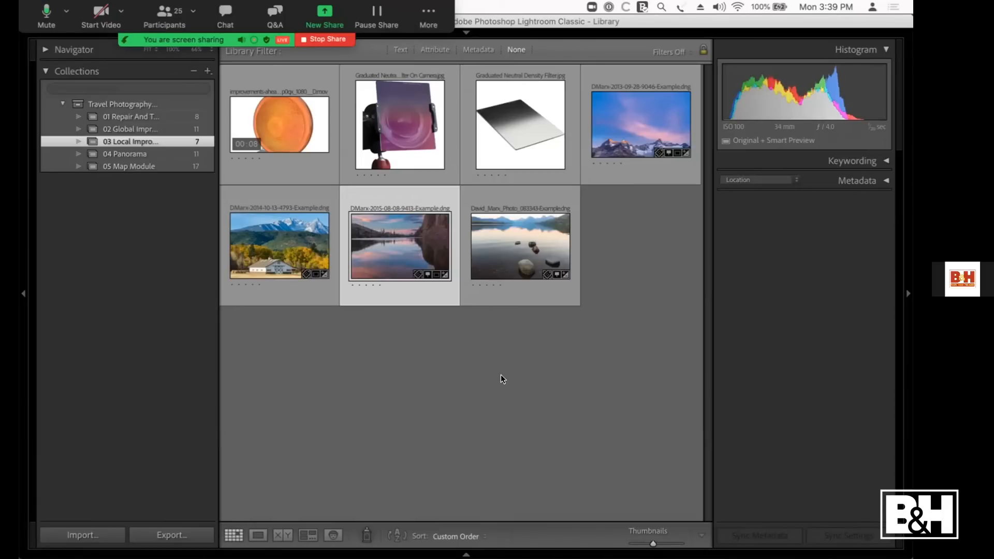
key(shift+Tab)
key(shift+Tab)
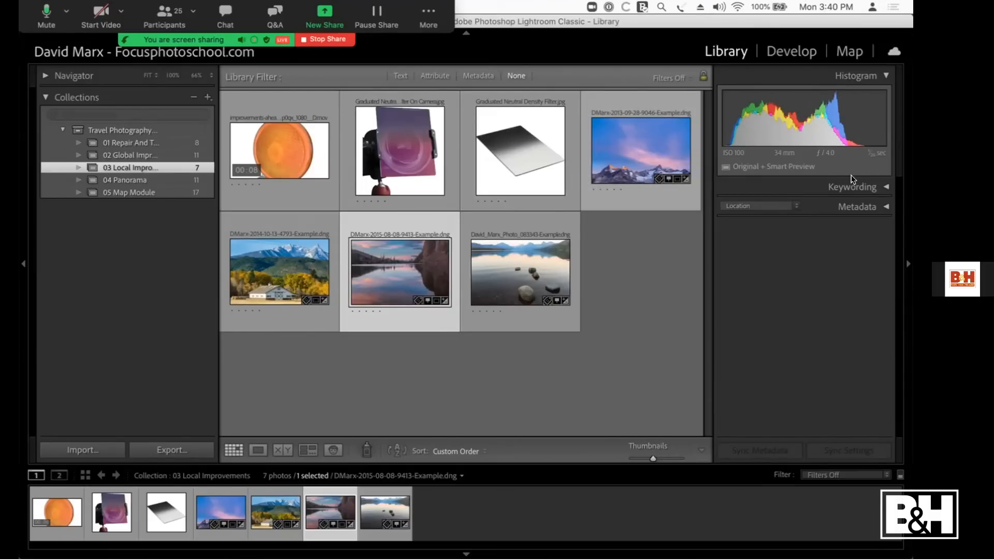
click(847, 184)
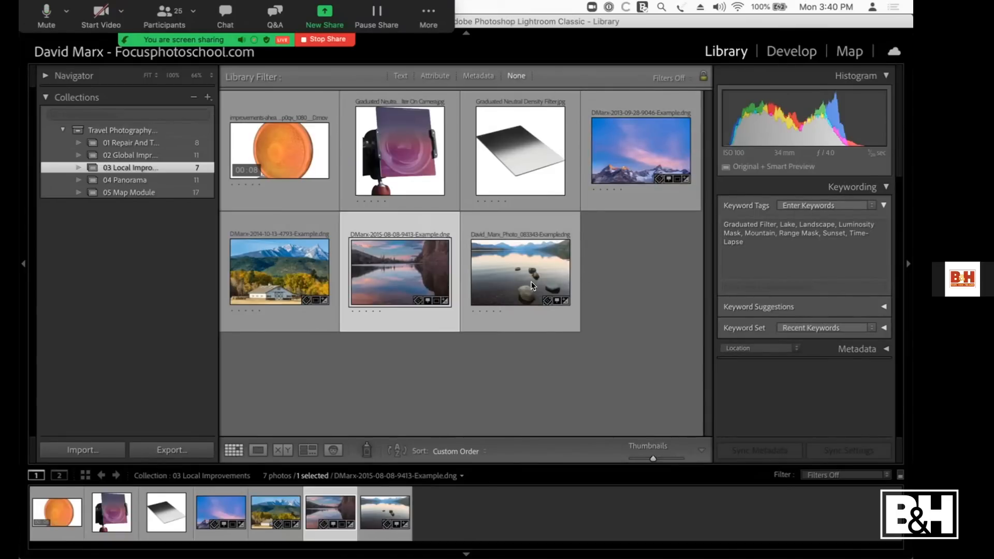
Step: Switch to Develop and back to the Library, and open the 05 Map Module collection
click(787, 54)
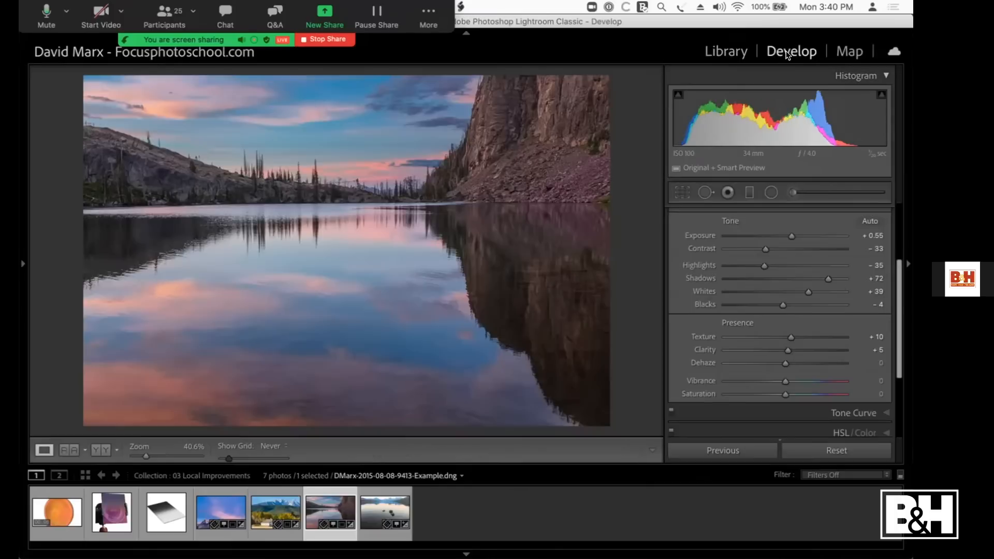
click(727, 52)
click(135, 192)
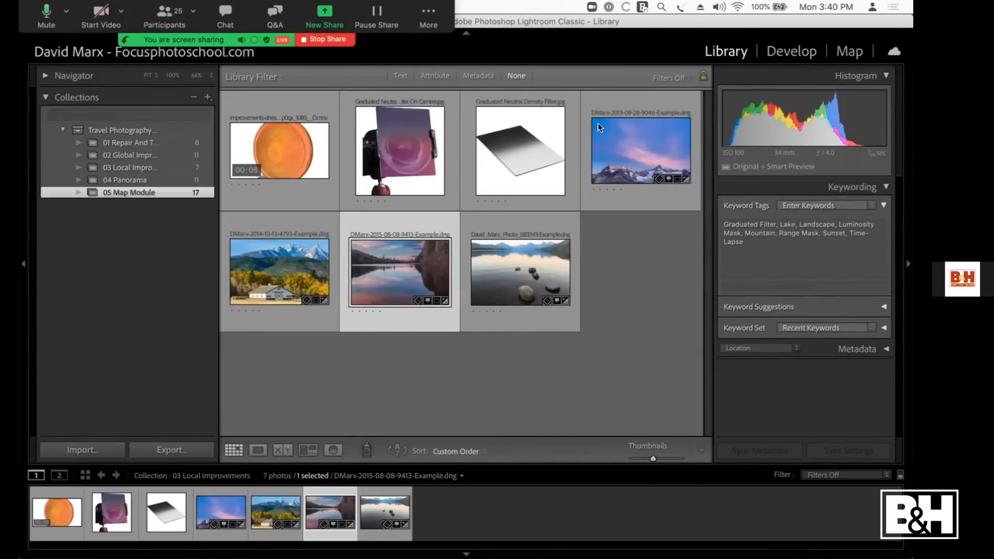
Step: Open the Map module, view the geyser photo enlarged in the Library with the left panels hidden, and return to the map
click(847, 52)
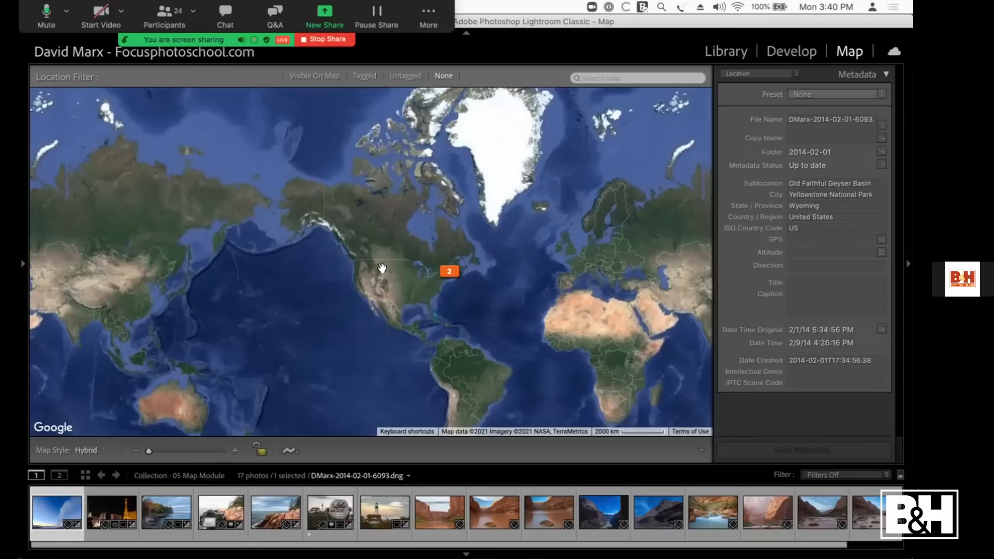
double_click(51, 506)
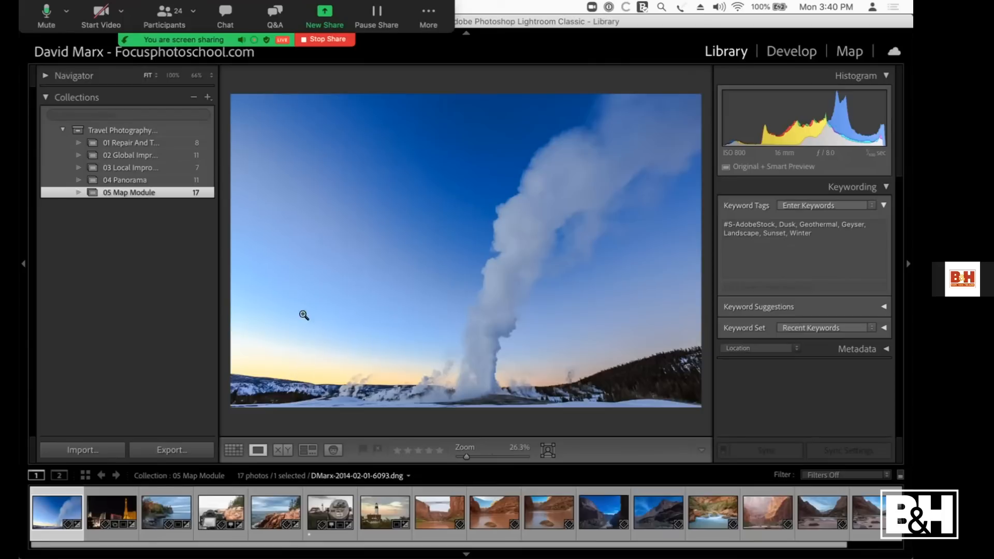
click(23, 263)
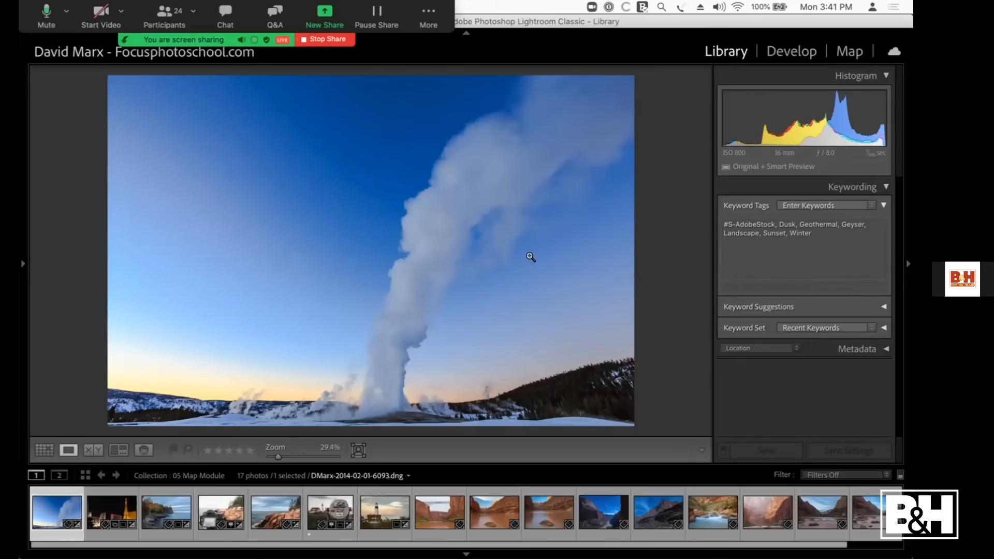
click(841, 50)
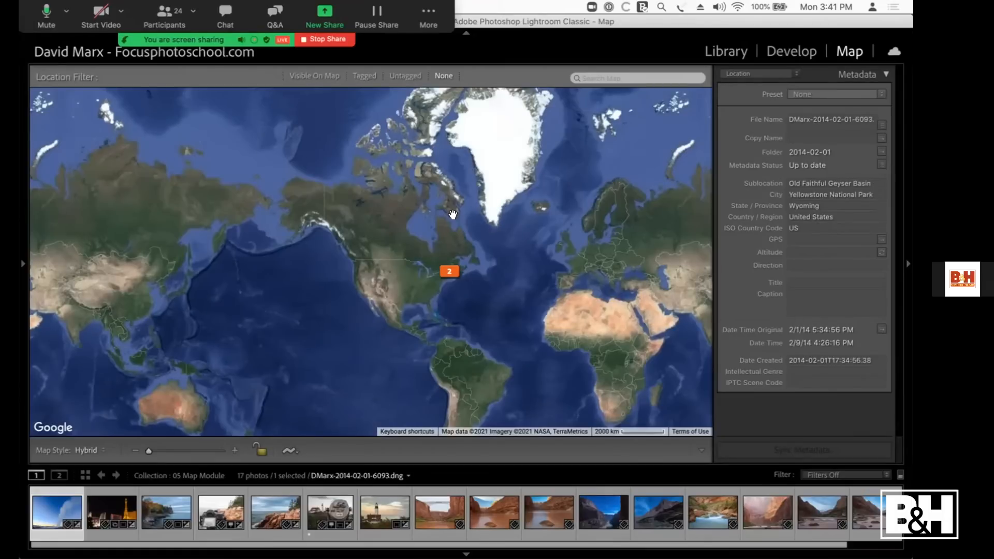
Step: Search the map for "old faithful", place the geyser photo on the Old Faithful marker and show its full GPS coordinates
click(604, 78)
text(old faithful)
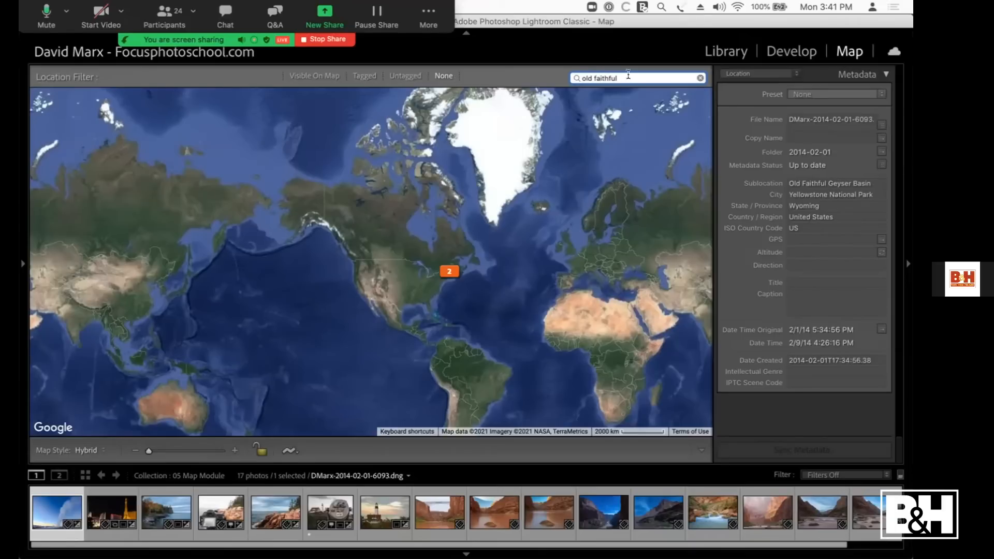
key(Return)
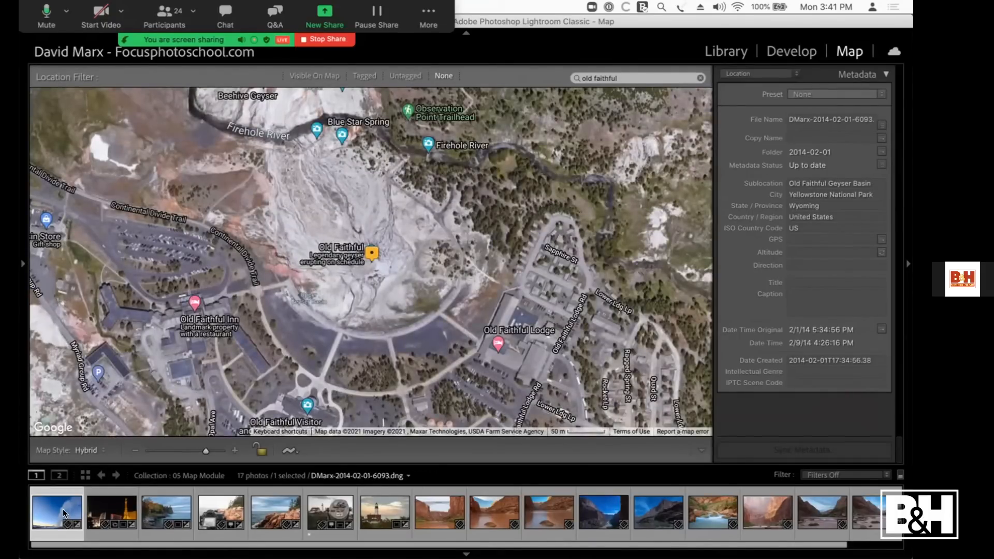
mouse_move(65, 504)
mouse_down()
mouse_move(146, 357)
mouse_move(373, 254)
mouse_up()
click(807, 243)
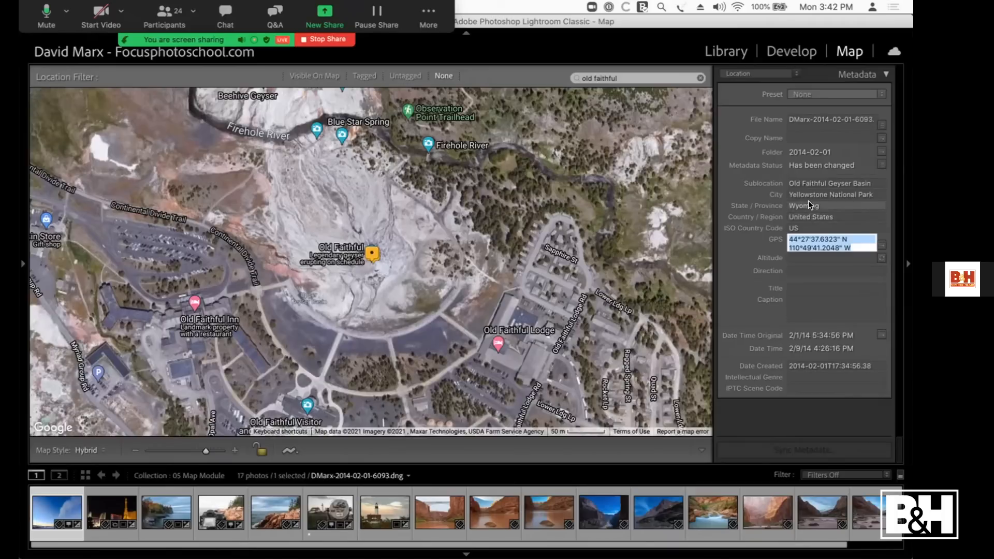
Step: Select the Las Vegas night photo, view it in the Library grid, and return to the map
click(106, 514)
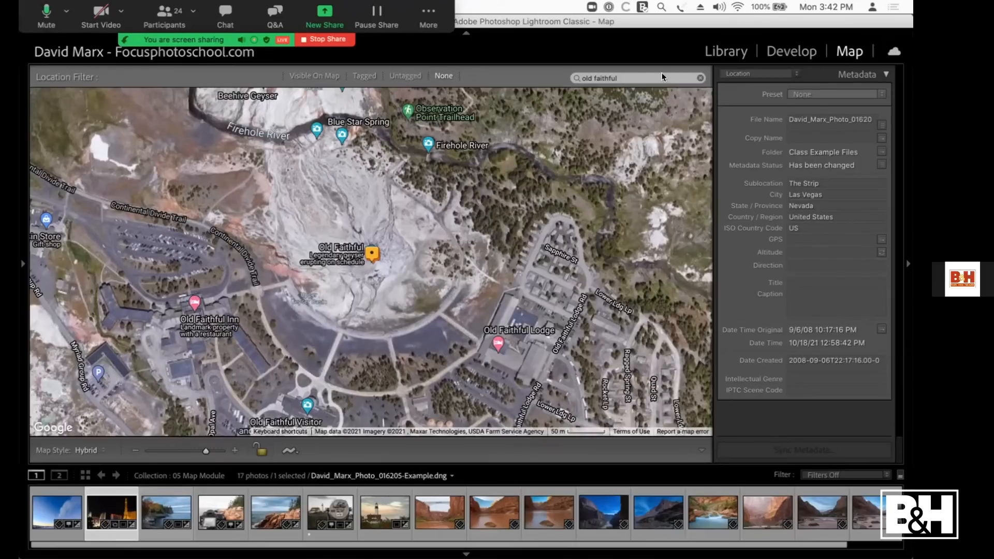
double_click(113, 511)
key(g)
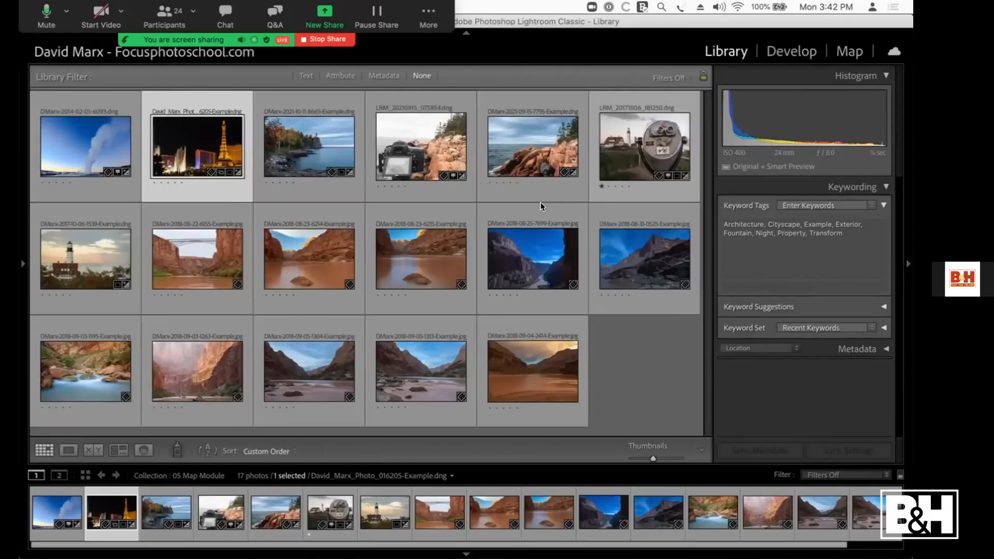
click(843, 52)
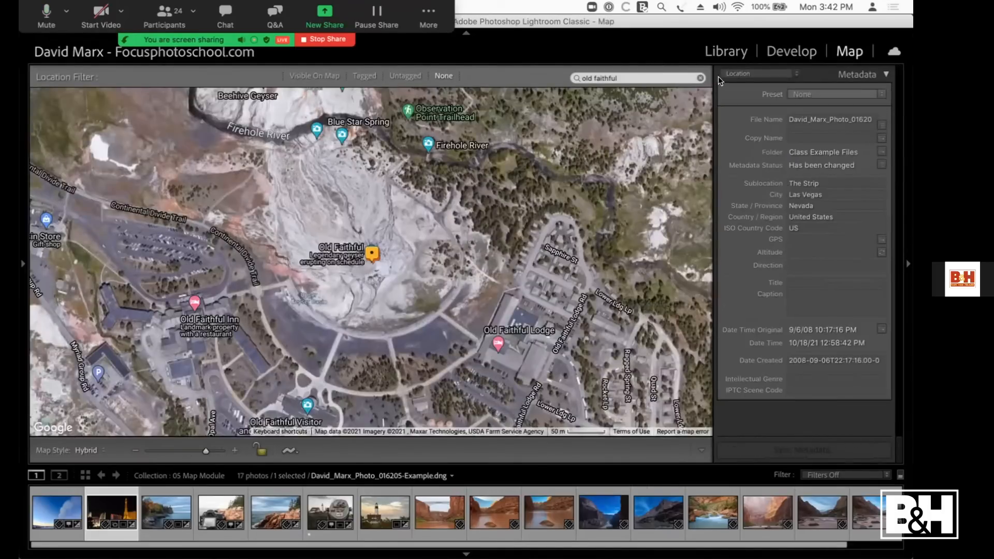
Step: Search the map for "las vegas strip", place the night photo at the Bellagio Fountain and show its full GPS coordinates
click(691, 77)
click(700, 77)
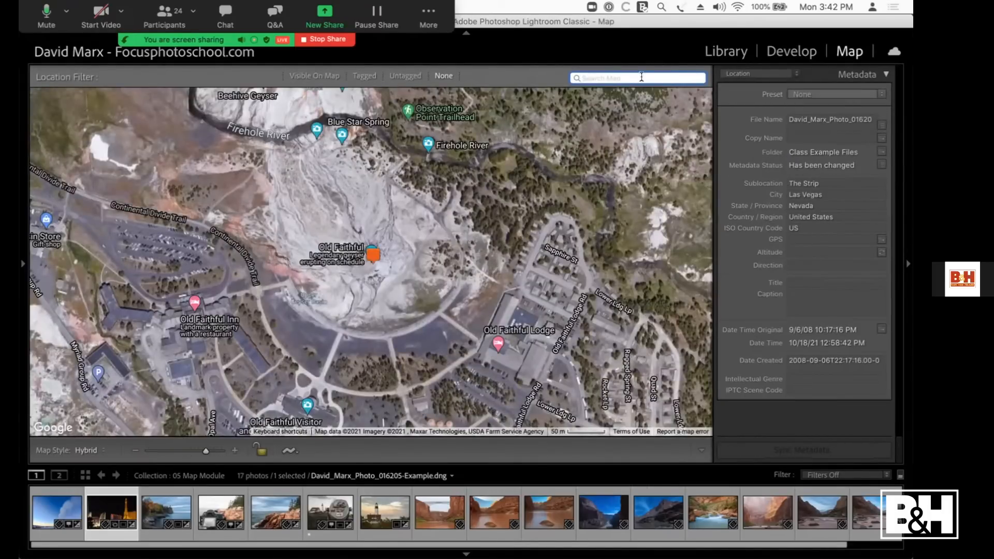
text(las vegas strip)
key(Return)
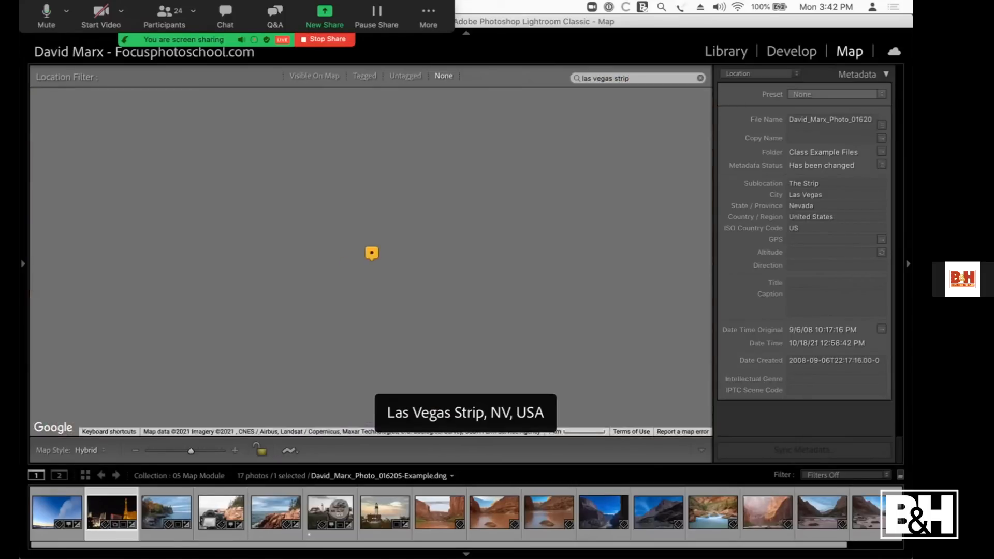
scroll(346, 373, up, 2)
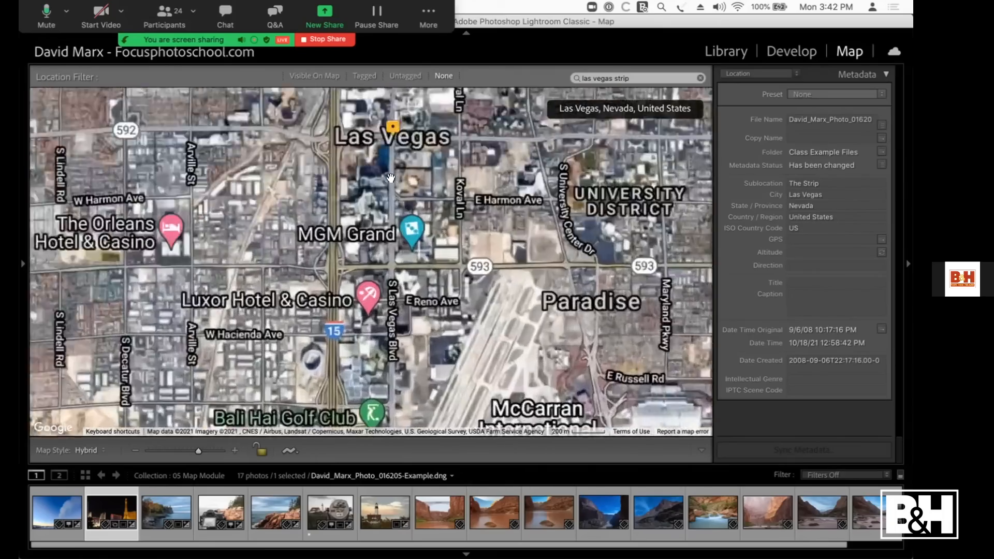
drag(372, 209, 382, 403)
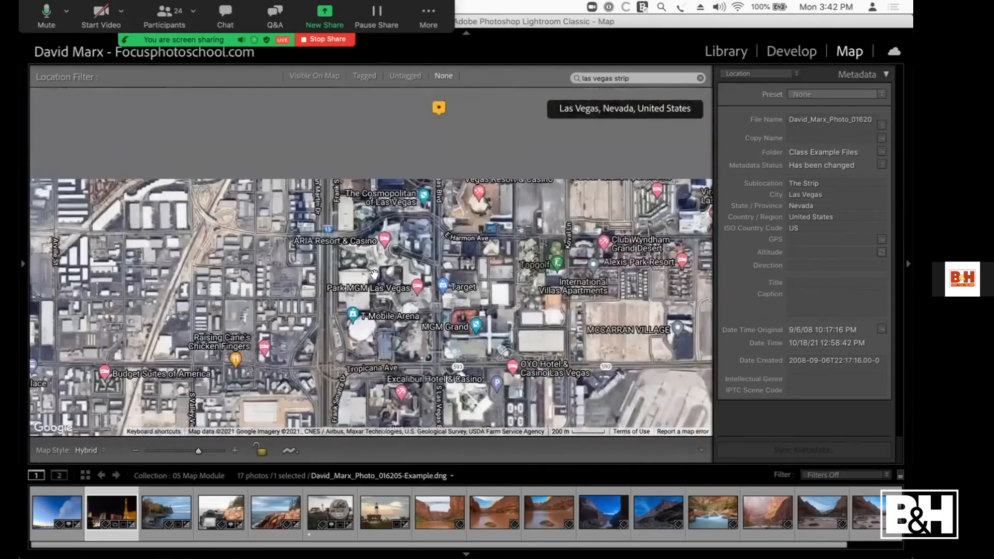
drag(396, 166, 396, 228)
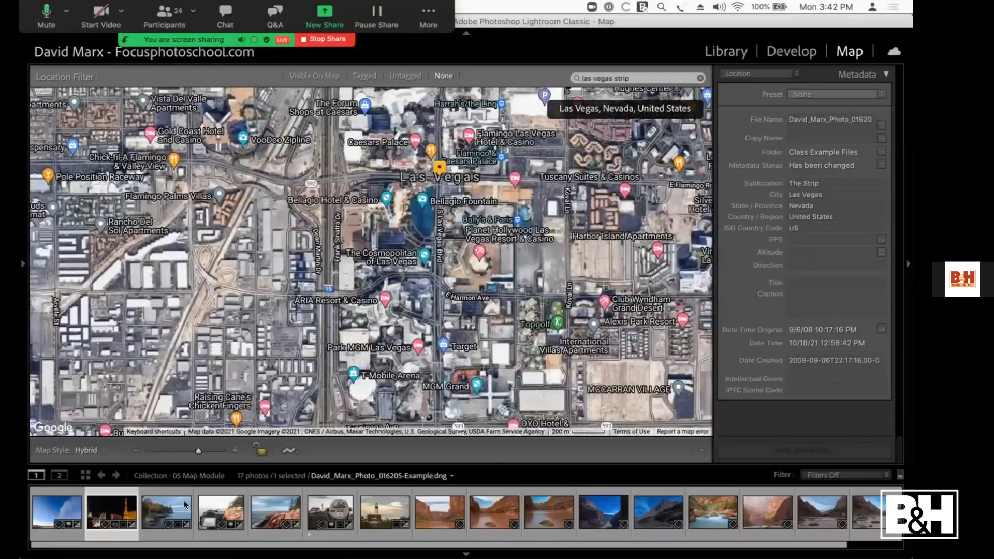
drag(114, 508, 421, 205)
click(813, 241)
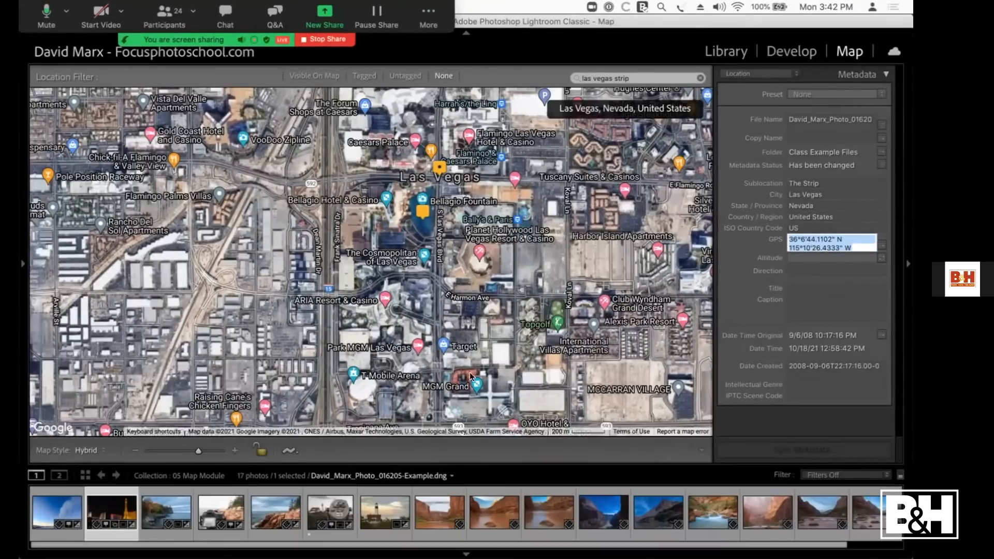
Step: View the autumn lake photo with the clifftop lighthouse in the Library's Loupe view, and return to the map
click(152, 514)
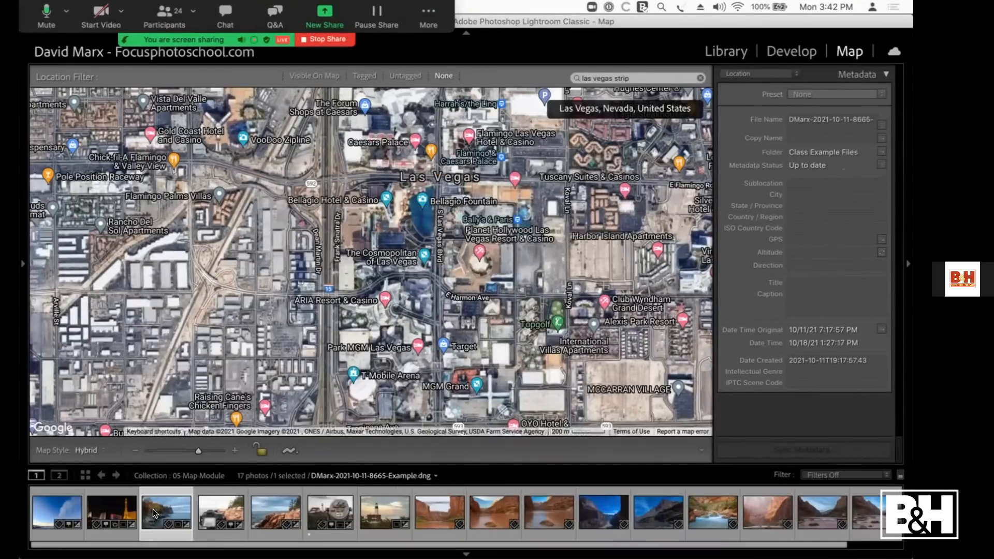
key(e)
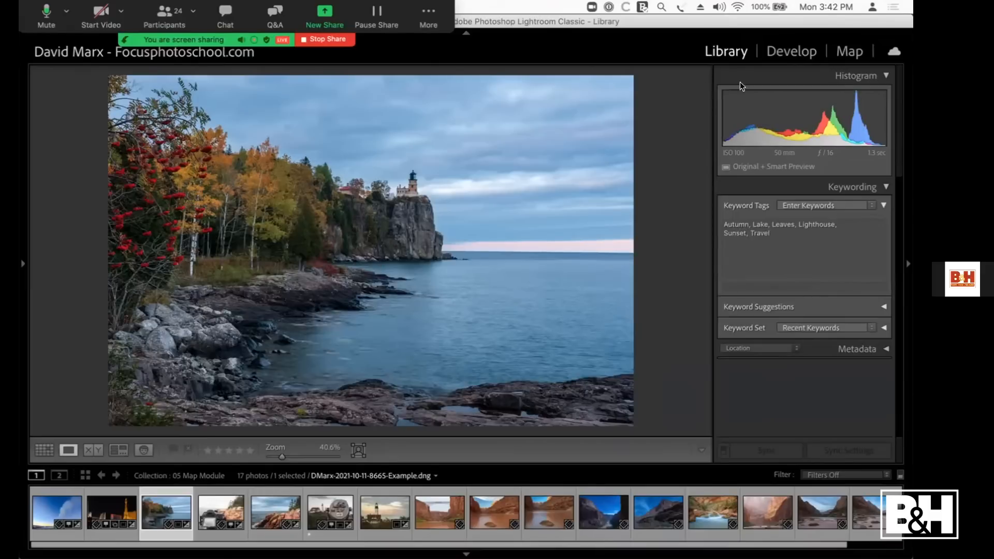
click(846, 53)
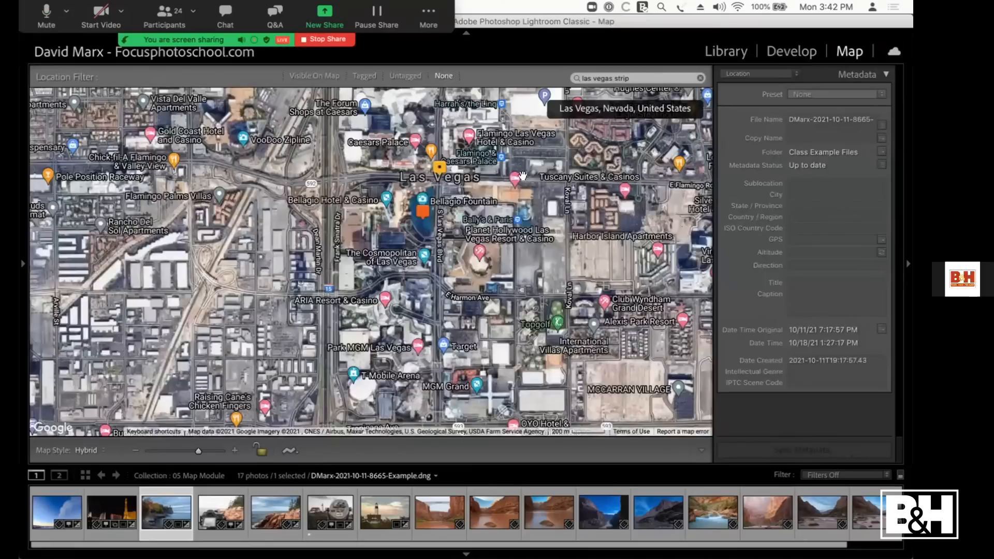
Step: Search the map for "split rock lighthouse", place the autumn lake photo at the lighthouse and show its full GPS coordinates
click(700, 78)
click(642, 77)
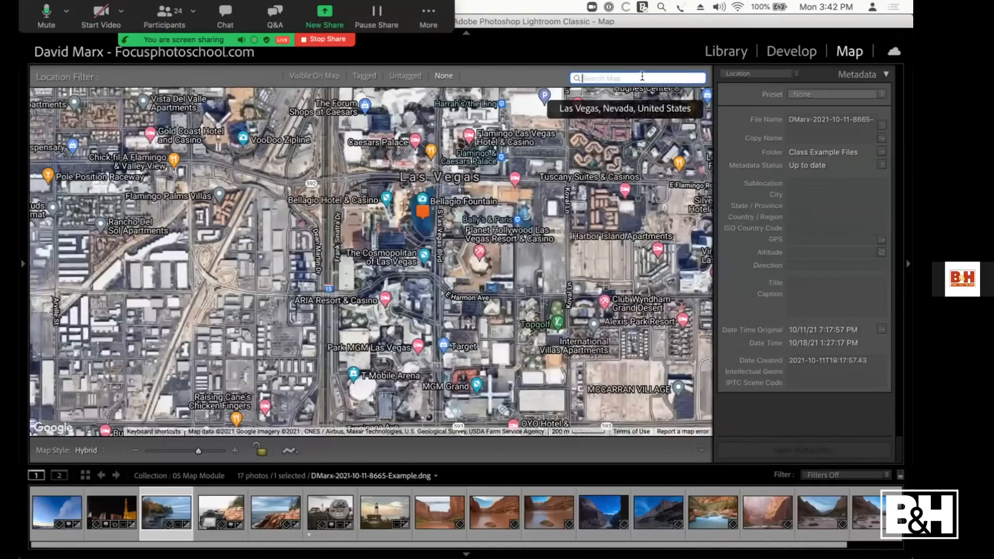
text(split rock lighhouse)
key(Left)
key(Left)
key(Left)
key(Left)
key(Left)
text(t)
key(Return)
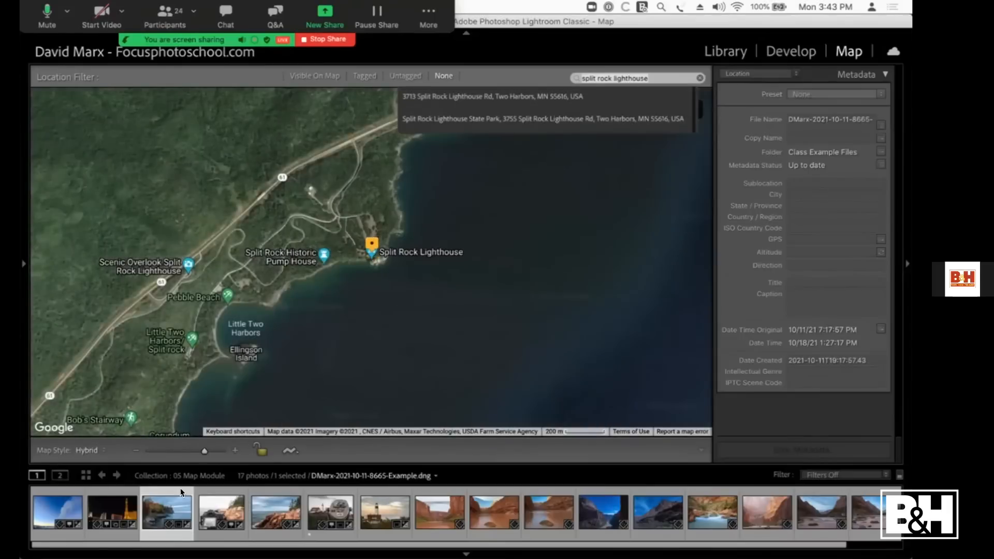
drag(164, 508, 372, 262)
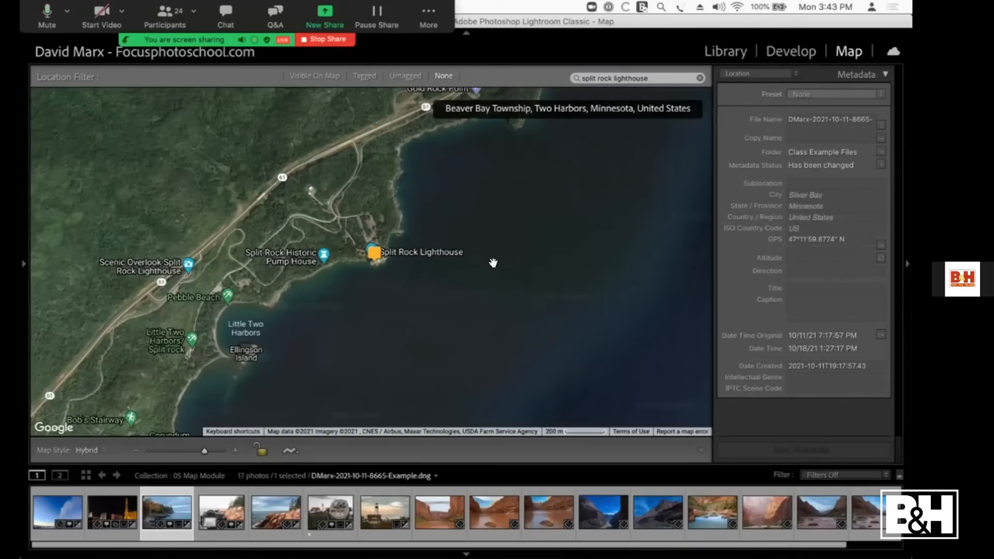
click(797, 241)
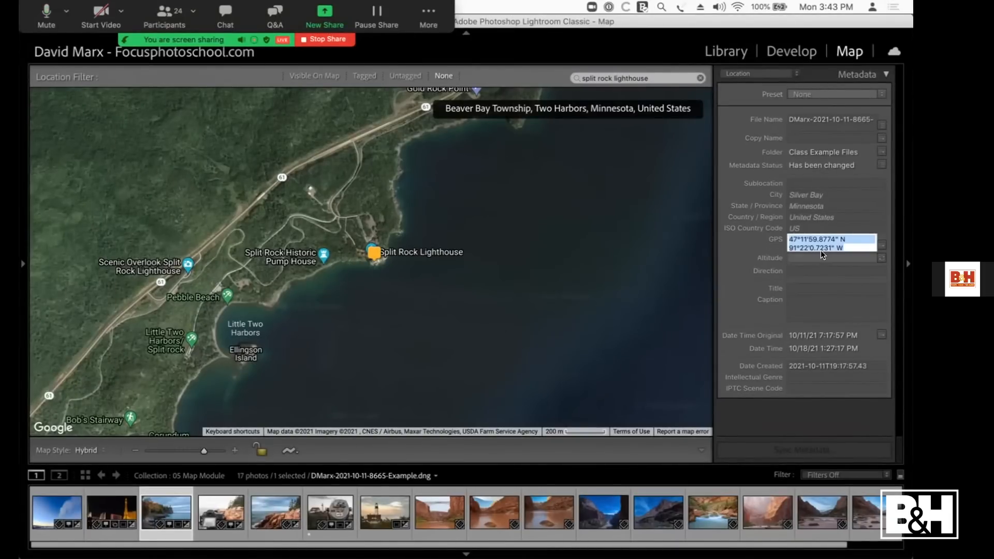
Step: Accept the suggested location metadata for the lighthouse photo: US, United States, Minnesota and Silver Bay
click(766, 226)
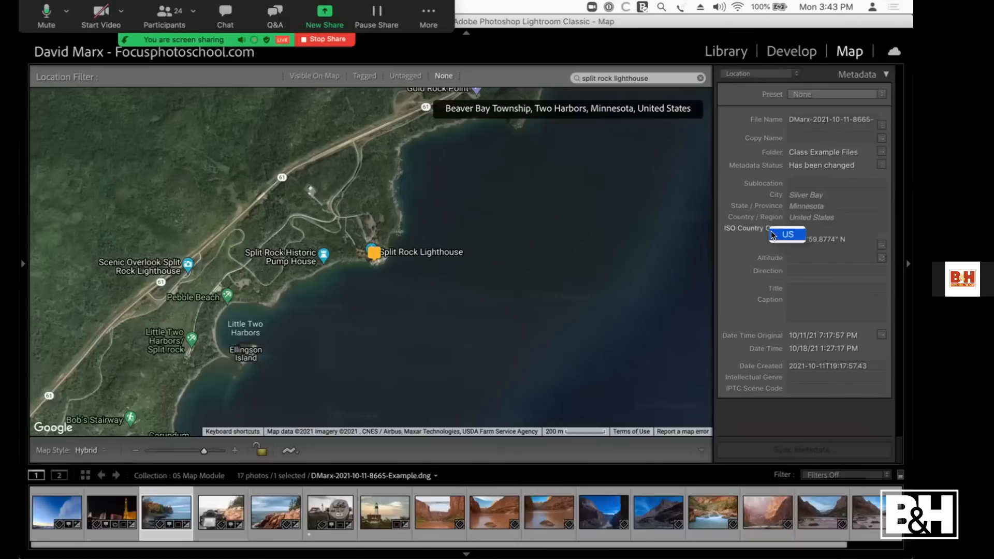
click(769, 206)
click(781, 209)
click(777, 196)
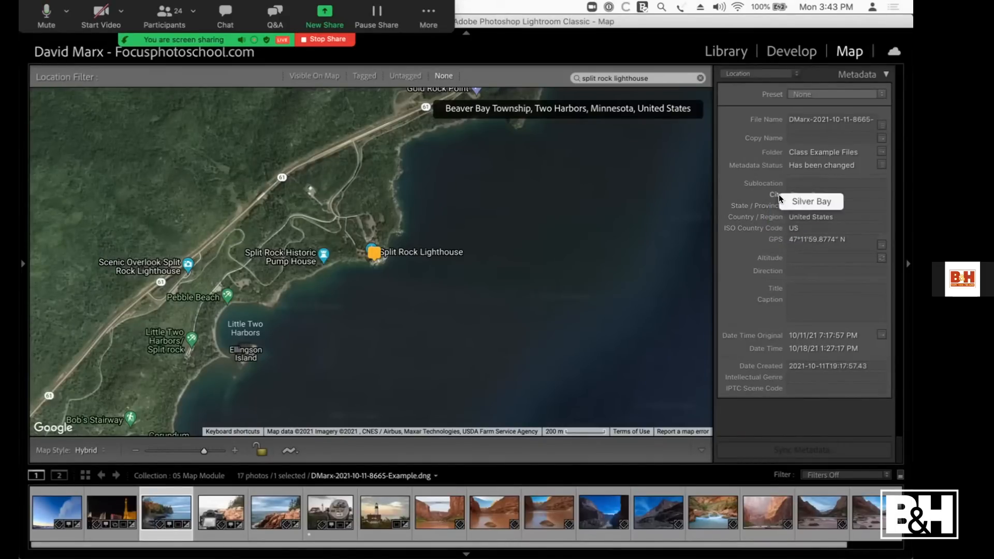
click(797, 201)
Step: Set the lighthouse photo's Sublocation to "Split Rock Lighthouse"
click(790, 182)
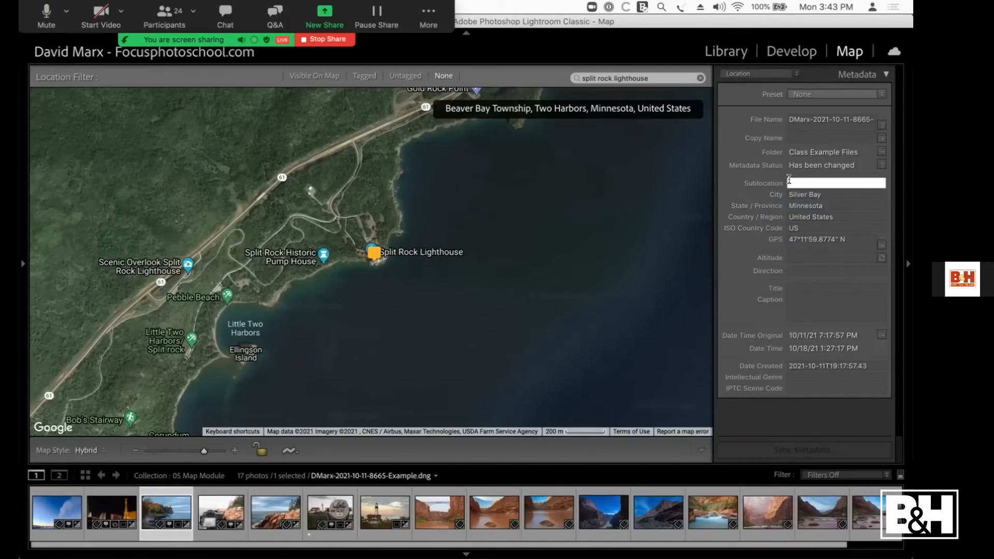
text(Split Rock Lighthouse)
key(Return)
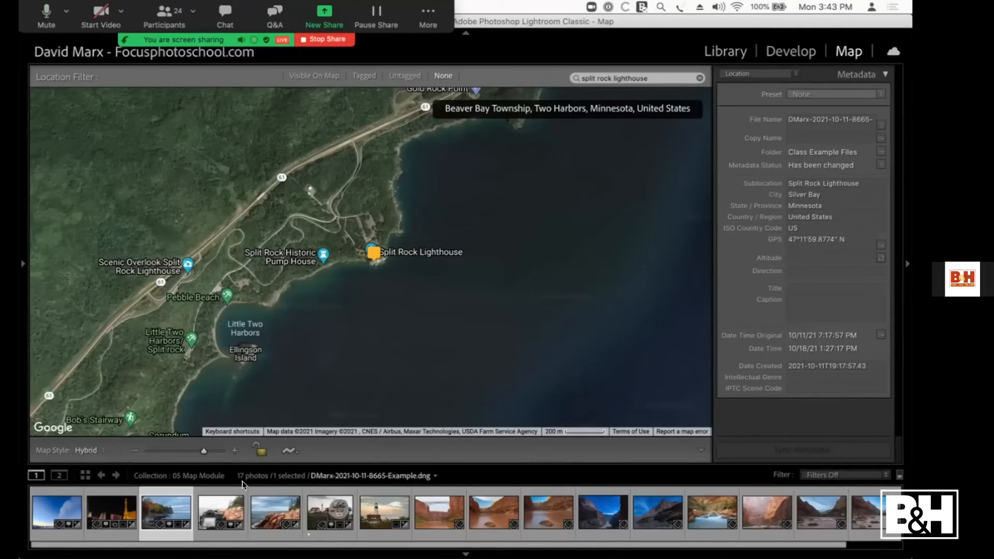
Step: Return to the Library and compare the rocky-coast lighthouse photo with the phone shot of the camera taken there
click(717, 50)
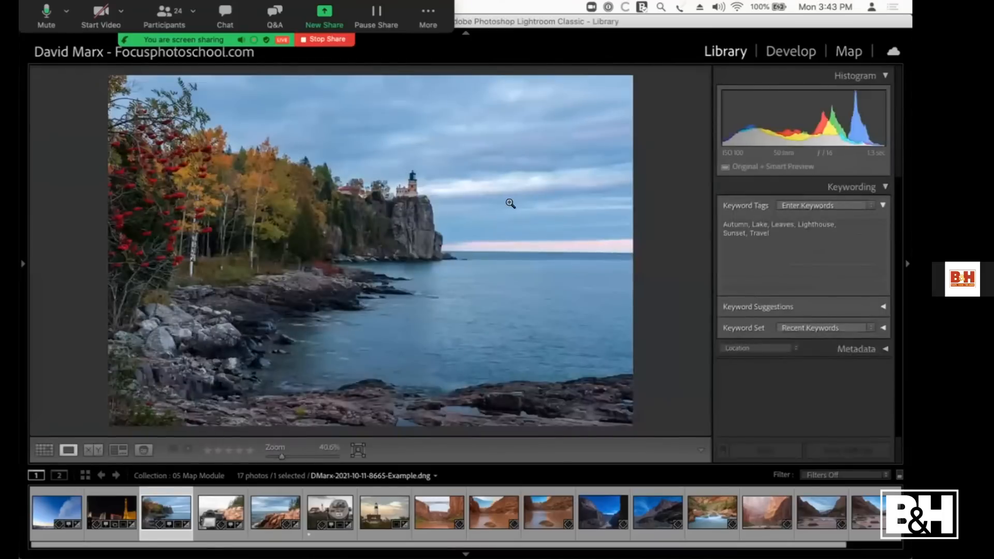
double_click(377, 378)
click(412, 145)
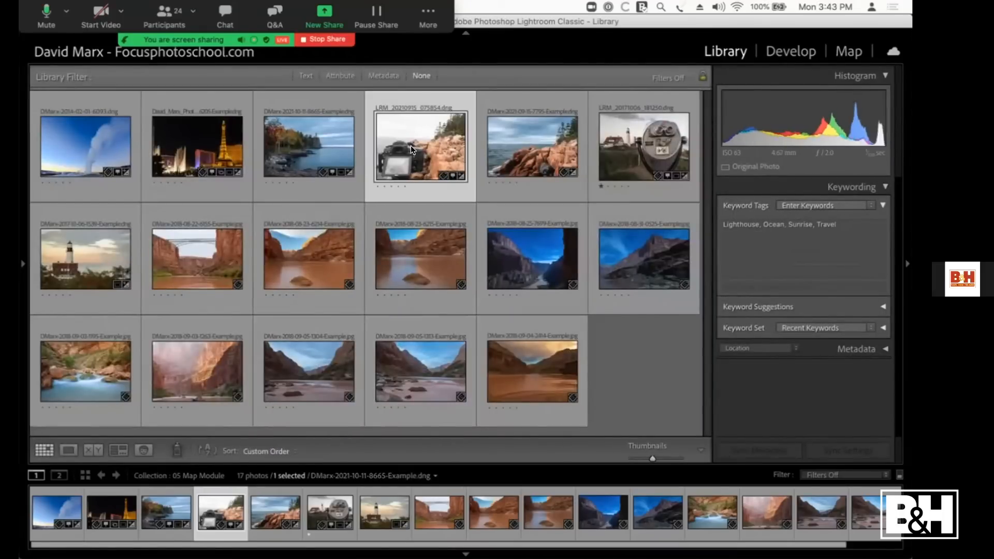
click(528, 146)
double_click(529, 146)
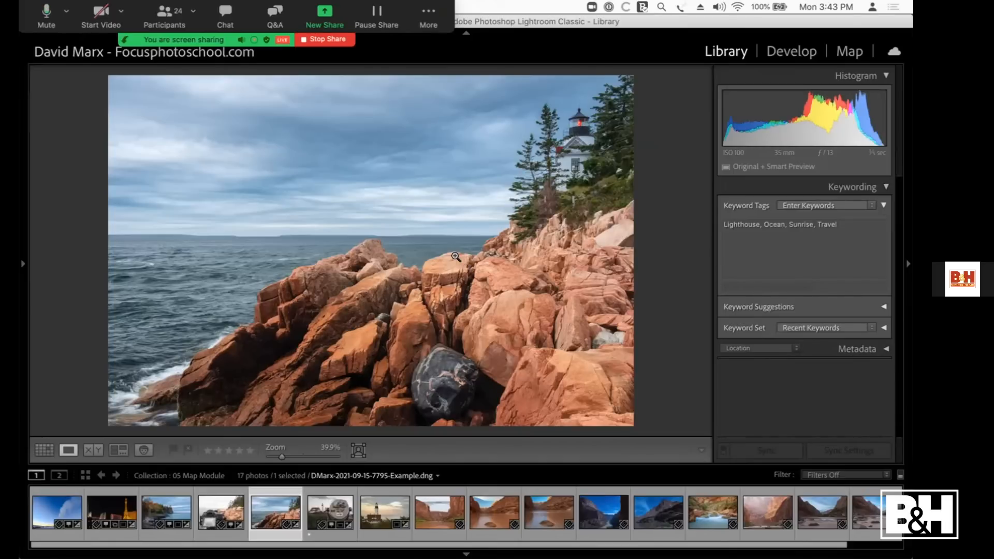
key(Left)
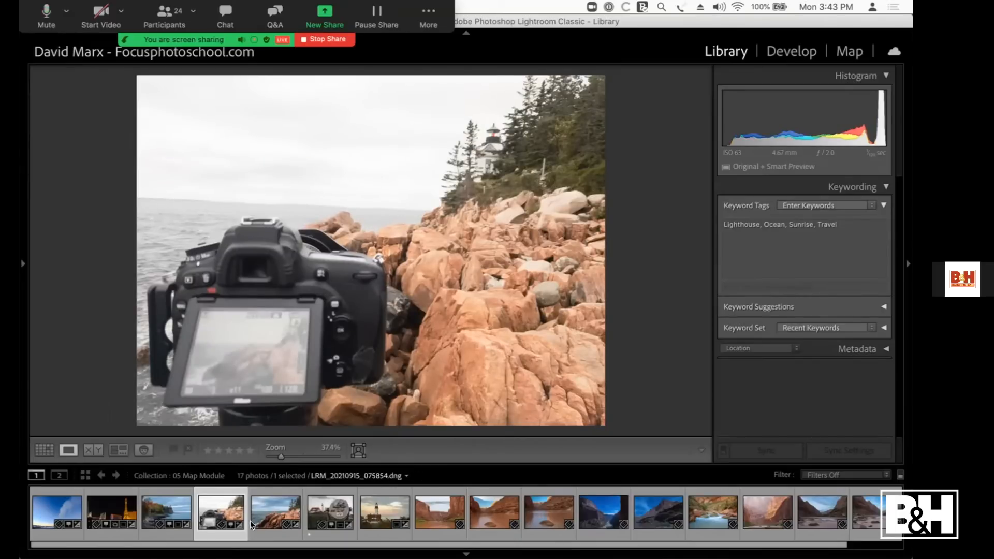
Step: Place the rocky-coast photo on the phone shot's map pin near Bass Harbor Head Lighthouse and preview the photos at that pin
key(super+alt+3)
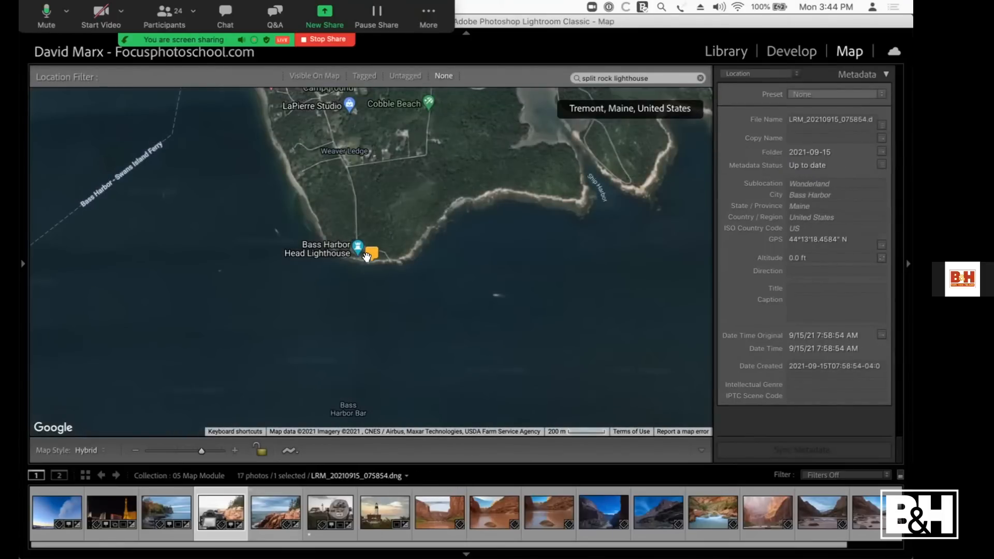
mouse_move(264, 514)
mouse_down()
mouse_move(331, 324)
mouse_move(369, 256)
mouse_up()
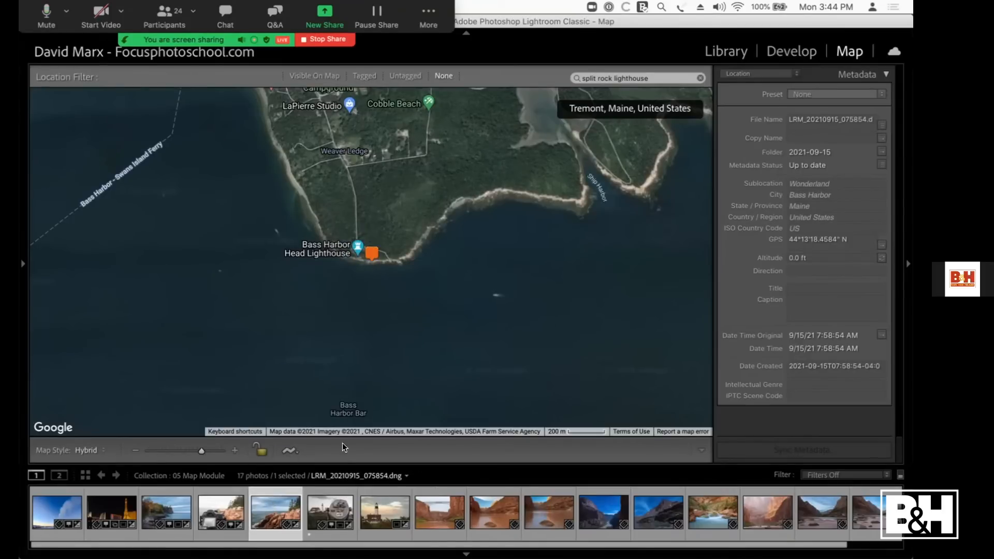
click(370, 249)
click(440, 167)
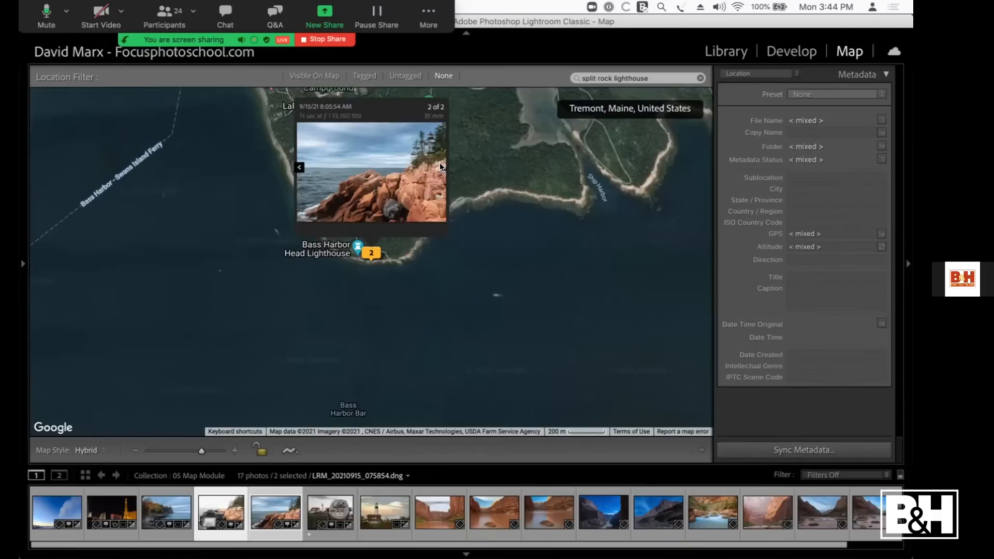
click(454, 364)
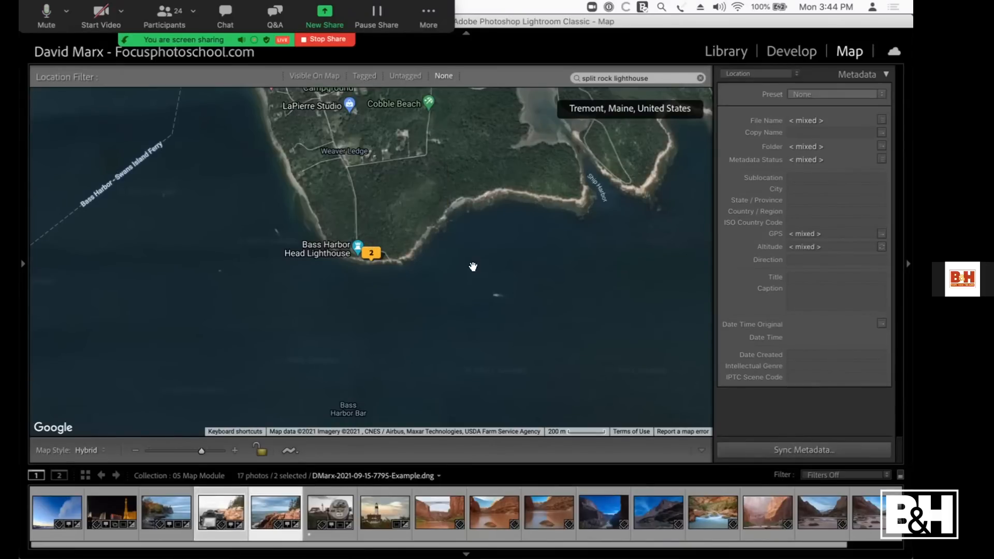
Step: Locate the coin-operated binoculars photo on the map, then compare it with the sunset lighthouse photo in the Library
click(322, 500)
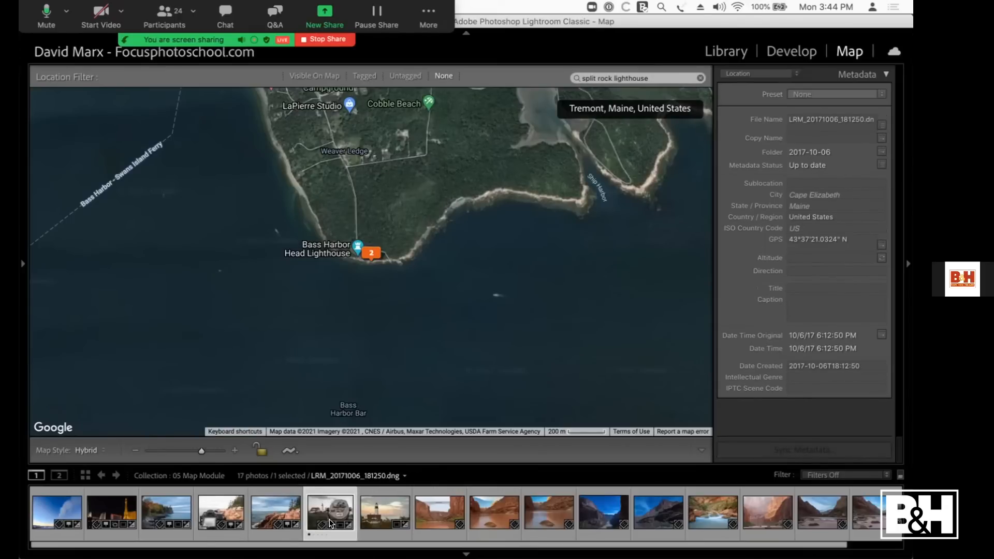
click(330, 522)
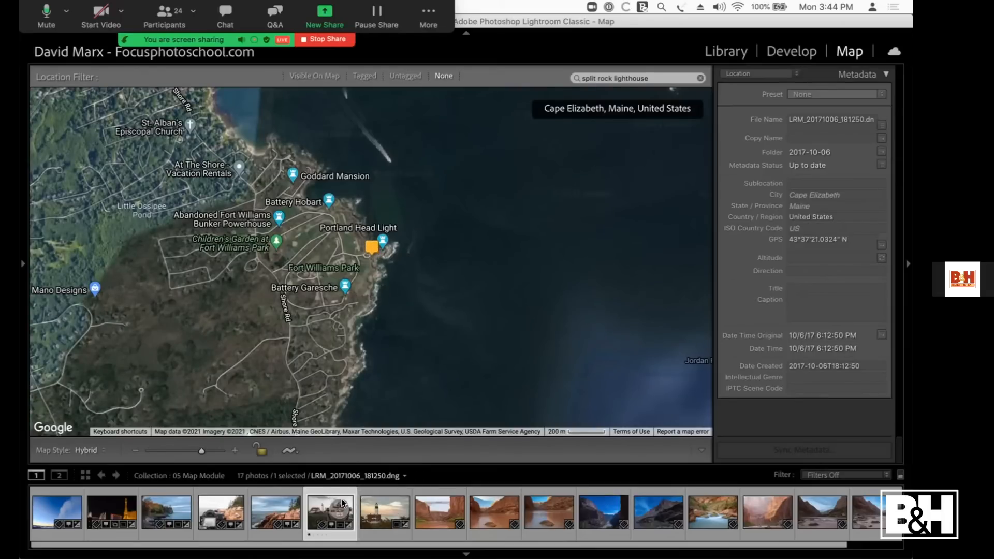
double_click(379, 506)
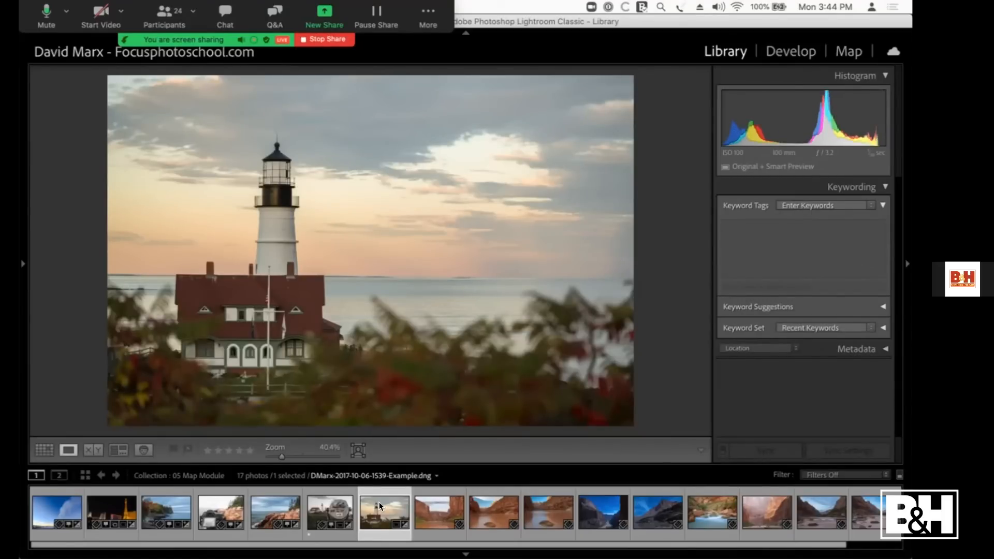
key(Left)
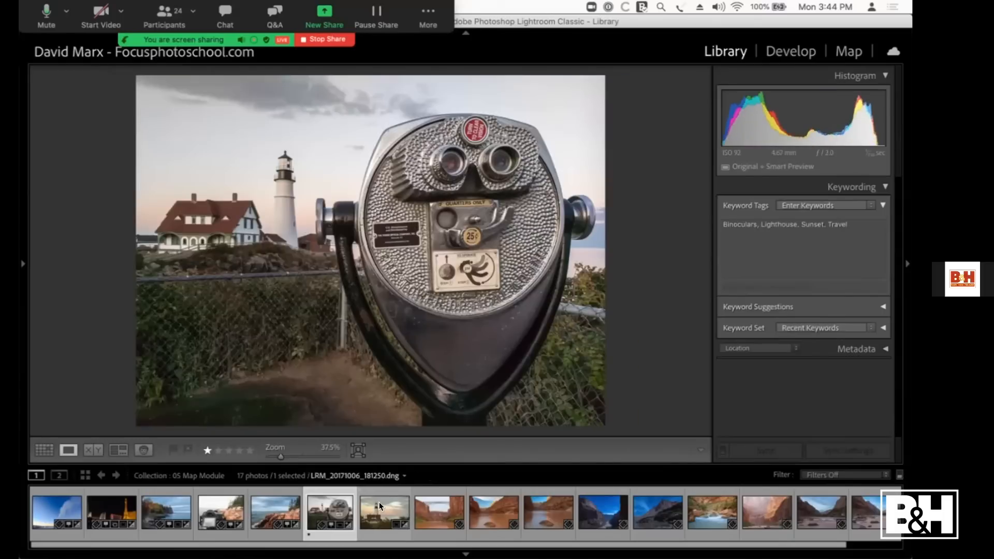
Step: Synchronize only the GPS coordinates from the binoculars photo to the sunset lighthouse photo
super+click(380, 507)
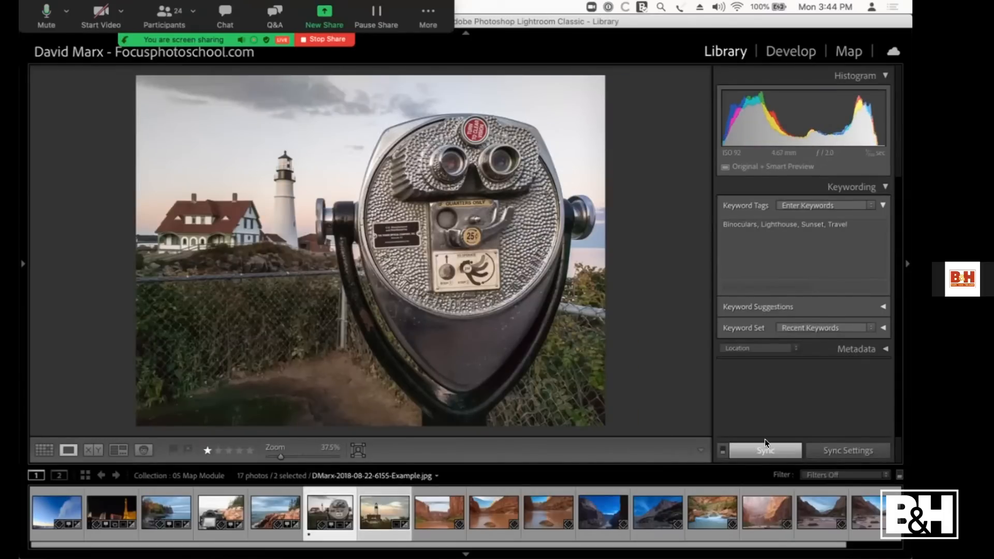
click(779, 450)
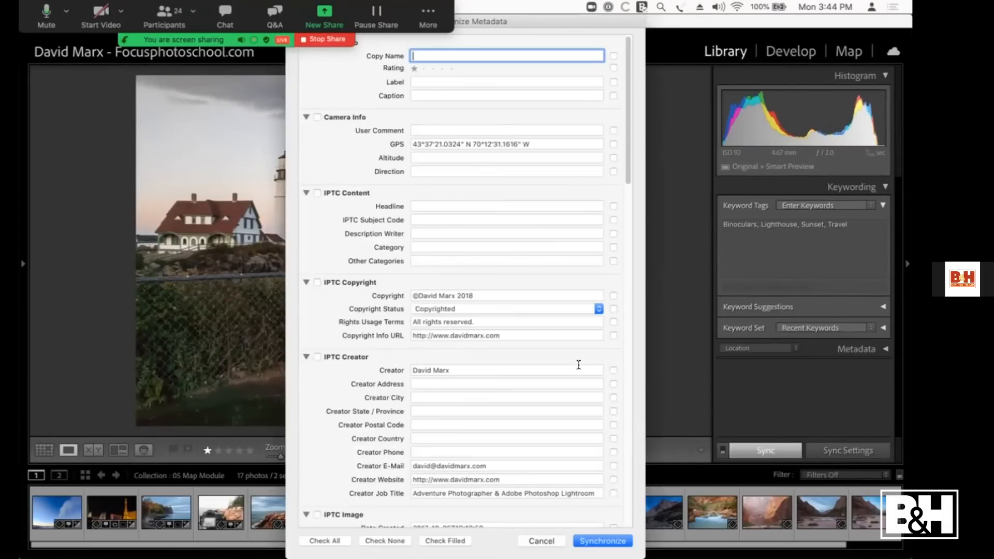
click(612, 143)
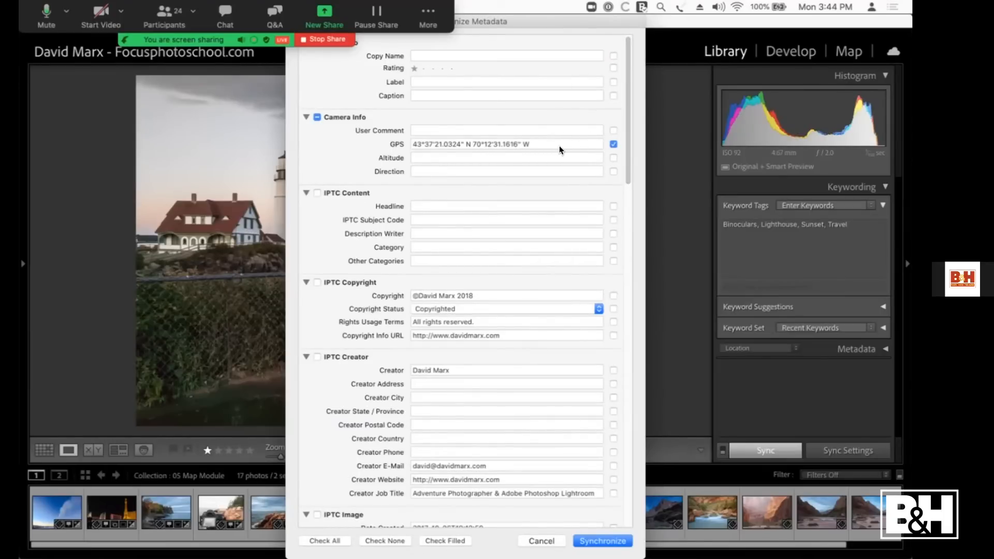
click(599, 541)
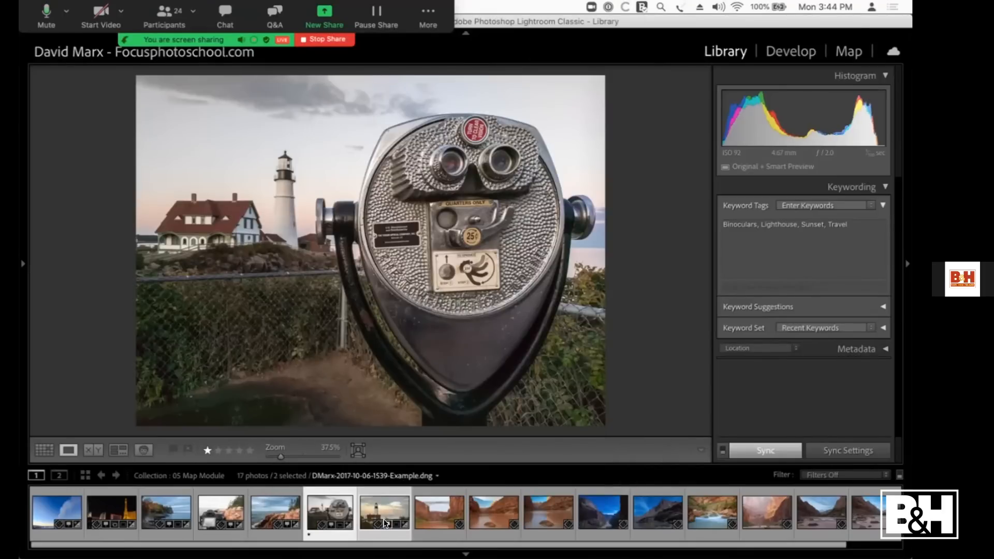
Step: Return to the map and preview both photos at the pin beside Portland Head Light
key(super+alt+3)
mouse_move(370, 252)
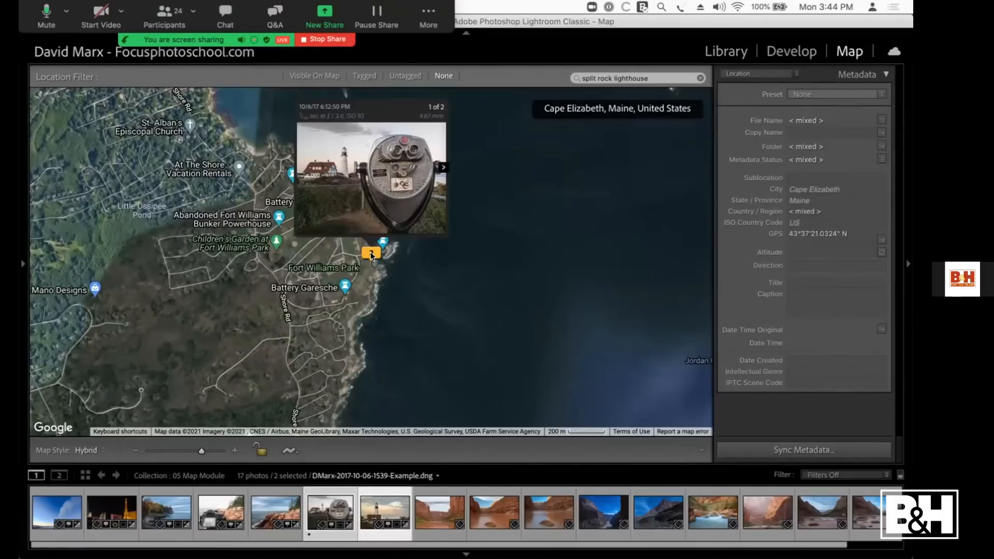
click(443, 168)
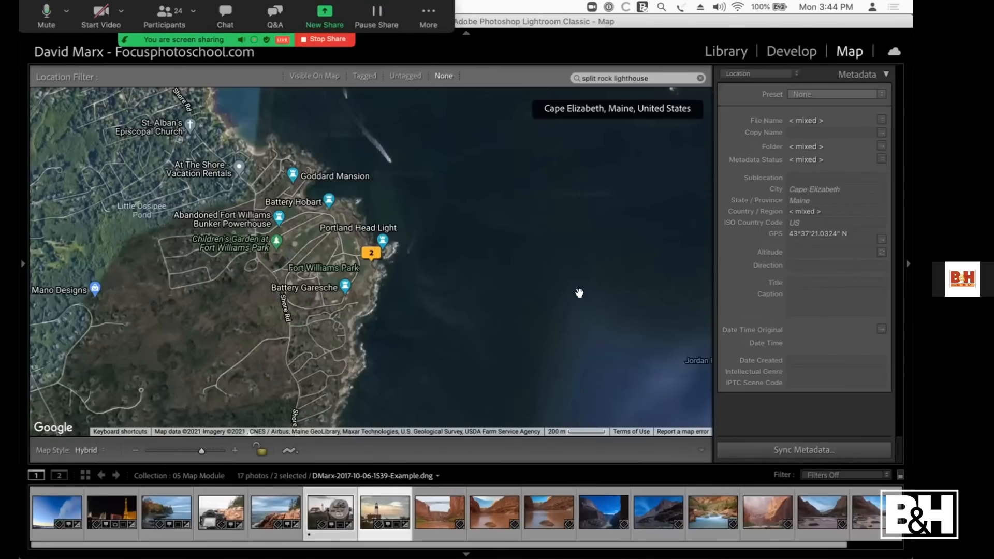
Step: Clear the map's location search and deselect the two lighthouse photos
click(693, 75)
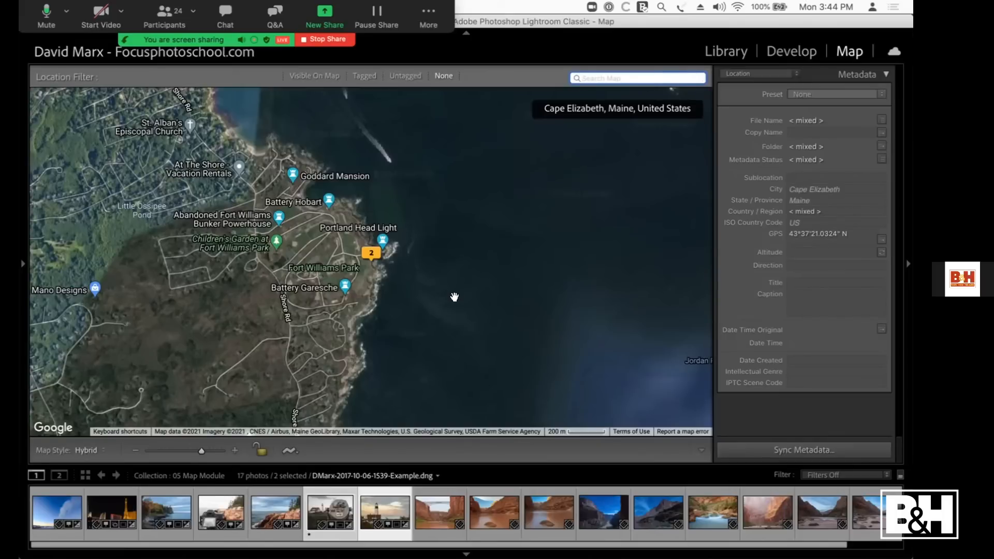
text(g)
click(411, 274)
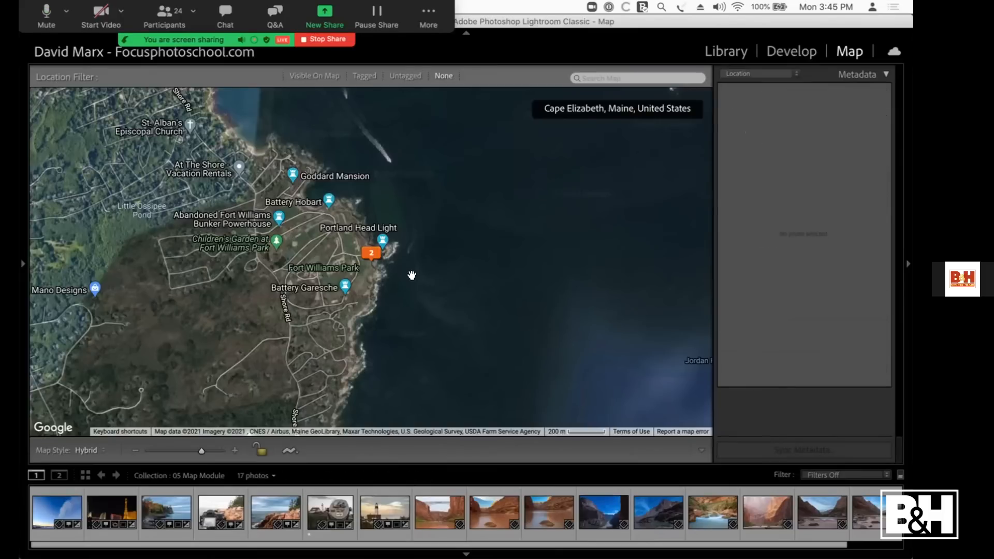
Step: Review the Grand Canyon photos in the Library, from the bridge shot through the long-exposure stream, and return to the grid
key(g)
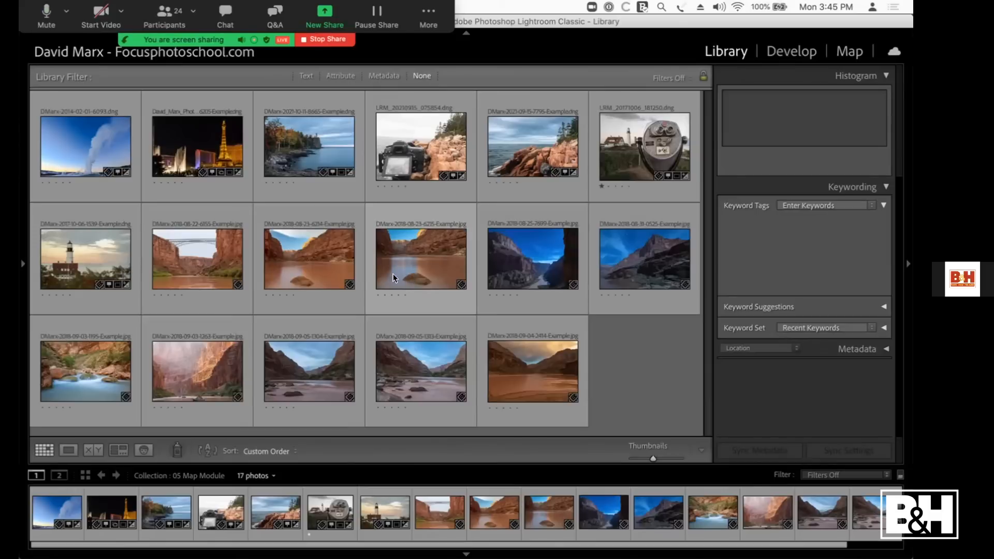
double_click(179, 253)
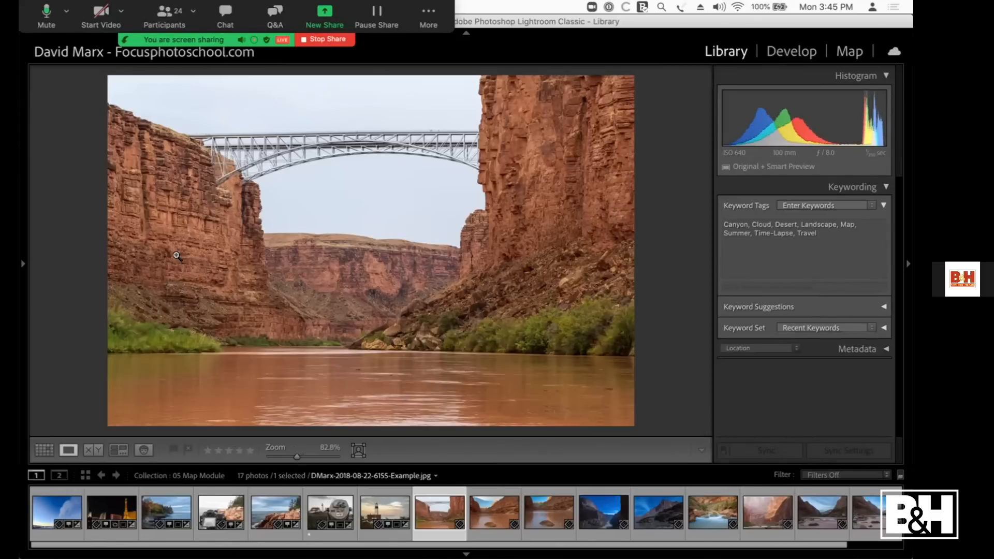
key(Right)
key(Right)
key(Right)
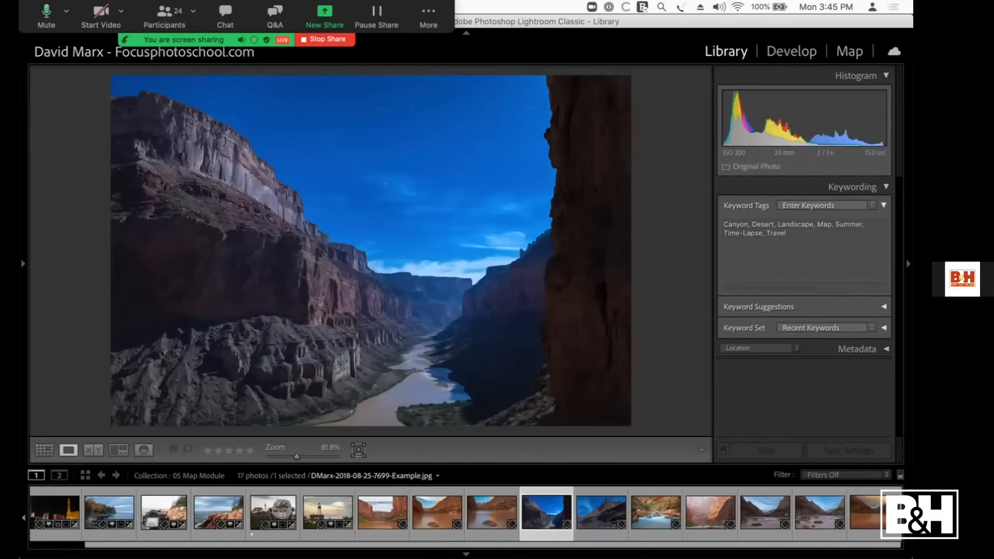
key(Right)
key(Right)
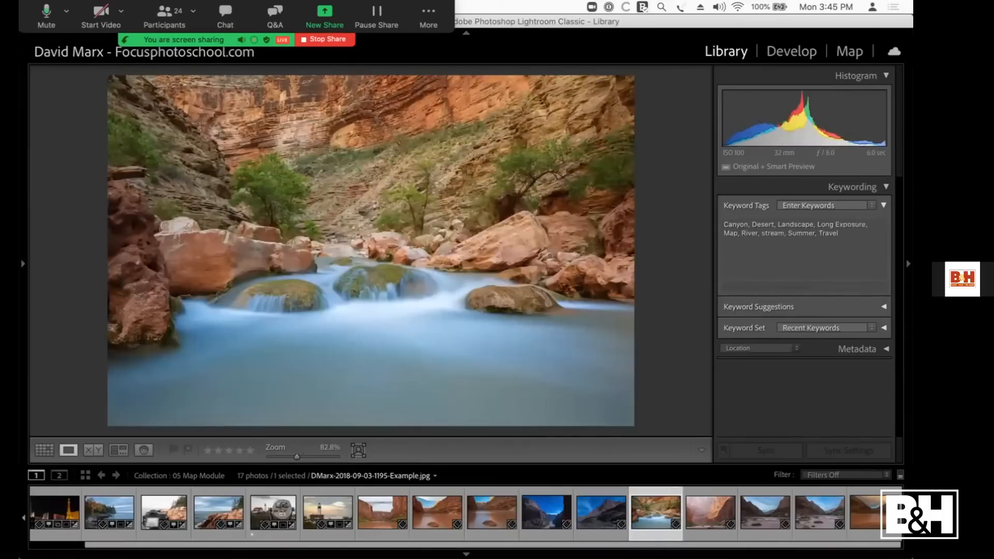
key(Left)
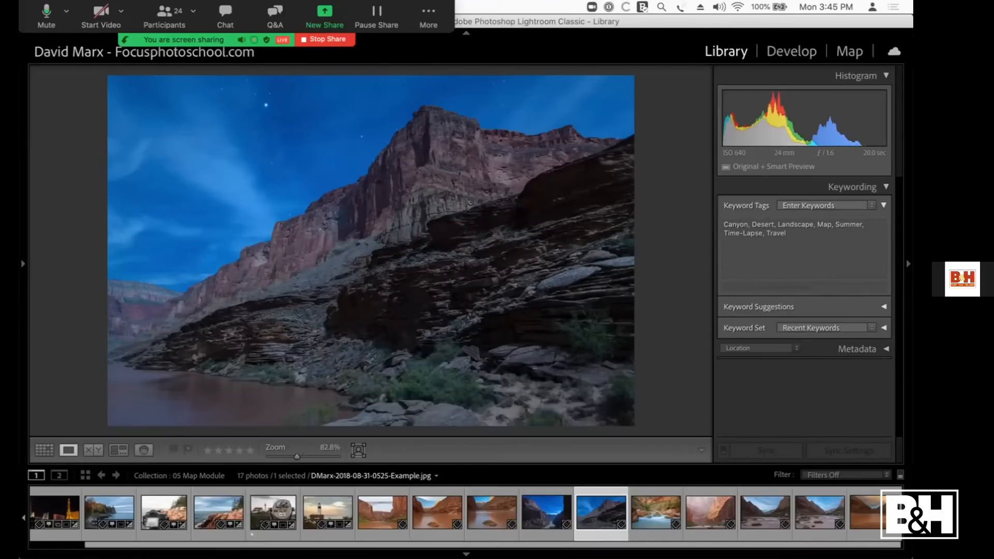
key(g)
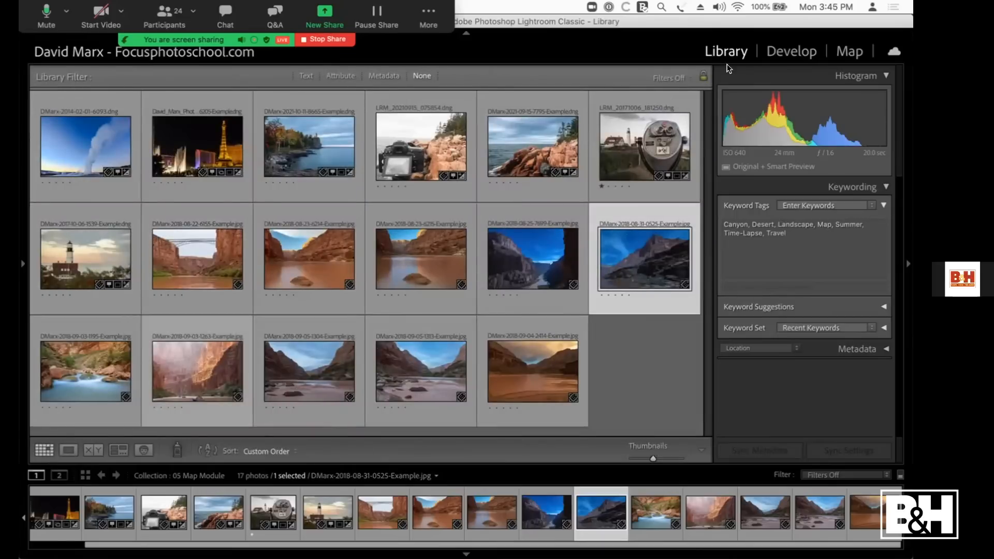
Step: Load the tracklog file "Grand Canyon 2018 GPS Tracklog.gpx" from the Desktop into the map
click(851, 51)
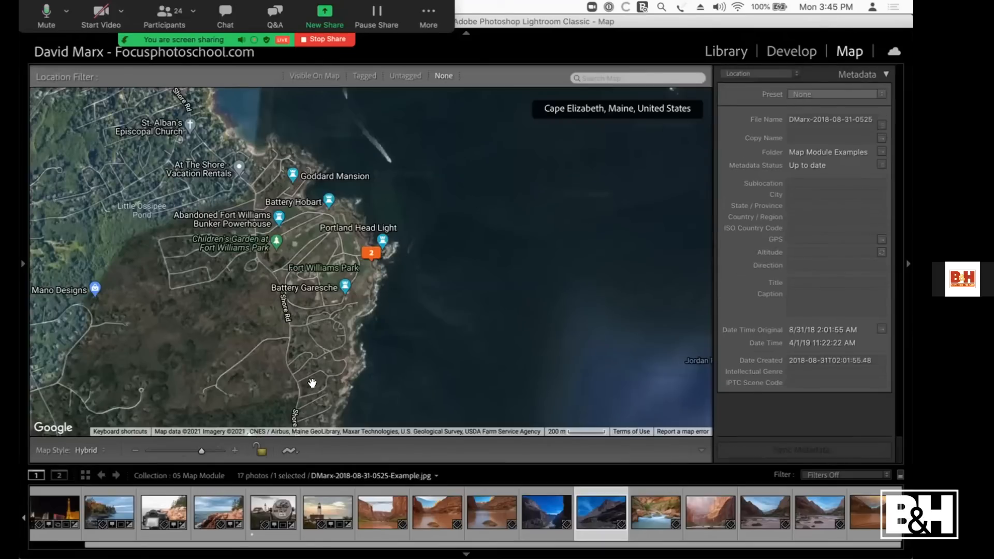
click(289, 450)
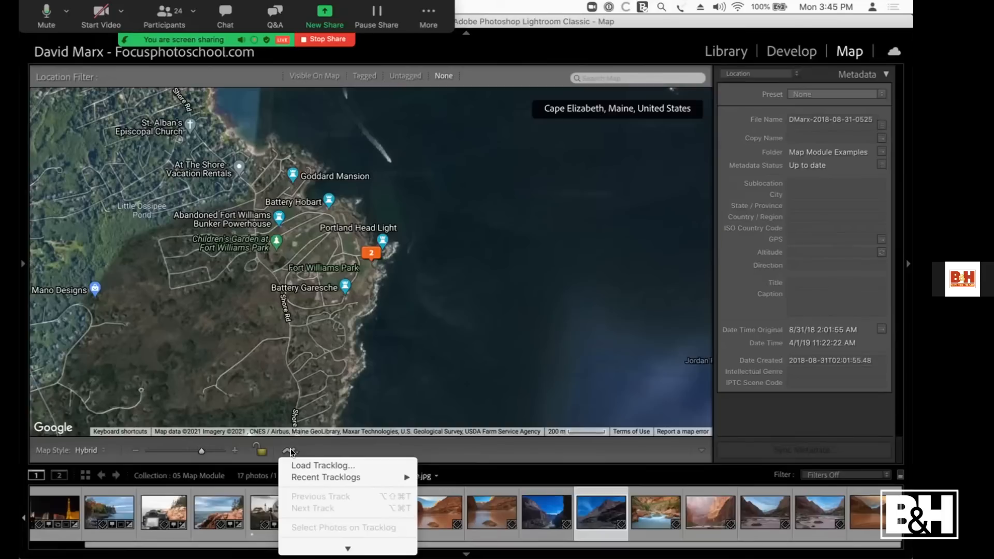
click(315, 466)
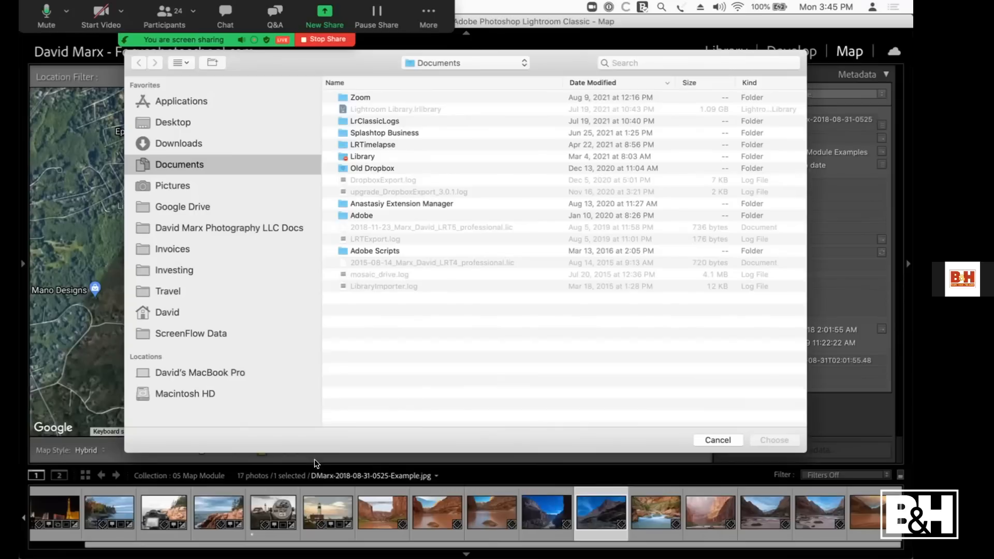
click(173, 123)
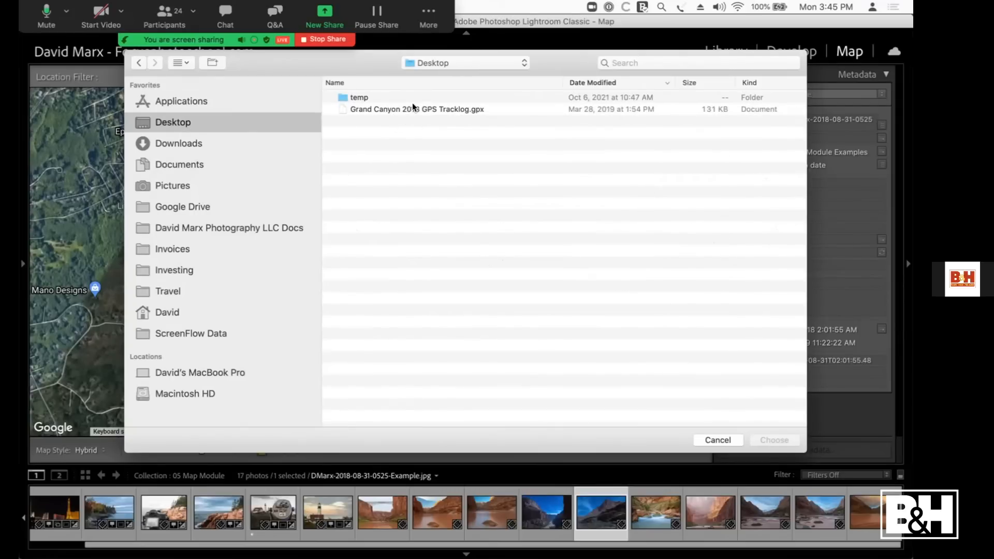
click(406, 110)
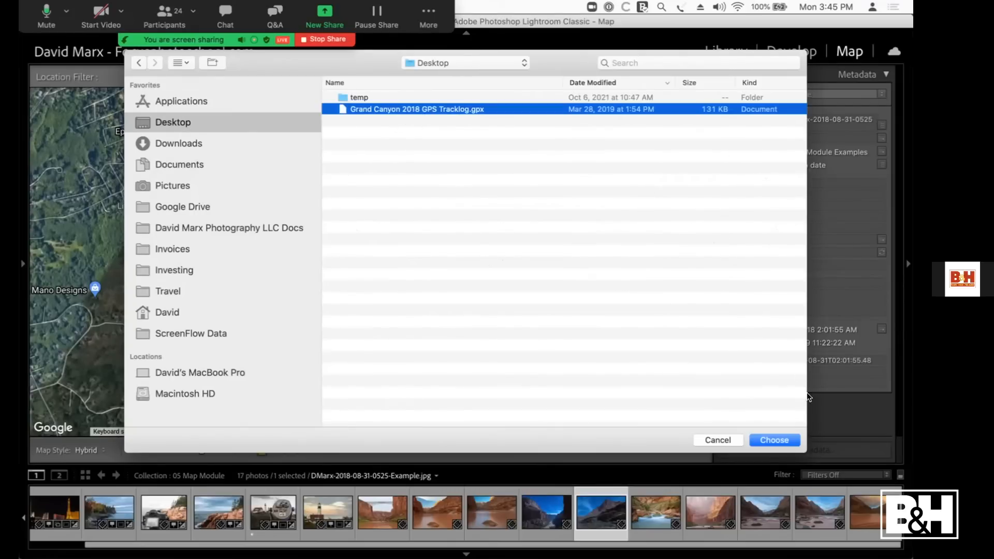
click(779, 440)
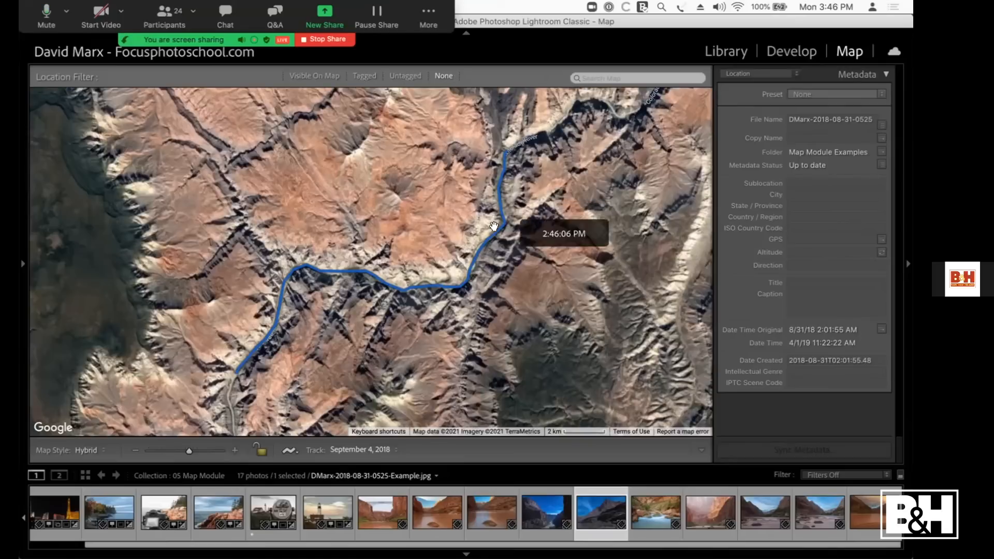
Step: Display All Tracks of the Grand Canyon tracklog on the map
click(133, 450)
click(134, 450)
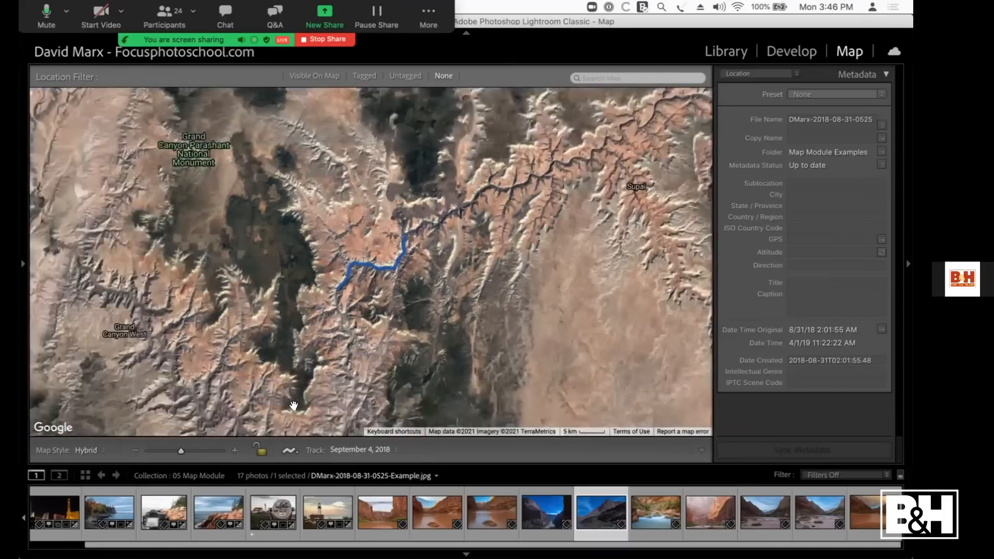
click(394, 450)
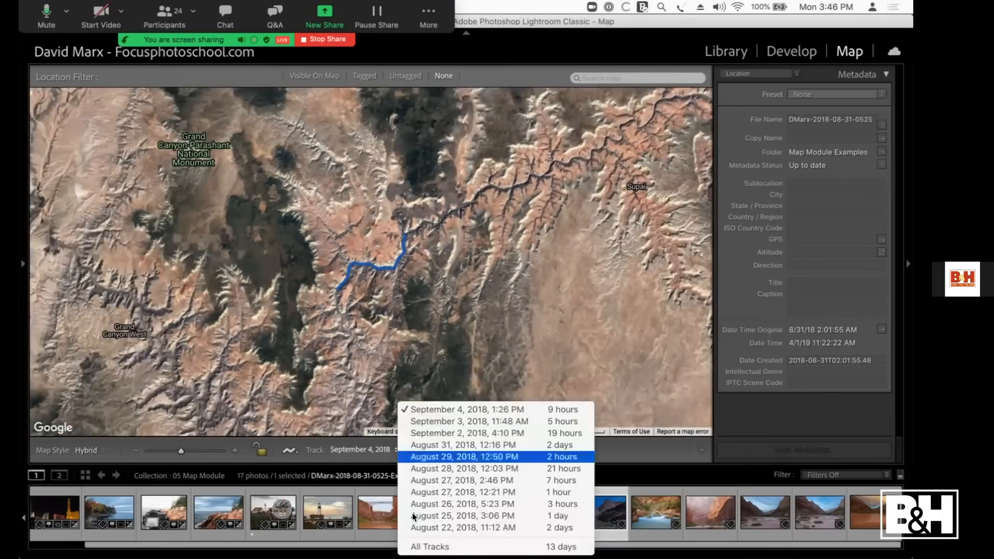
click(421, 546)
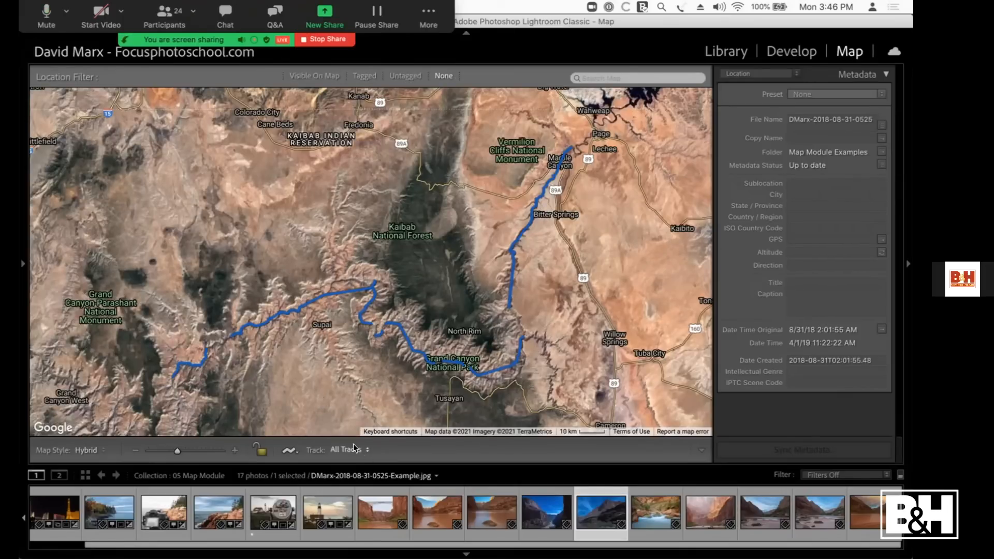
Step: Select the ten Grand Canyon photos, starting with the bridge shot, and auto-tag them from the loaded tracklog
click(286, 449)
mouse_move(348, 549)
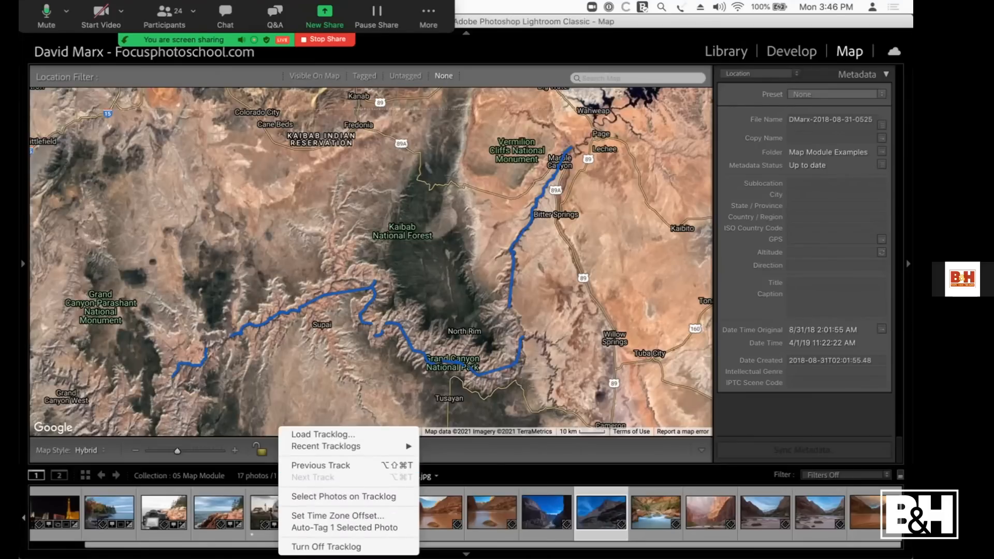
click(450, 519)
click(374, 513)
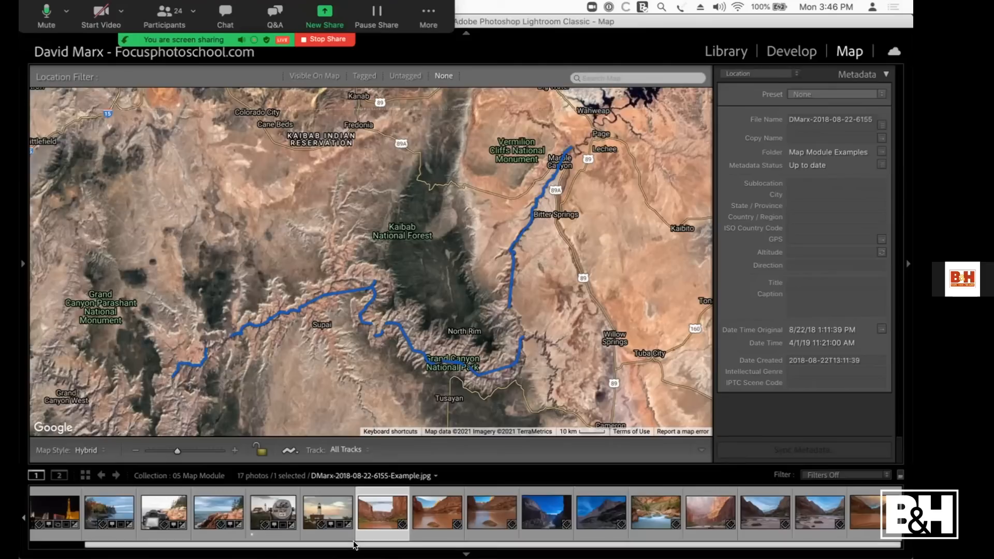
shift+click(872, 499)
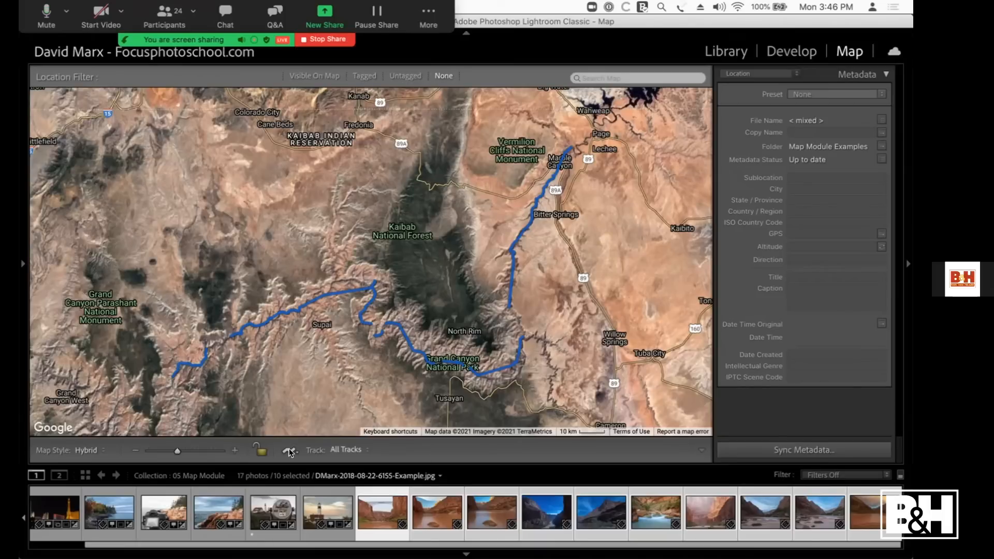
click(289, 449)
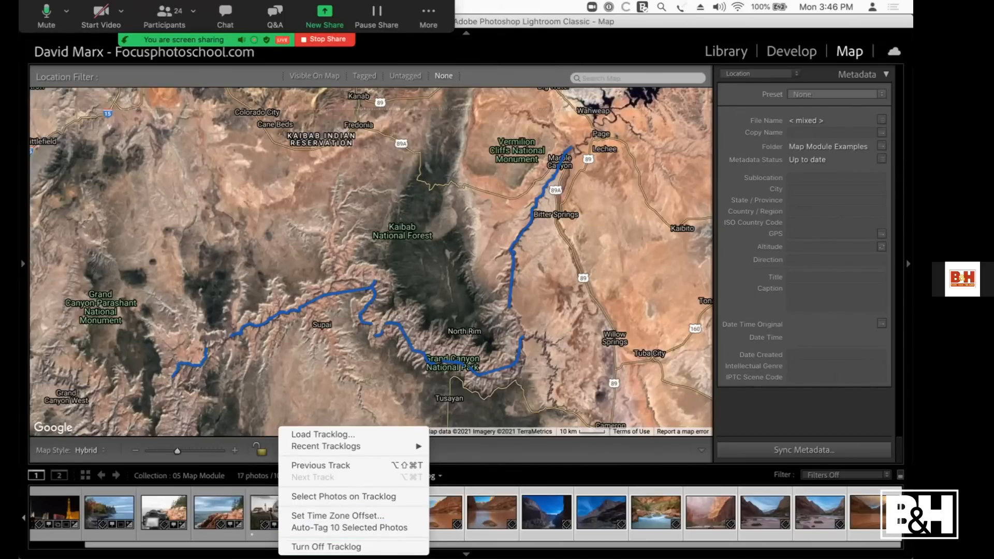
click(380, 524)
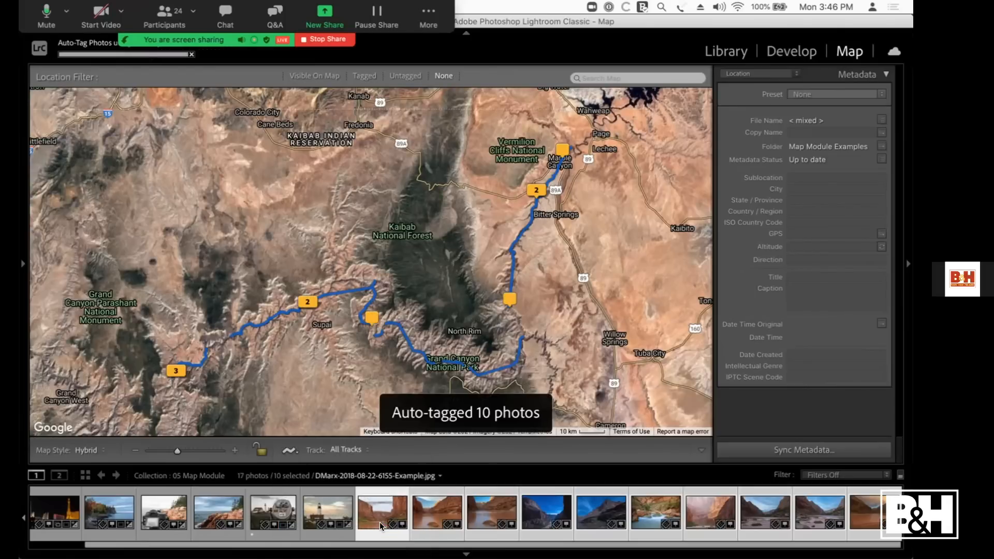
Step: Inspect the tagged photos at the Marble Canyon pin and at the two-photo pin near Bitter Springs
click(559, 150)
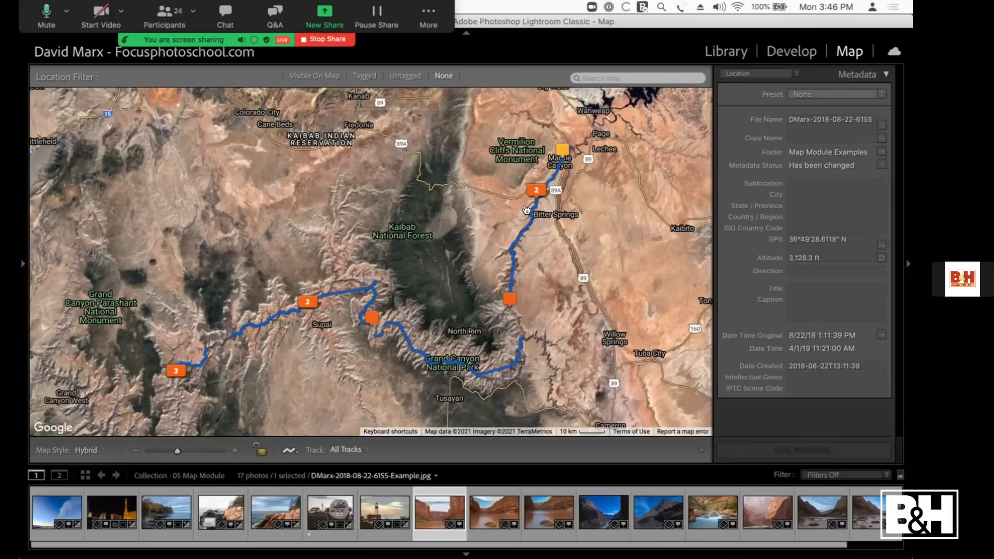
click(534, 191)
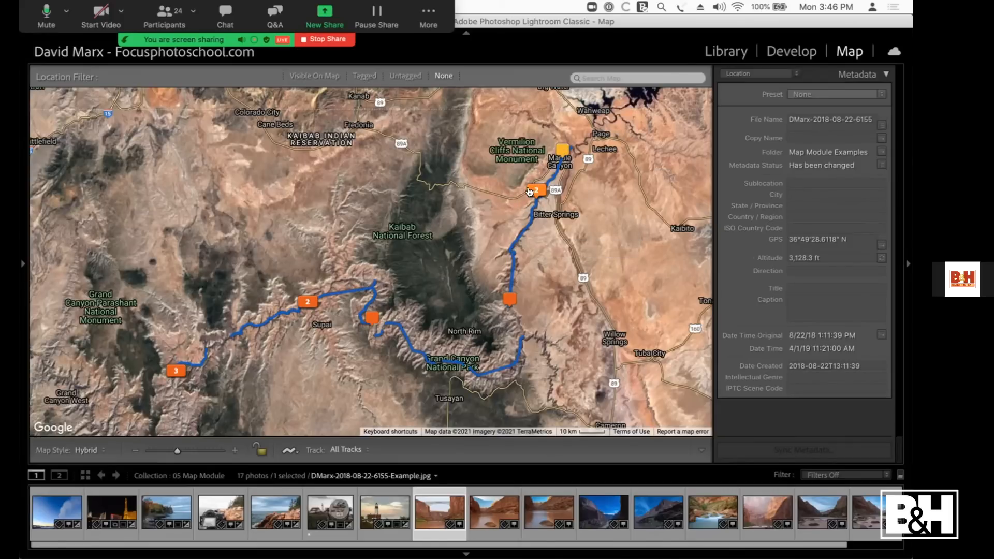
click(230, 443)
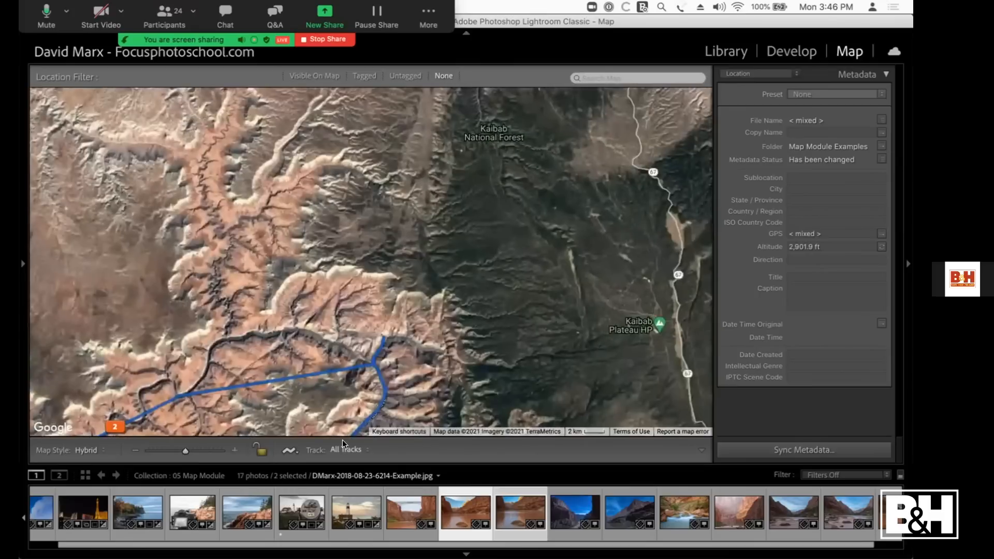
Step: Turn off the tracklog display on the map
click(350, 448)
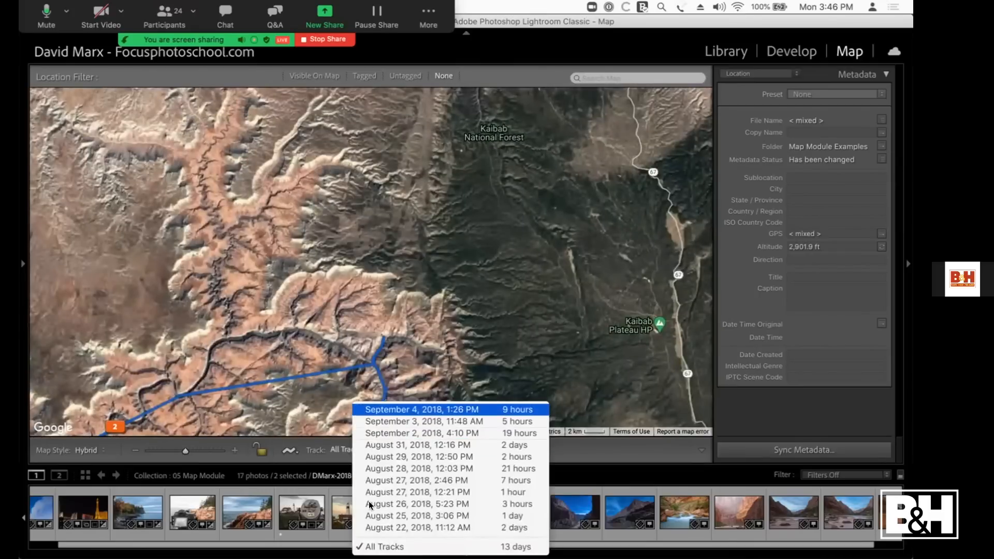
click(313, 450)
click(293, 448)
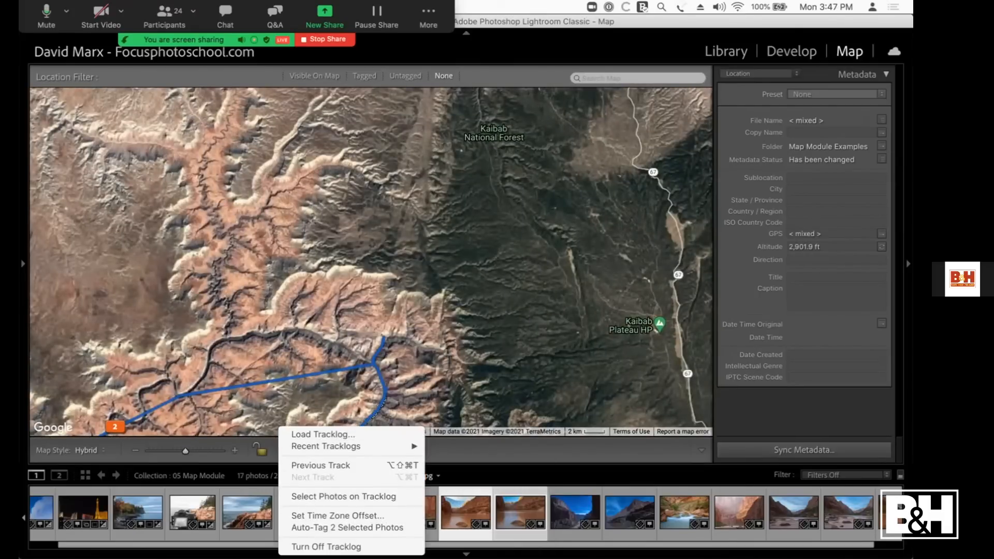
Step: Select the photo pinned on the canyon east of the Kaibab Plateau
drag(602, 229, 393, 217)
mouse_move(565, 237)
mouse_down()
mouse_move(401, 236)
mouse_move(235, 206)
mouse_up()
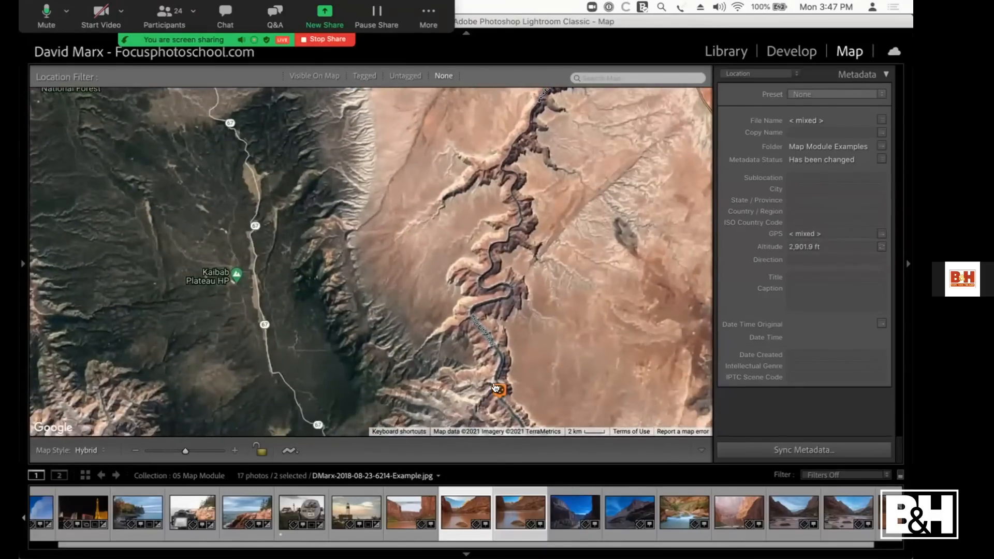
click(495, 389)
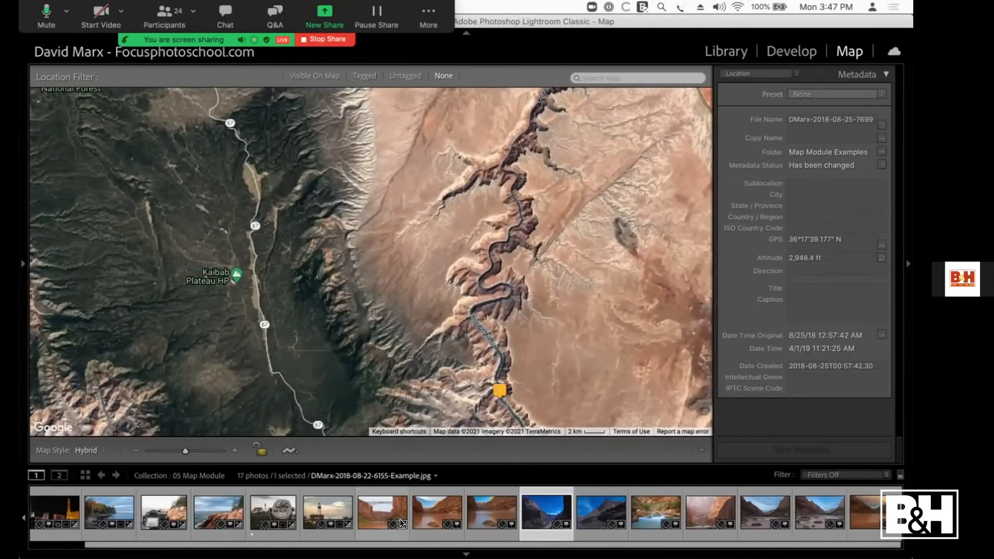
Step: Compare the bridge photo's pin with the Historic Navajo Bridge on the map and view the photo enlarged in the Library
click(396, 520)
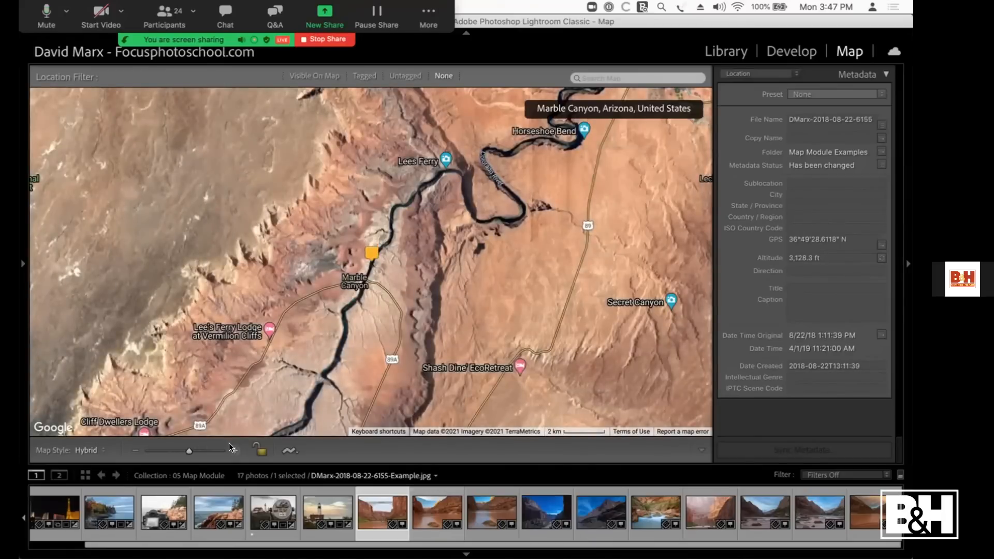
click(229, 445)
click(228, 444)
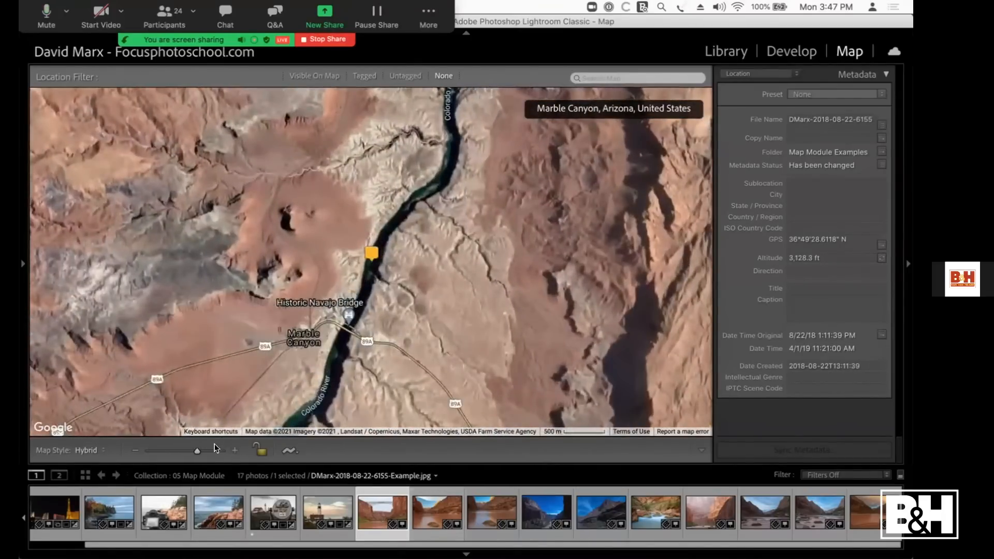
click(235, 449)
drag(357, 350, 412, 178)
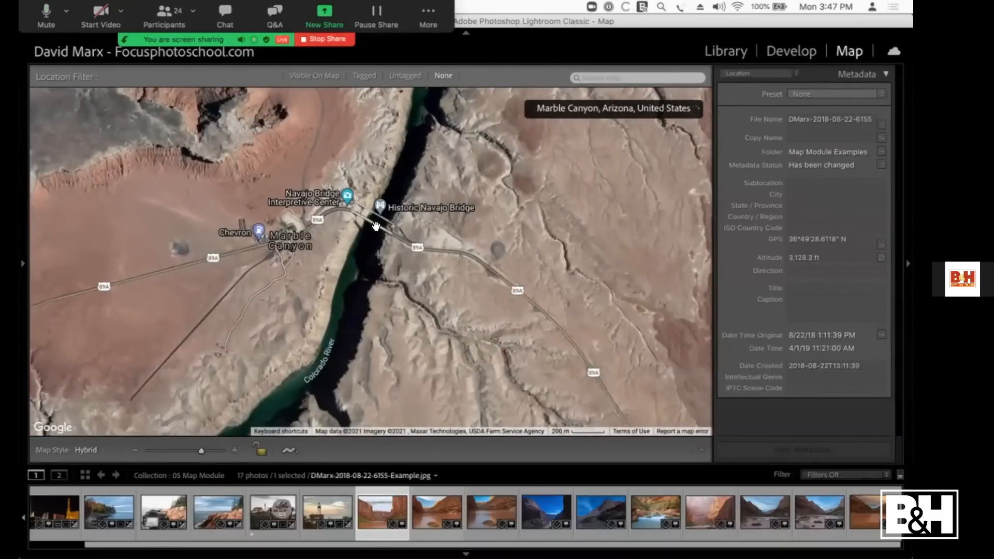
drag(345, 207, 338, 313)
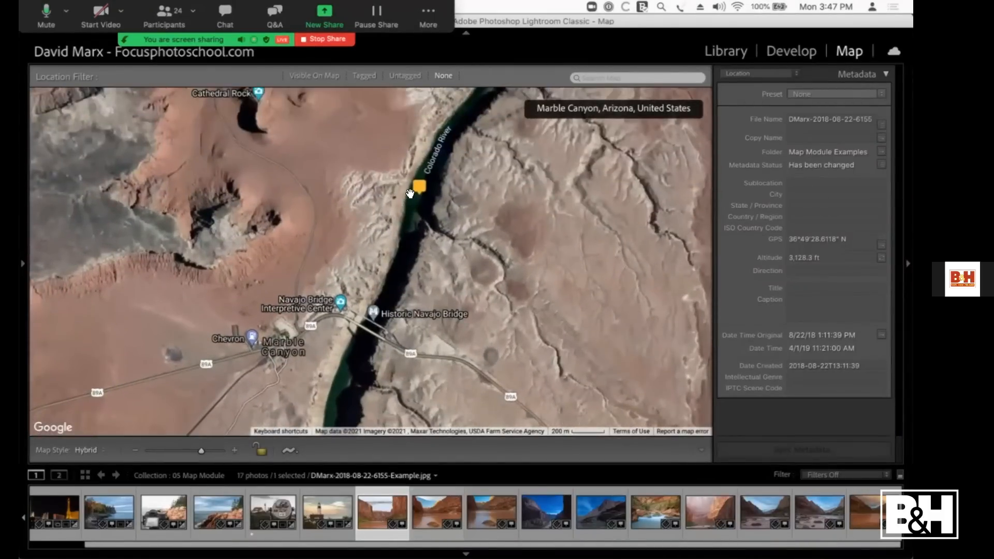
double_click(375, 506)
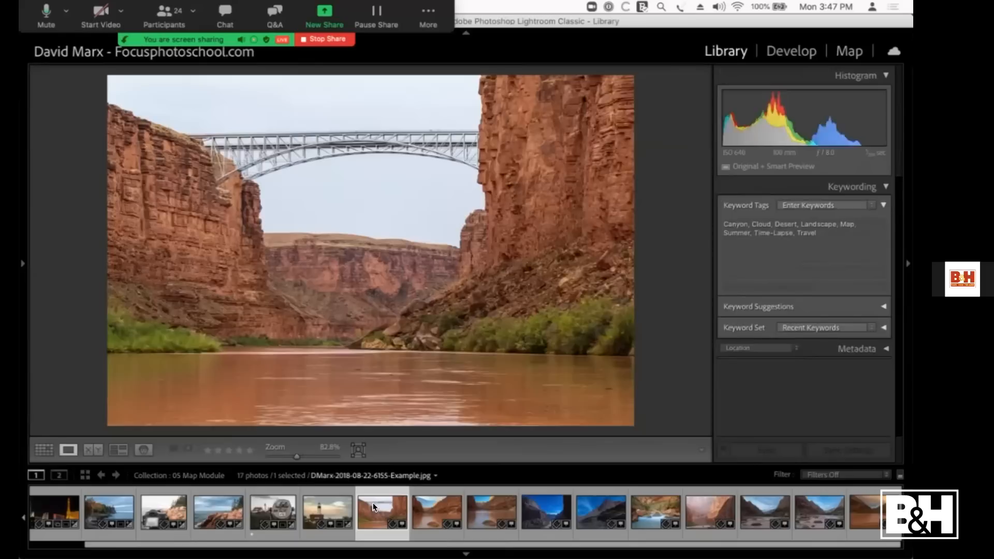
click(402, 523)
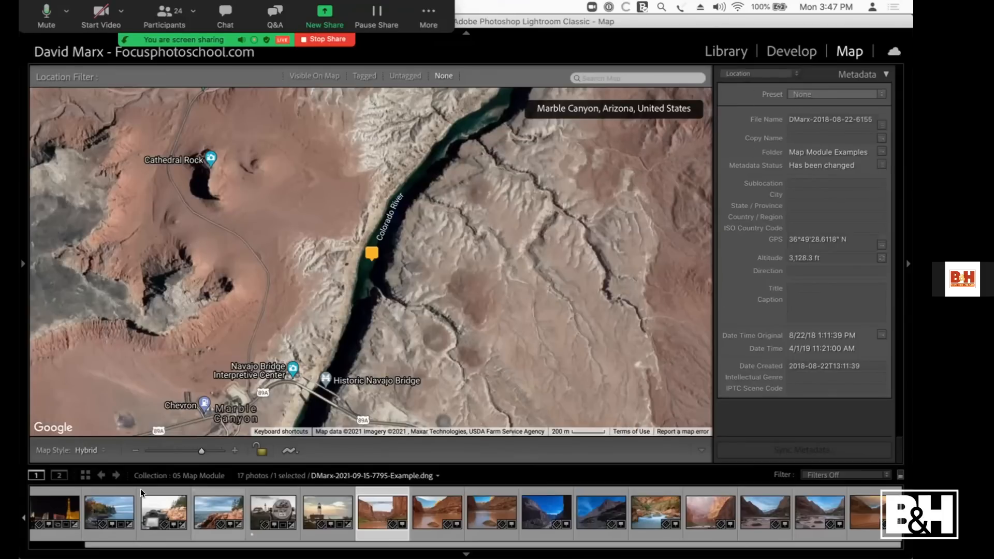
Step: Switch the source to All Photographs and show their pins on the whole world map
click(150, 476)
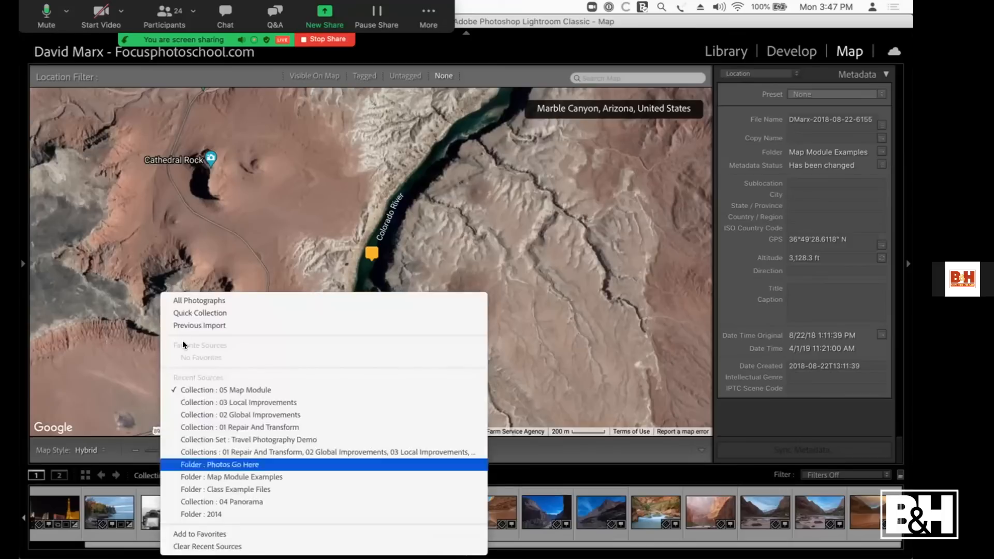
click(194, 300)
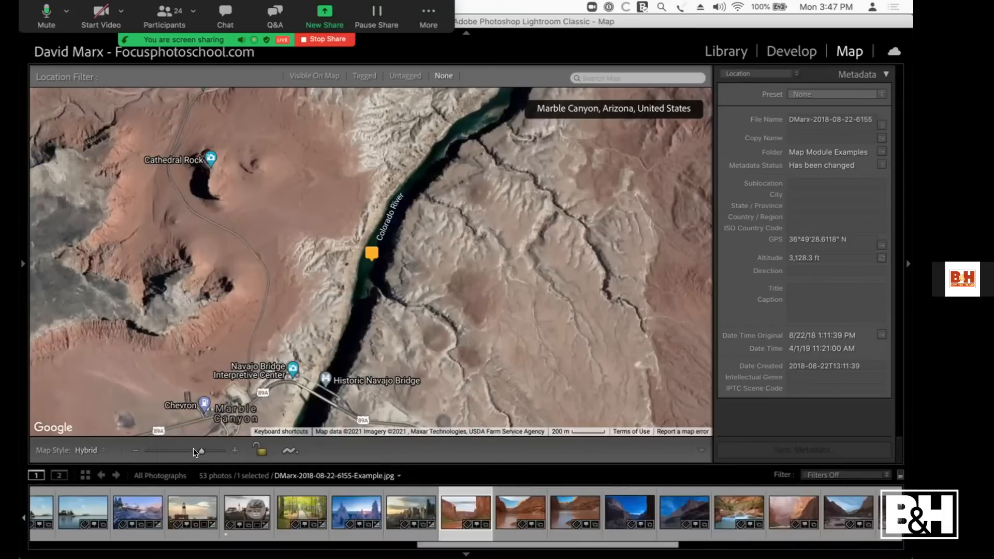
click(134, 452)
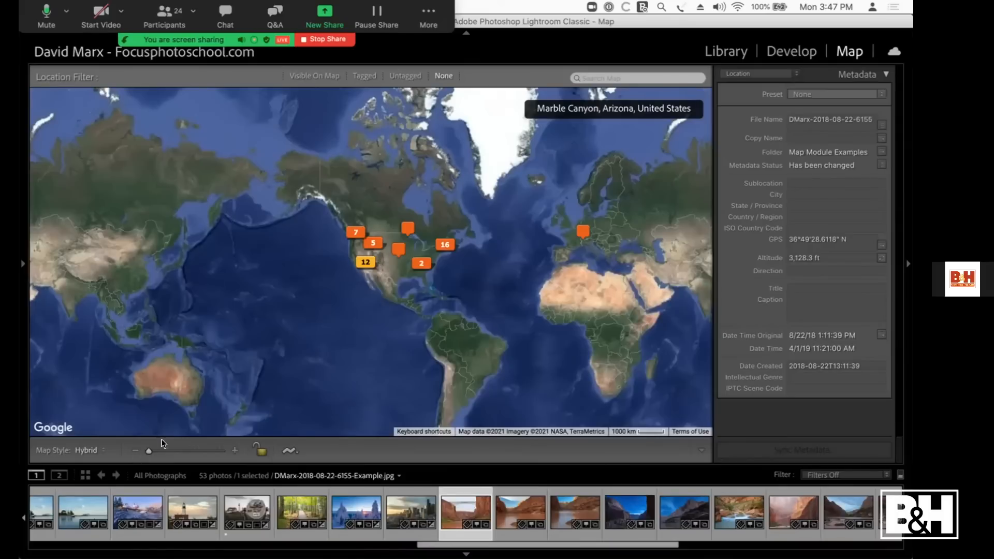
Step: Select the two Tennessee photos from their map pin, view the autumn forest shot in Develop, and return to the map
mouse_move(414, 267)
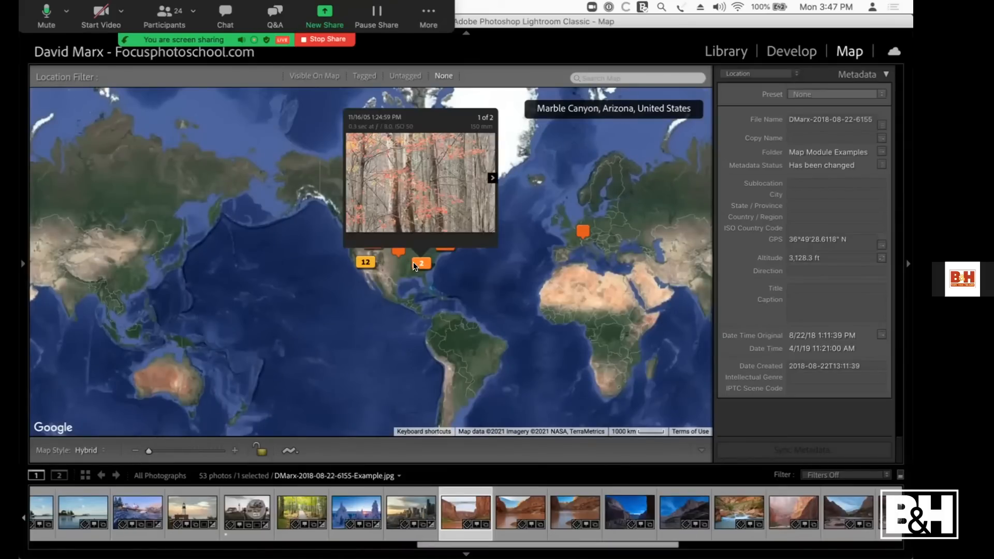
click(414, 263)
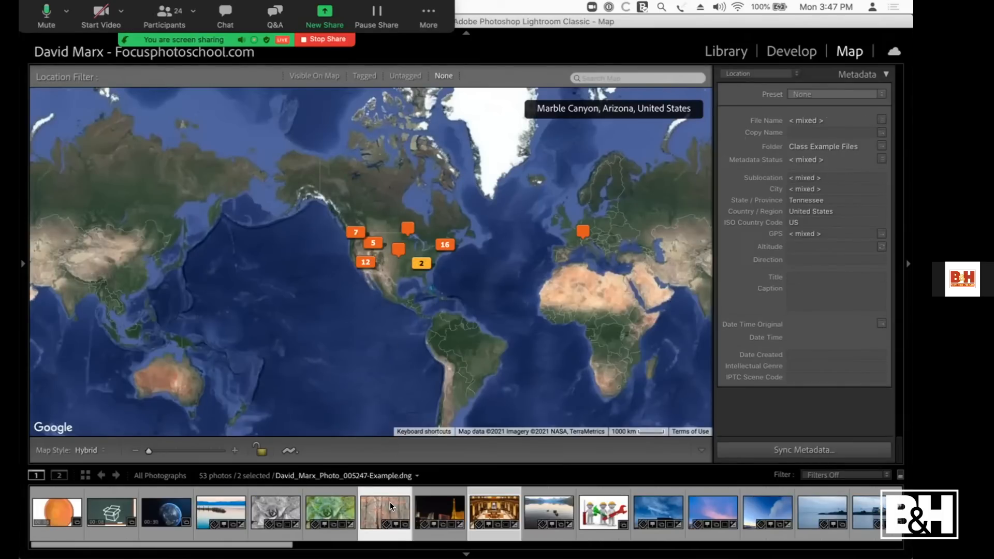
right_click(392, 506)
key(Escape)
key(d)
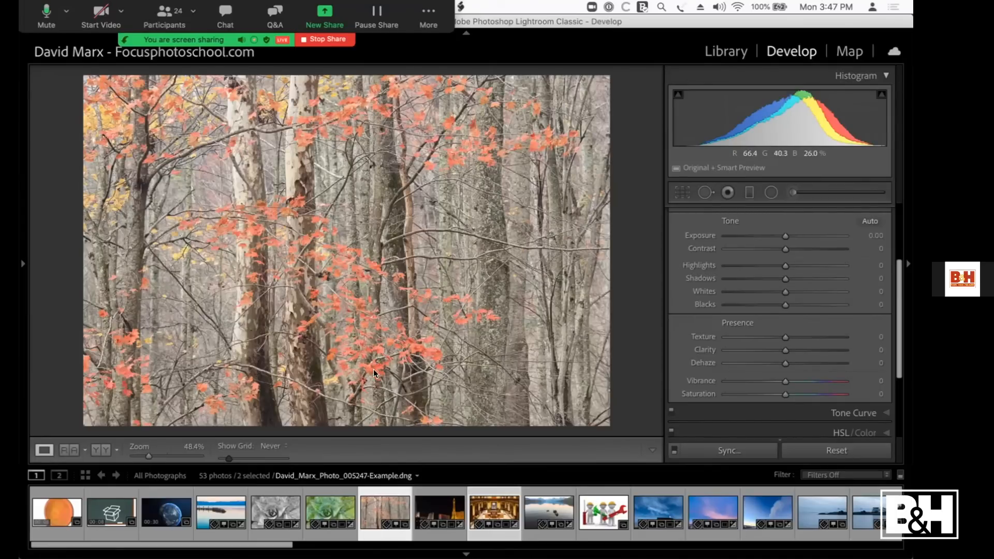
key(g)
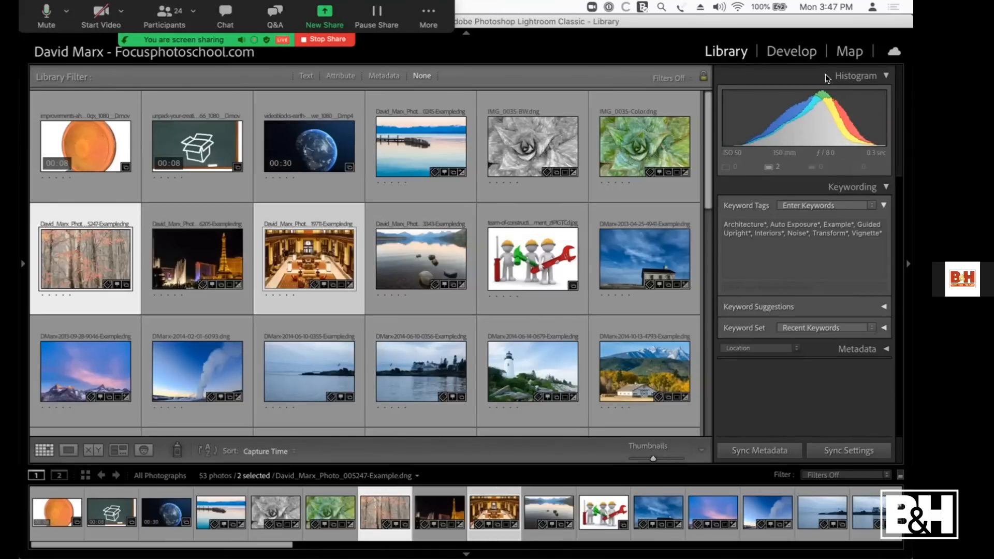
click(850, 51)
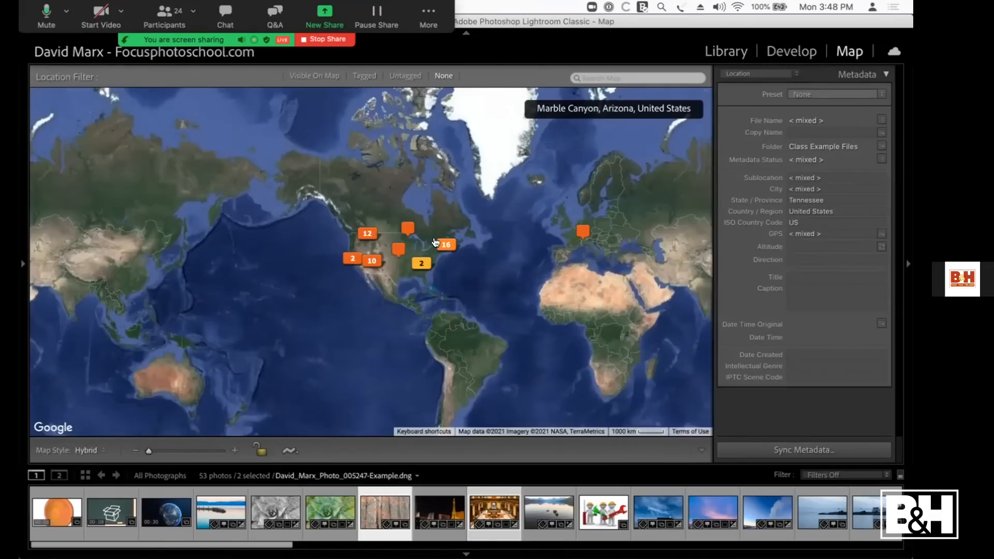
Step: Select the two photos at the west coast pin and show the green succulent photo's folder in the Library
click(350, 259)
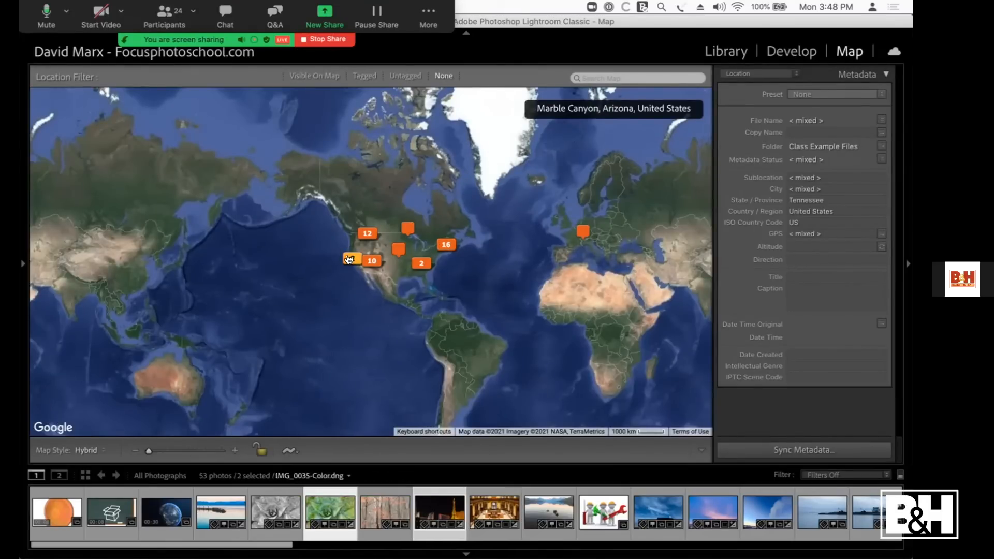
right_click(322, 502)
click(392, 236)
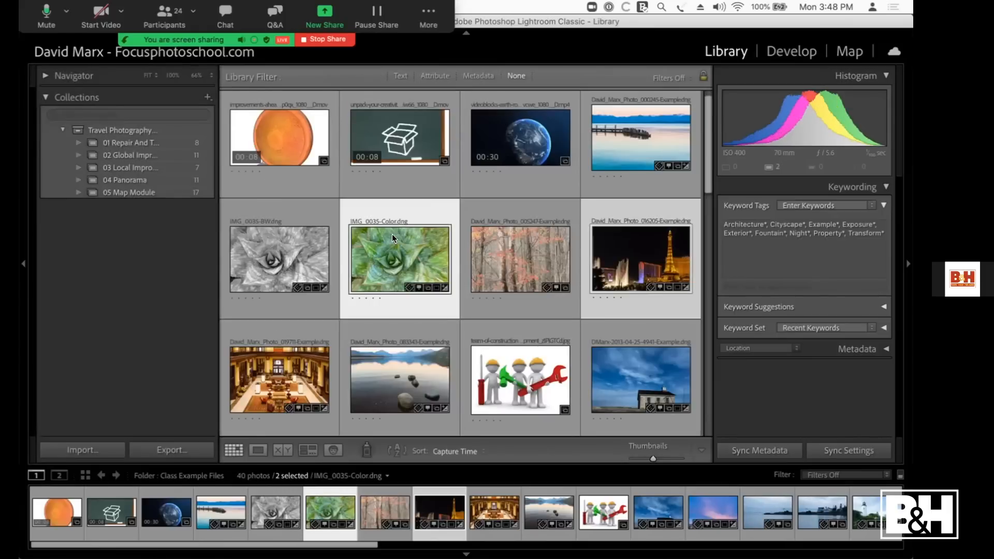
Step: Add the Folders section above Collections in the Library and collapse it
right_click(72, 85)
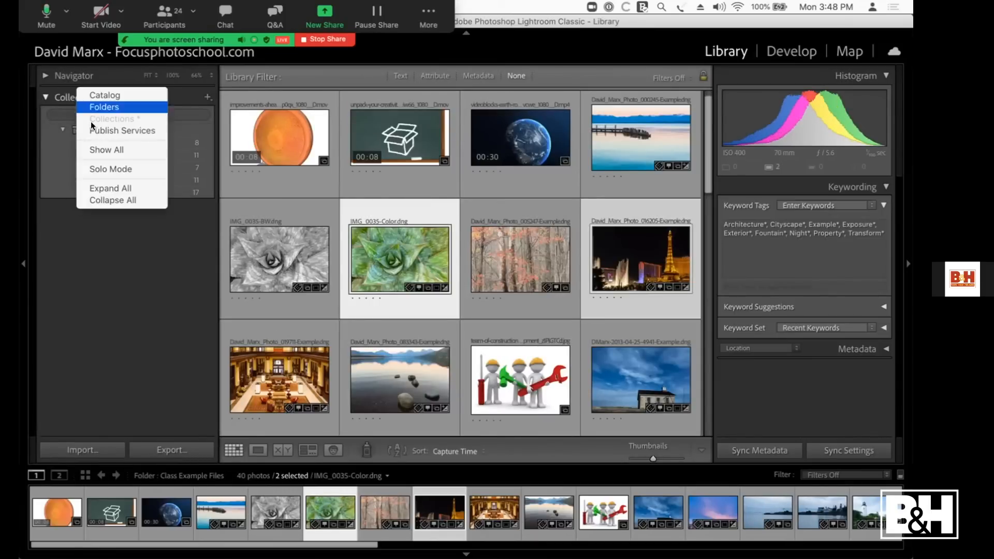
click(96, 103)
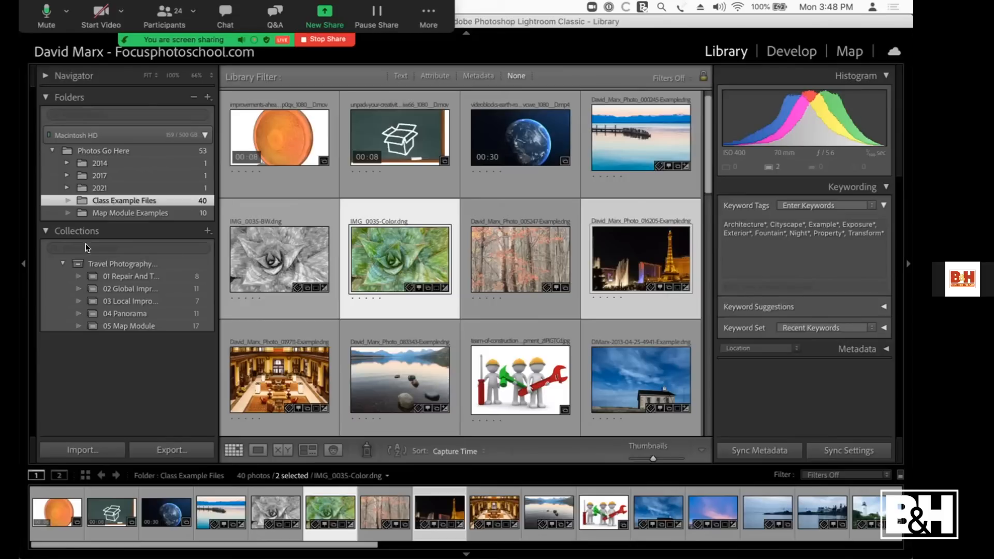
click(44, 97)
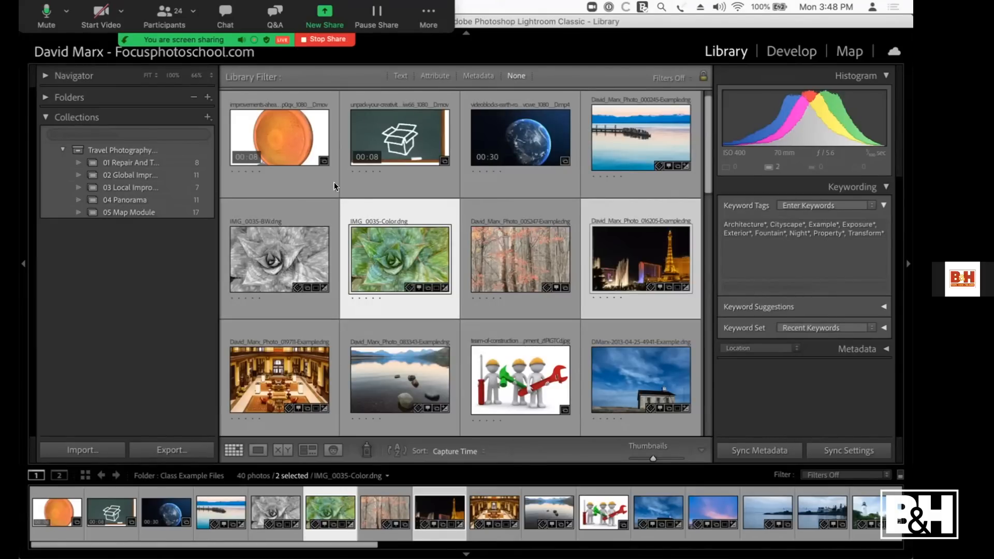
Step: Give the photo of the lighthouse with the flag and pink flowers a five-star rating
scroll(269, 299, down, 1)
scroll(270, 299, up, 2)
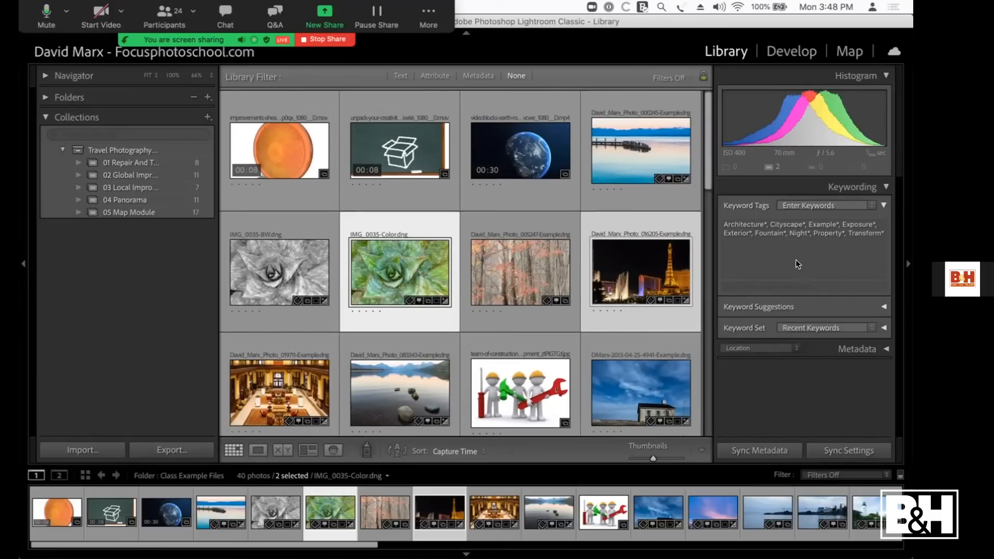
scroll(403, 354, down, 6)
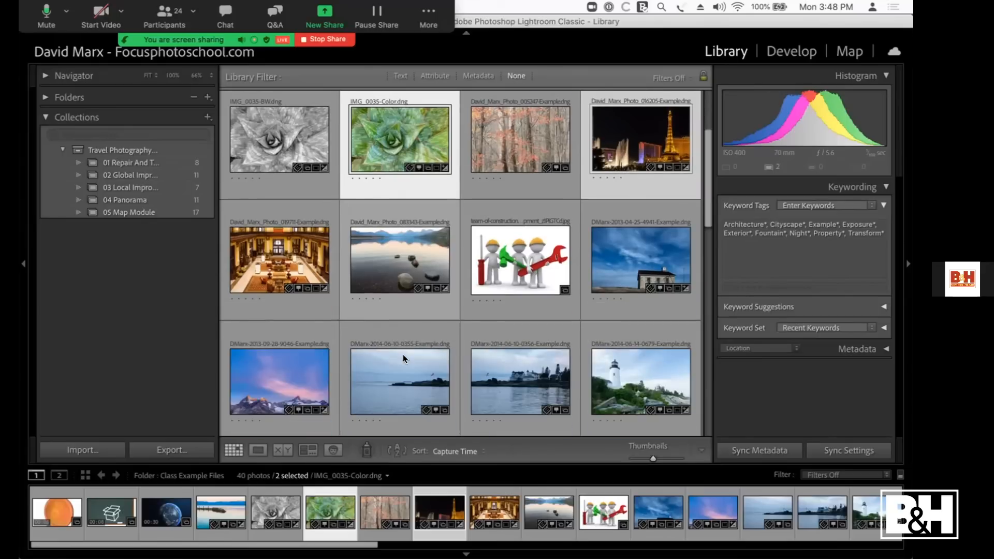
scroll(464, 335, down, 6)
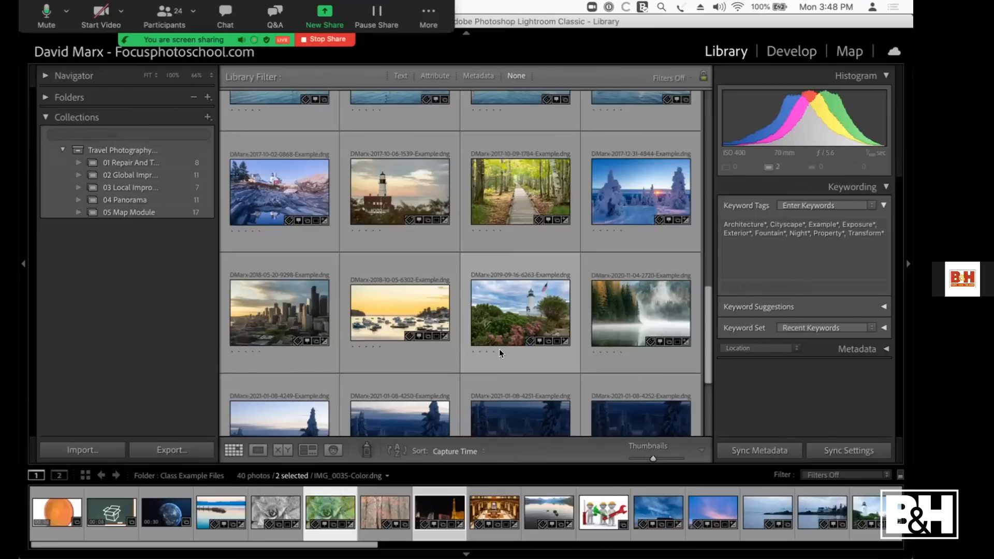
double_click(514, 315)
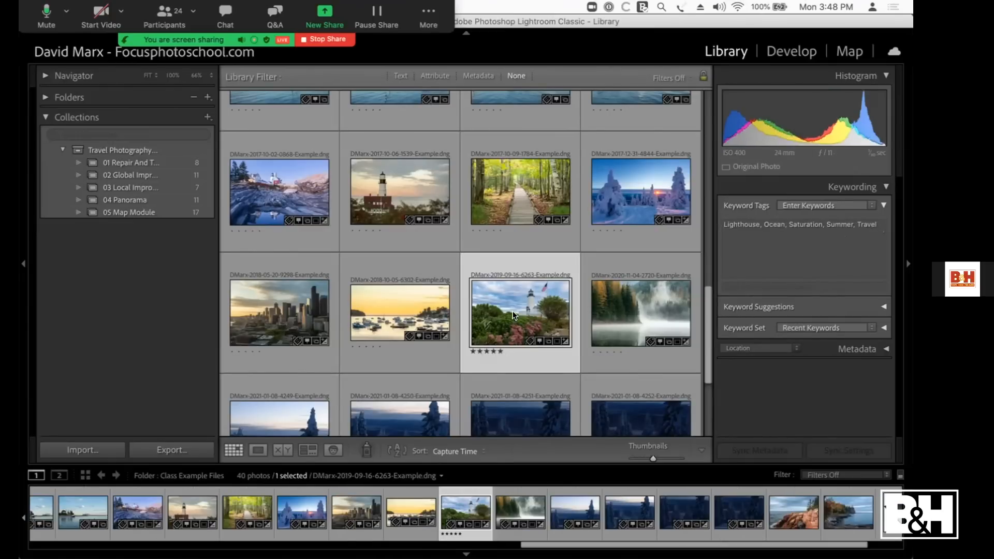
double_click(512, 311)
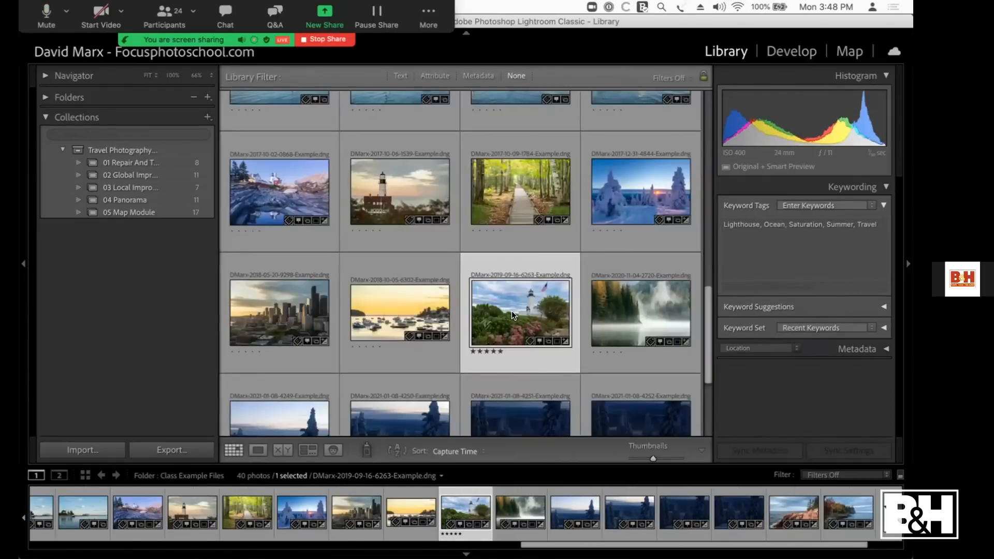
Step: Filter the Class Example Files by a five-star rating, and clear the filter to show all photos again
click(434, 75)
scroll(431, 222, up, 3)
scroll(435, 230, up, 5)
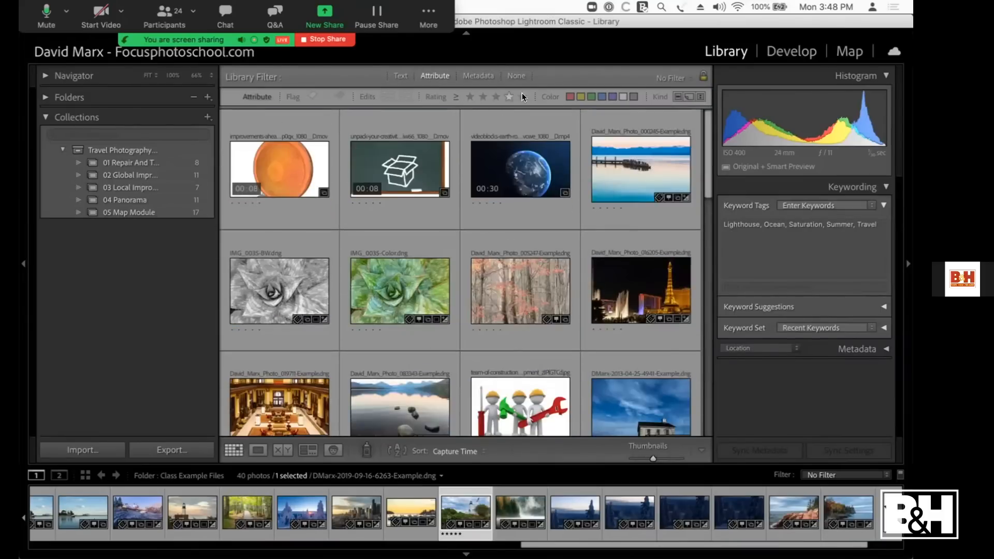
click(520, 96)
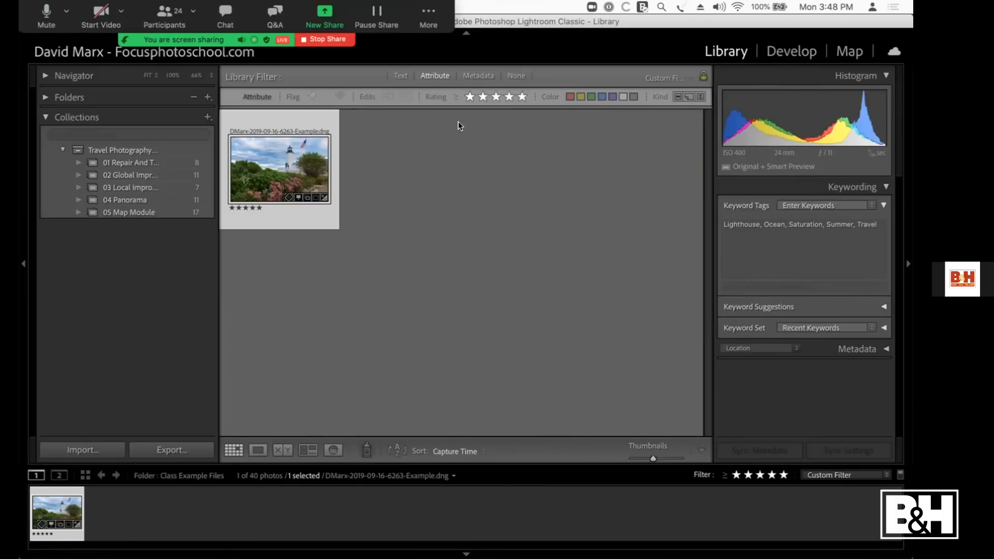
click(515, 78)
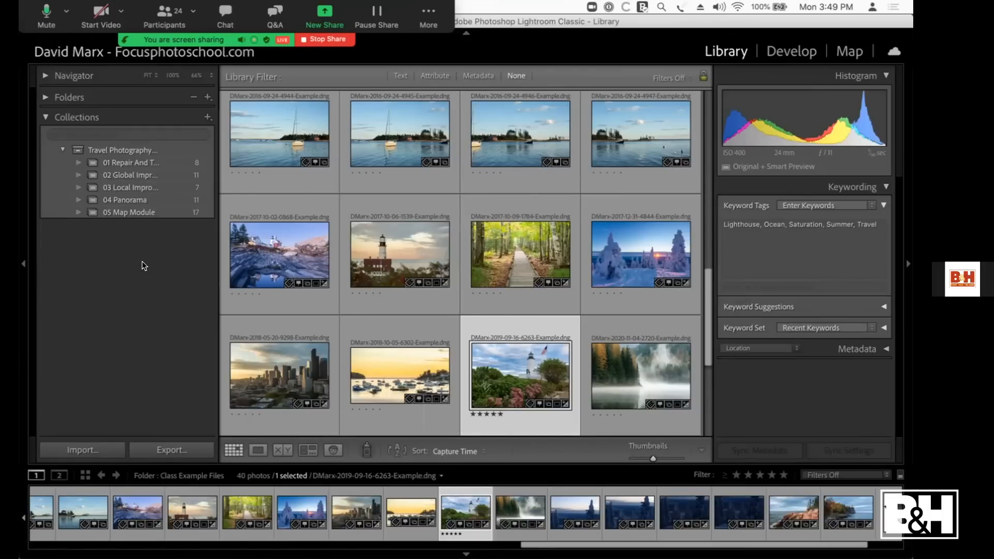
Step: Start a new smart collection named Lighthouses
click(208, 117)
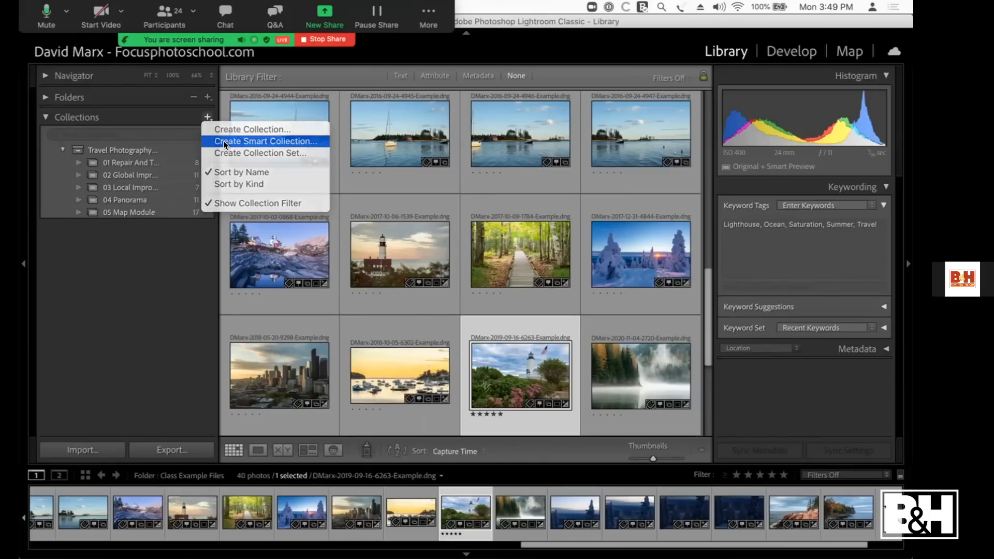
click(223, 141)
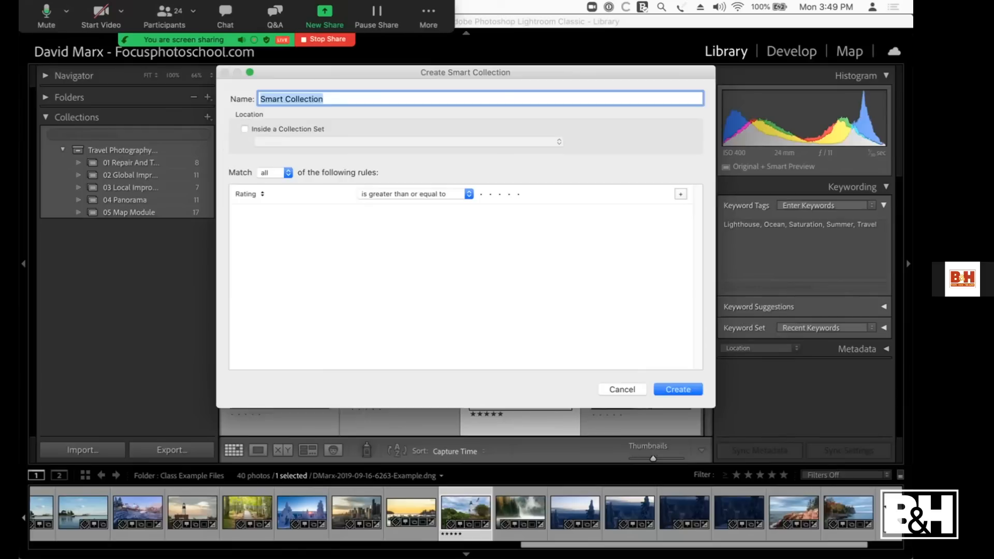
text(Lighthouses)
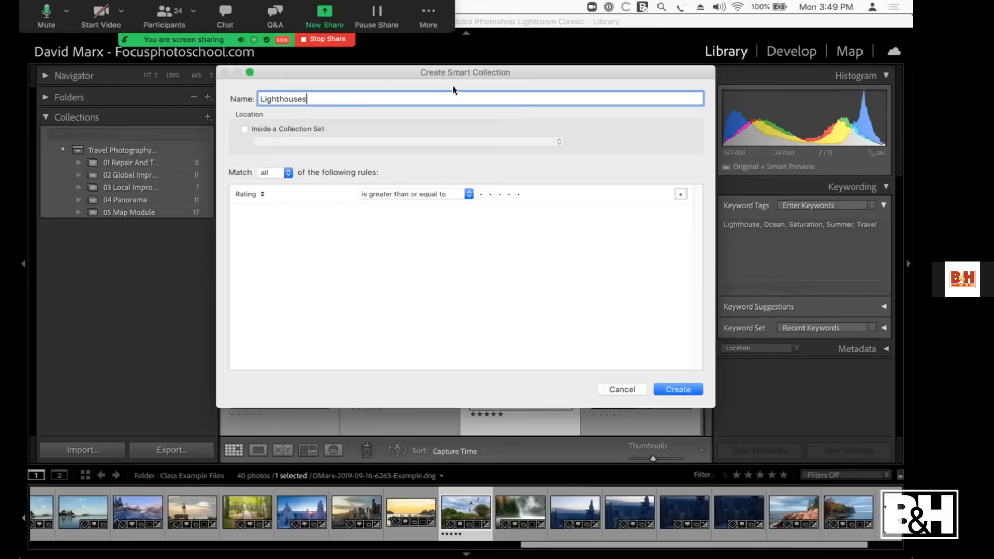
drag(706, 405, 662, 348)
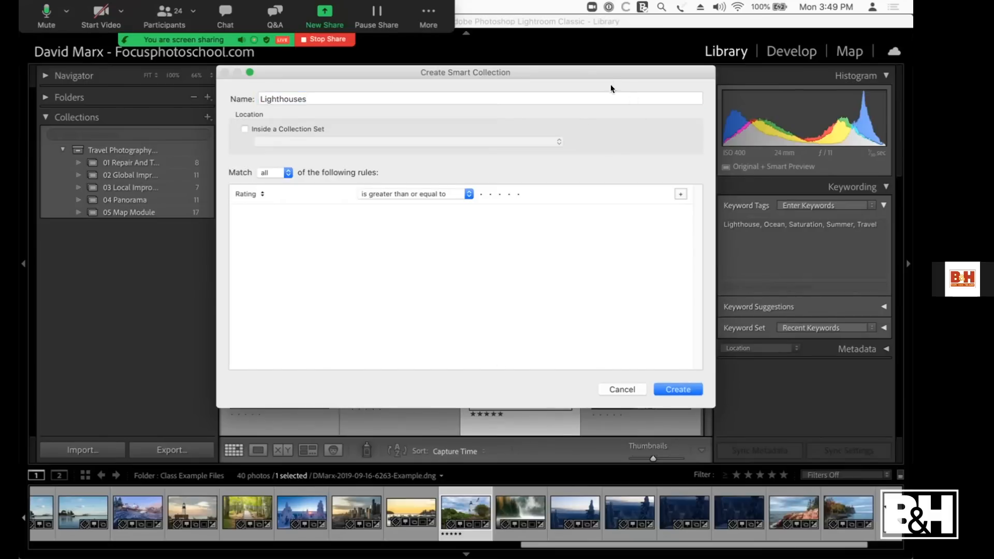
drag(608, 71, 571, 68)
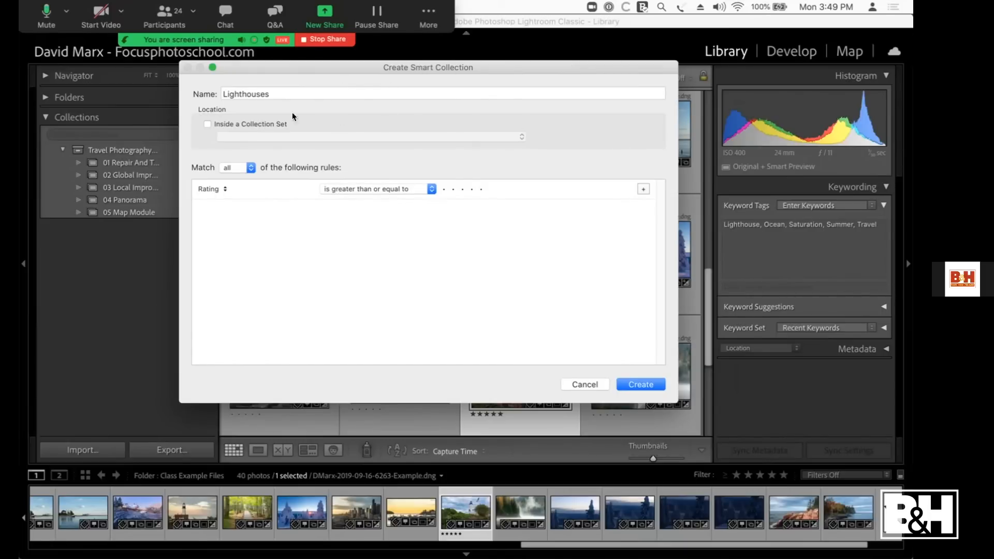
Step: Set the smart collection's rule to Keywords contains Lighthouse and create the collection
click(221, 188)
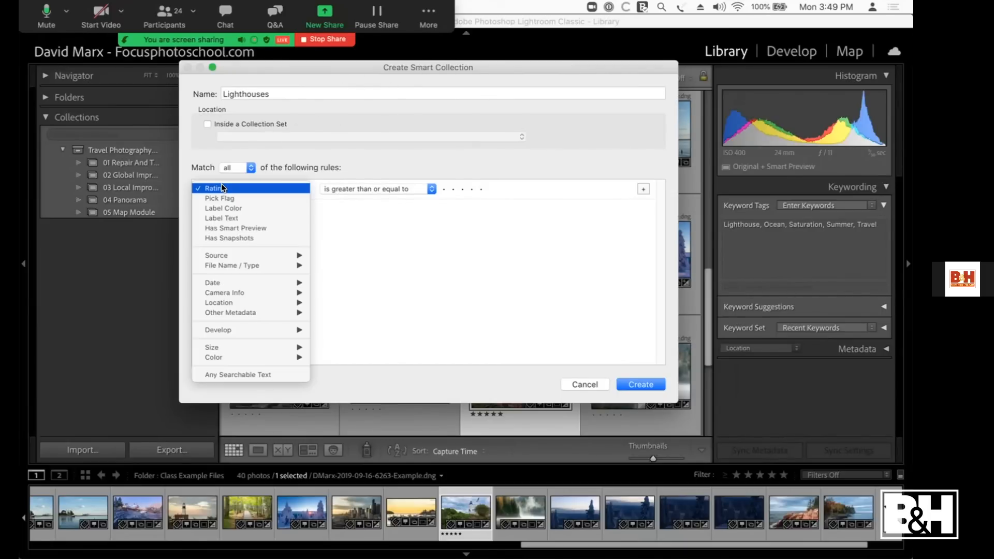
mouse_move(250, 311)
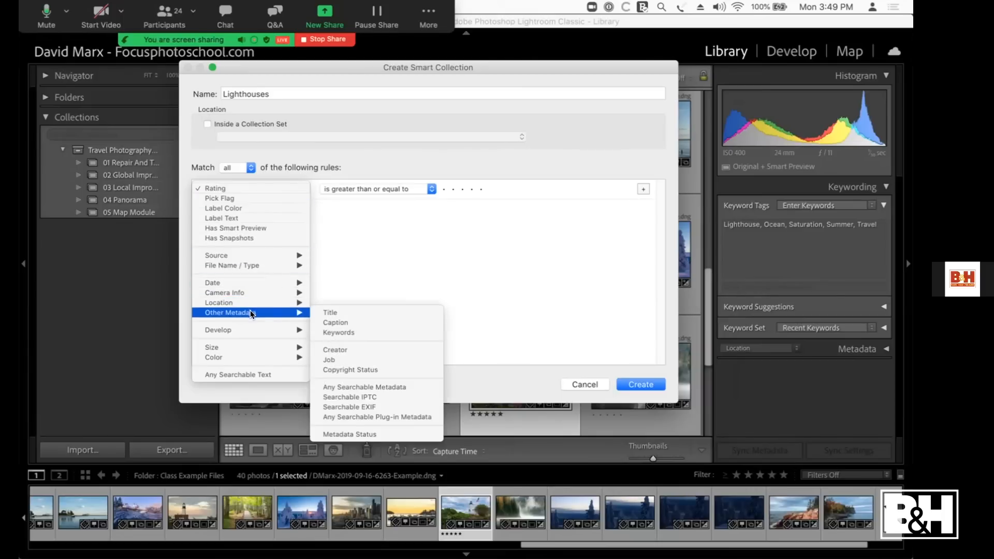
click(352, 333)
click(490, 184)
text(Light)
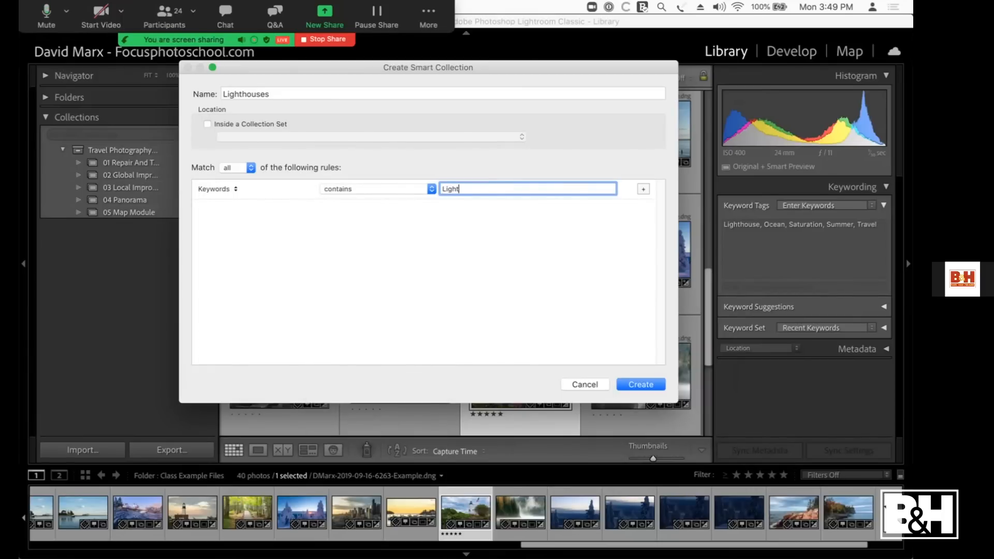
text(house)
key(Return)
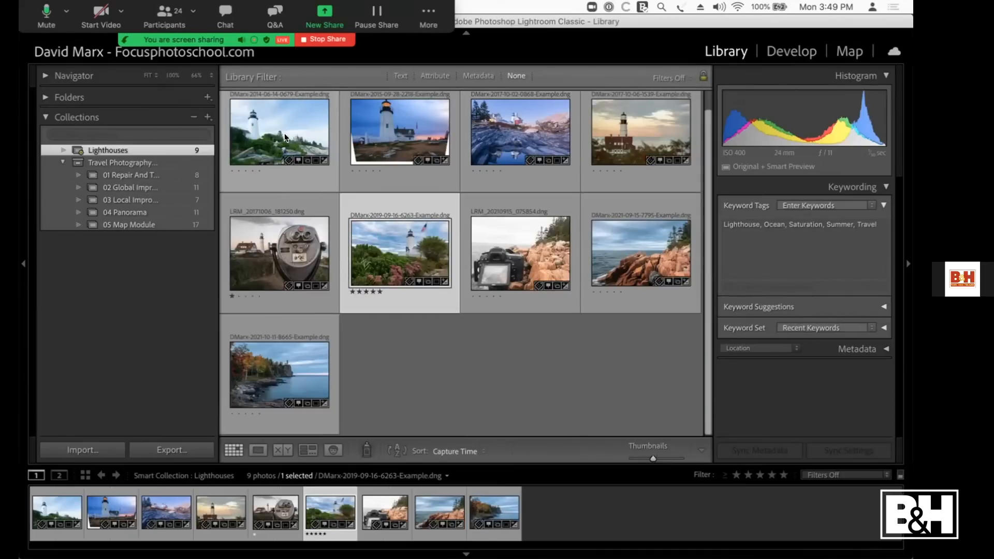
Step: Remove the Lighthouse keyword from the coin-operated binoculars photo, and undo the removal
scroll(351, 173, up, 1)
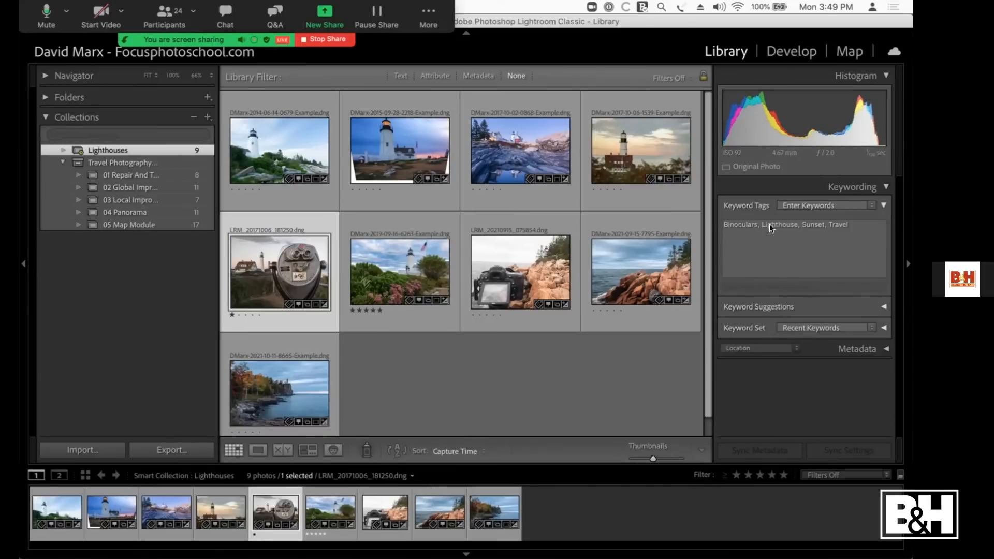
click(793, 222)
drag(786, 218, 760, 223)
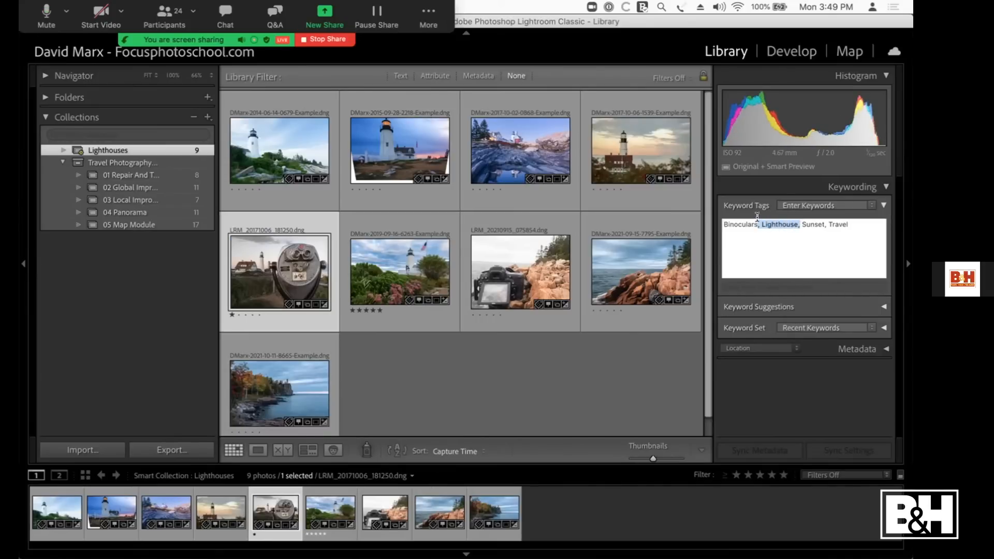
key(BackSpace)
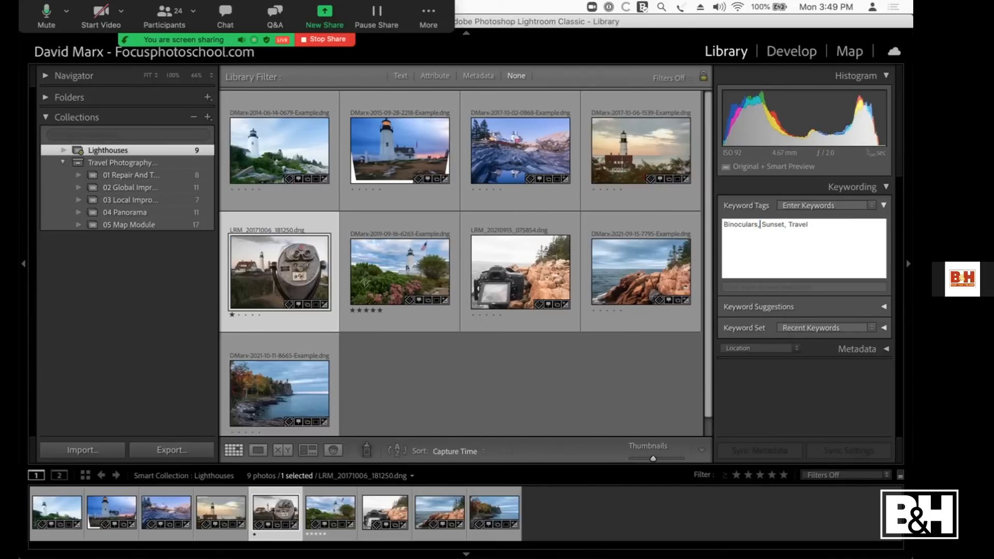
key(Return)
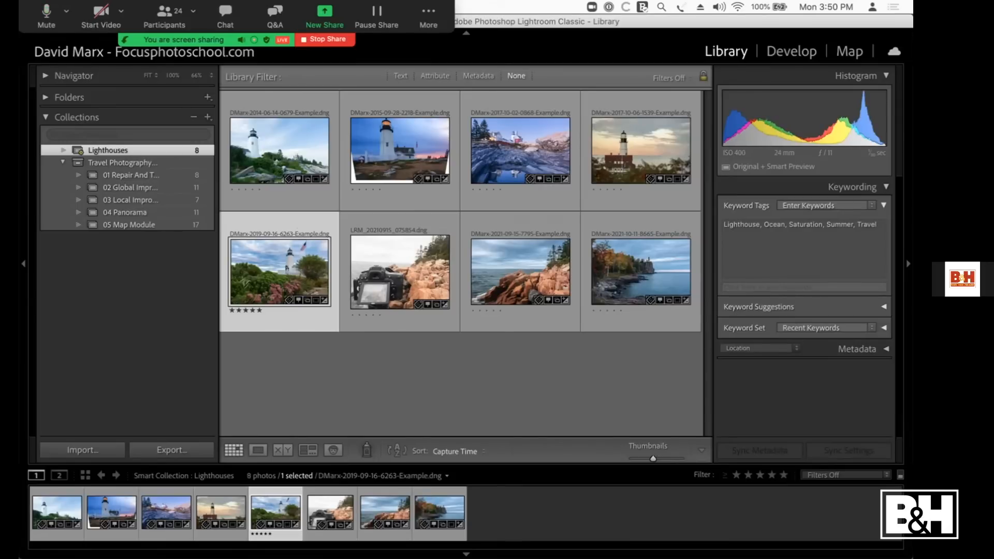
key(super+z)
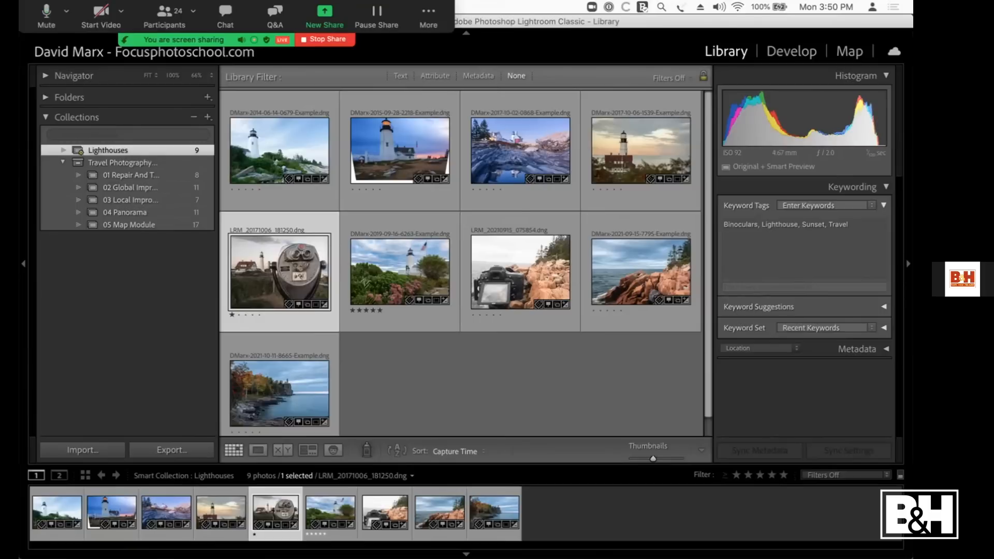
Step: Start another smart collection named Lighthouse of Maine
click(207, 117)
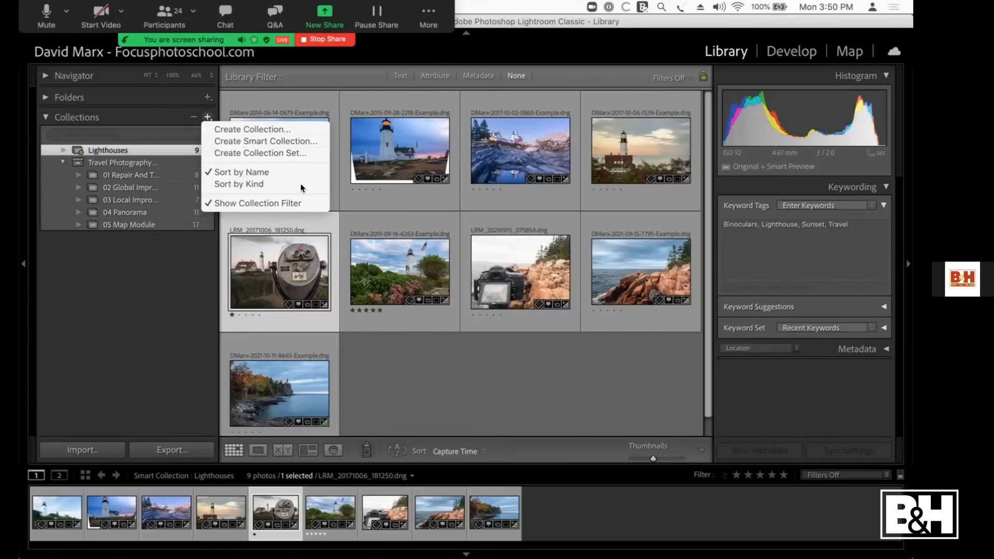
click(214, 142)
double_click(324, 99)
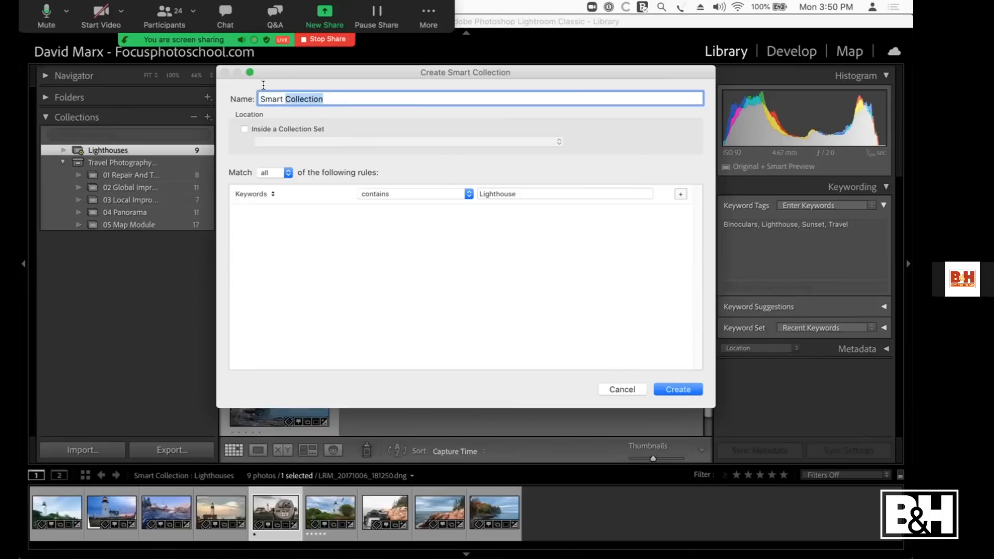
text(Lighthouse of Maine)
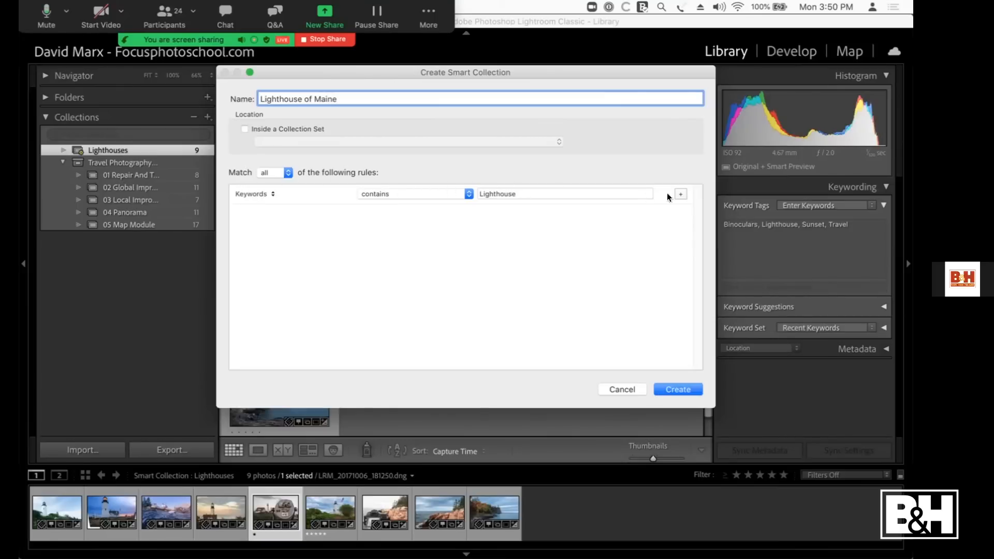
Step: Add a second rule, State / Province is Maine, keep matching all rules, and create the smart collection
click(681, 194)
click(263, 214)
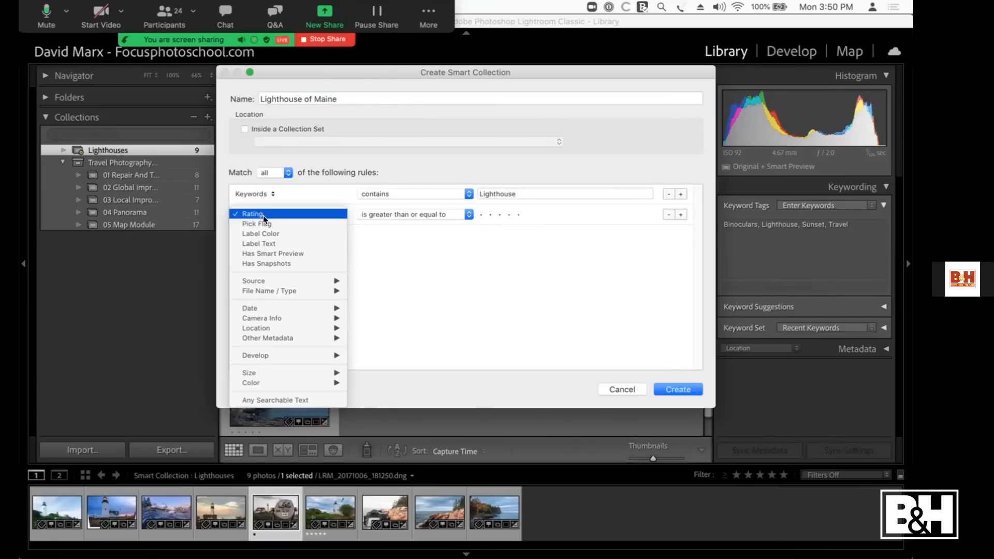
mouse_move(294, 329)
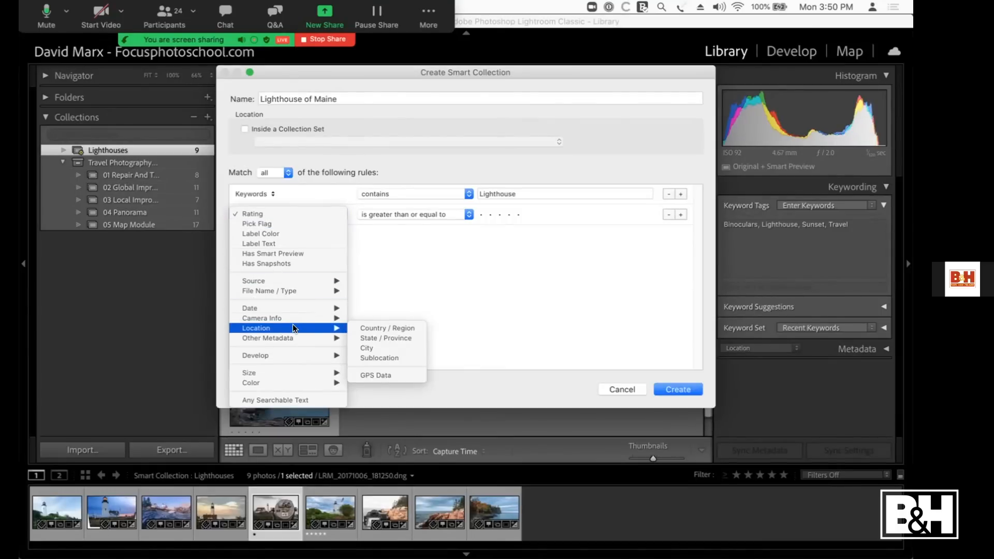
click(393, 338)
text(Maine)
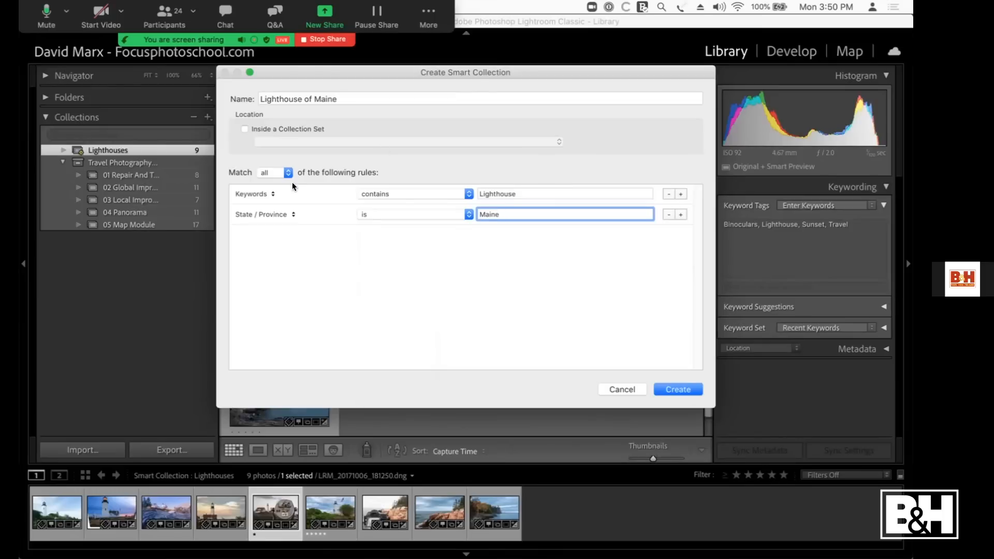
click(284, 172)
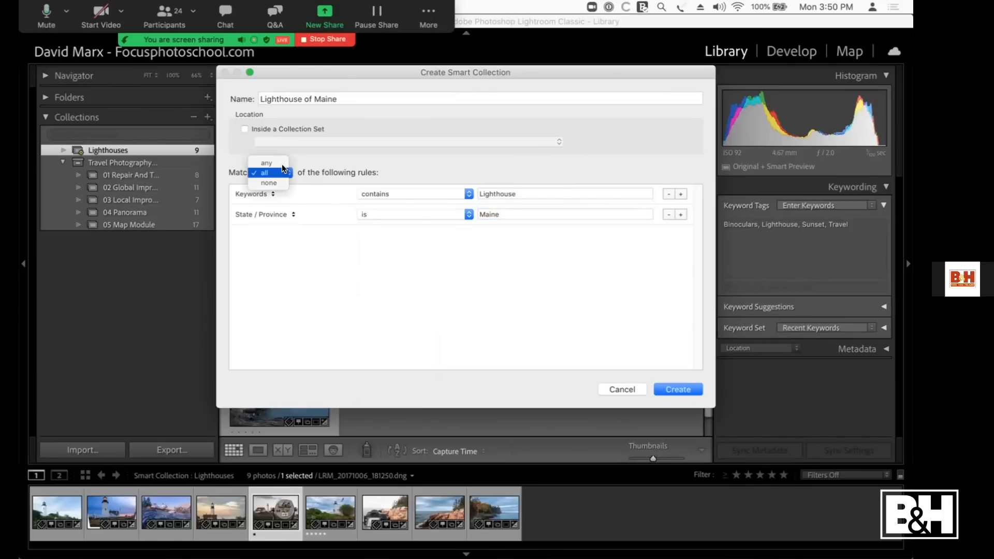
click(282, 171)
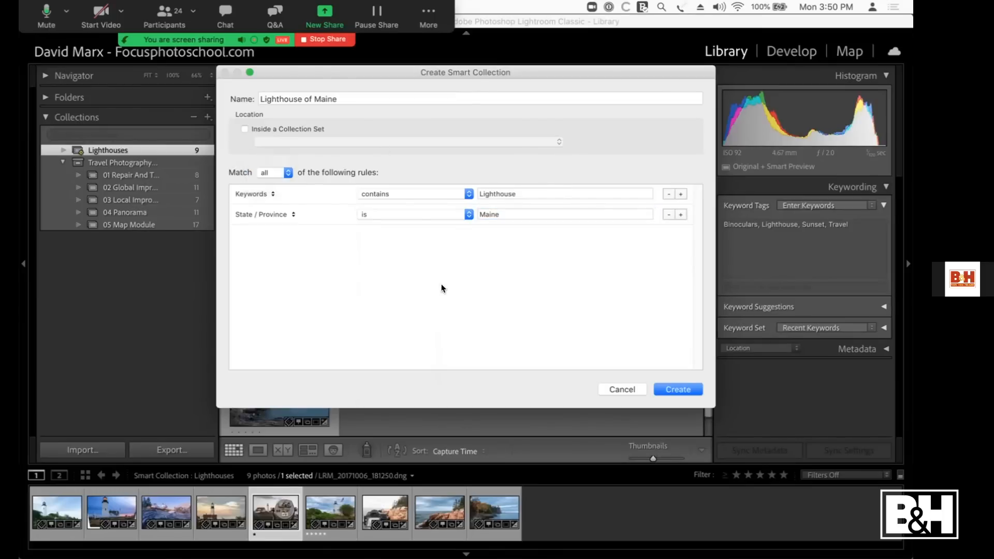
click(680, 385)
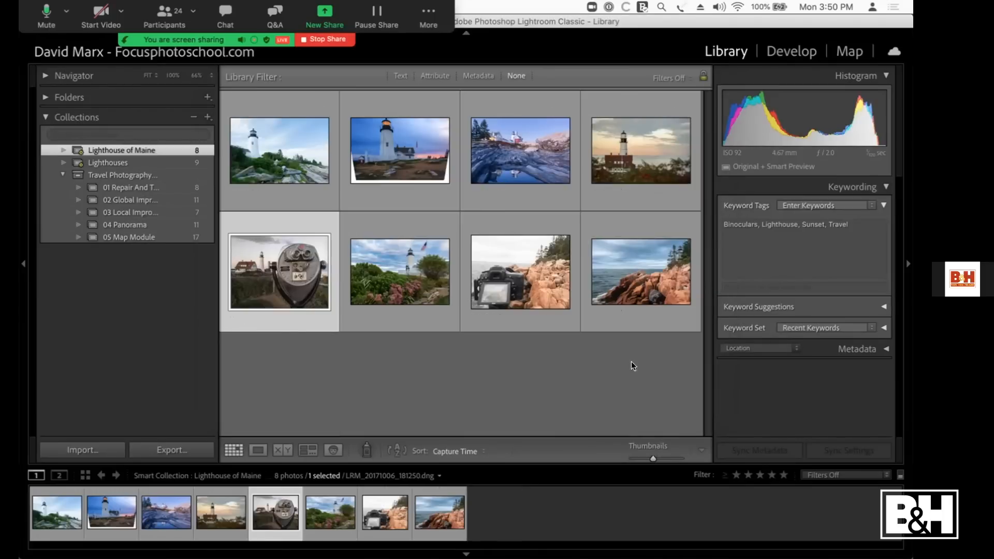
Step: Compare the Lighthouses and Lighthouse of Maine collections, enlarging the autumn lakeshore photo, and return to the Lighthouse of Maine grid
click(185, 158)
click(184, 147)
click(185, 161)
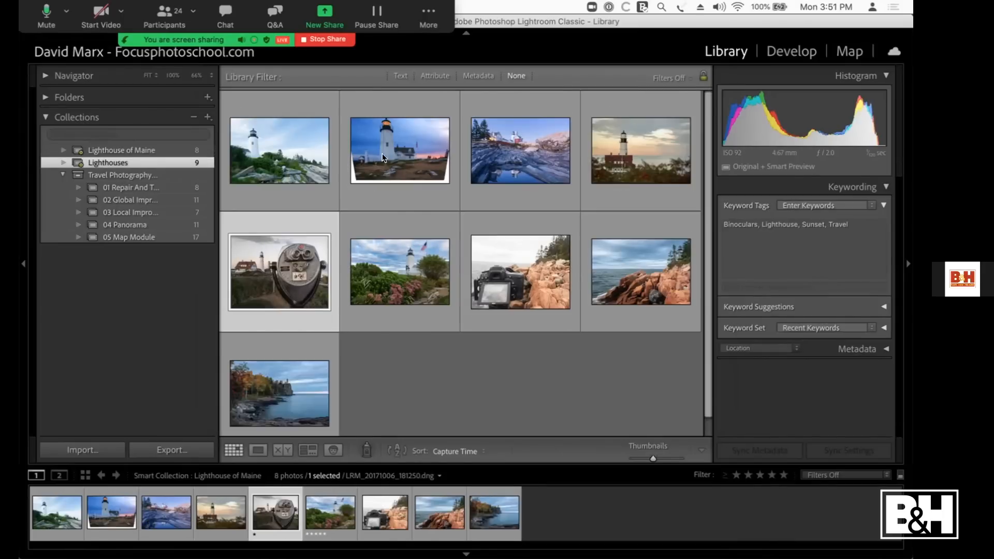
double_click(272, 389)
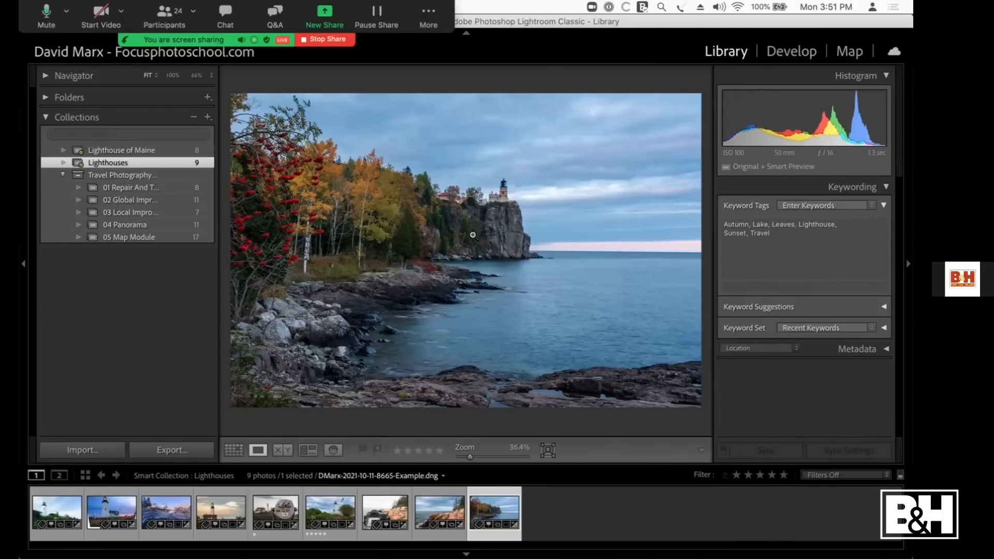
click(156, 149)
key(g)
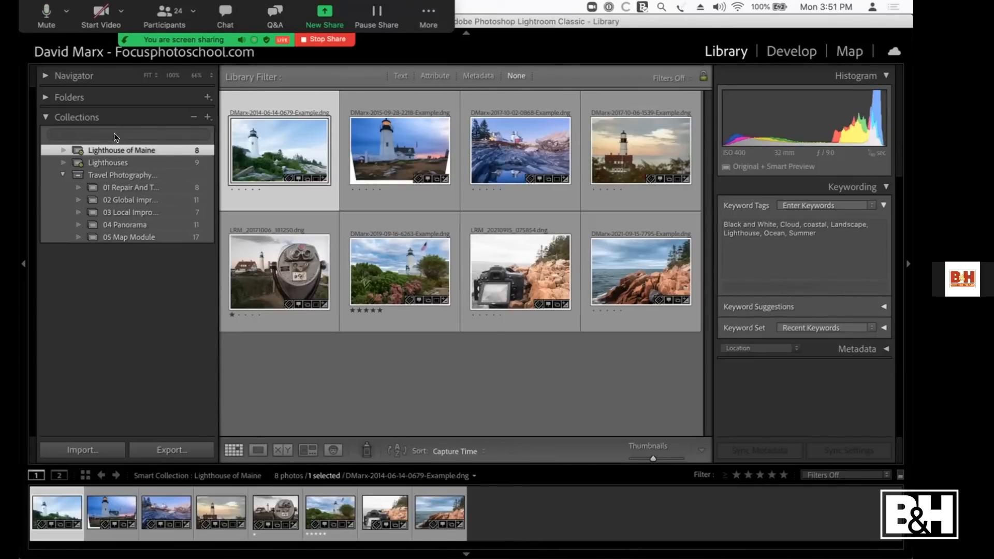
click(97, 17)
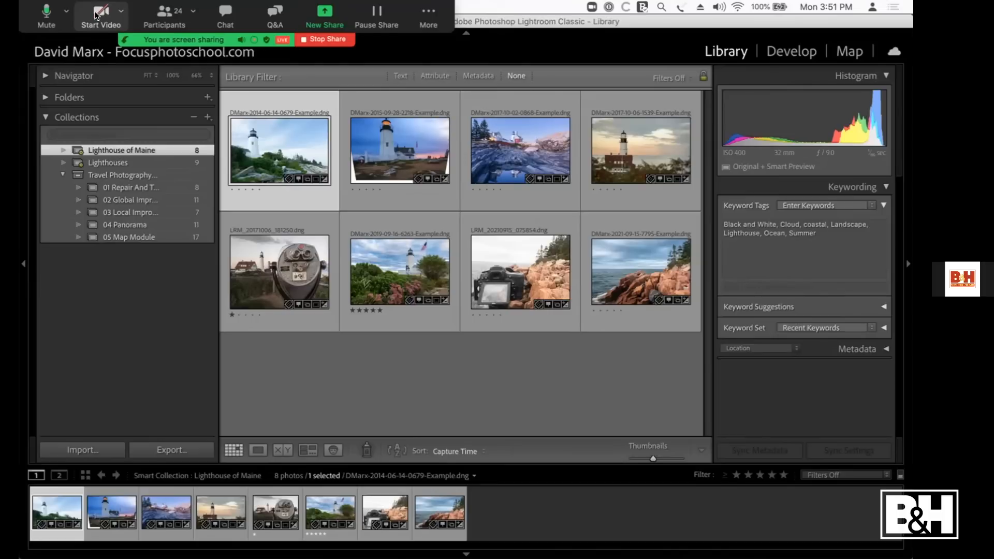